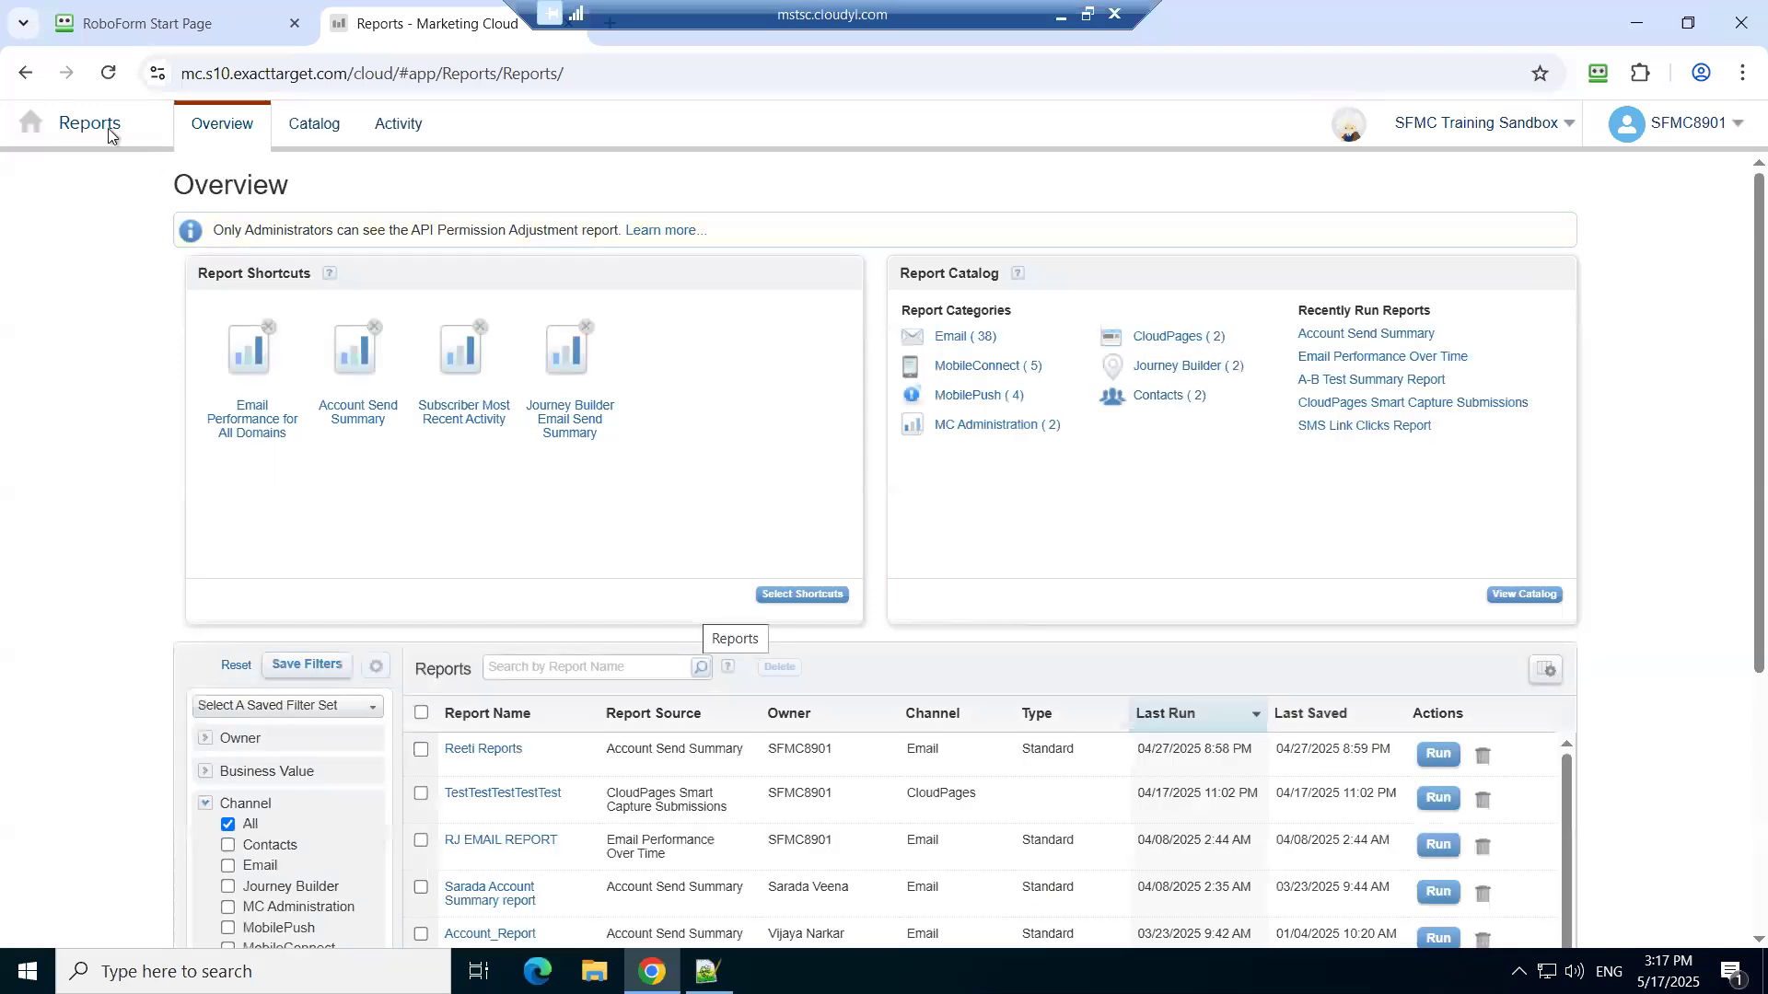
- Go to the Marketing Cloud home dashboard and reopen Reports from Analytics Builder
click(31, 123)
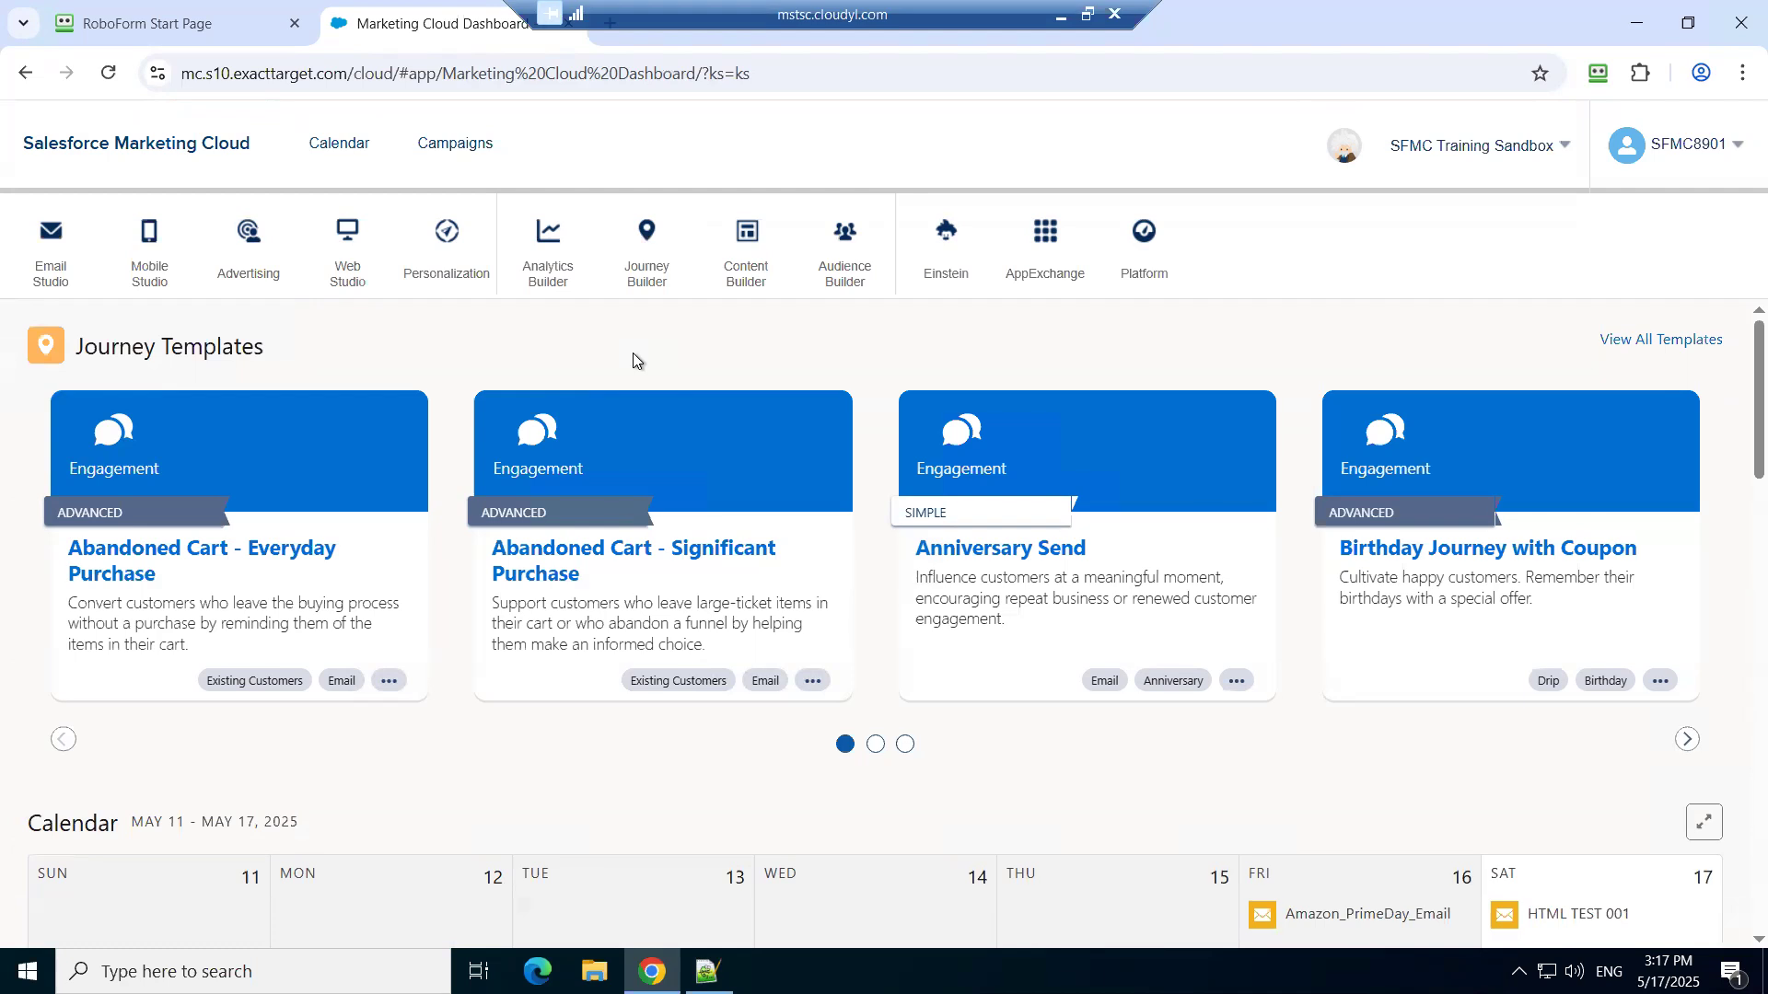
mouse_move(649, 276)
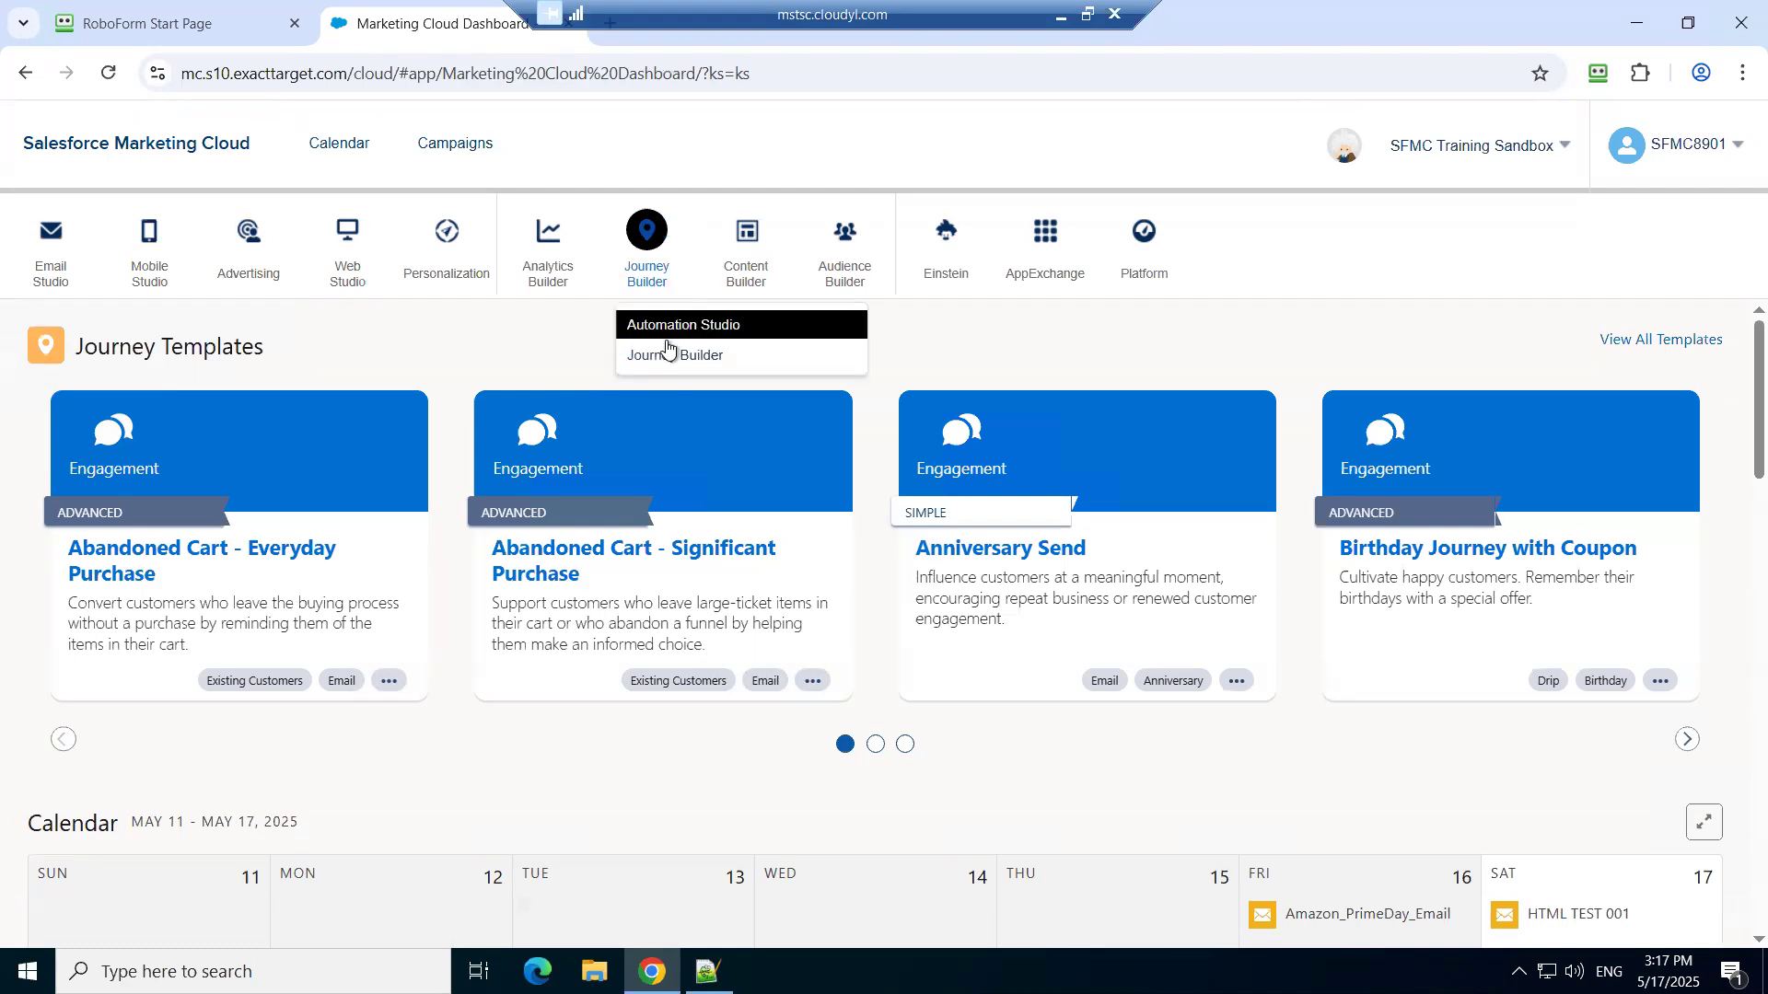
mouse_move(551, 293)
click(556, 329)
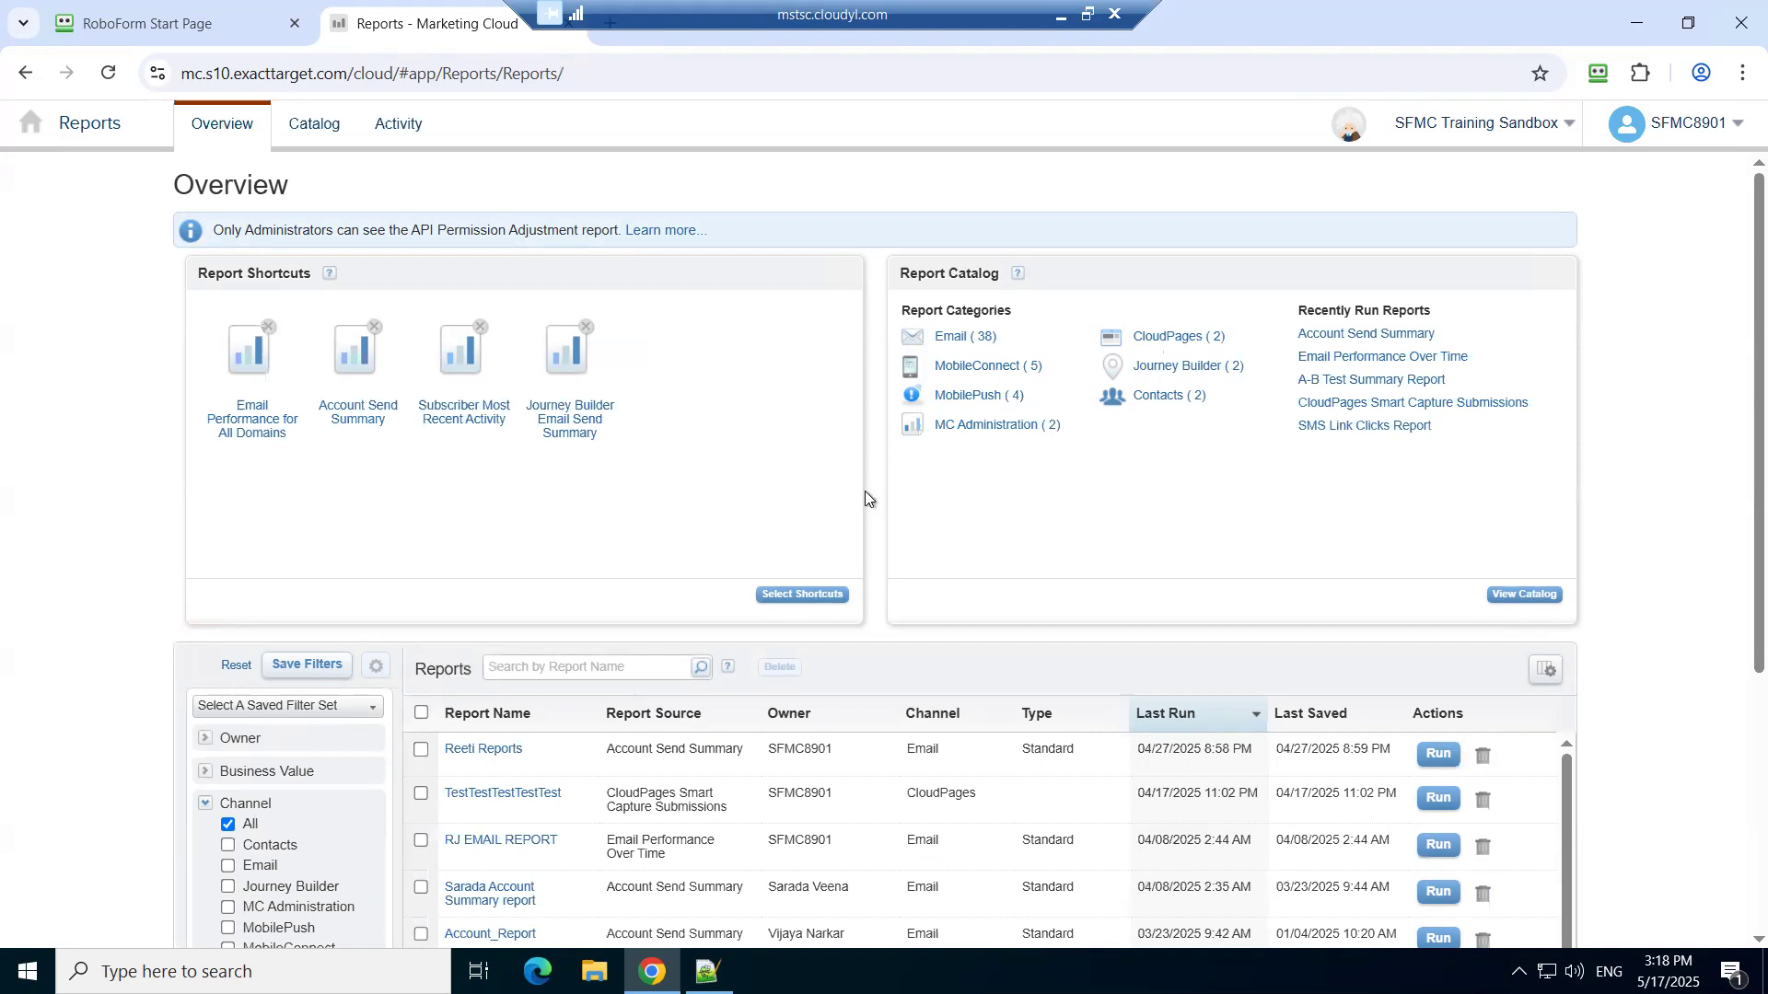
- Look over the saved reports list, open the most recently run report, and review its schedule options and report source
scroll(864, 491, down, 4)
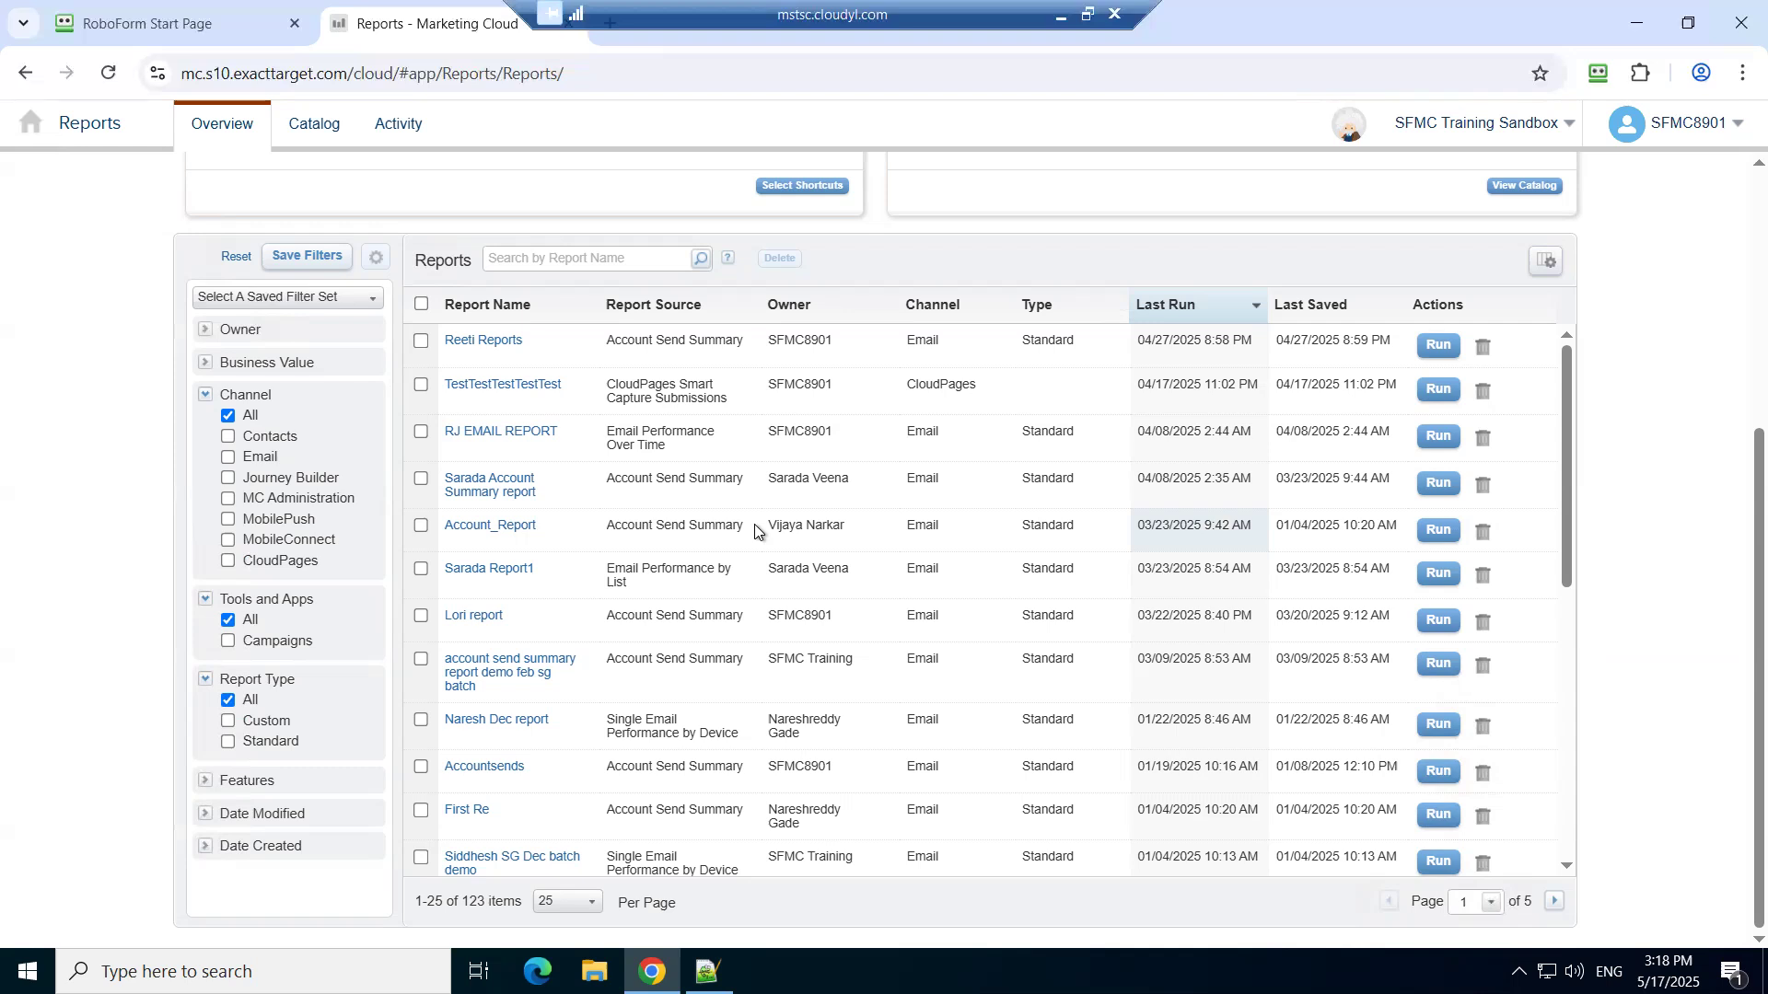
scroll(755, 531, up, 5)
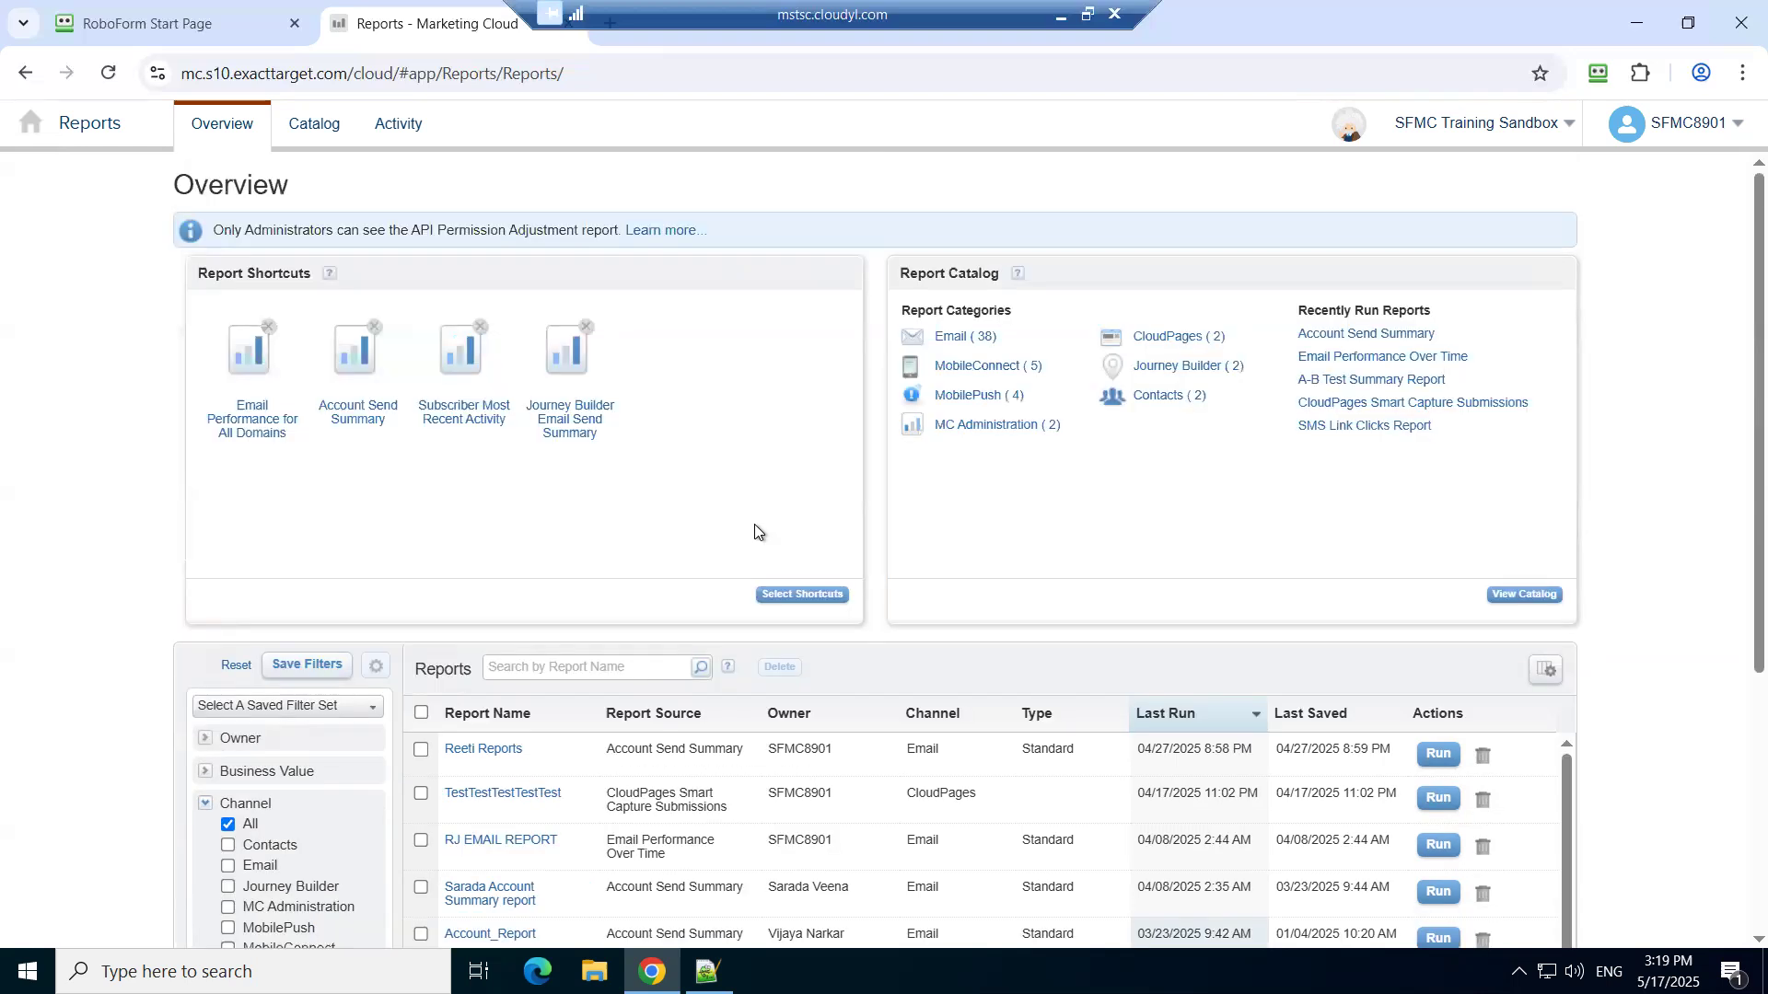
scroll(755, 531, down, 4)
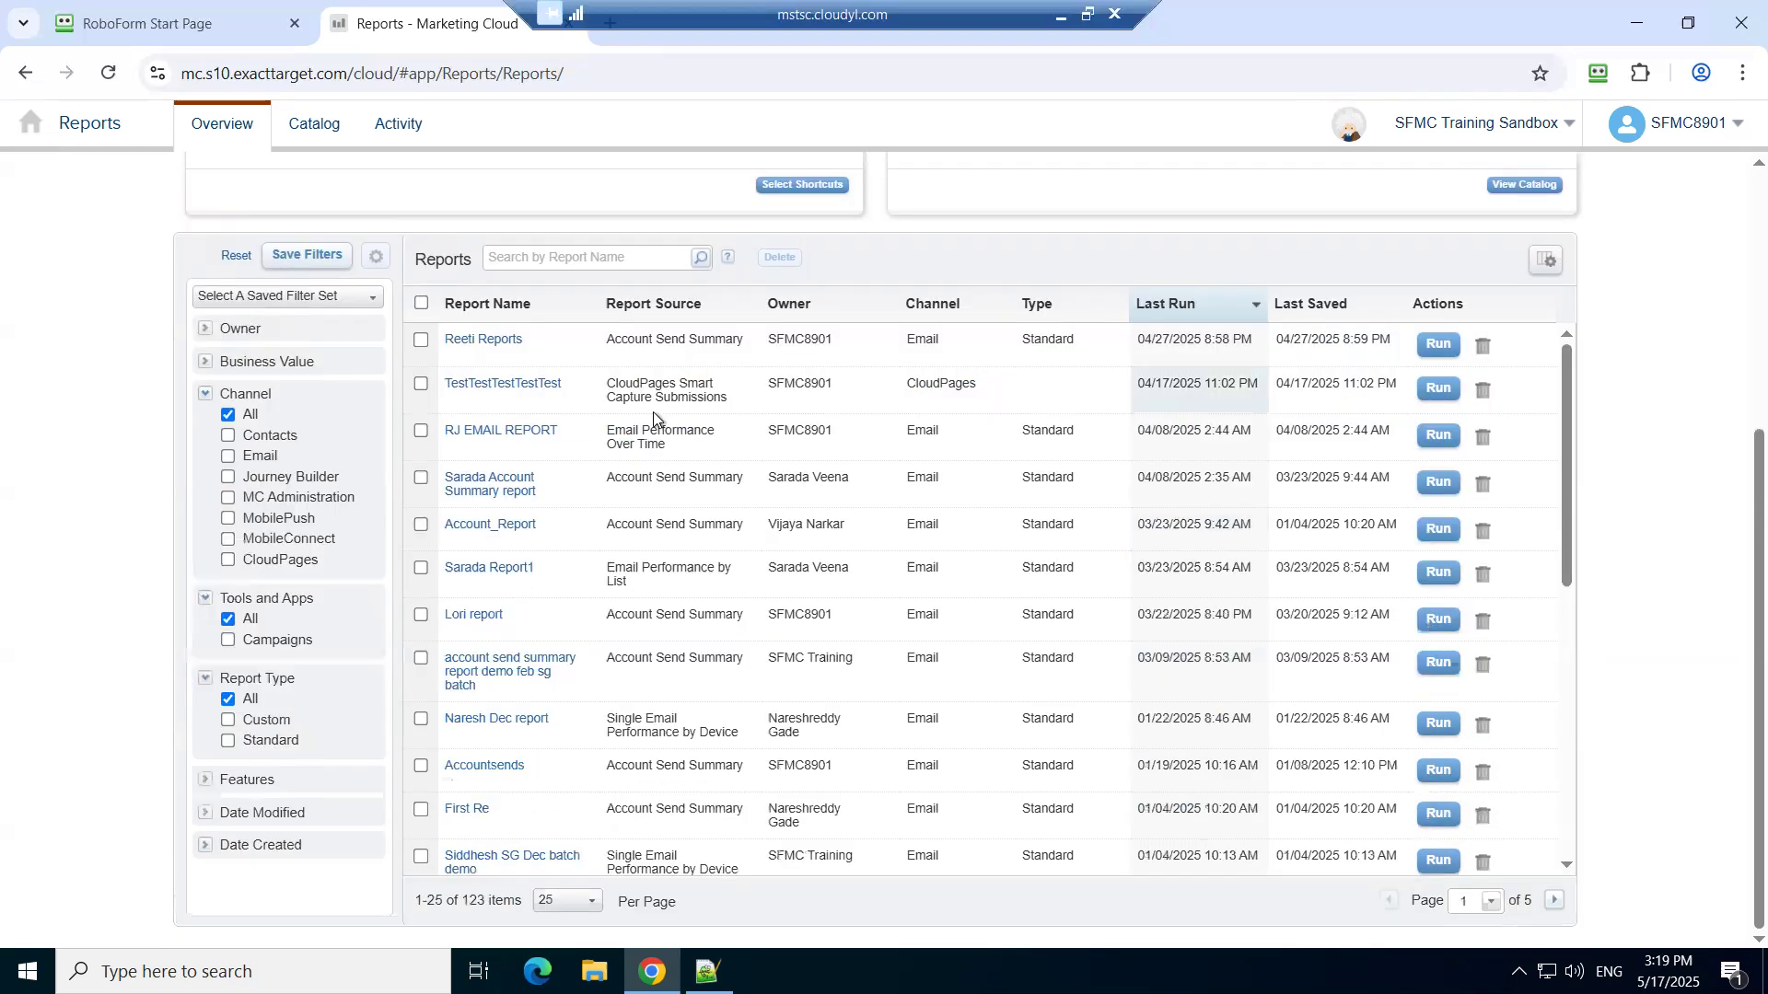
click(480, 341)
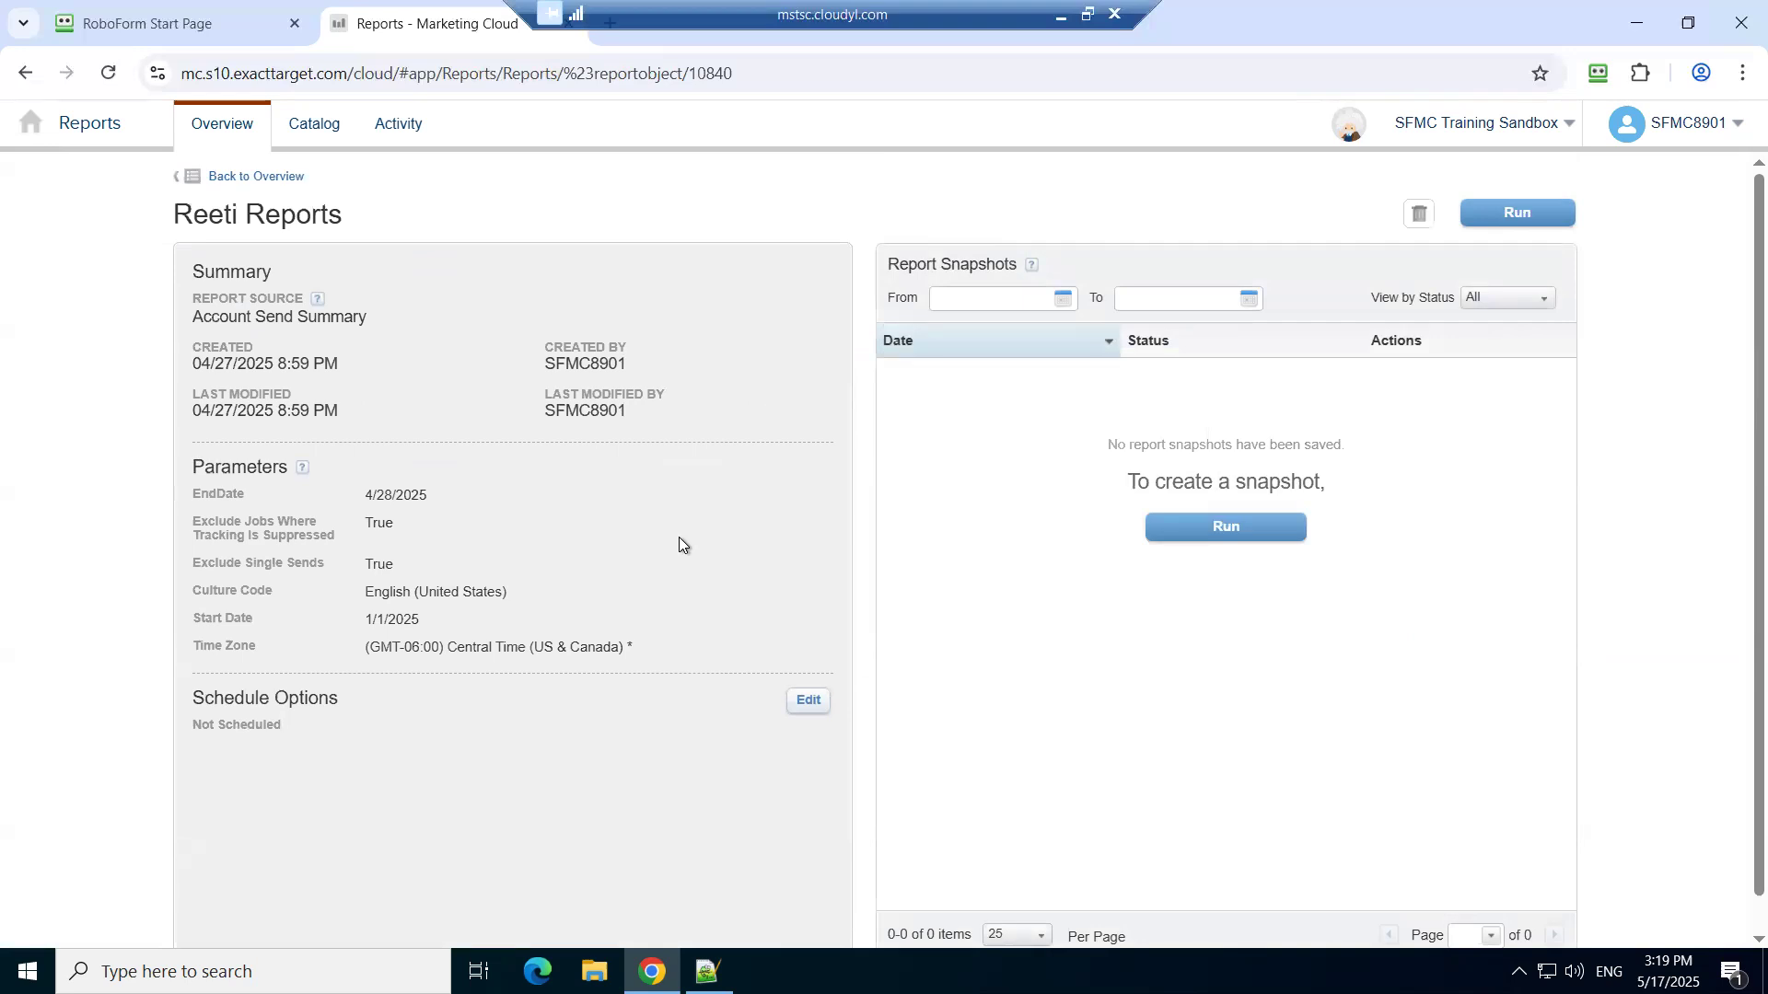
double_click(251, 704)
drag(252, 704, 275, 704)
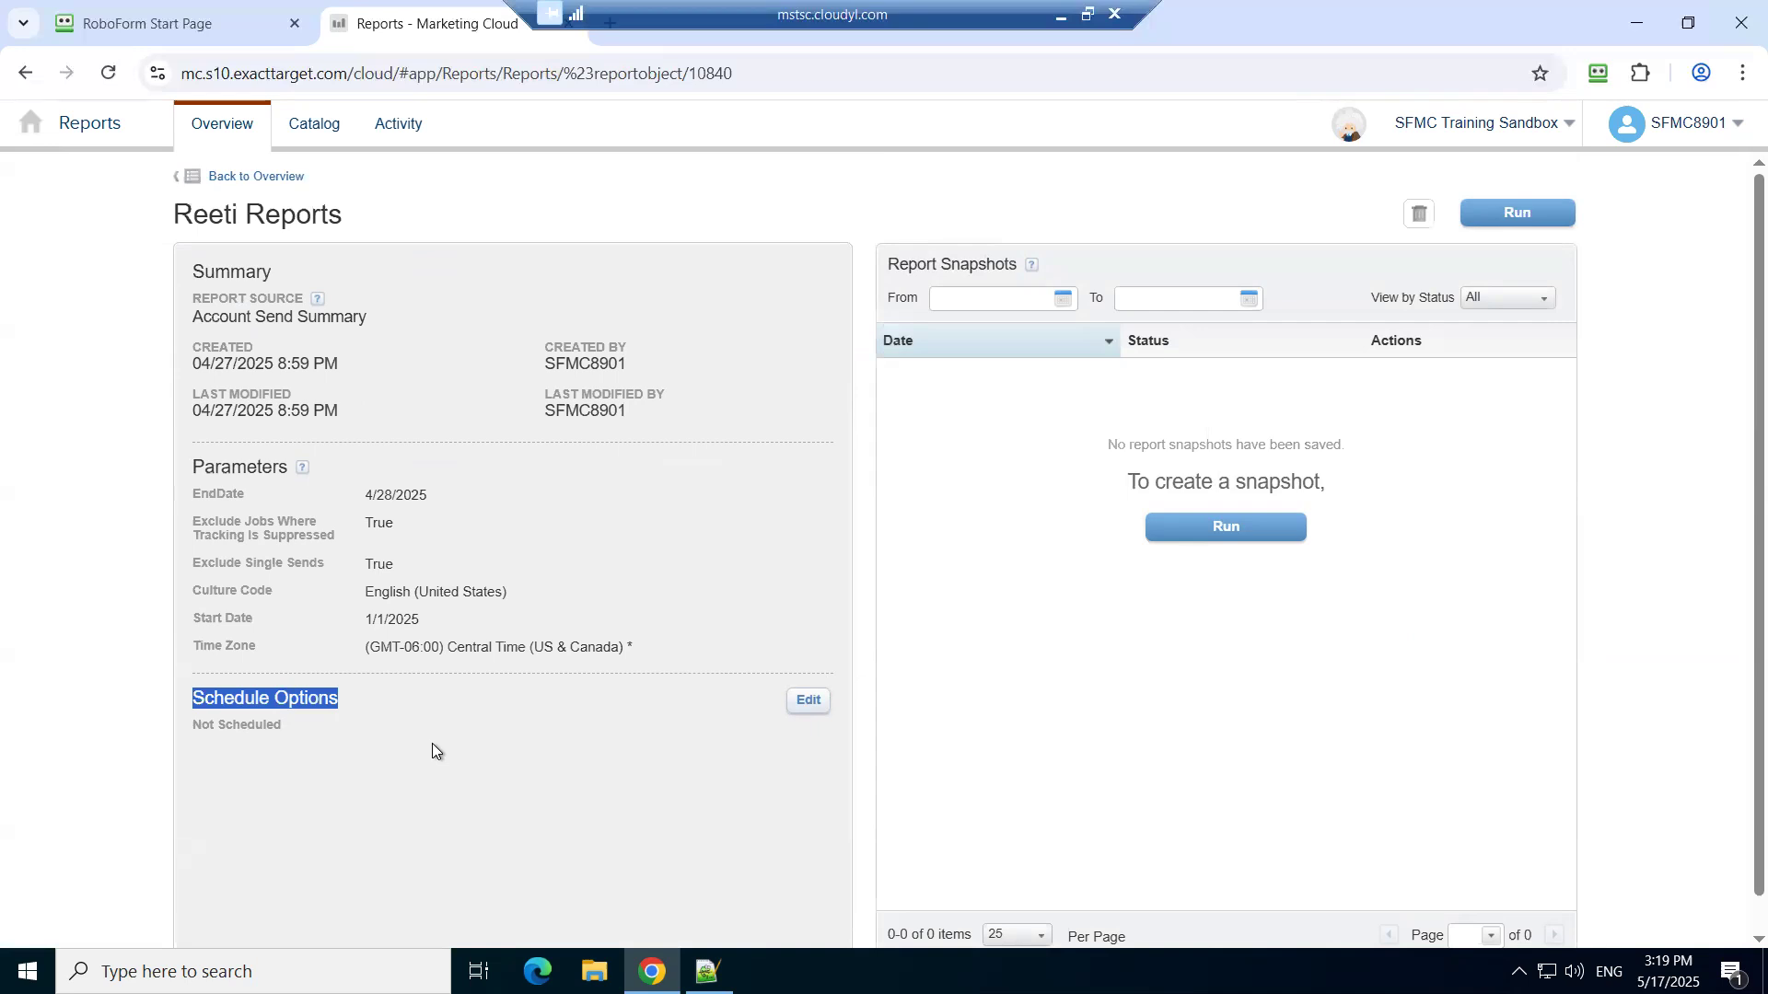
triple_click(336, 319)
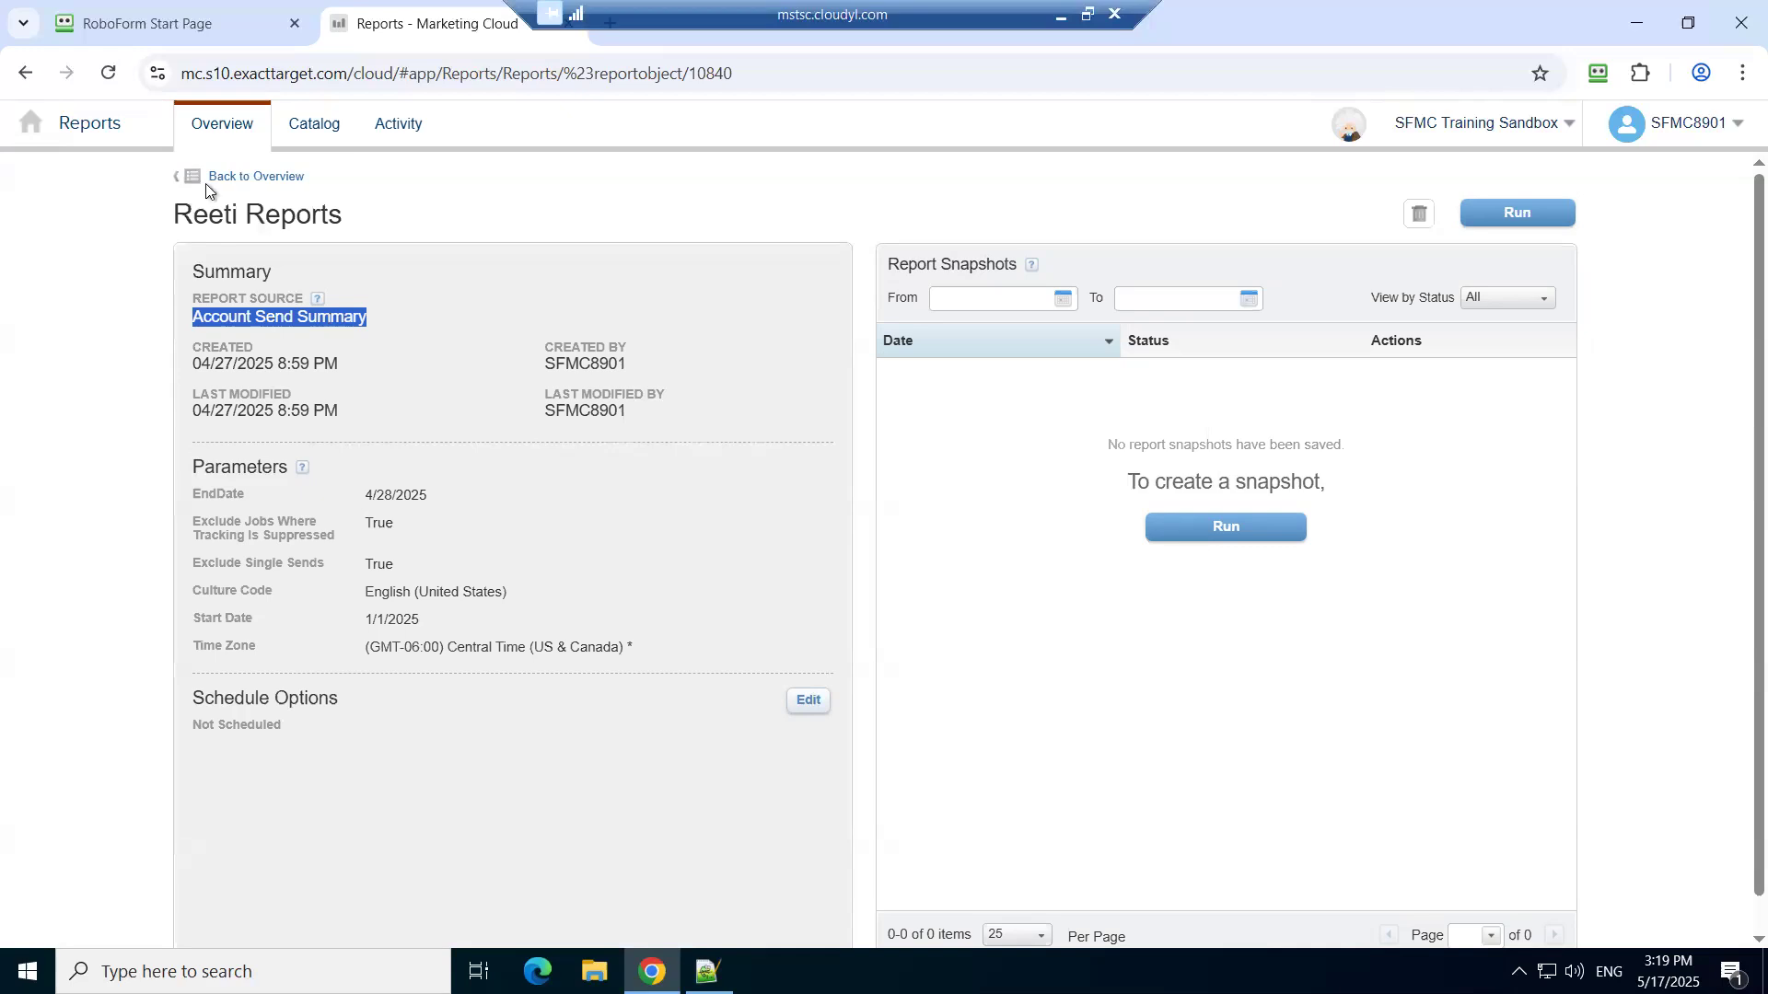
- Return to the reports overview and filter the saved reports by the Journey Builder channel
click(247, 177)
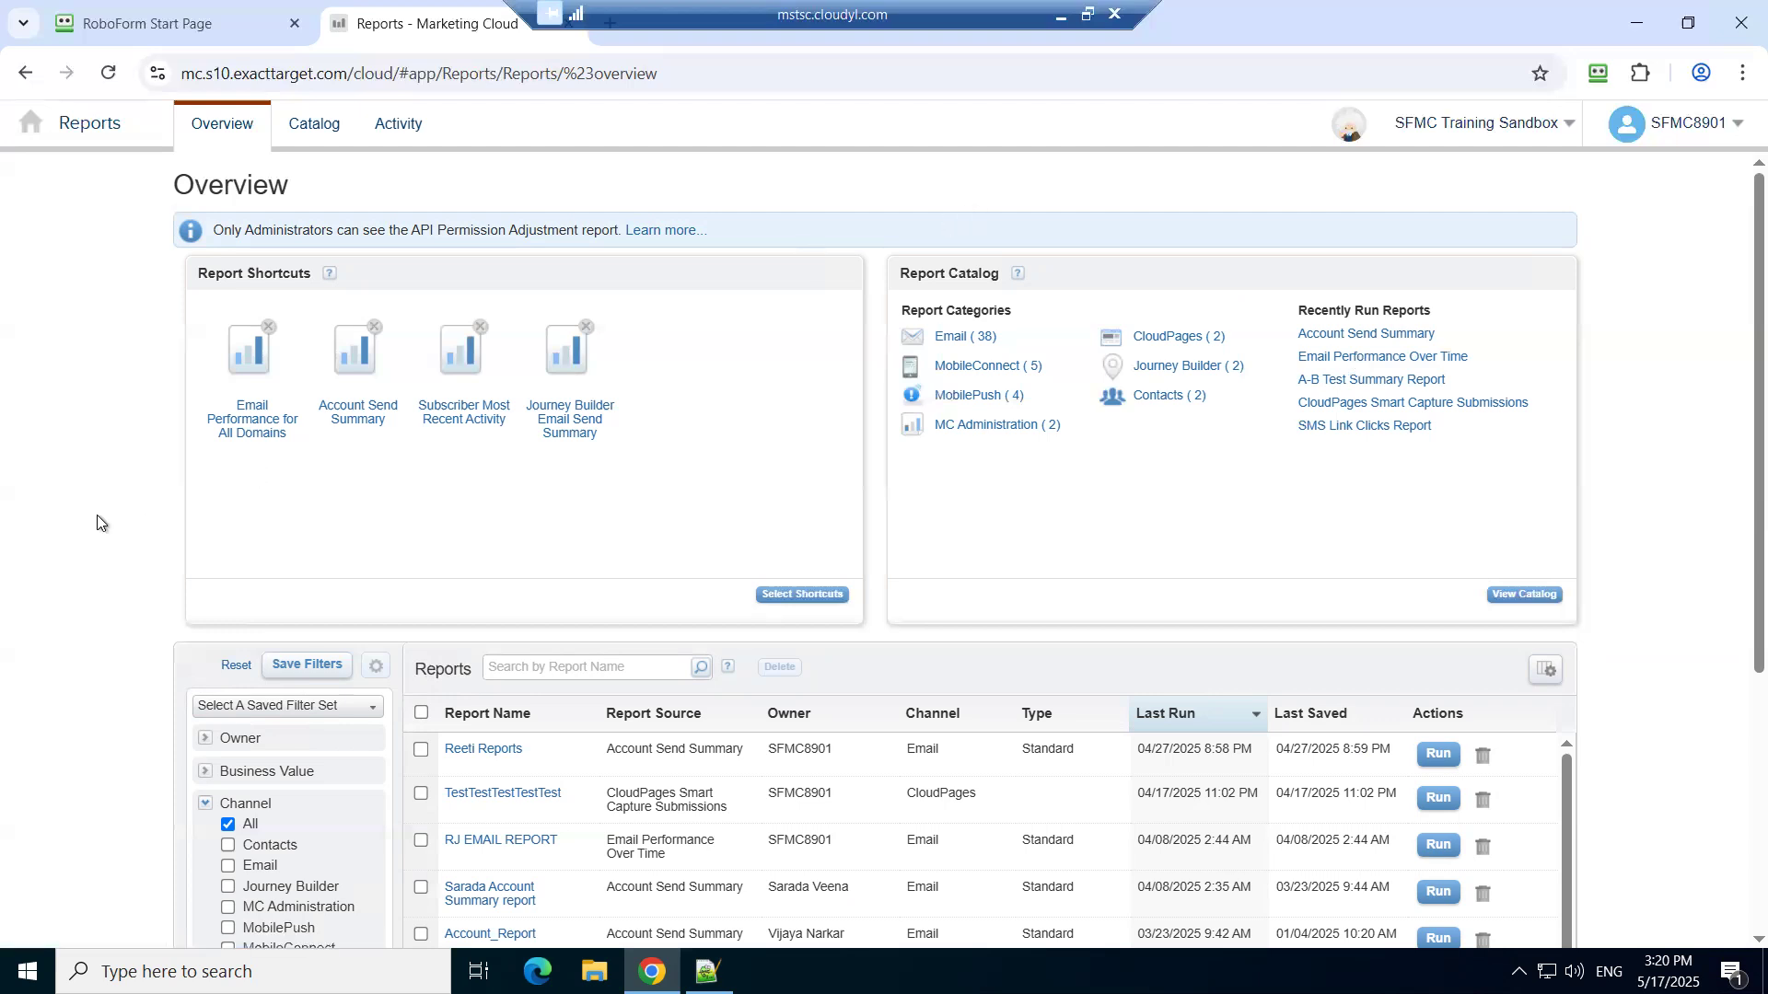
scroll(93, 522, down, 3)
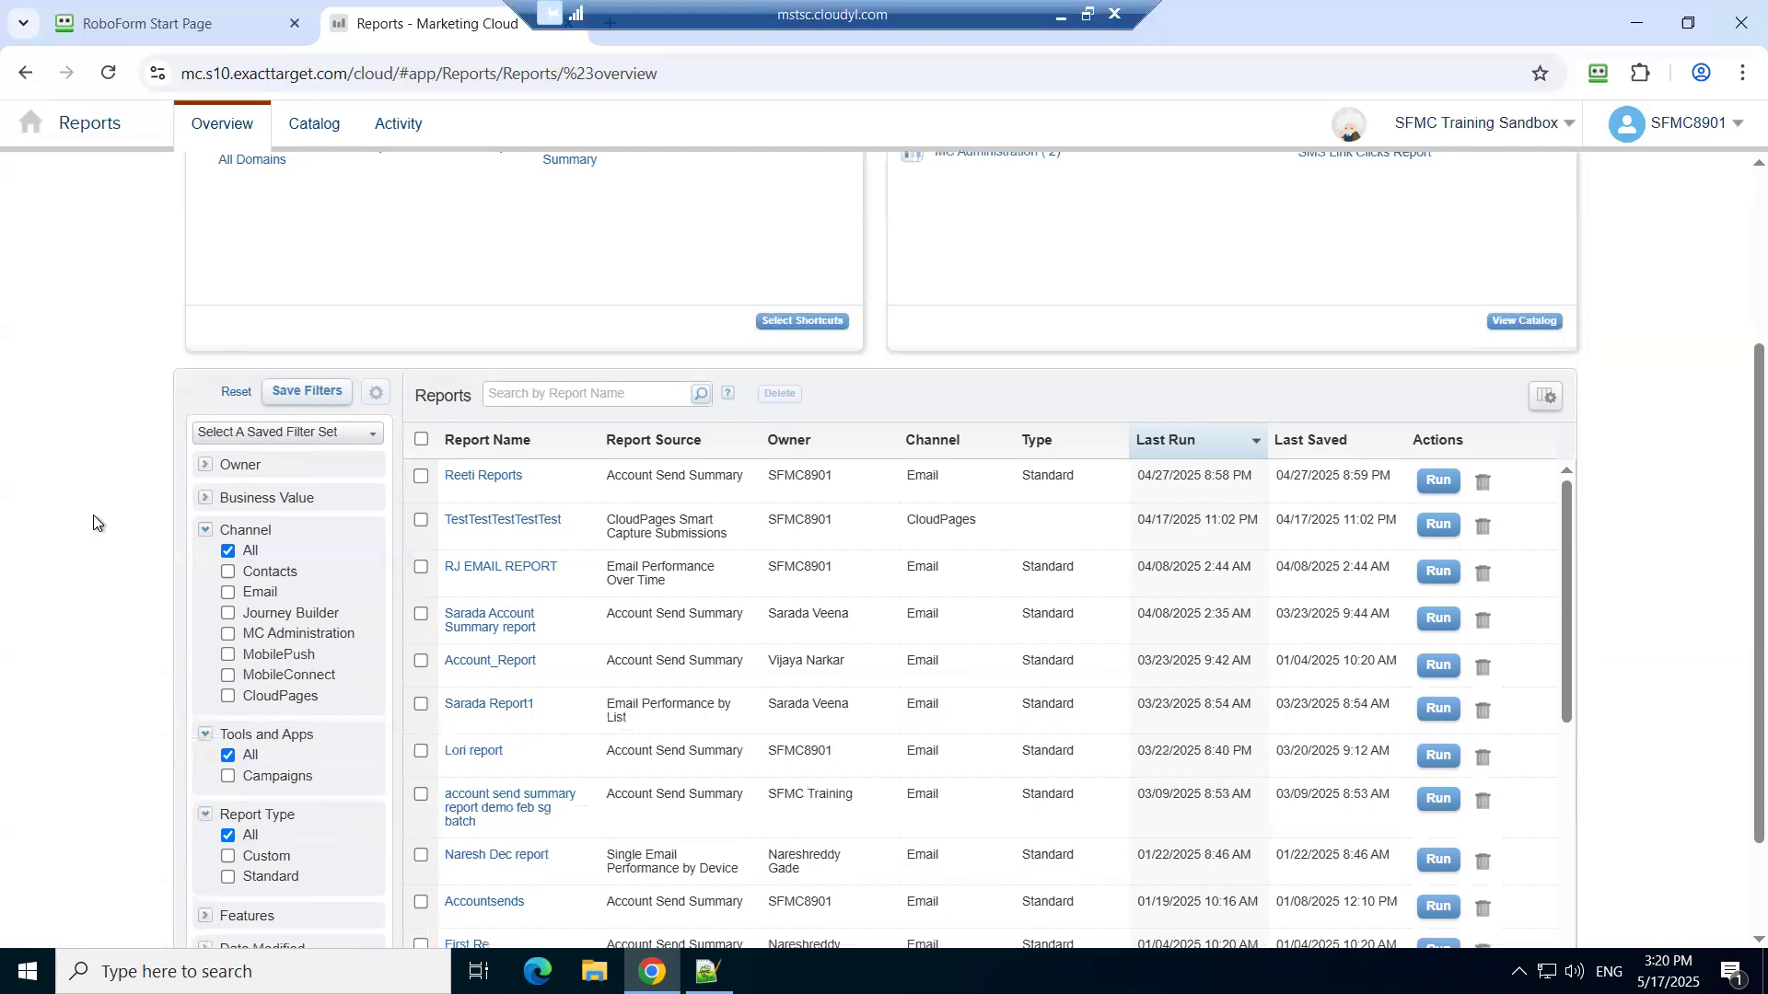
scroll(93, 522, up, 3)
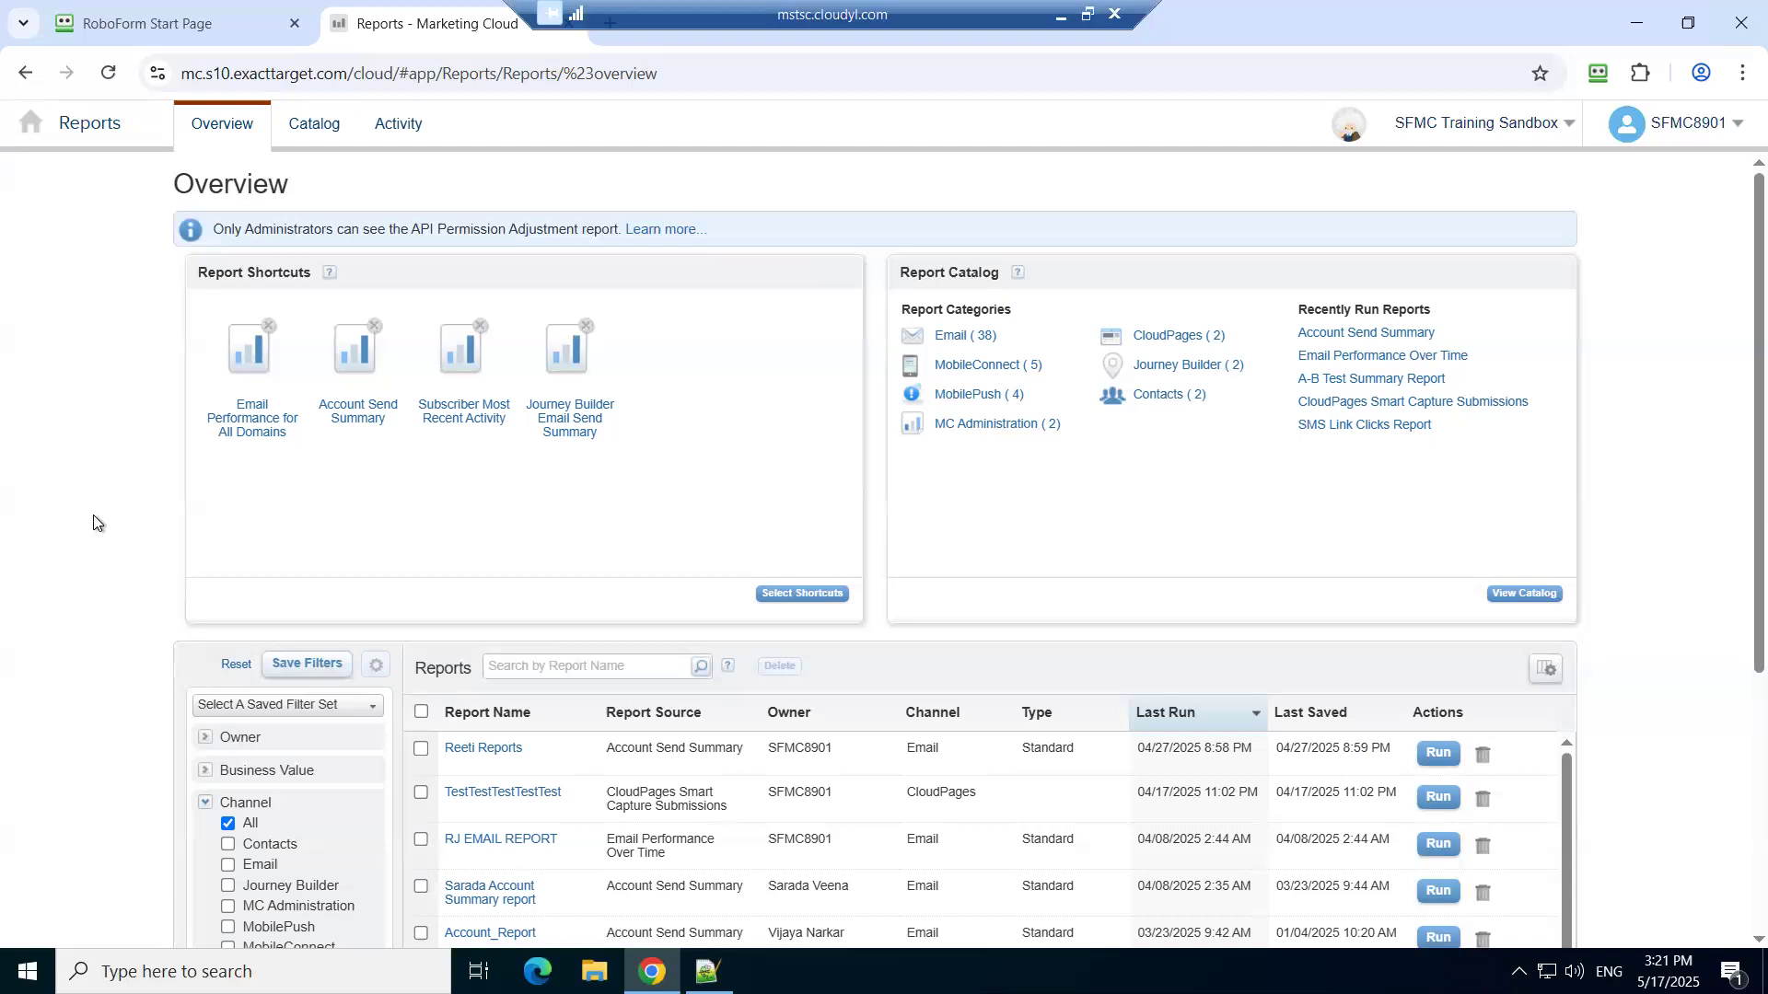
scroll(429, 512, down, 5)
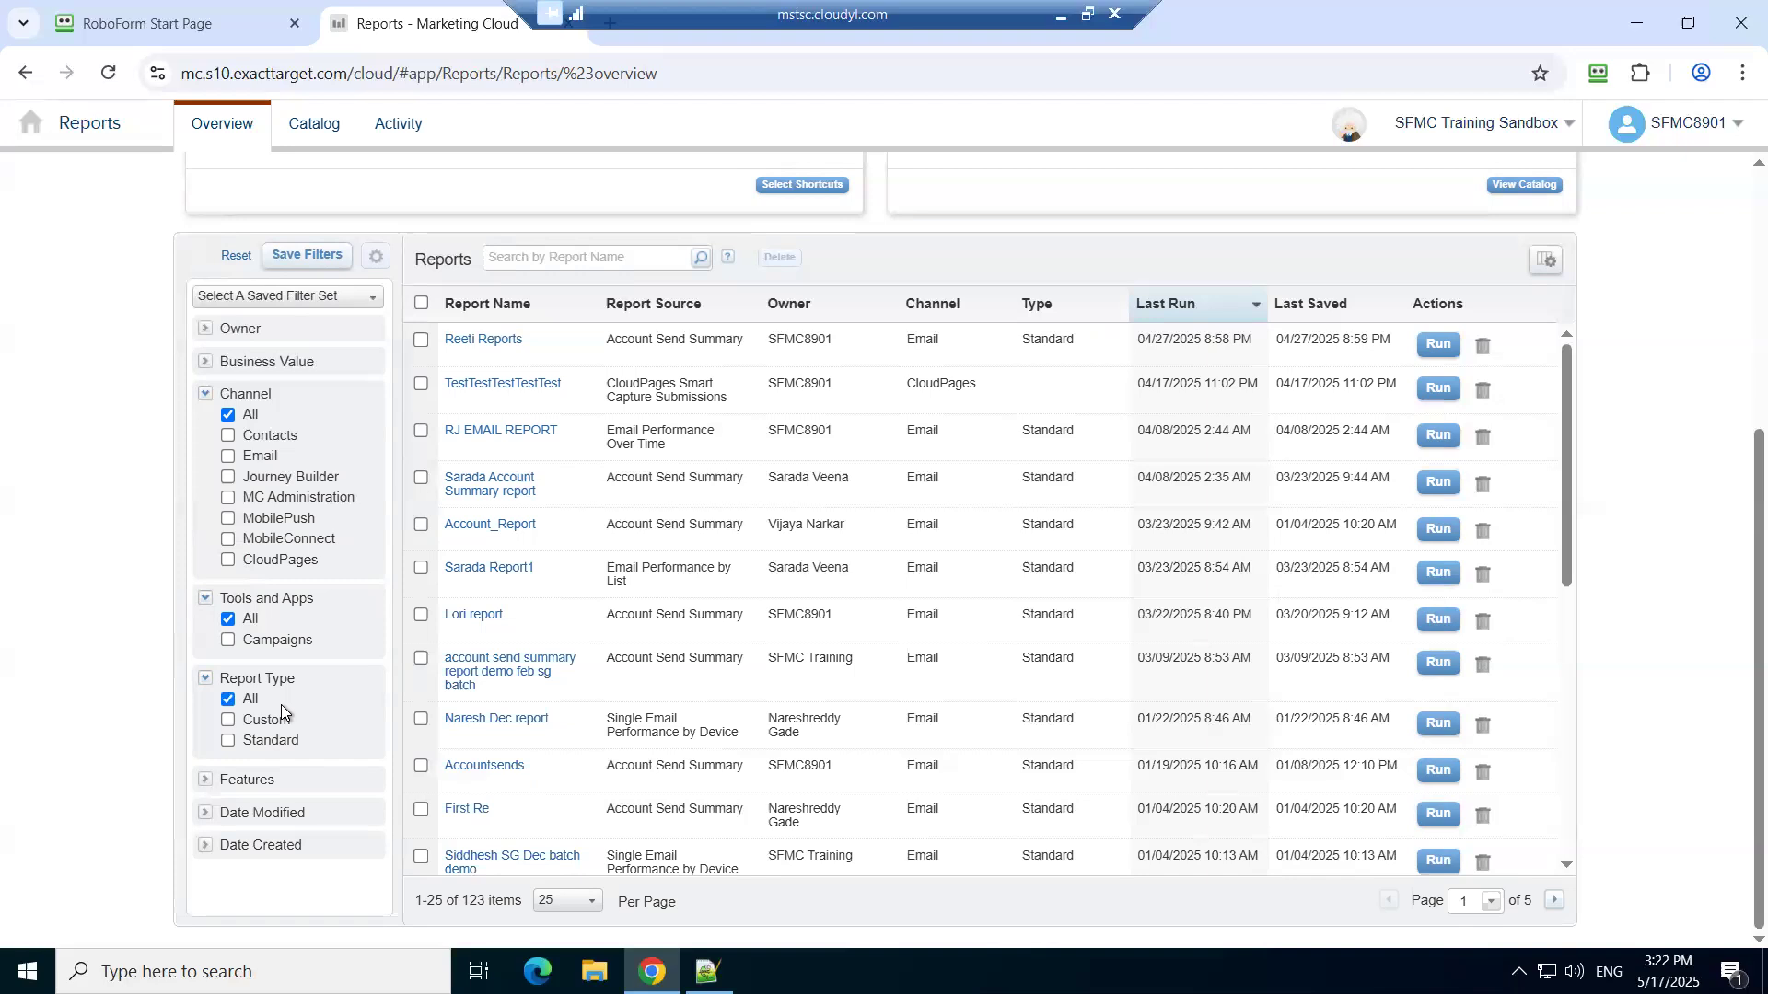
triple_click(319, 486)
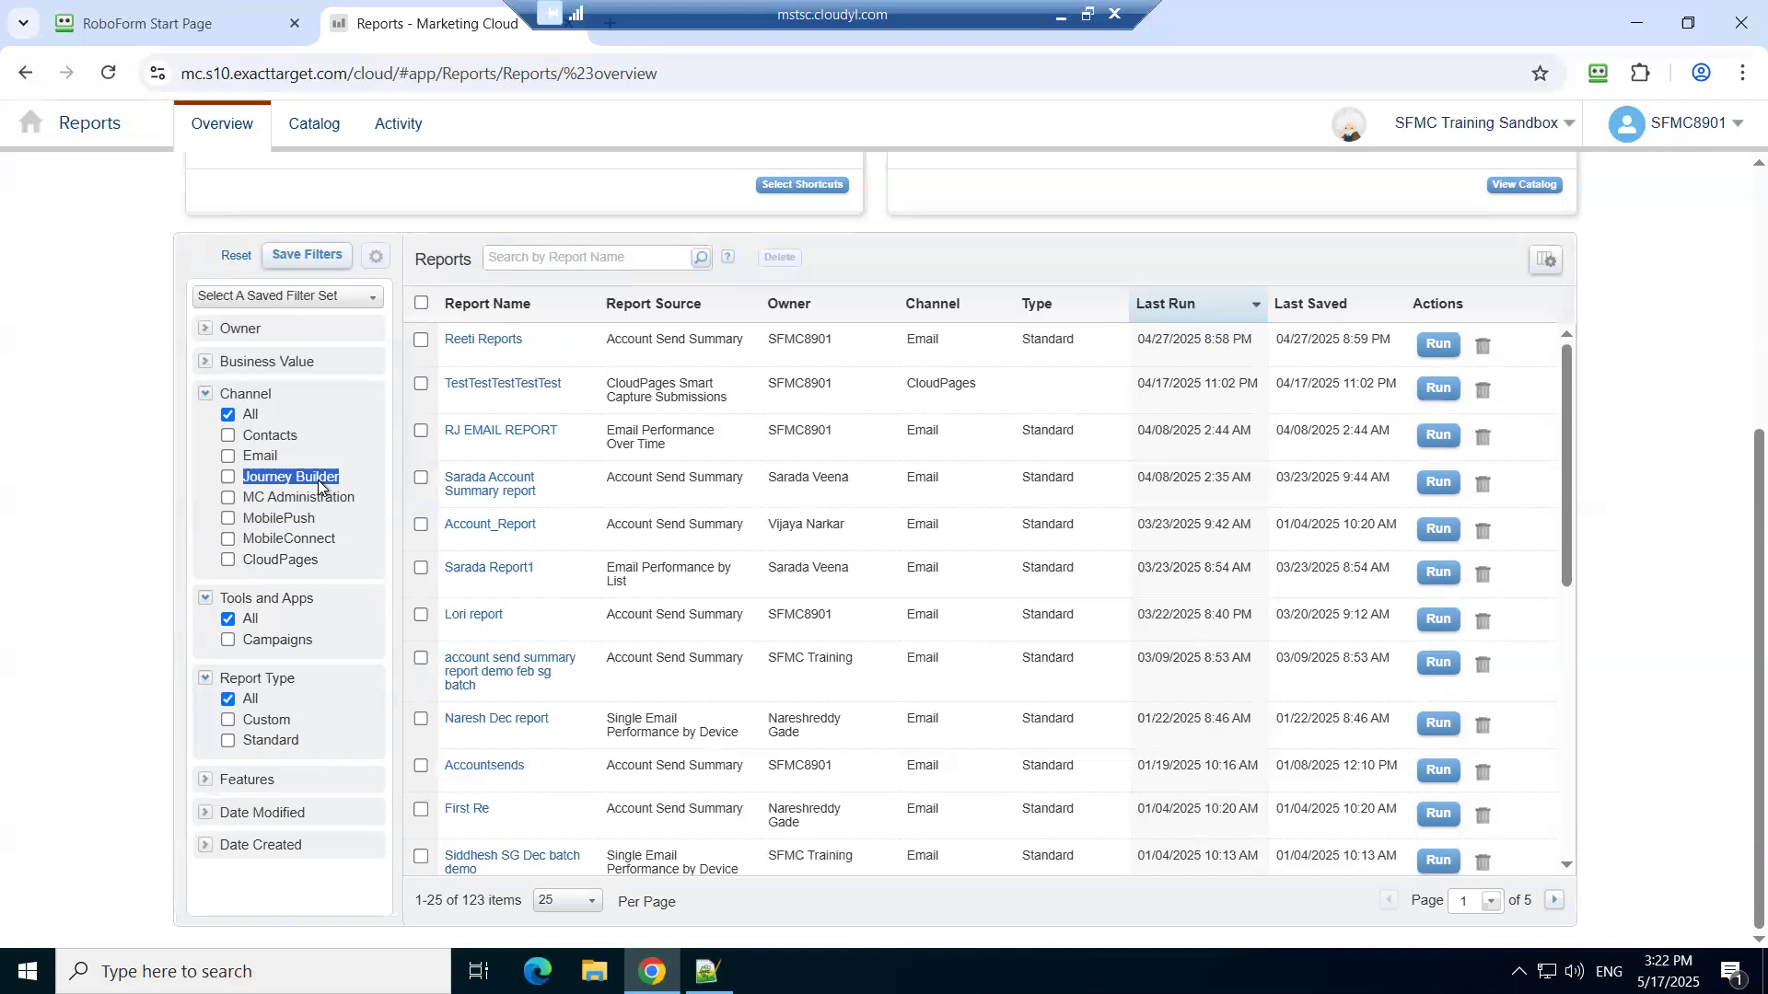
click(227, 477)
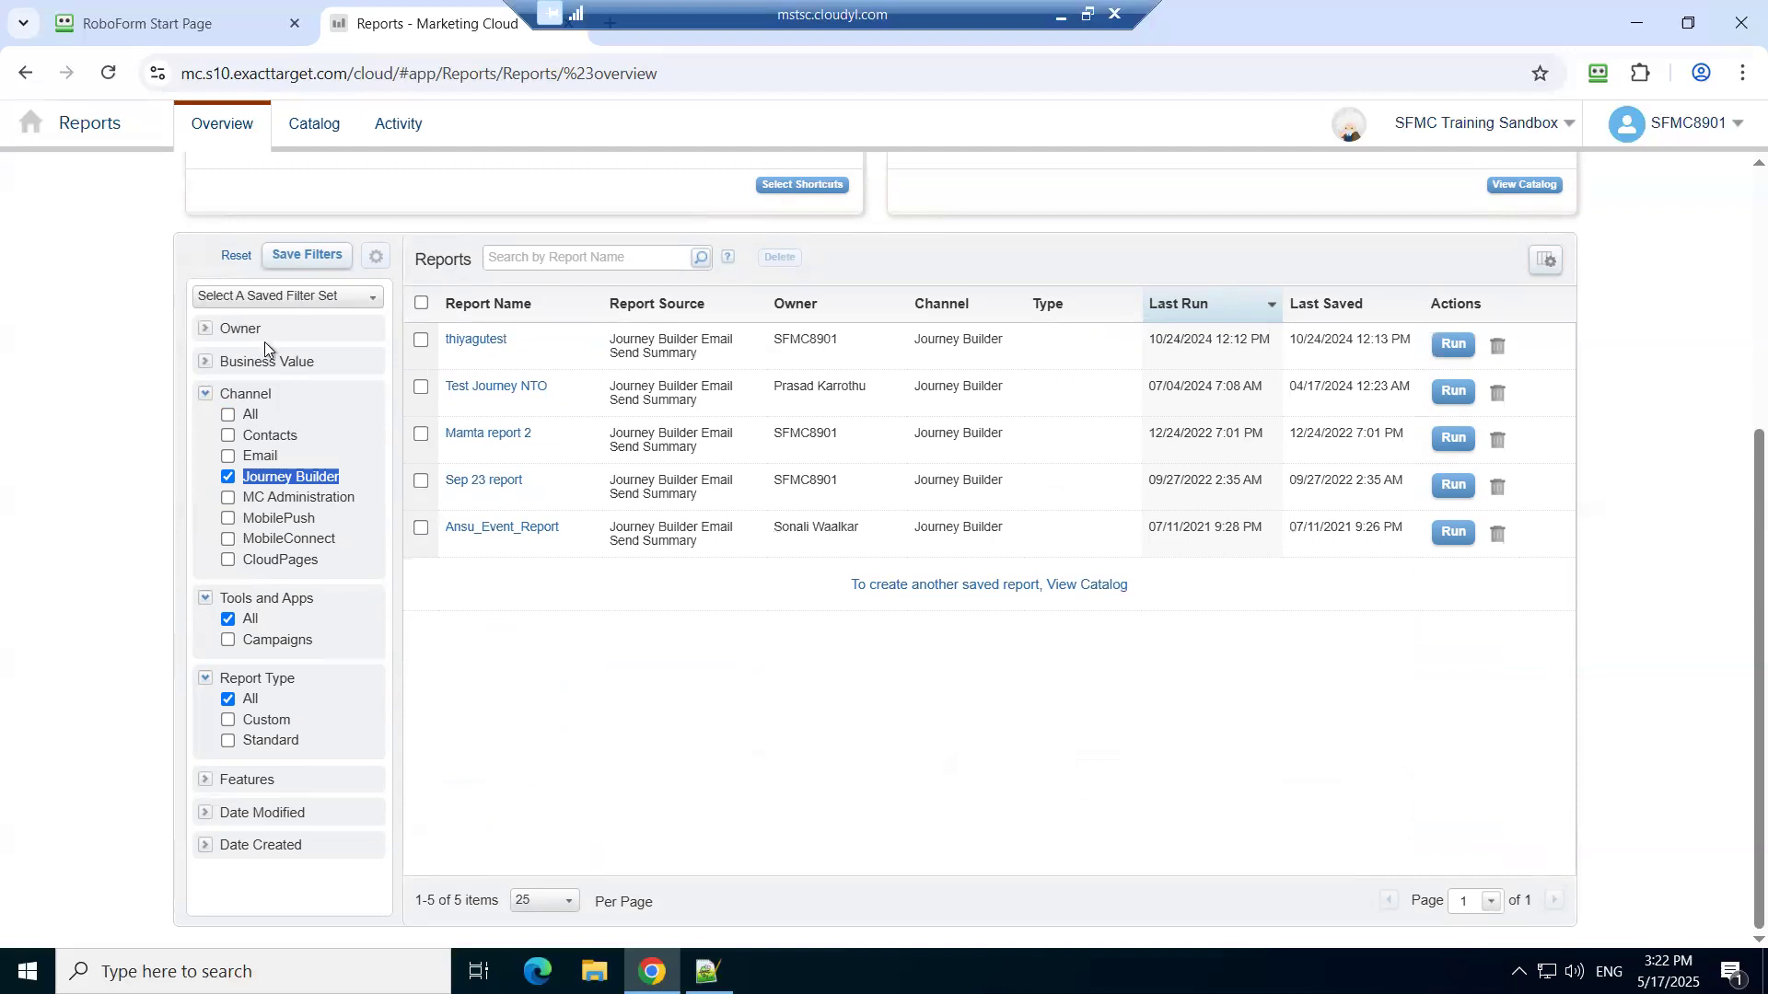
- Expand the Owner, Business Value, Features, Date Modified and Date Created filter groups and examine the options in each
click(204, 362)
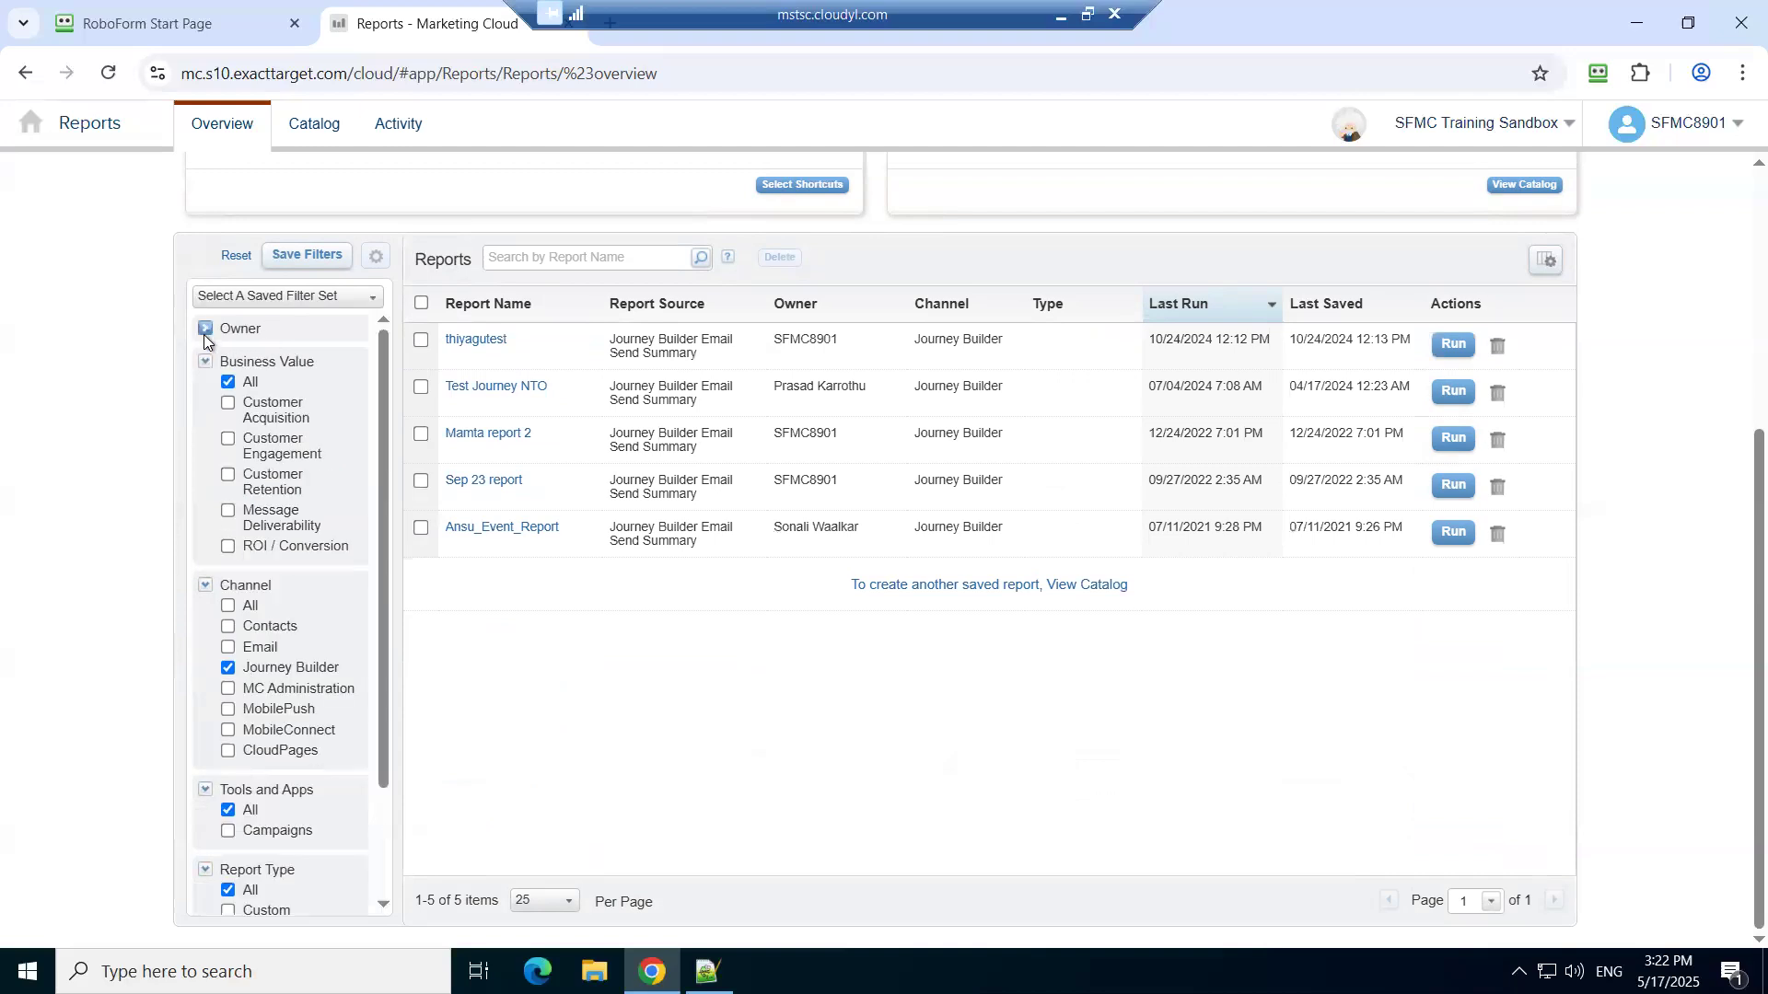
click(204, 332)
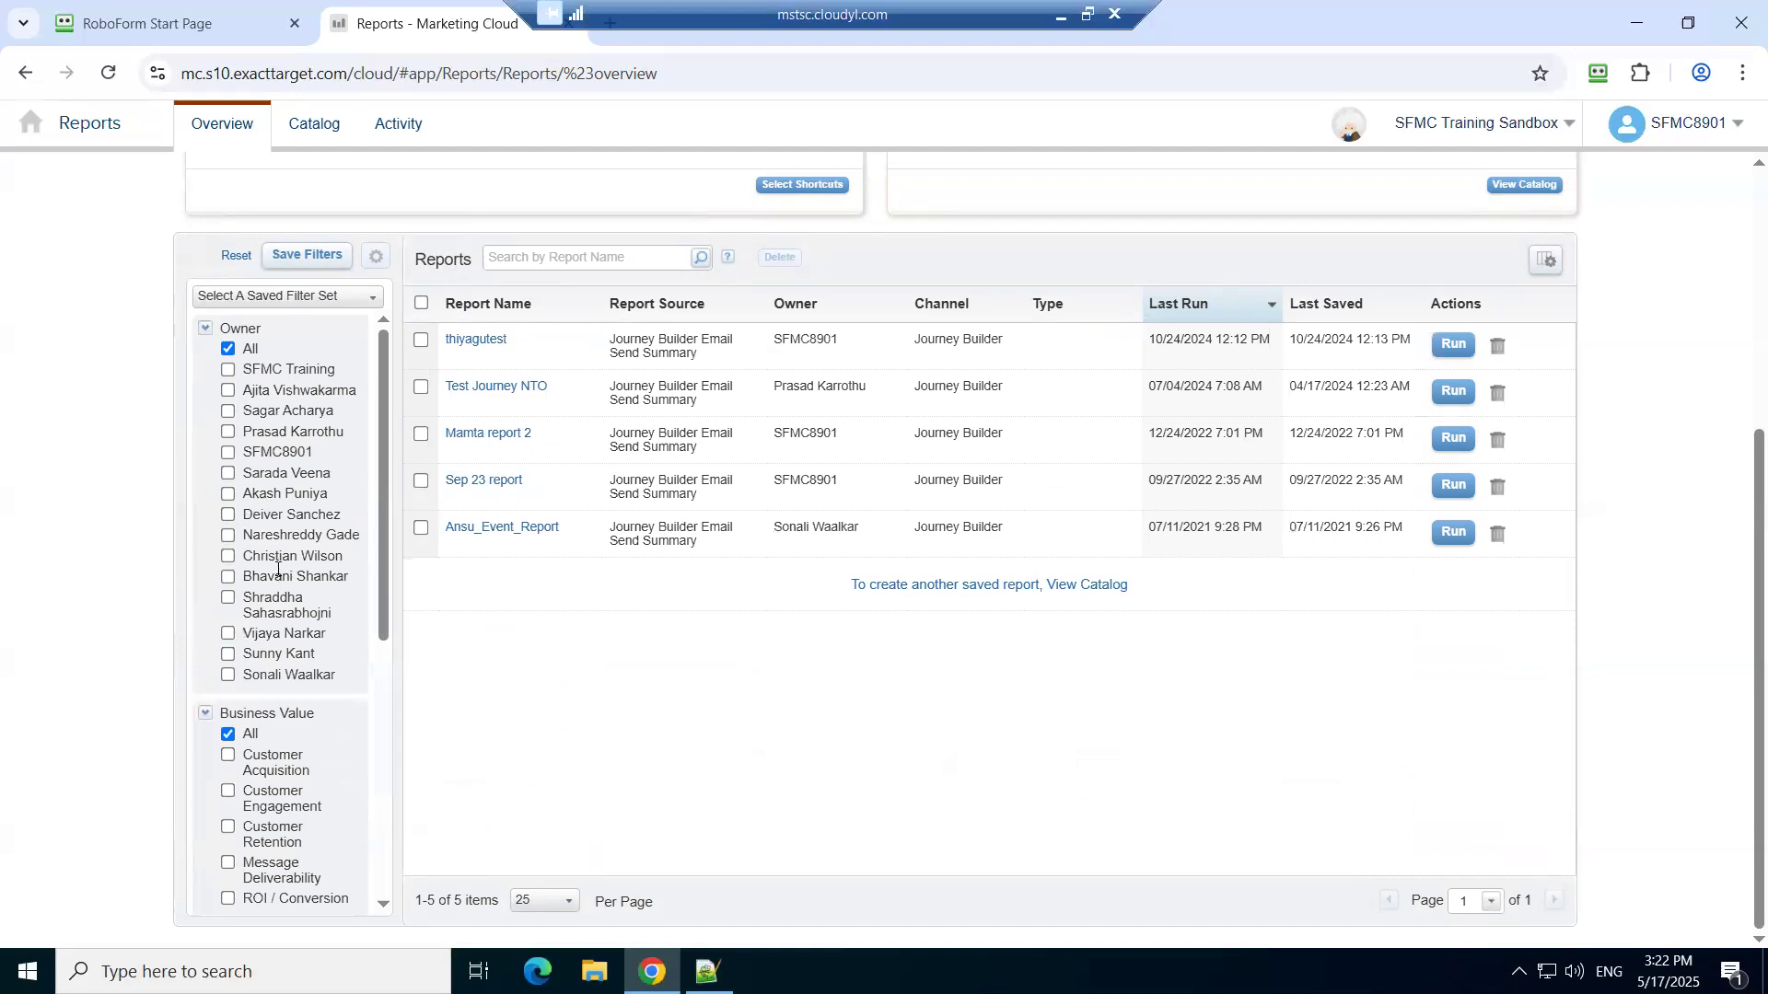
scroll(277, 569, down, 5)
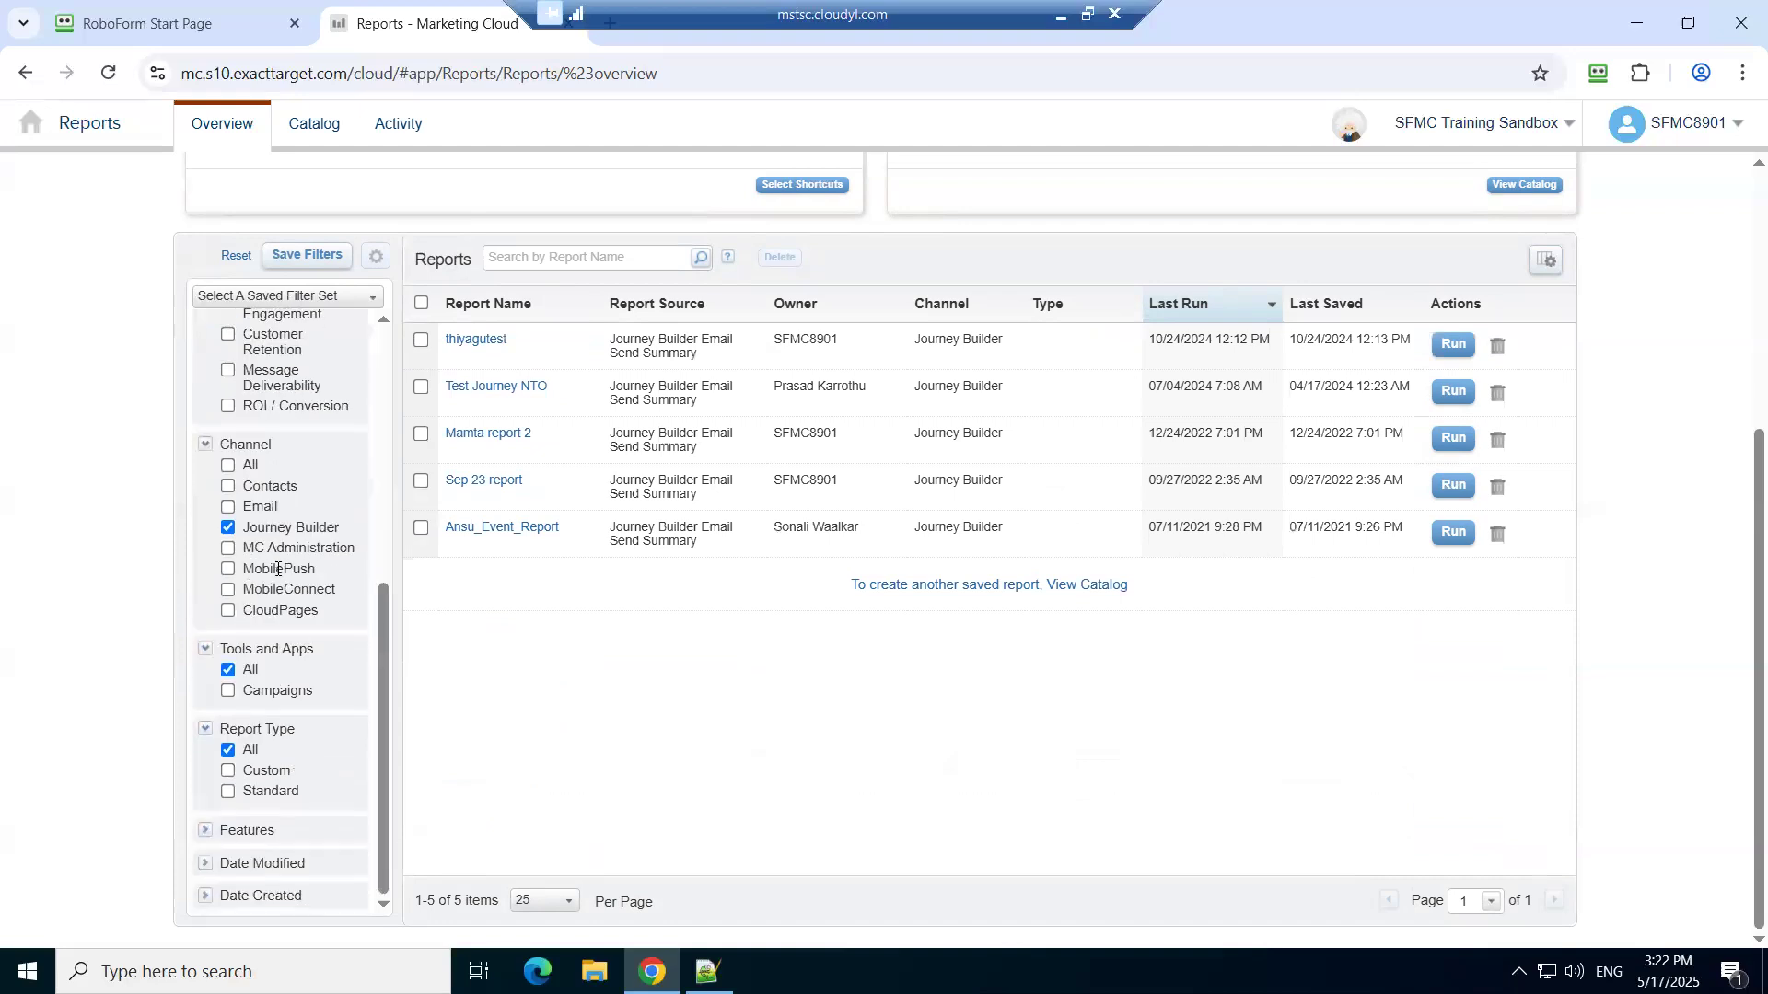
click(206, 830)
scroll(295, 776, down, 4)
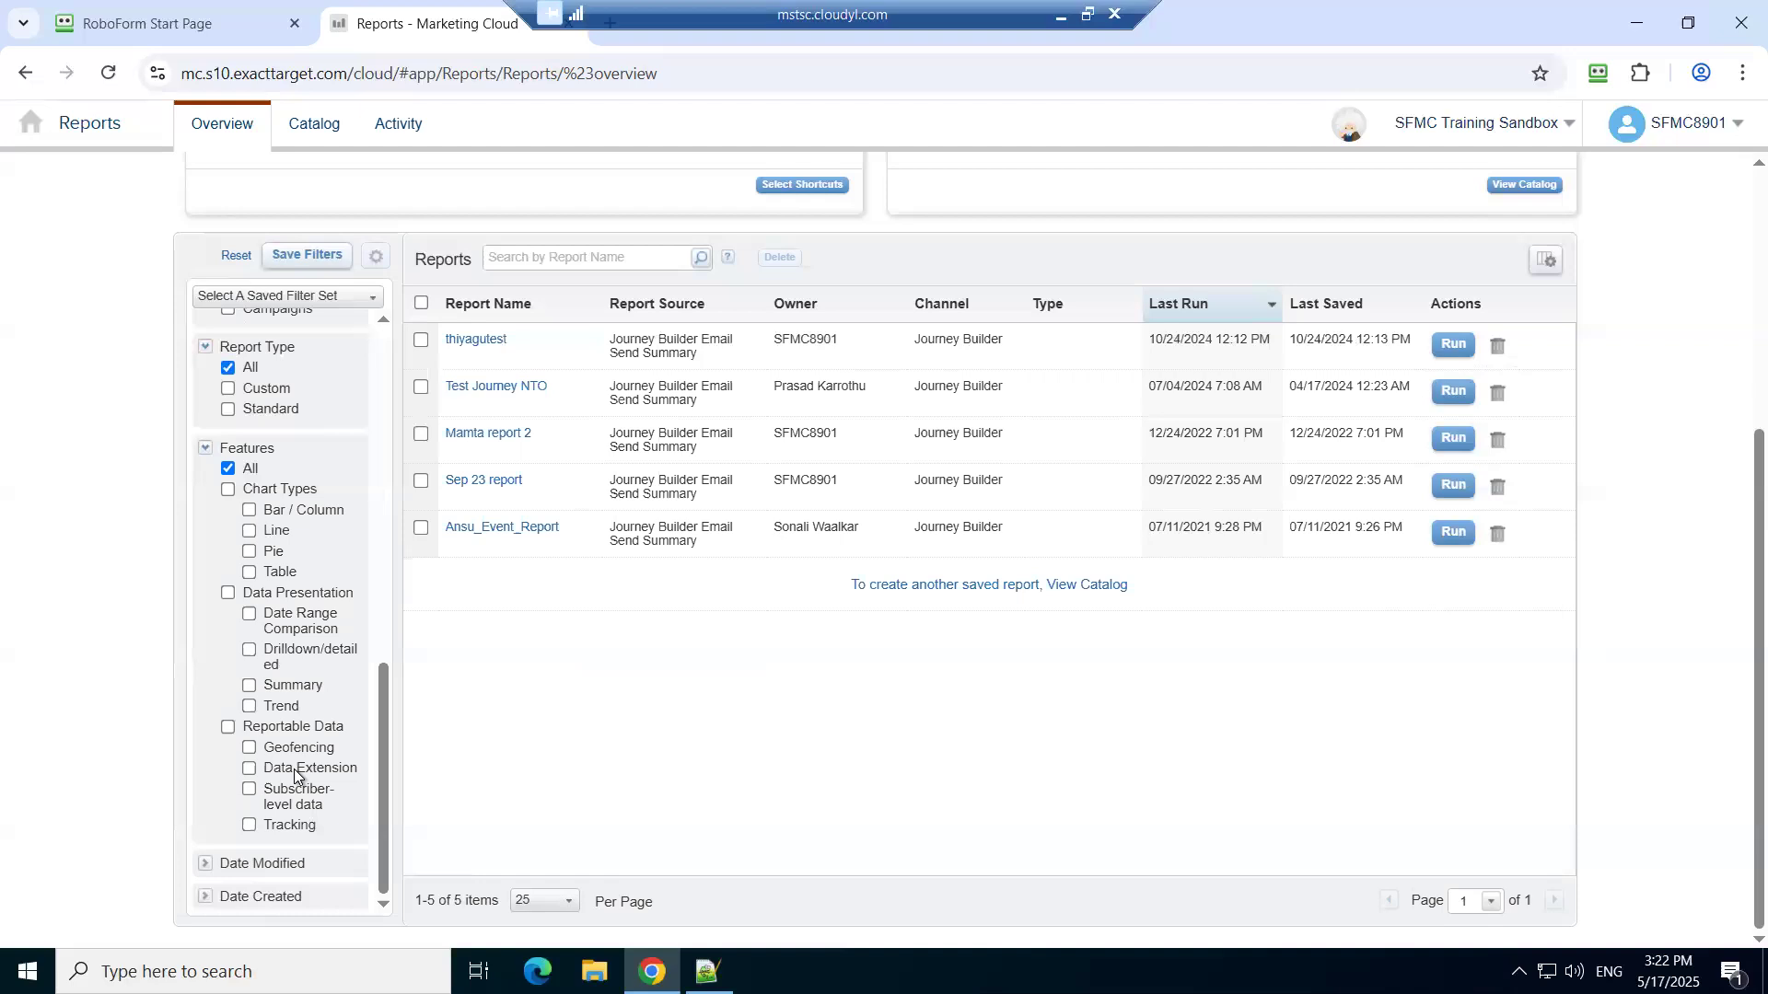
click(206, 863)
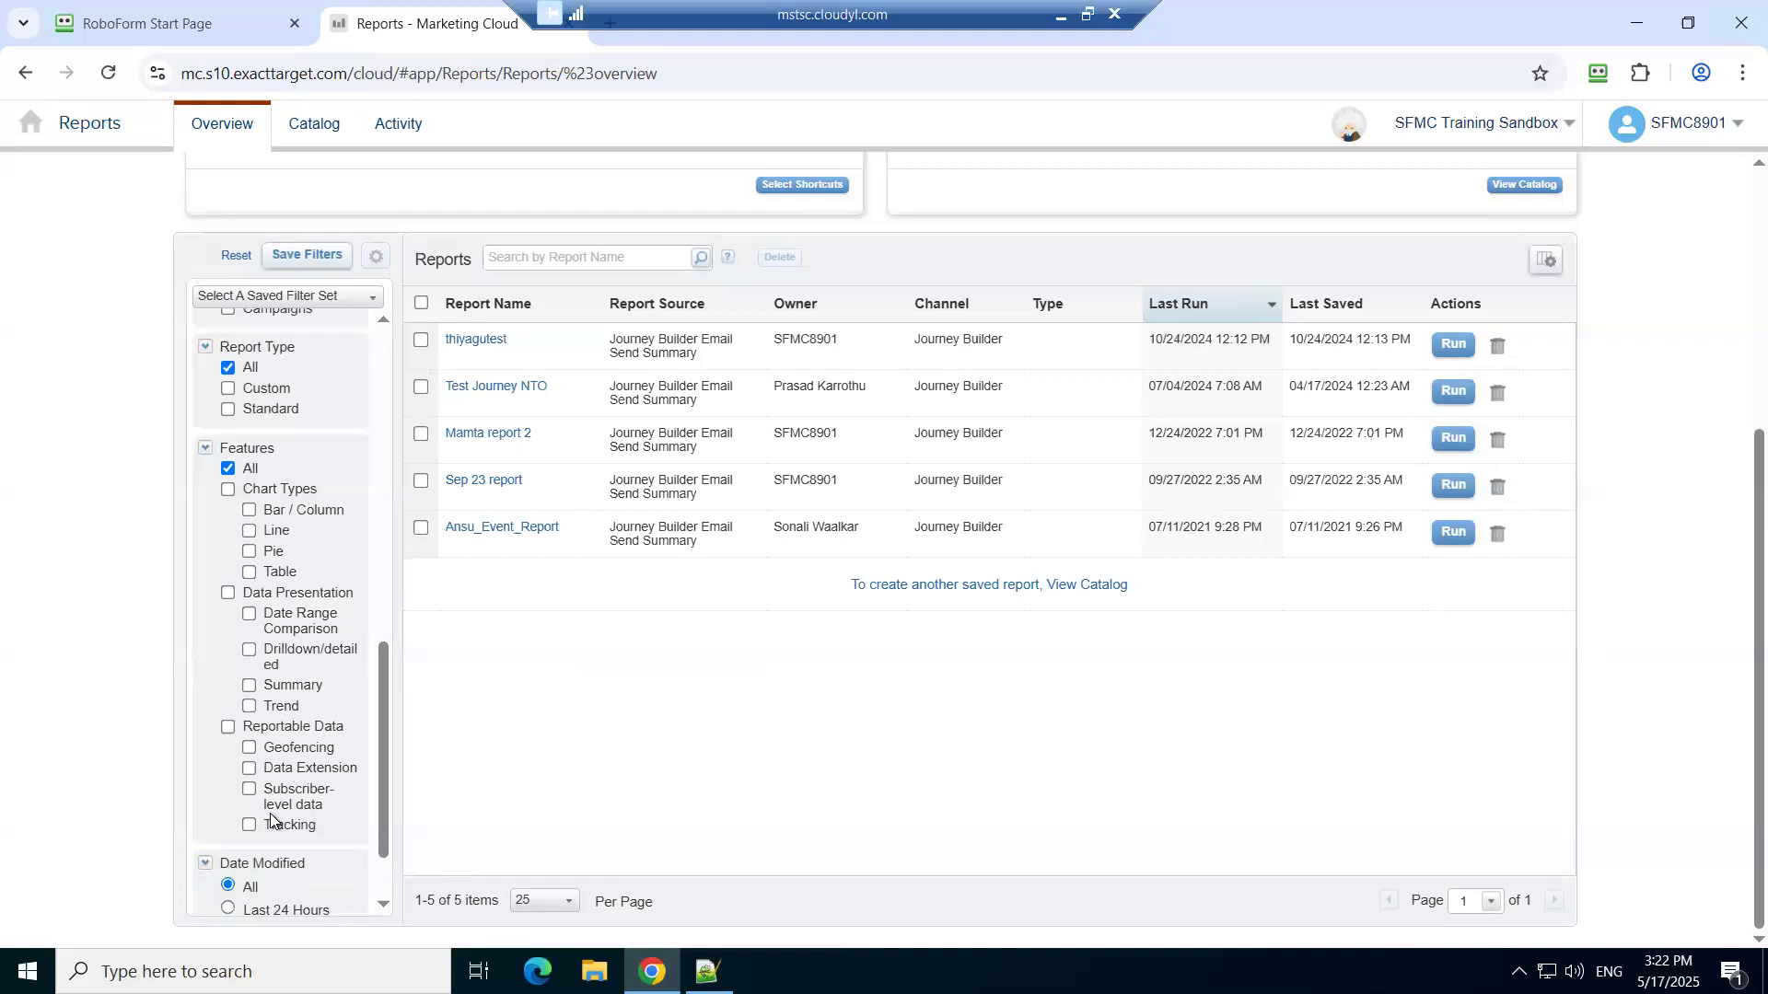
scroll(272, 817, down, 2)
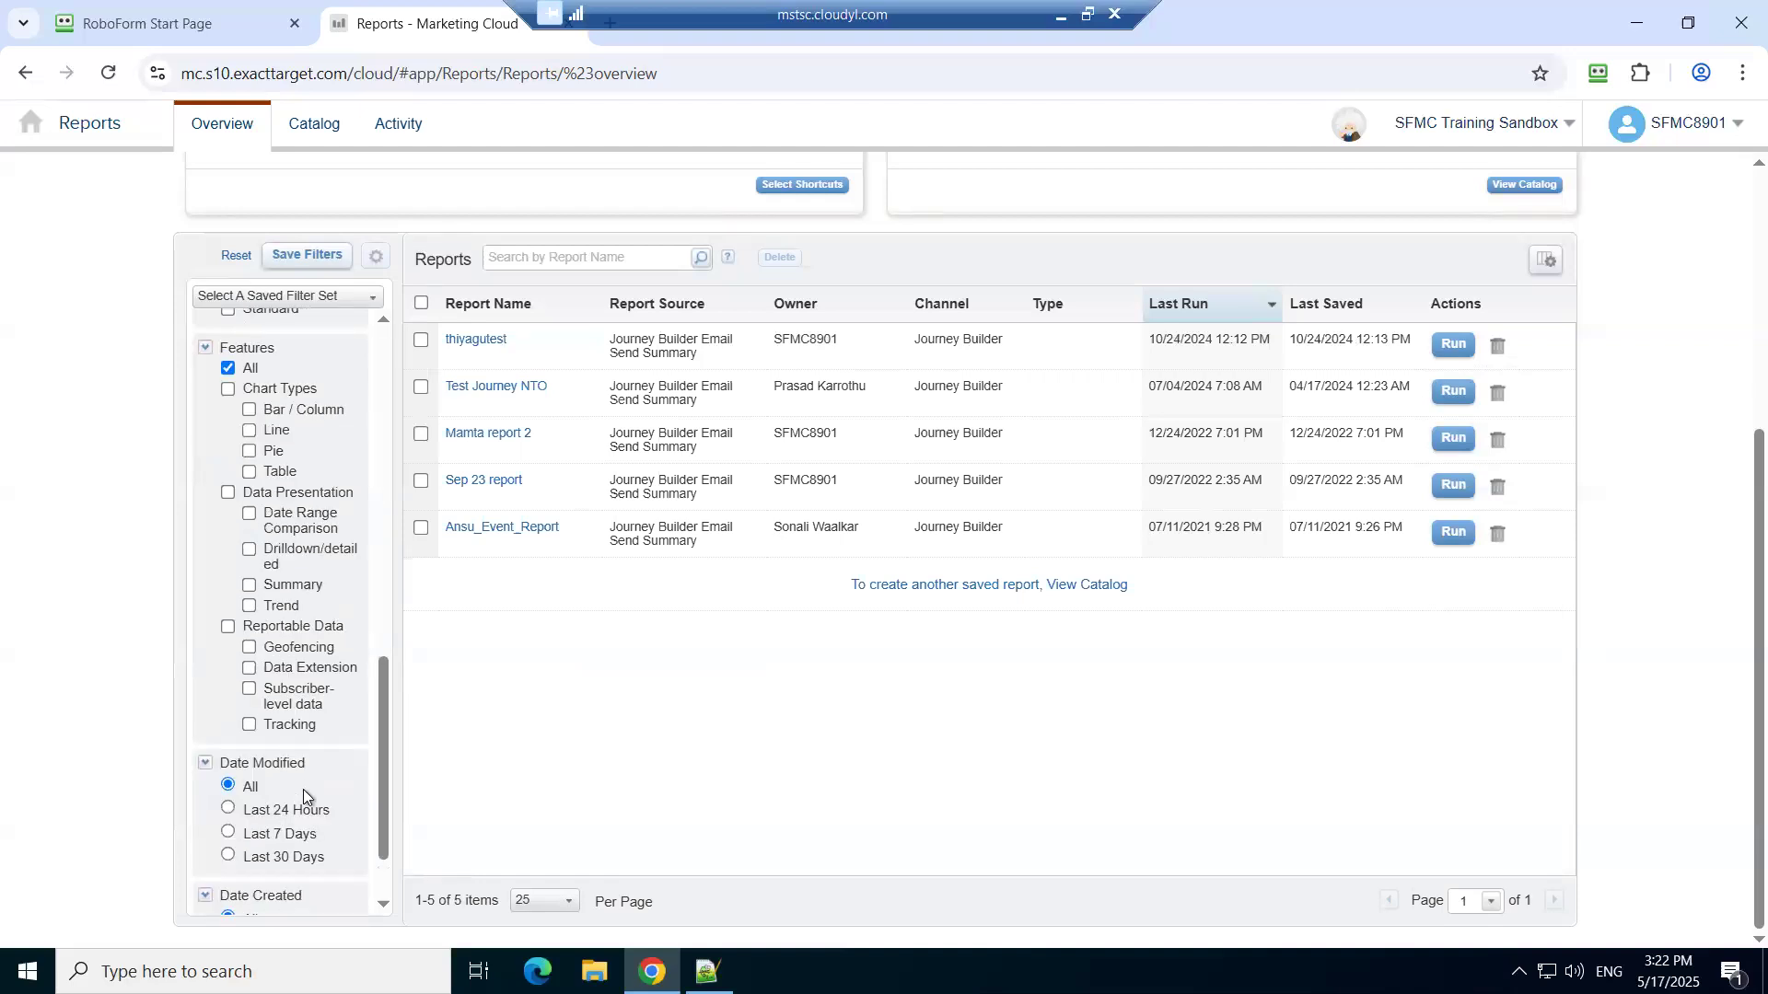
scroll(302, 788, down, 2)
scroll(306, 678, up, 12)
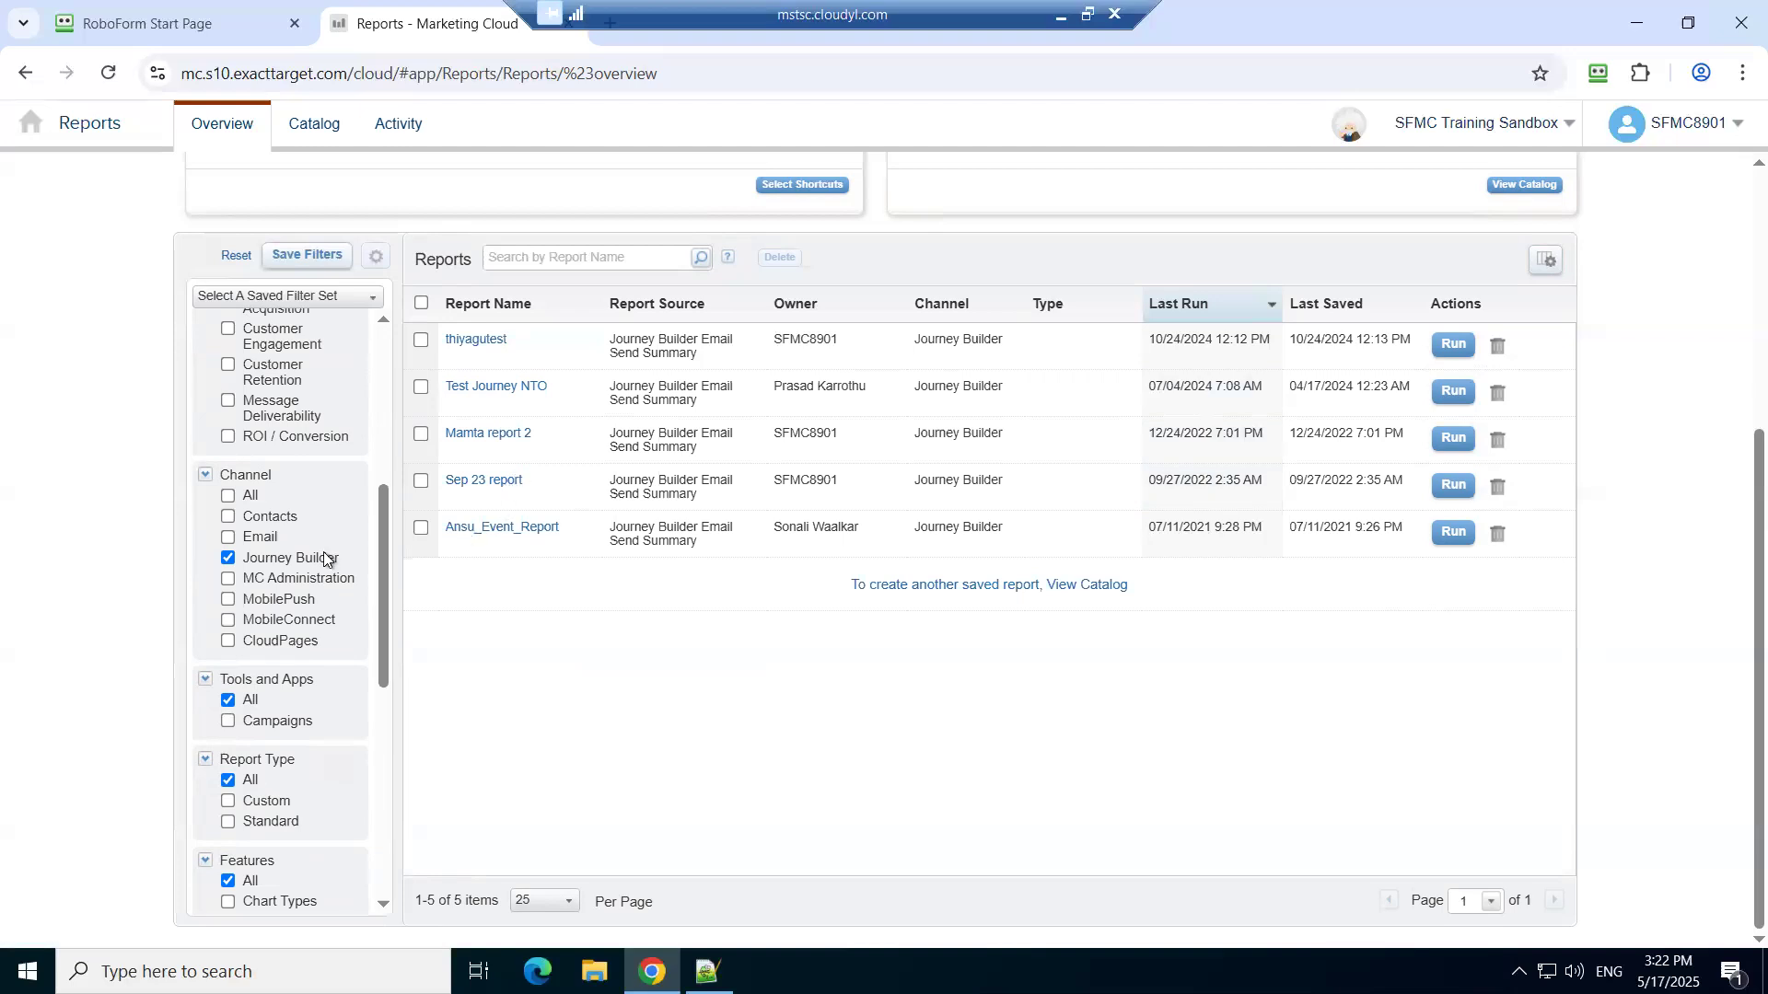
- Open the least recently run Journey Builder report and review its creation and last-modified dates
click(510, 531)
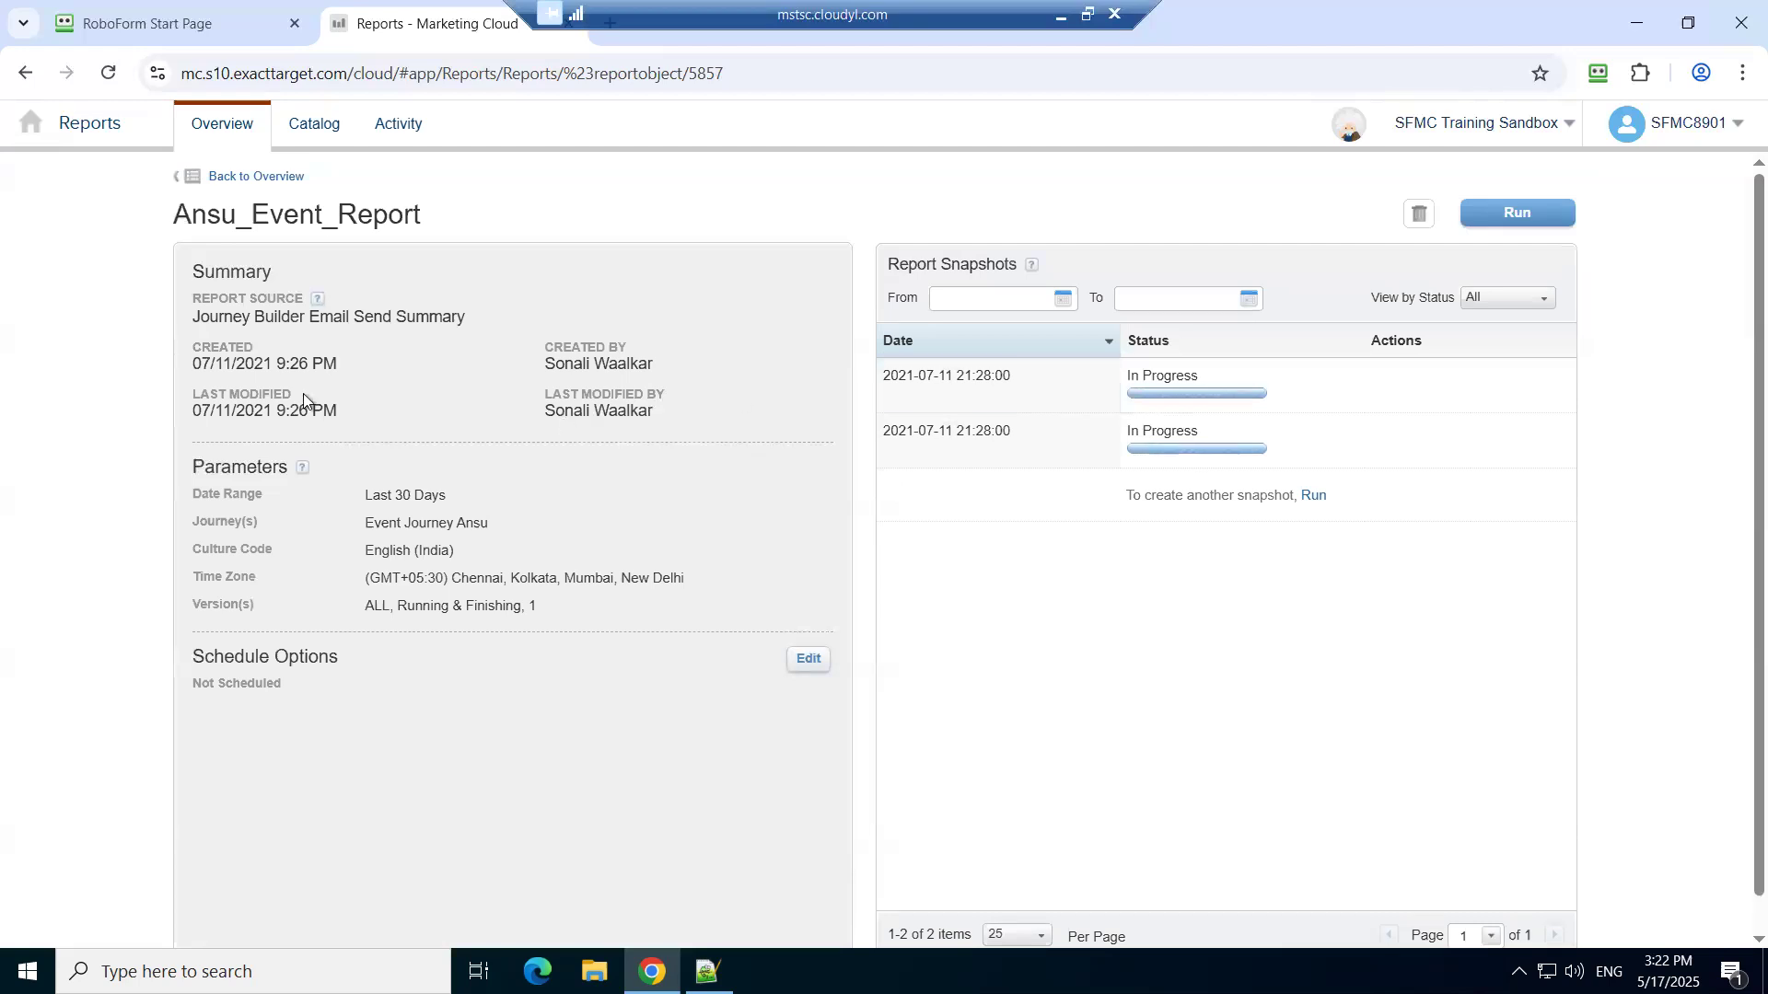
triple_click(258, 411)
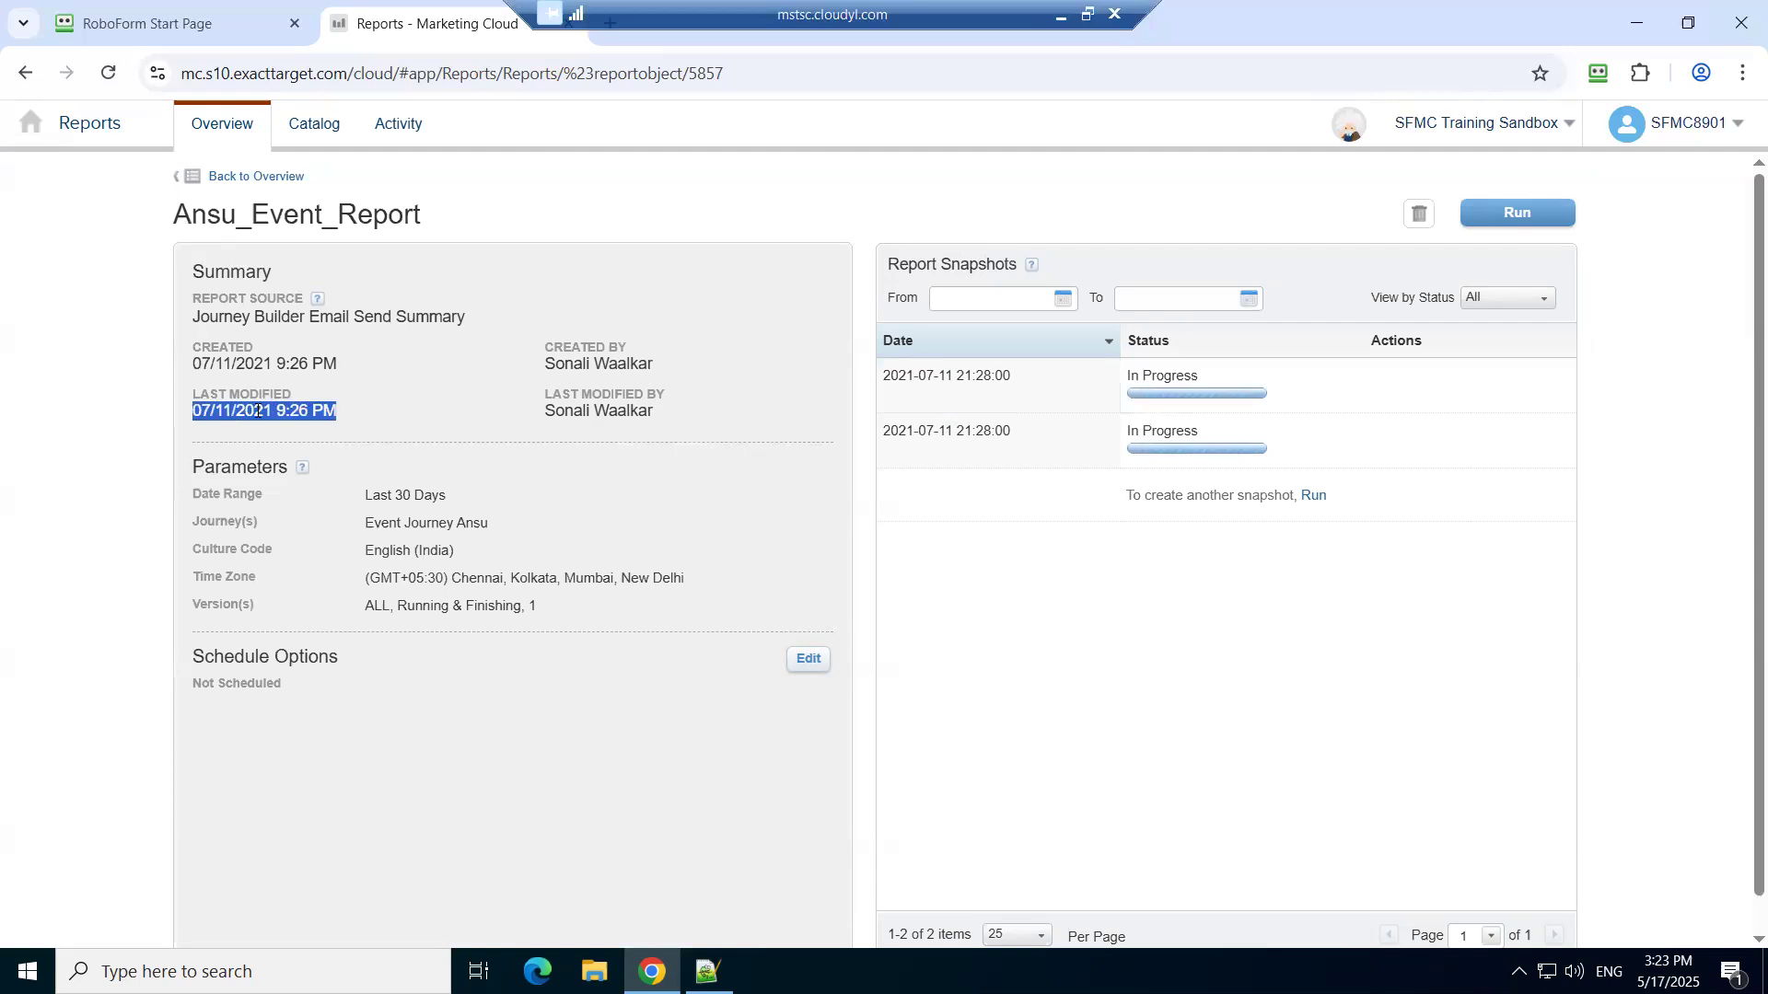
triple_click(281, 365)
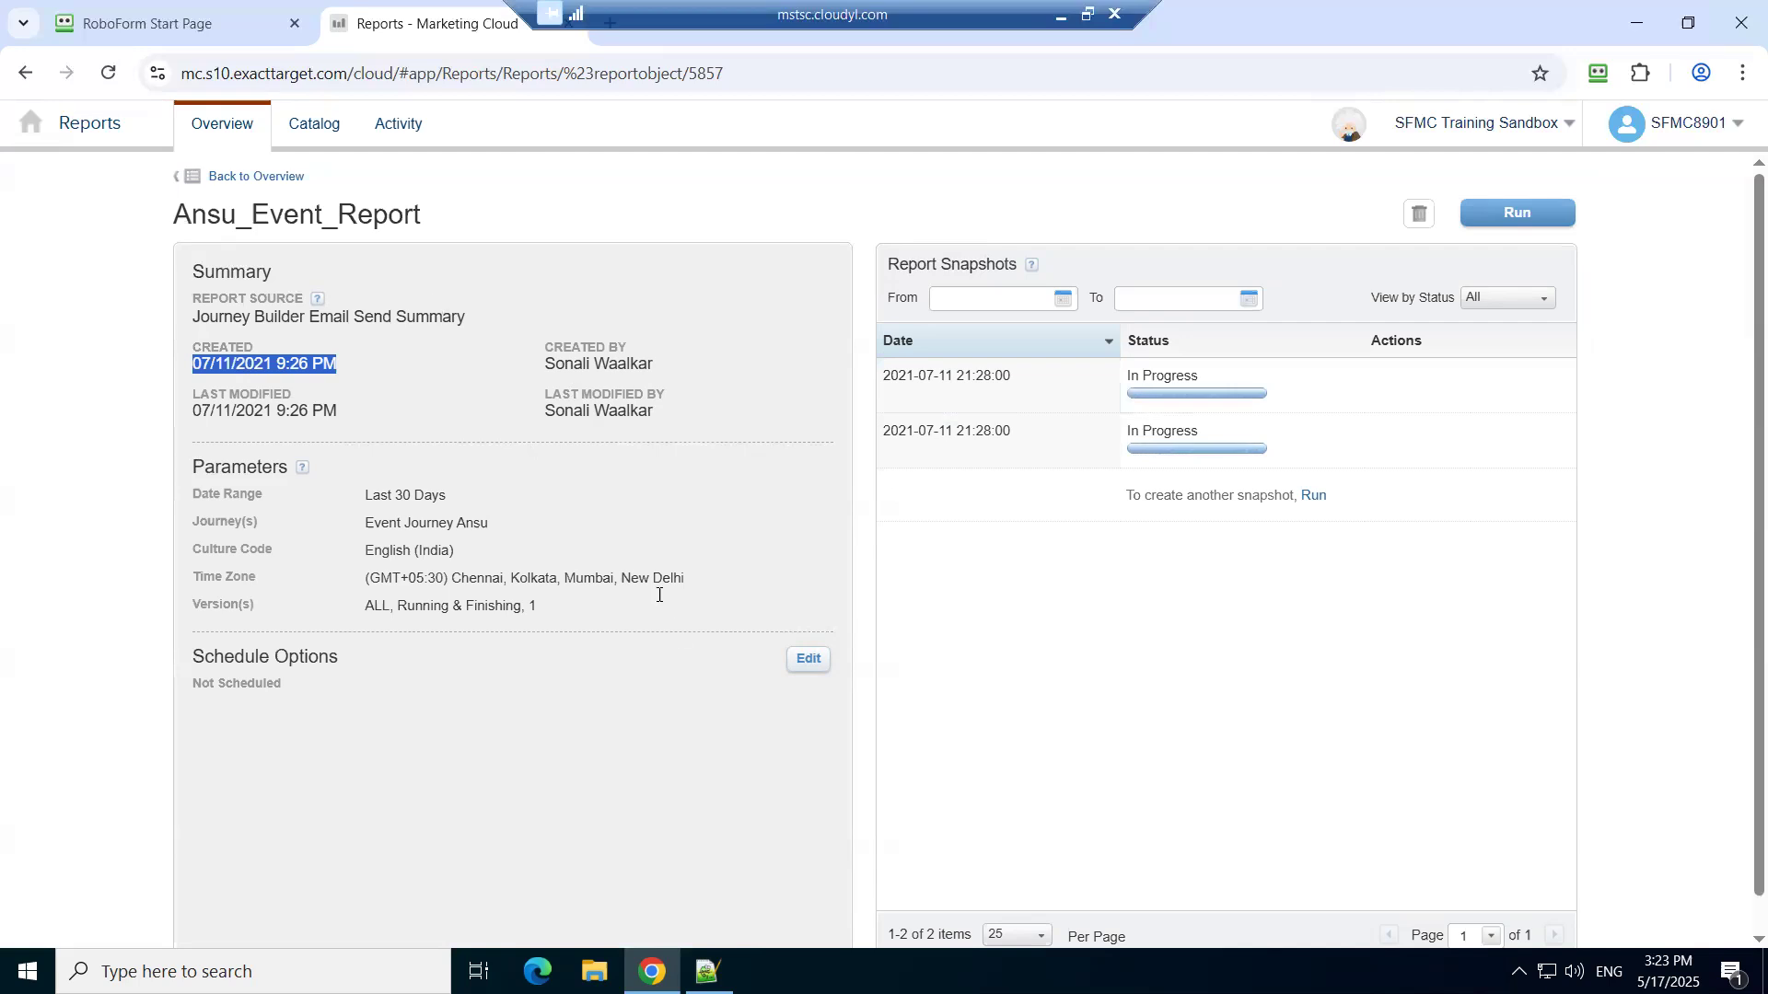
- Open the report's schedule options, review the start, repeat, format and delivery location settings, and close them without saving
click(806, 660)
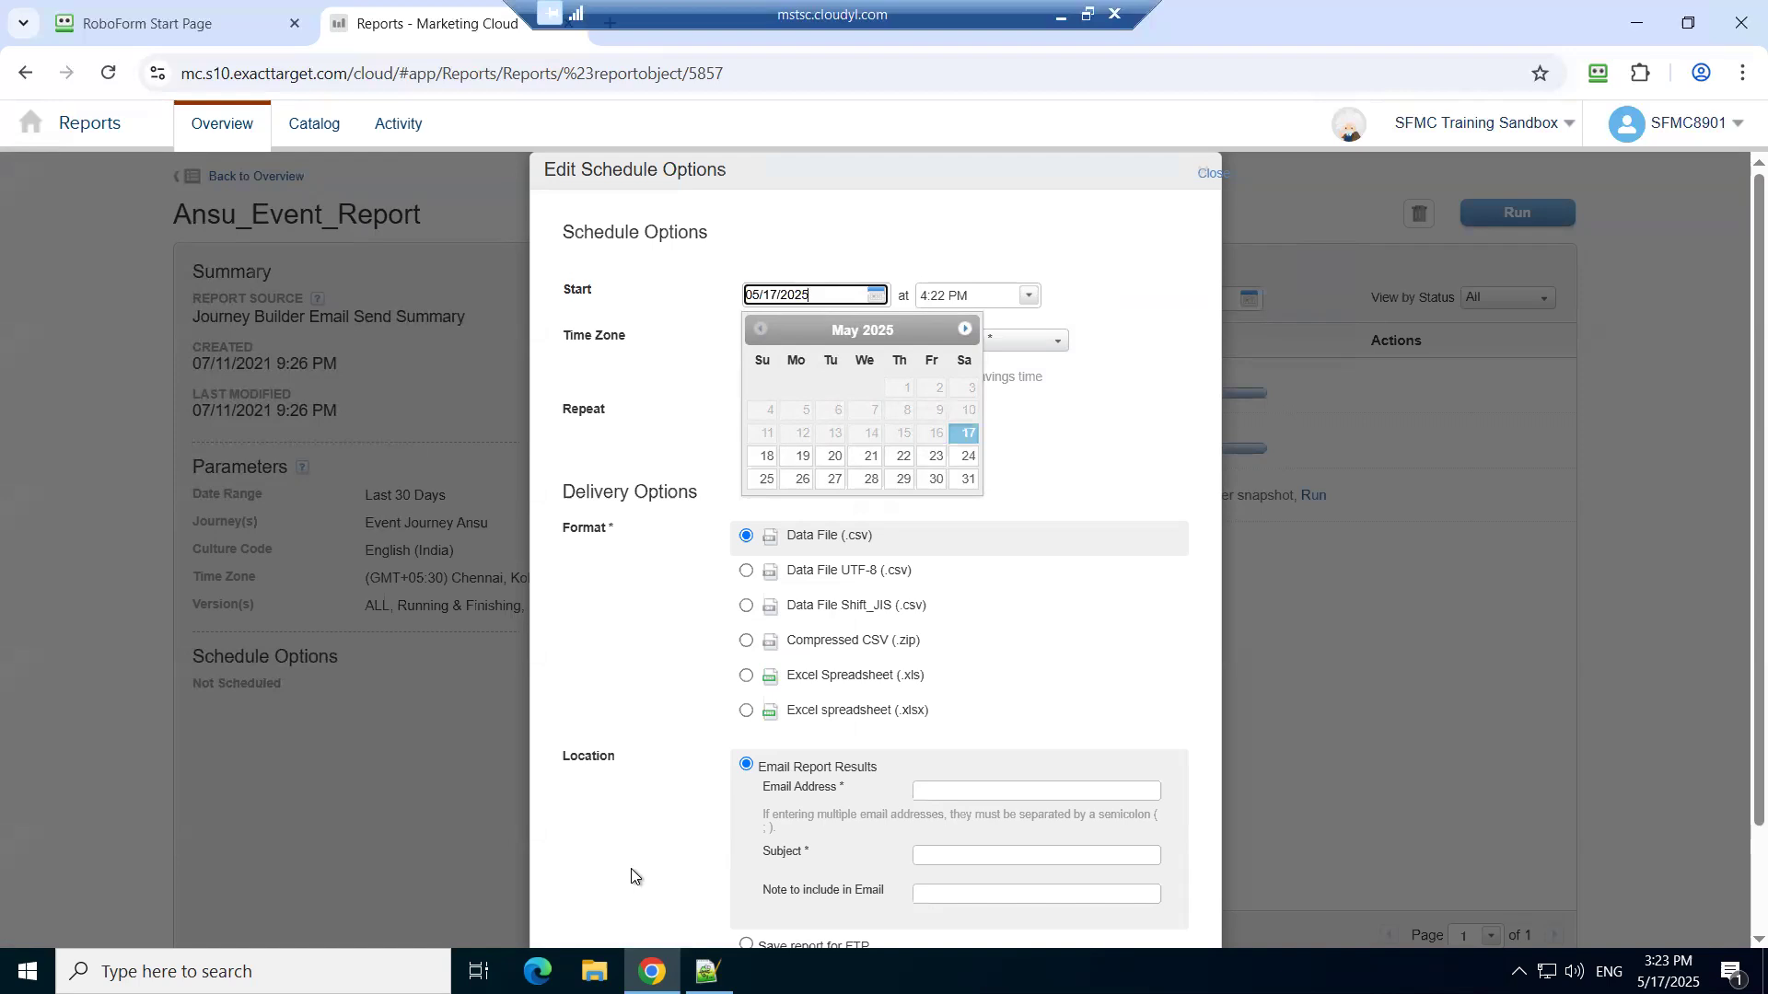
click(1114, 423)
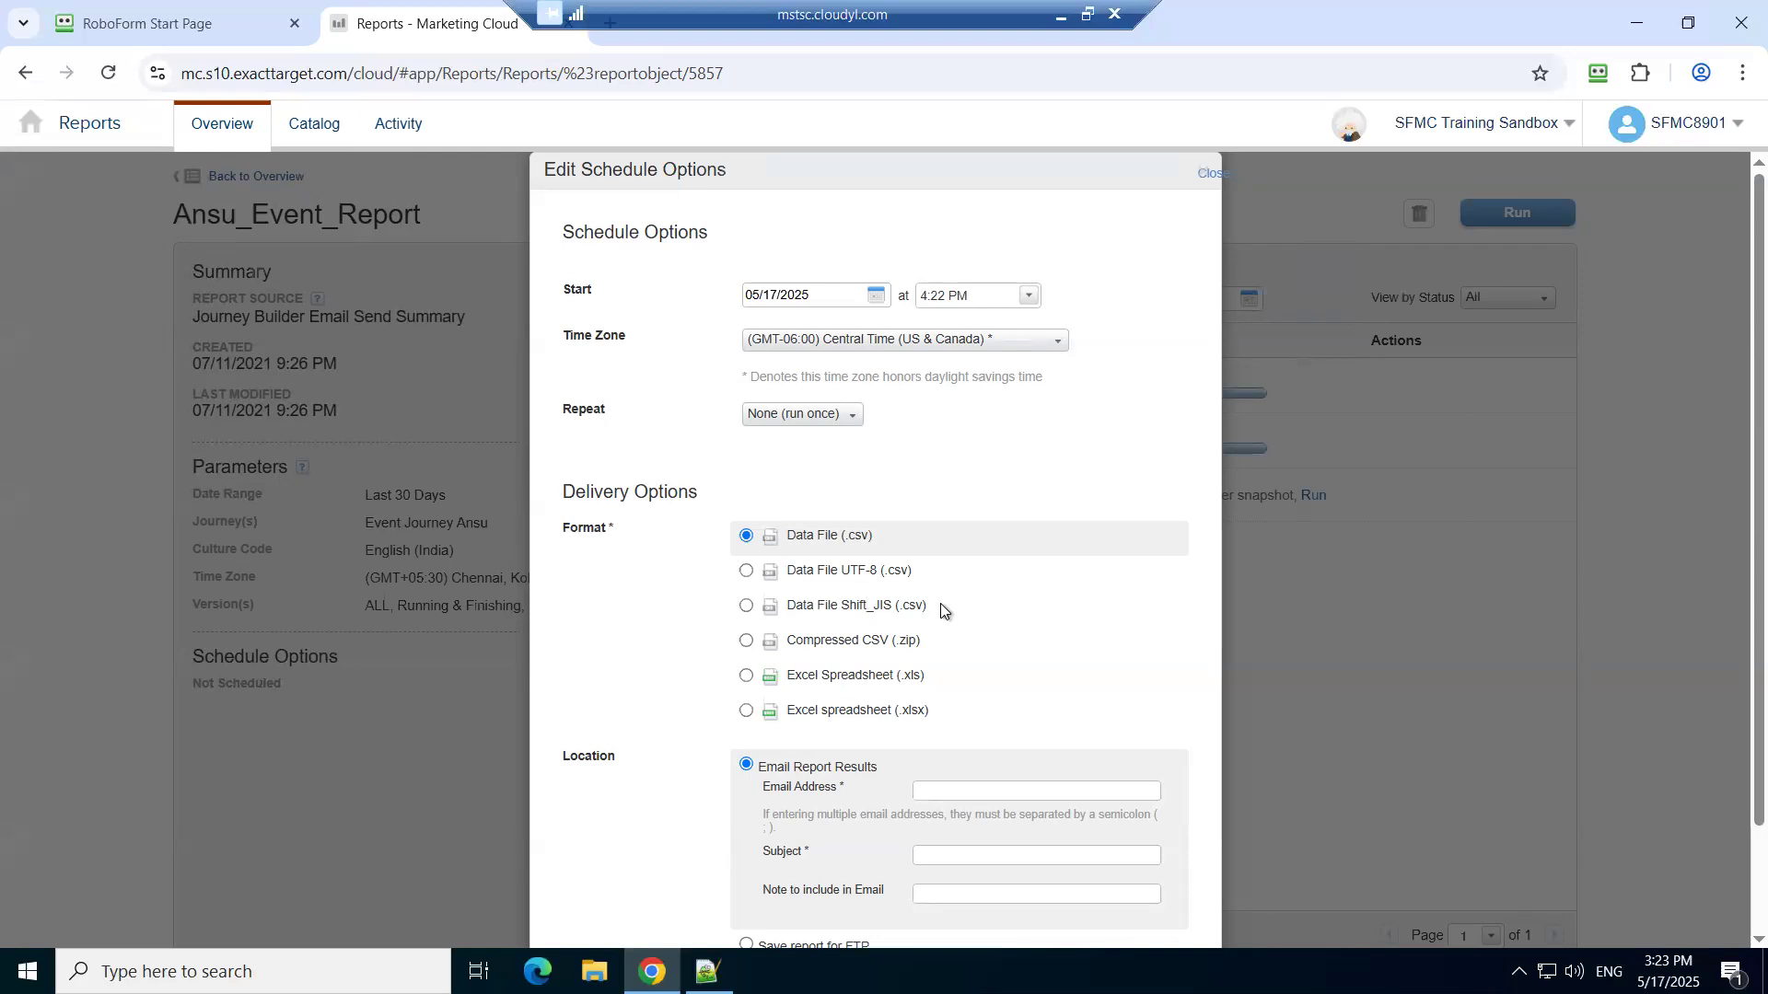
scroll(967, 613, down, 1)
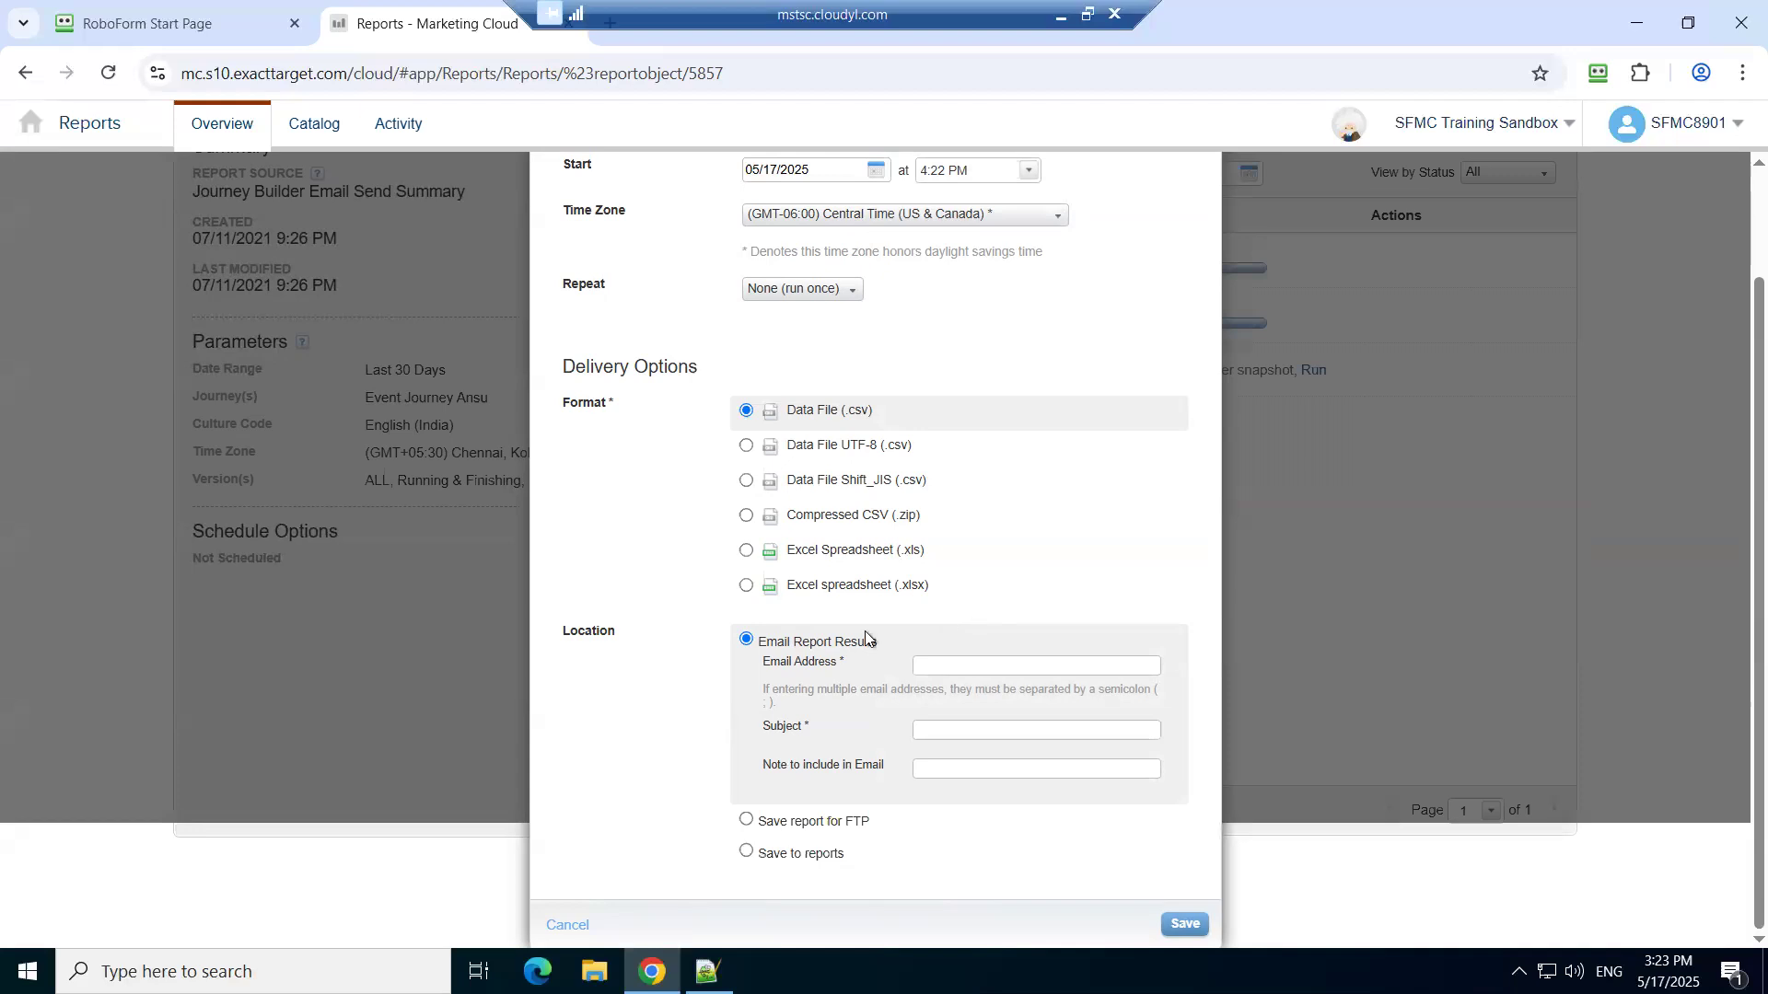
click(957, 670)
key(Escape)
click(958, 670)
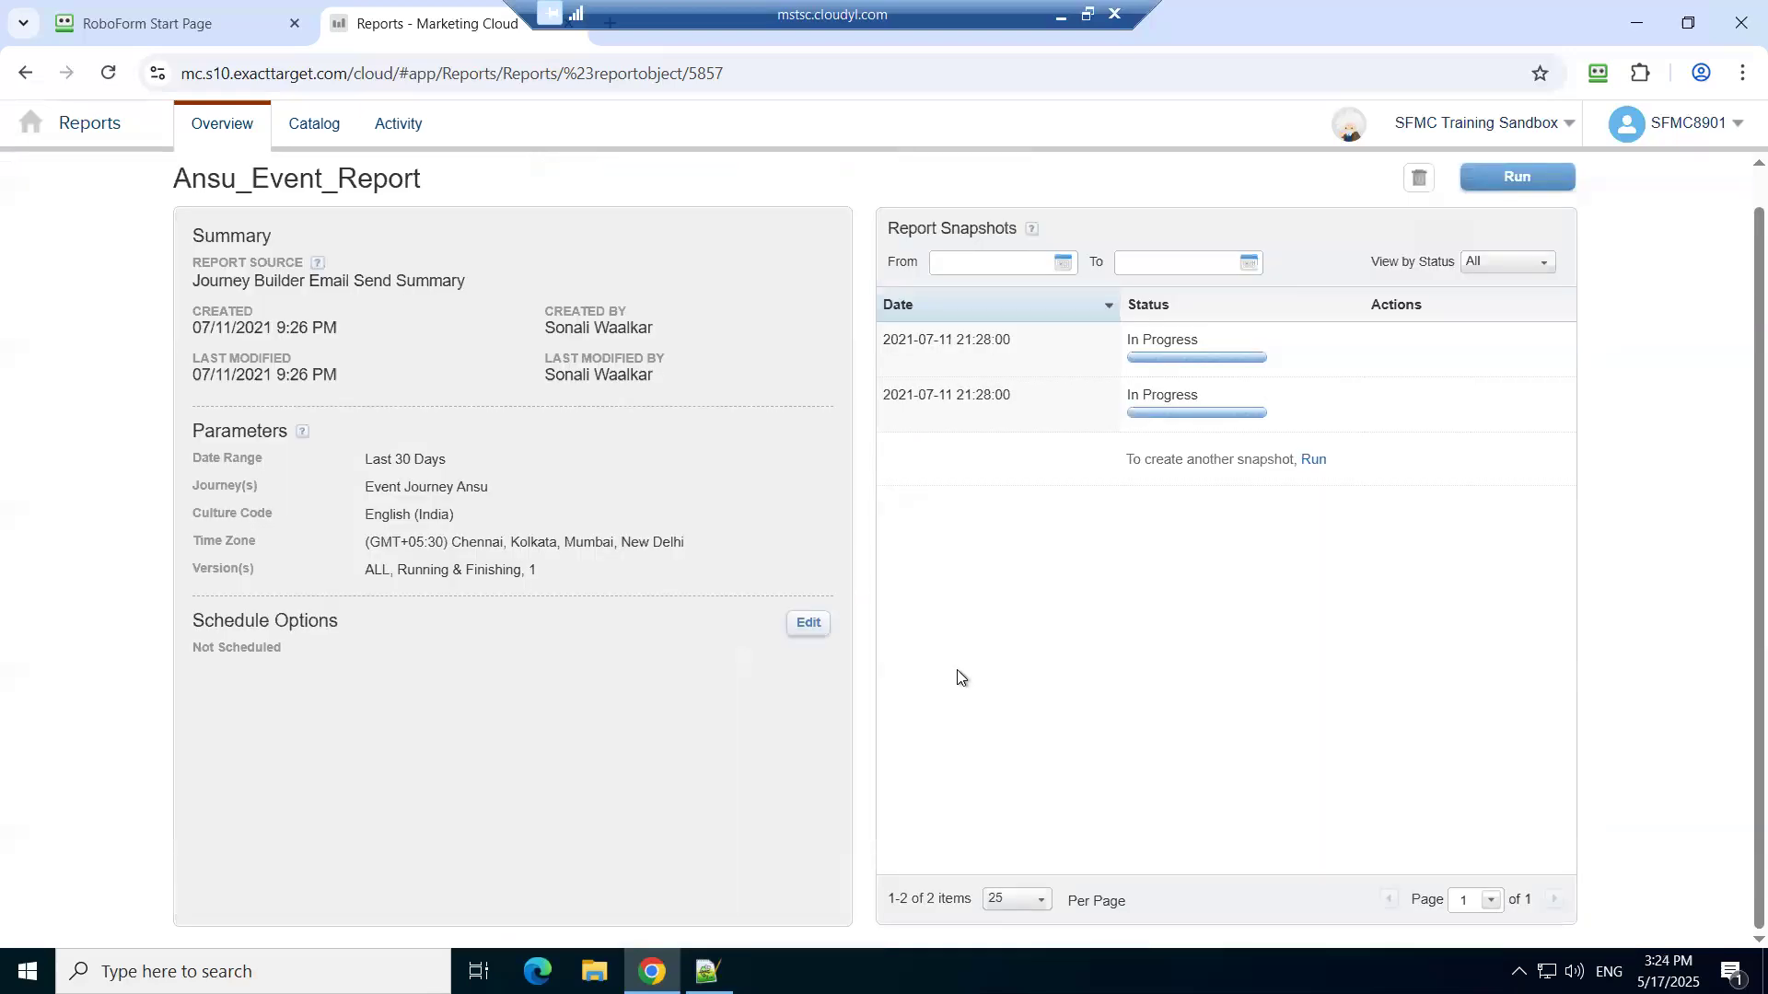
- Return to the reports overview and look through the shortcuts, report catalog and full saved reports list
scroll(539, 361, up, 1)
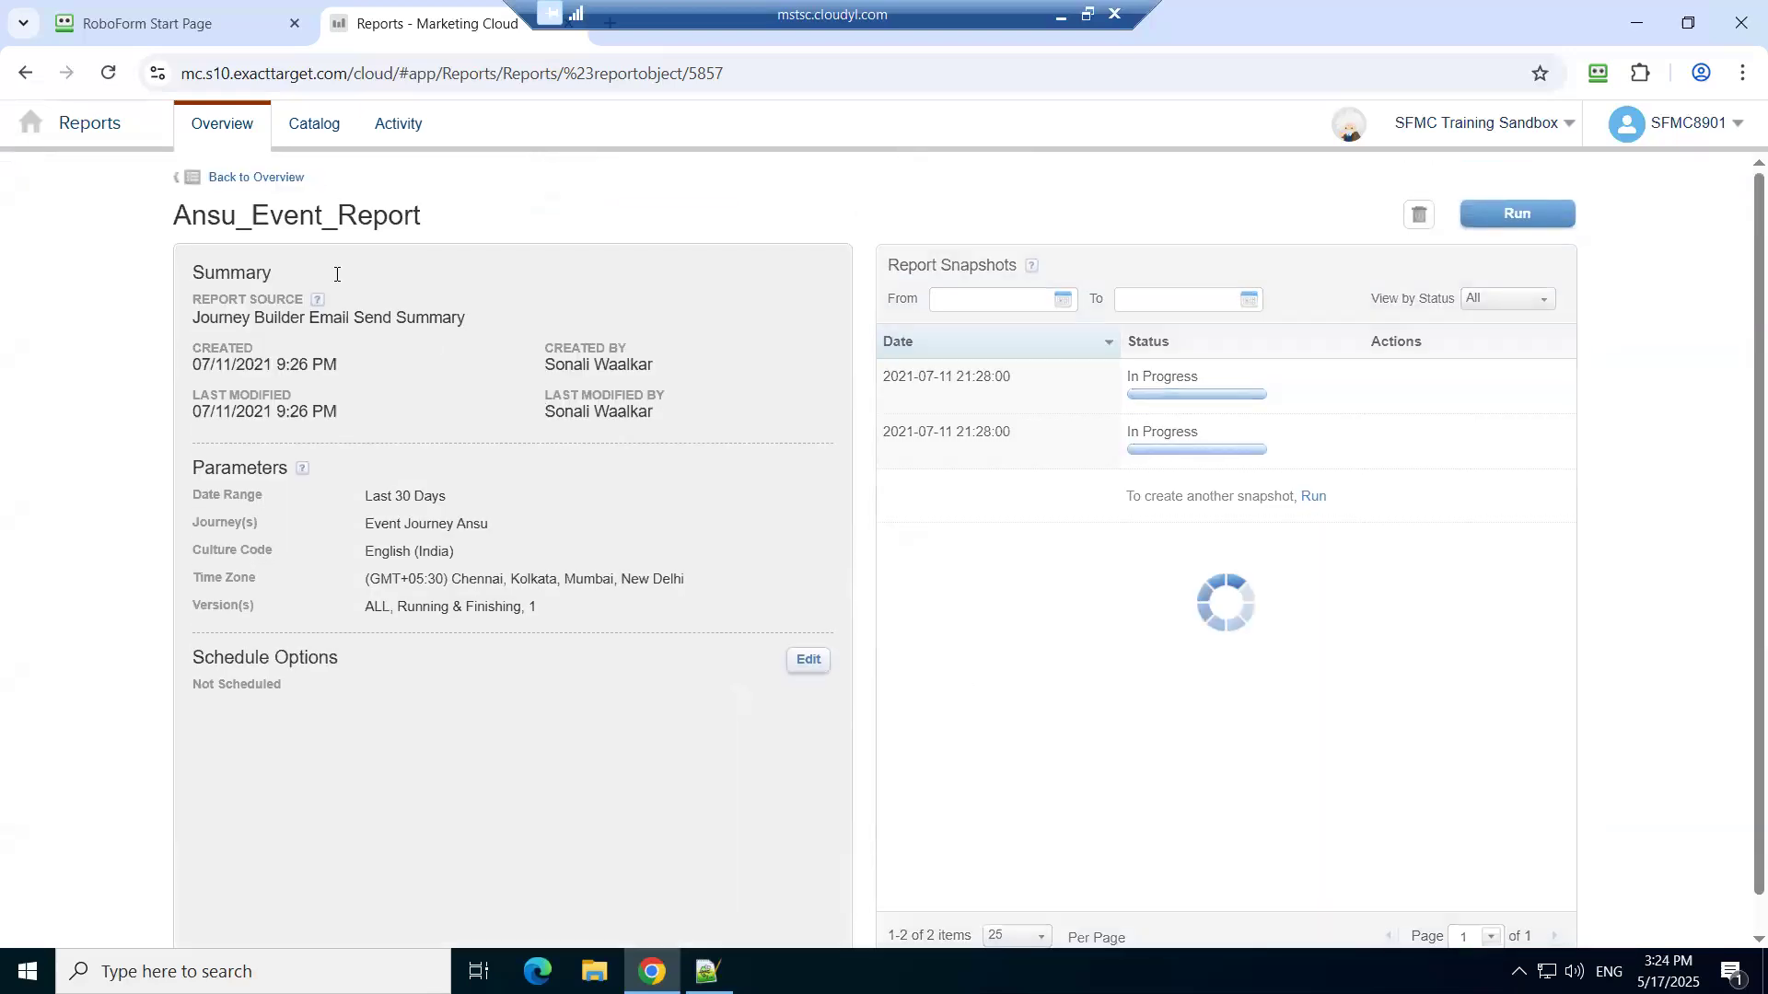
click(228, 180)
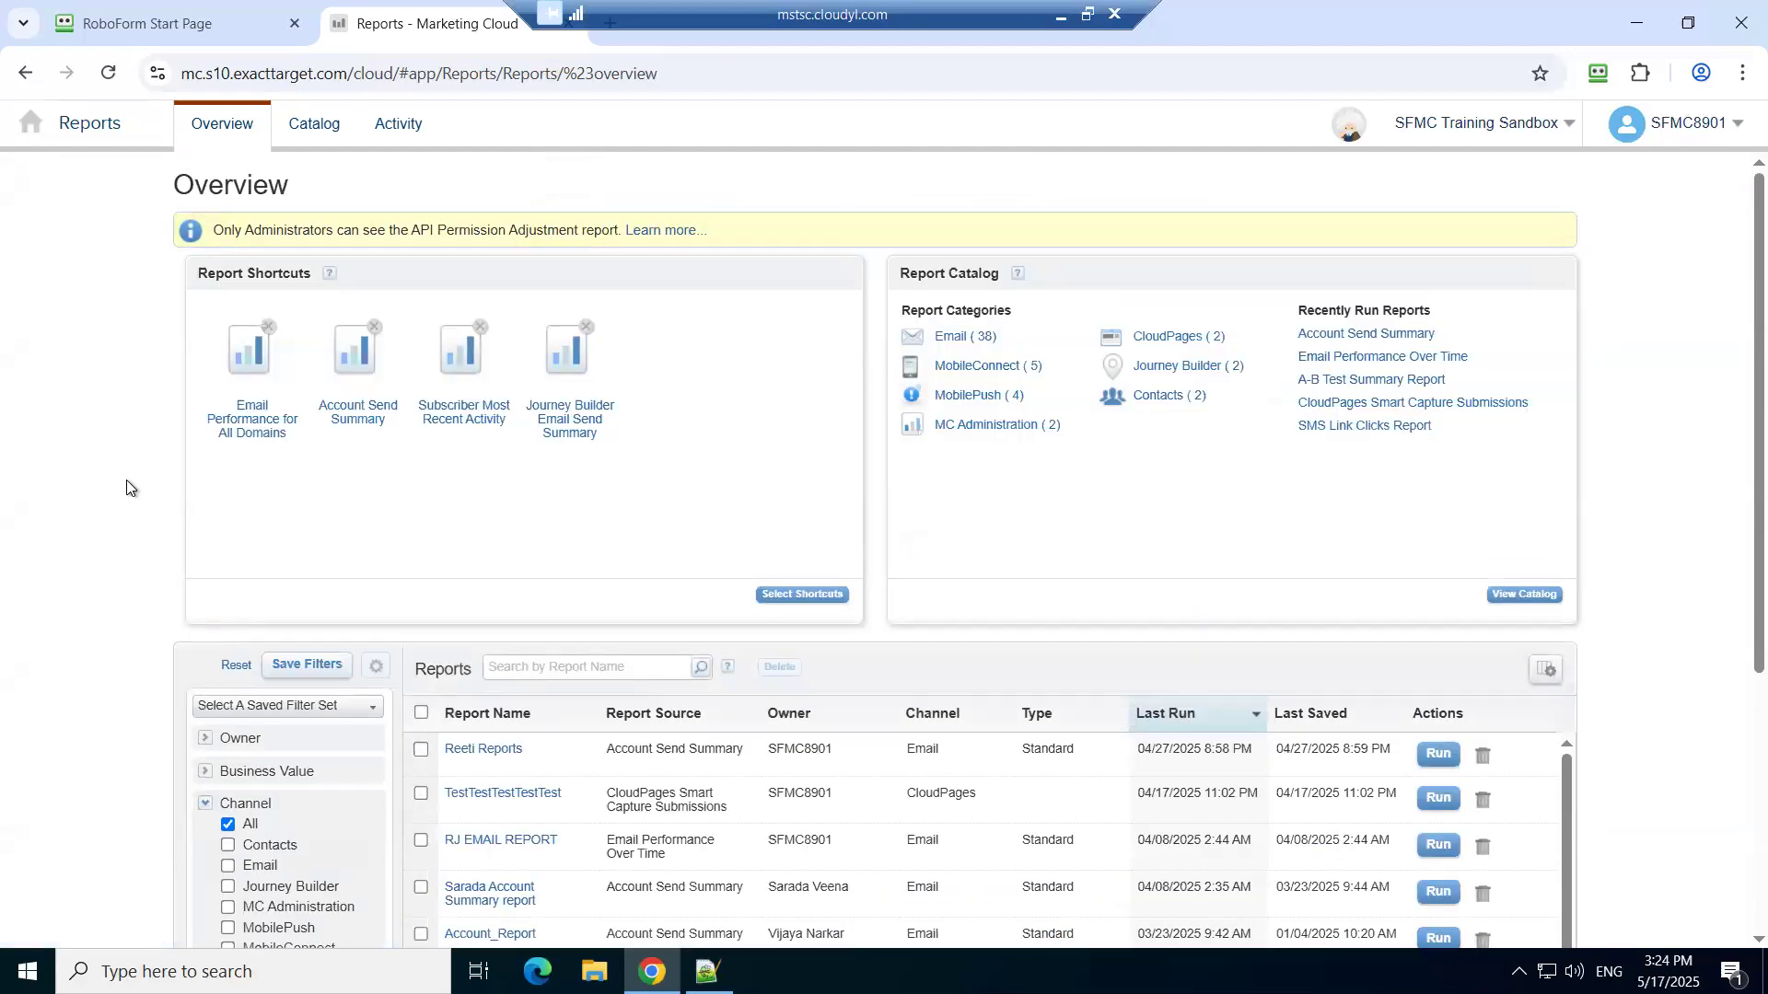
scroll(127, 488, down, 3)
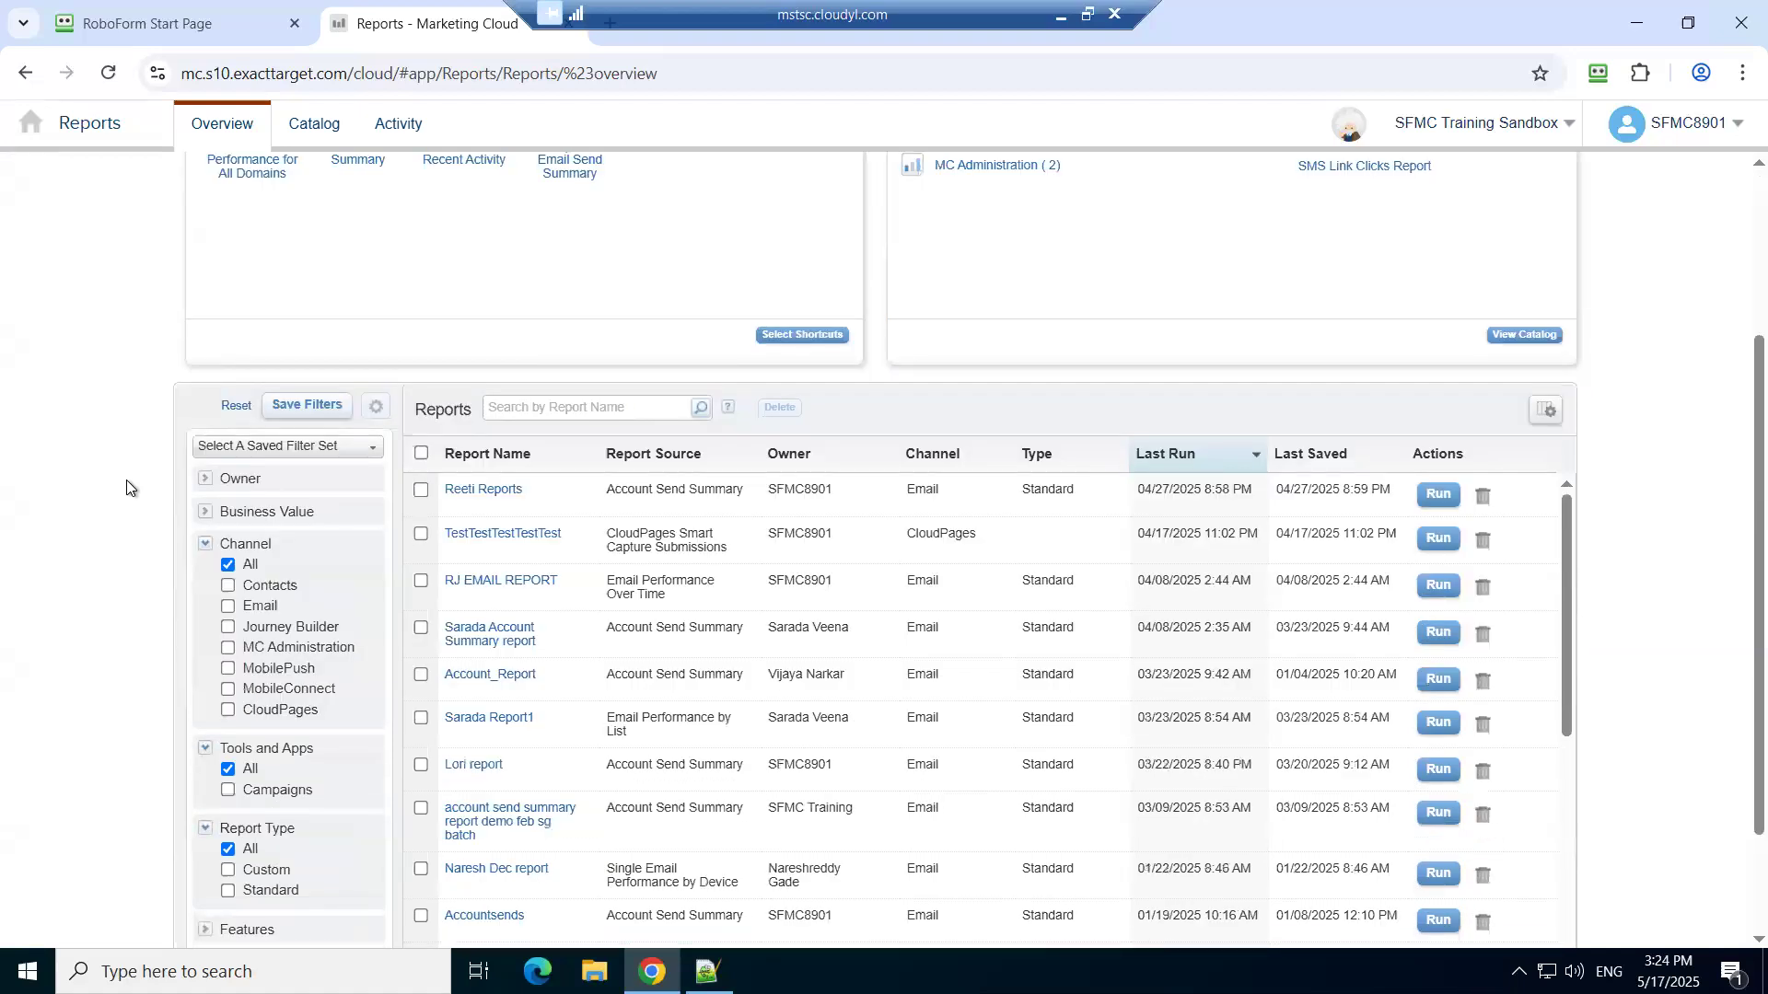
scroll(127, 487, down, 2)
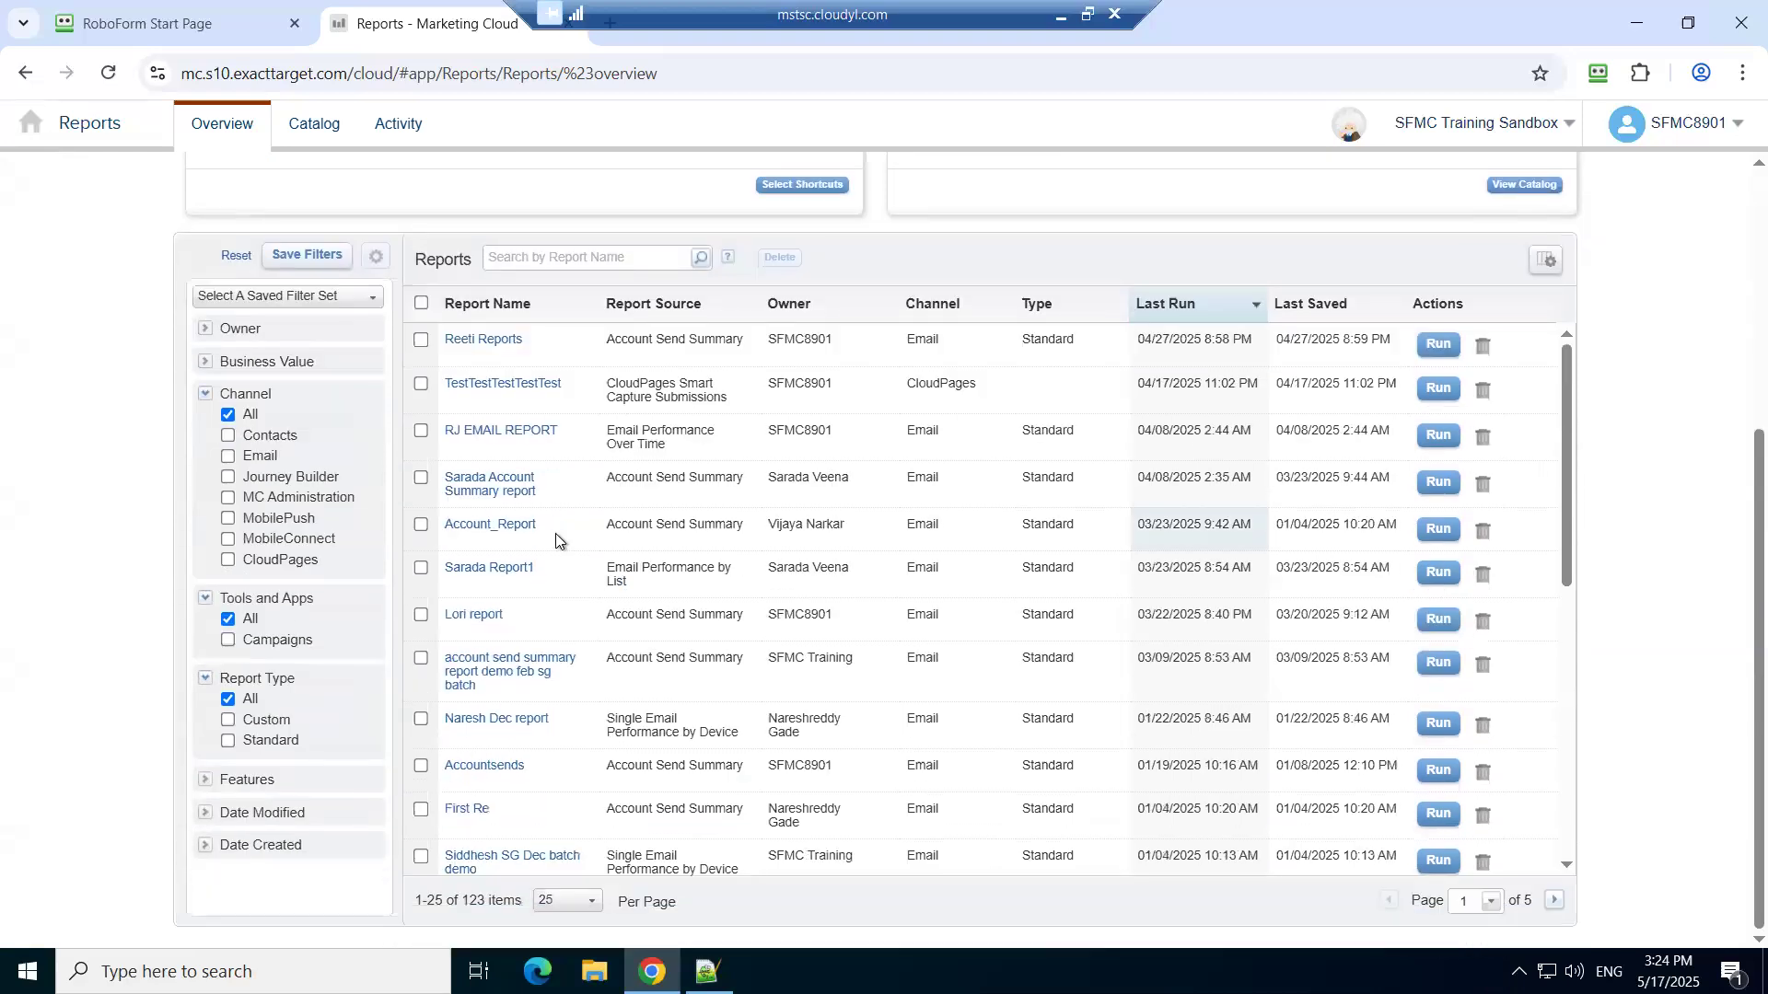
scroll(556, 533, up, 5)
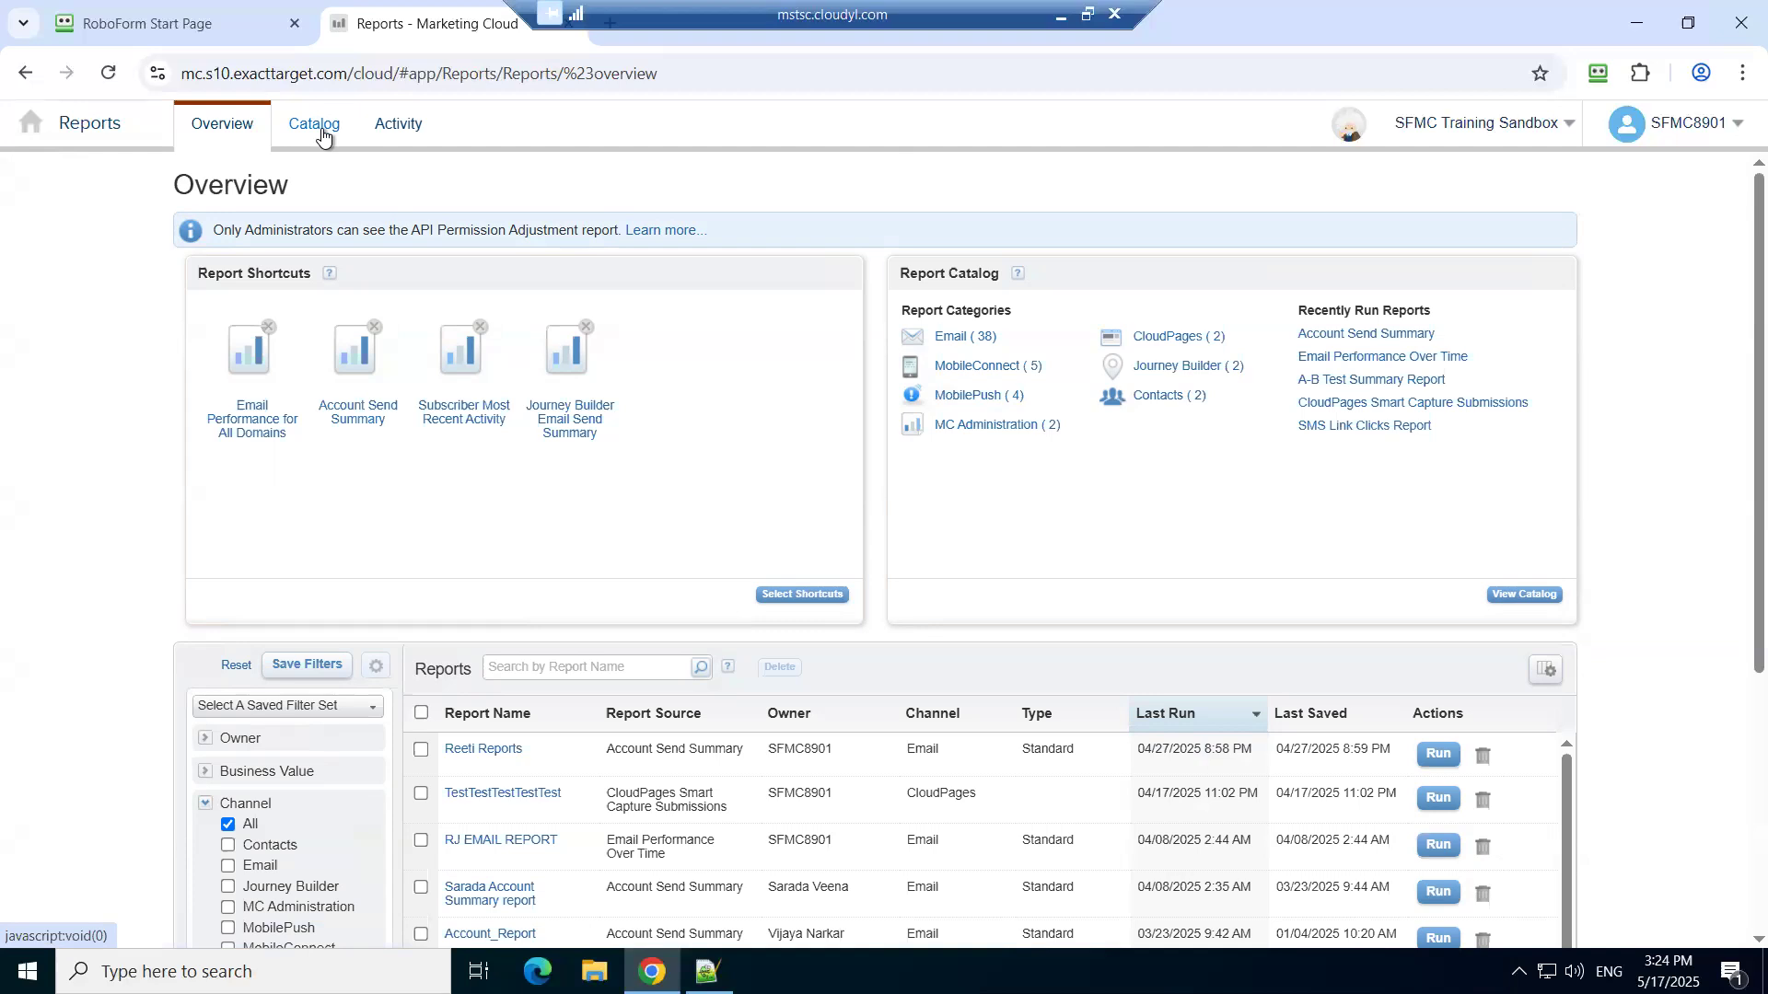
scroll(712, 526, down, 5)
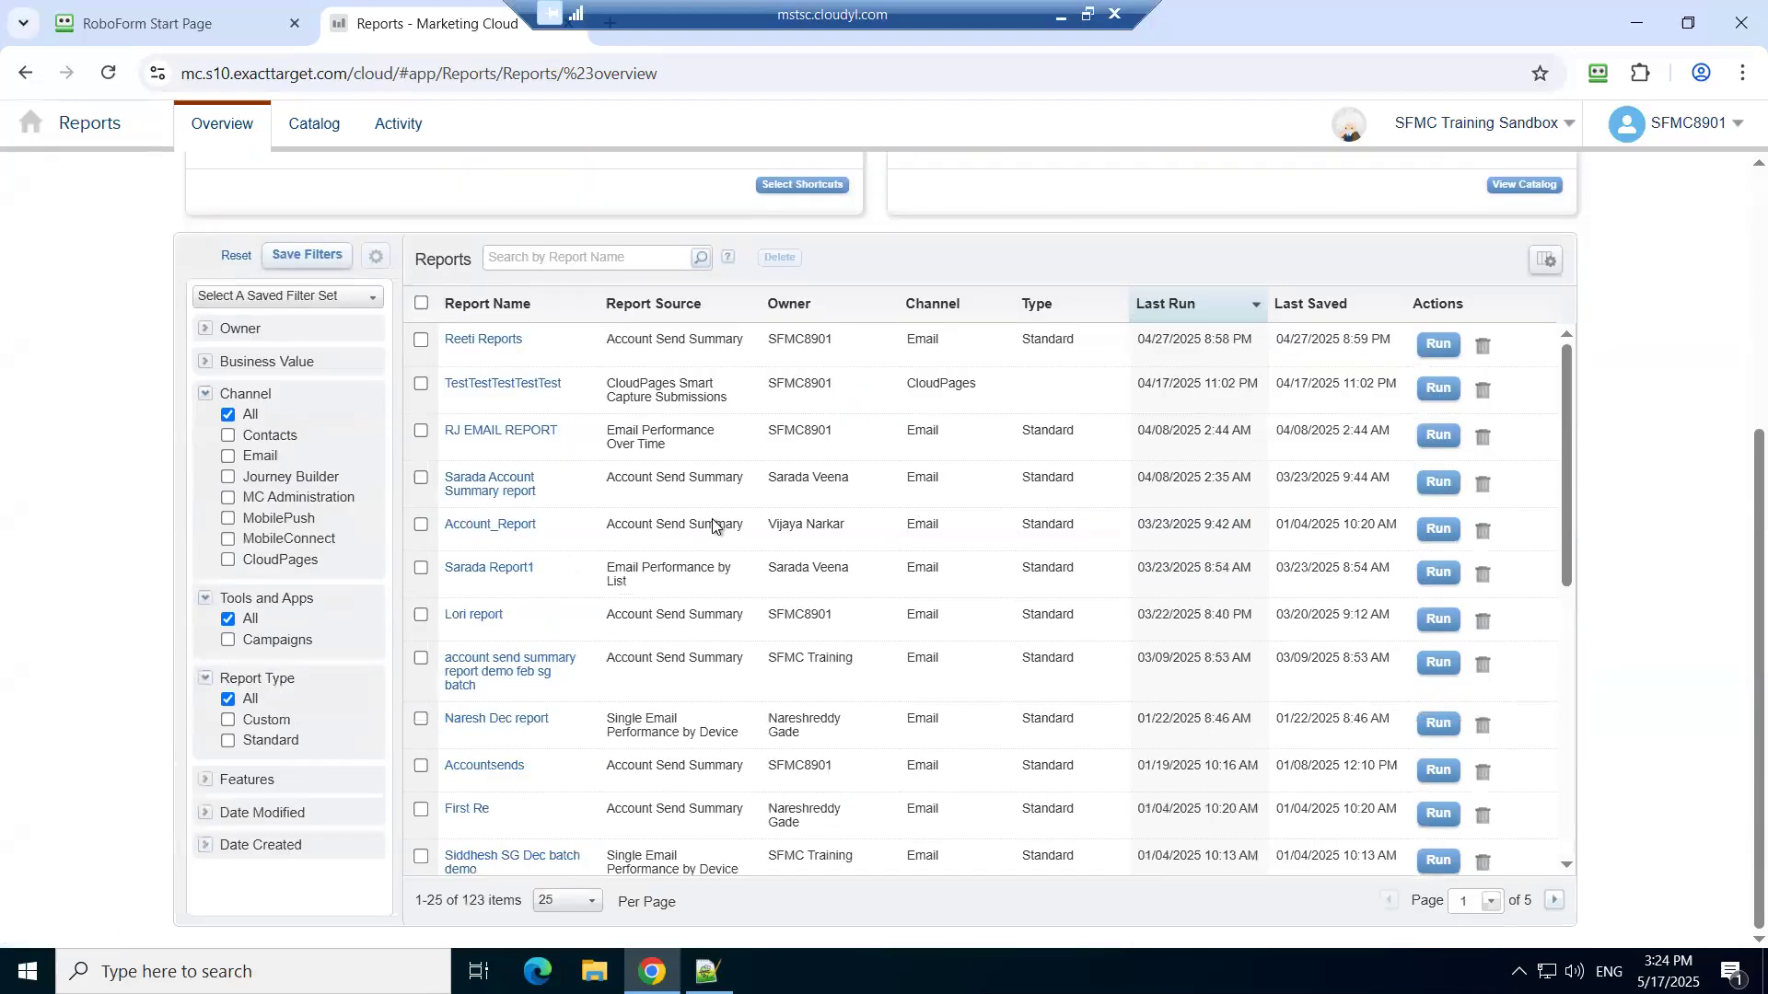
- Page through the saved reports list as far as page 4 and look over the last run dates
scroll(1017, 651, down, 6)
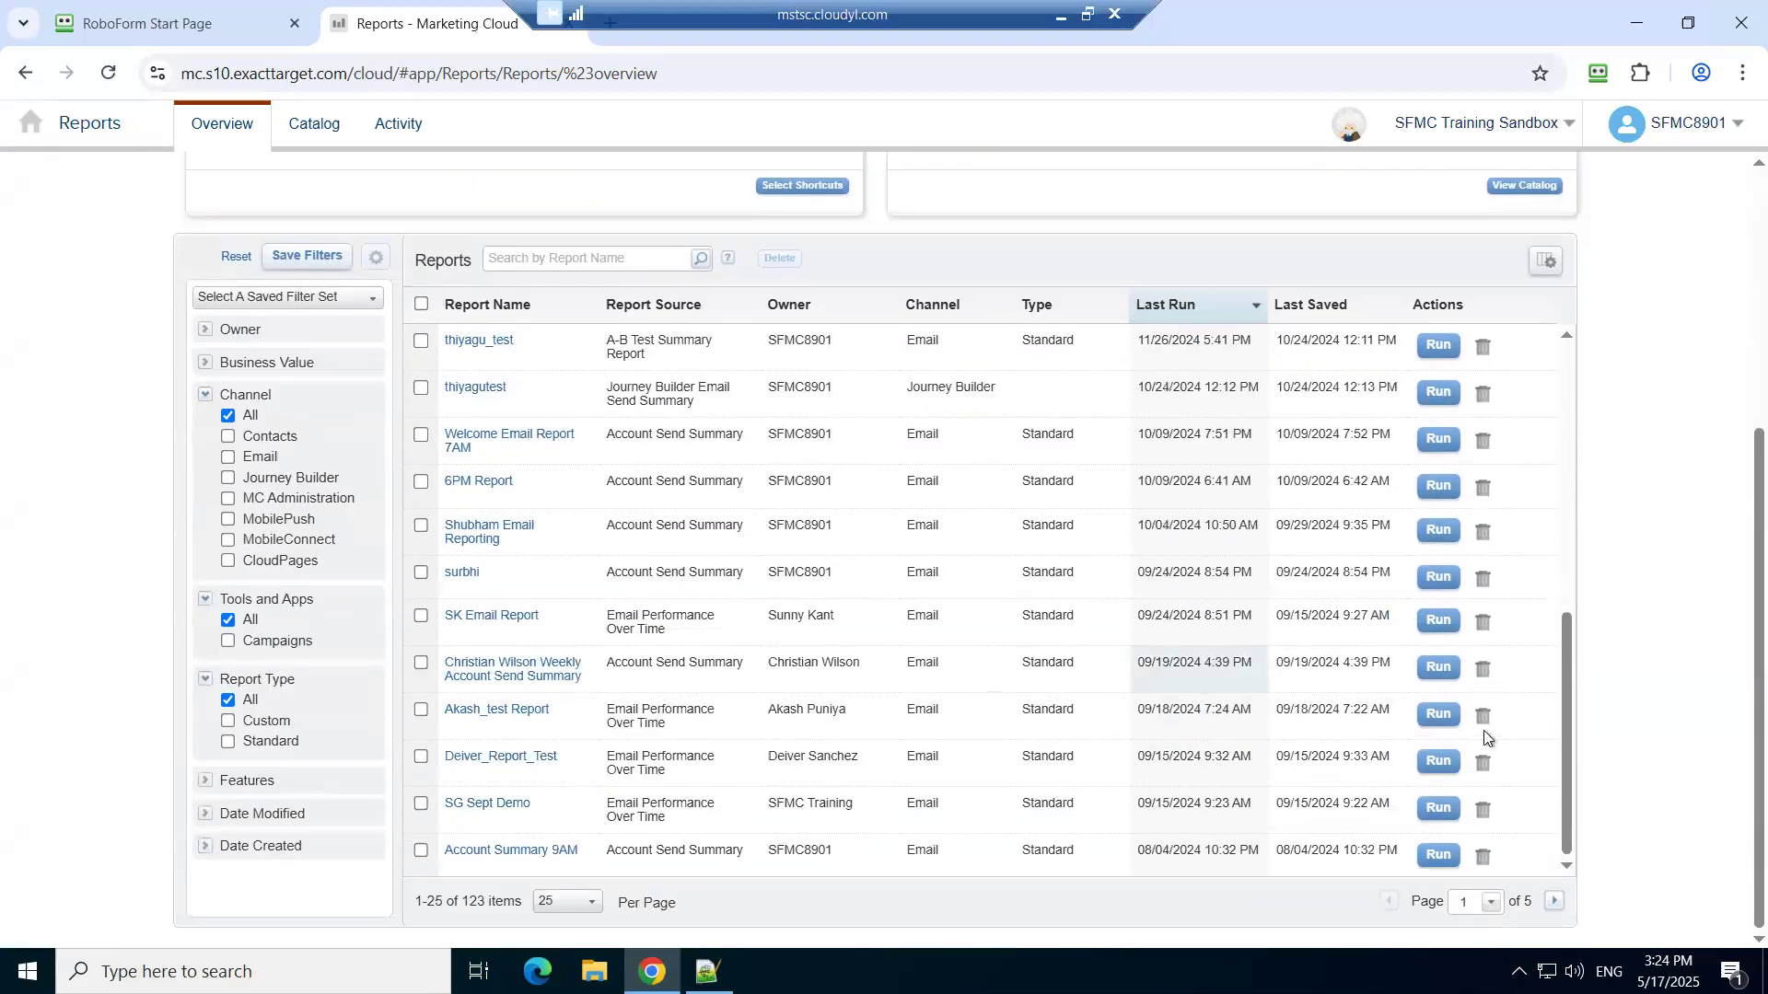
click(1553, 902)
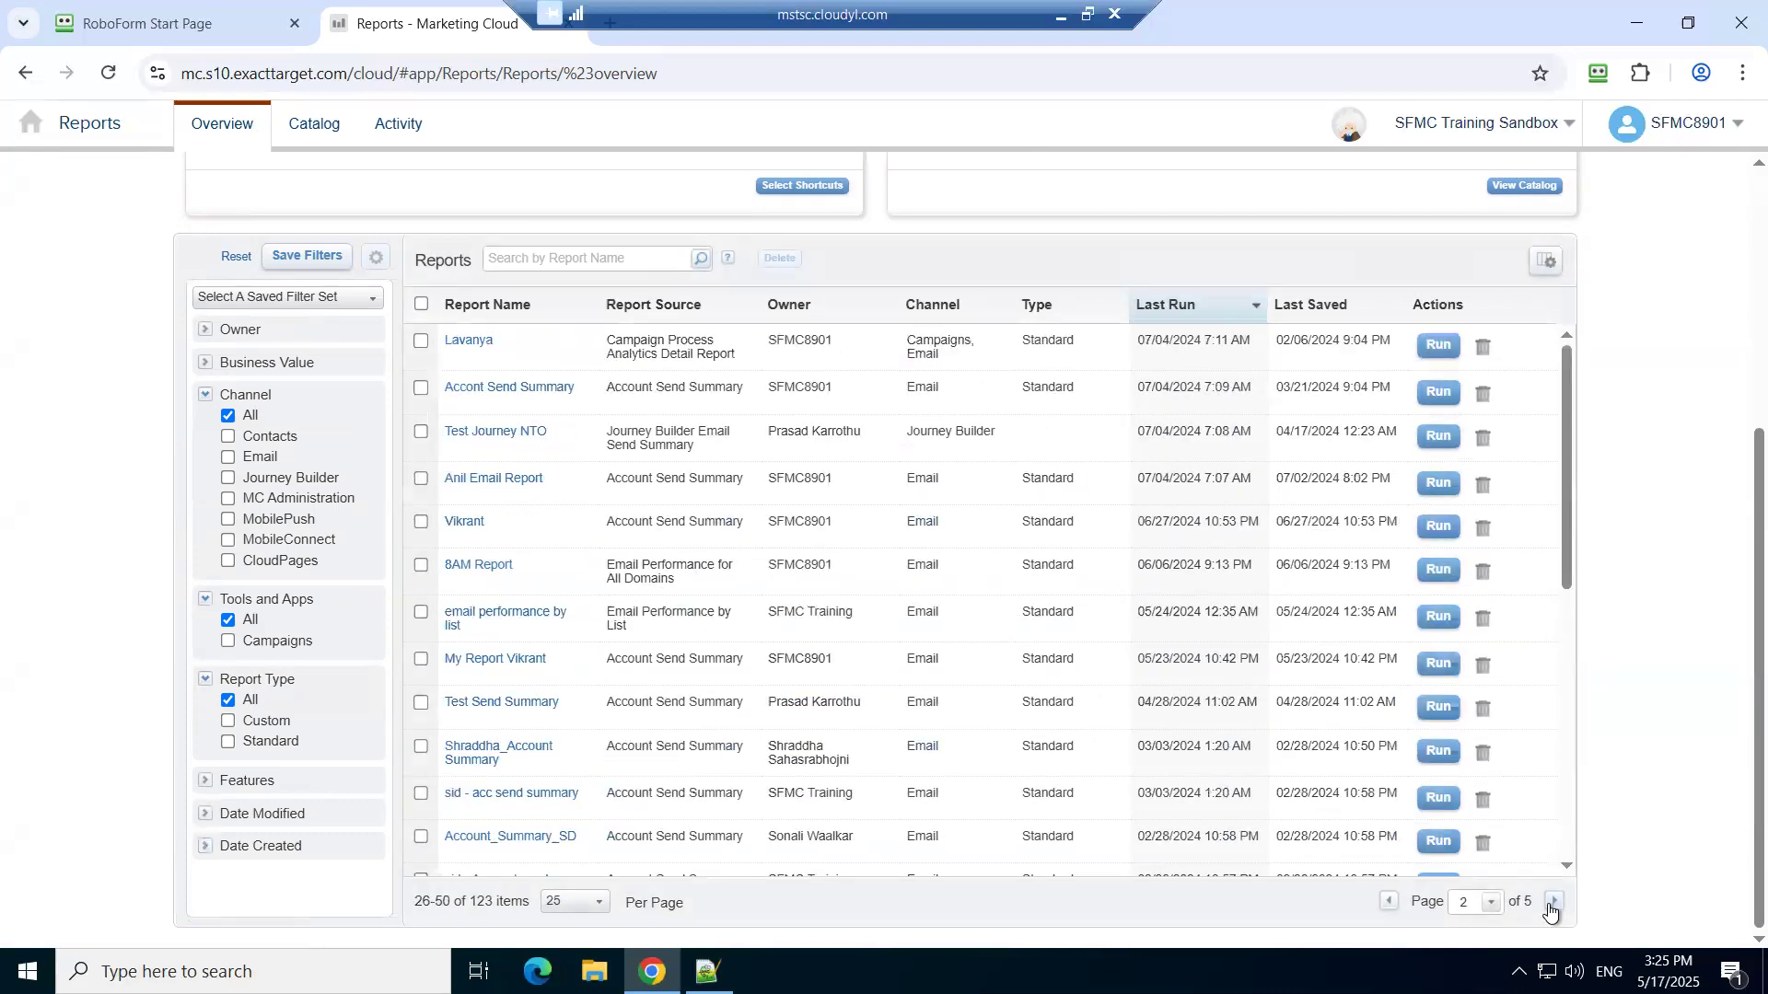
click(1553, 903)
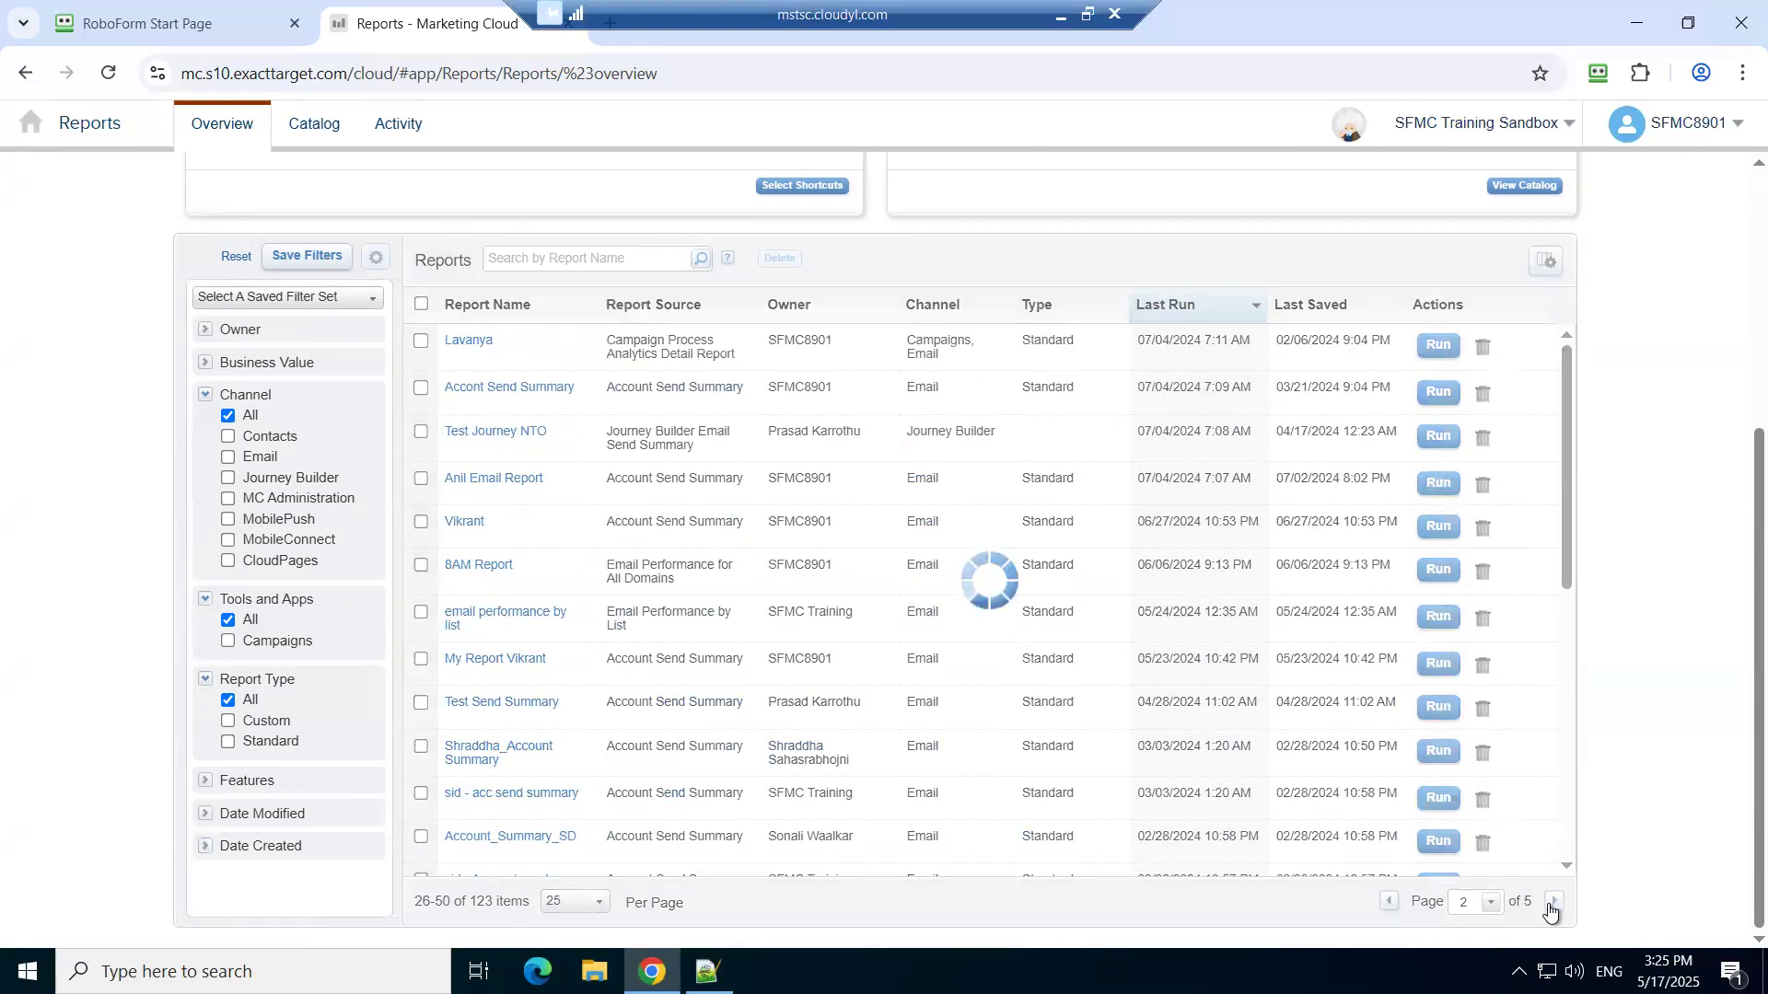
click(1554, 903)
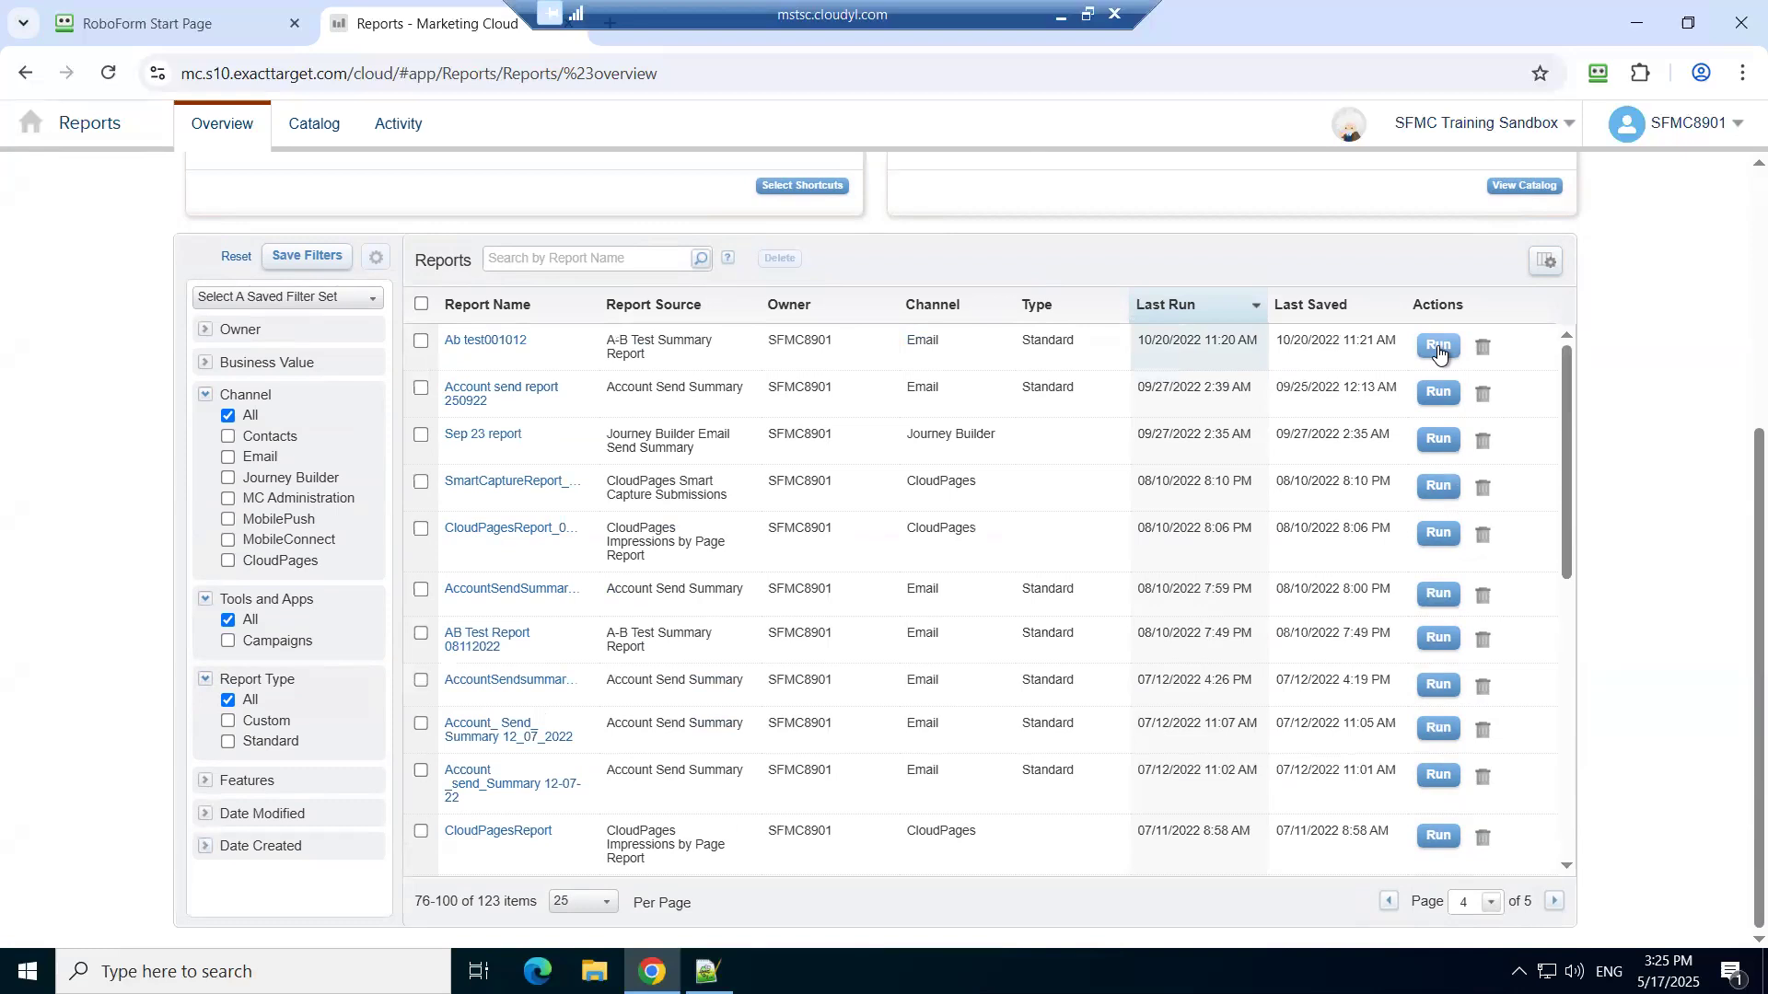
scroll(1337, 585, down, 6)
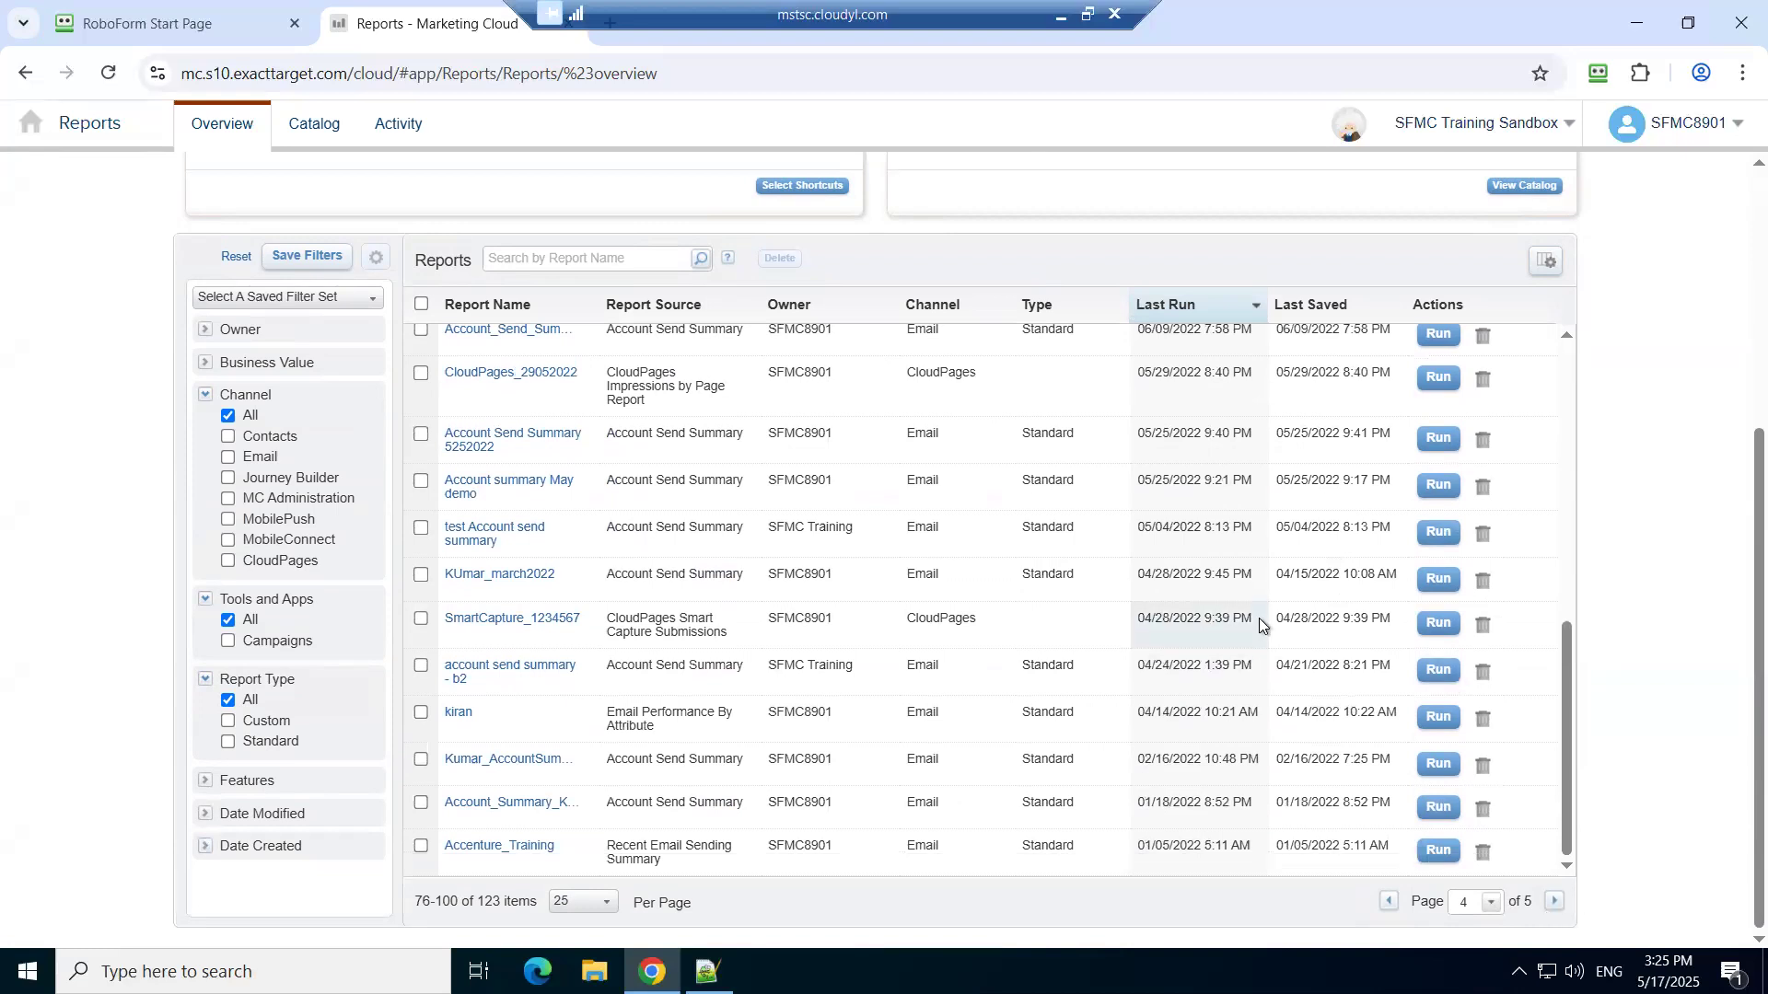
scroll(1260, 624, up, 6)
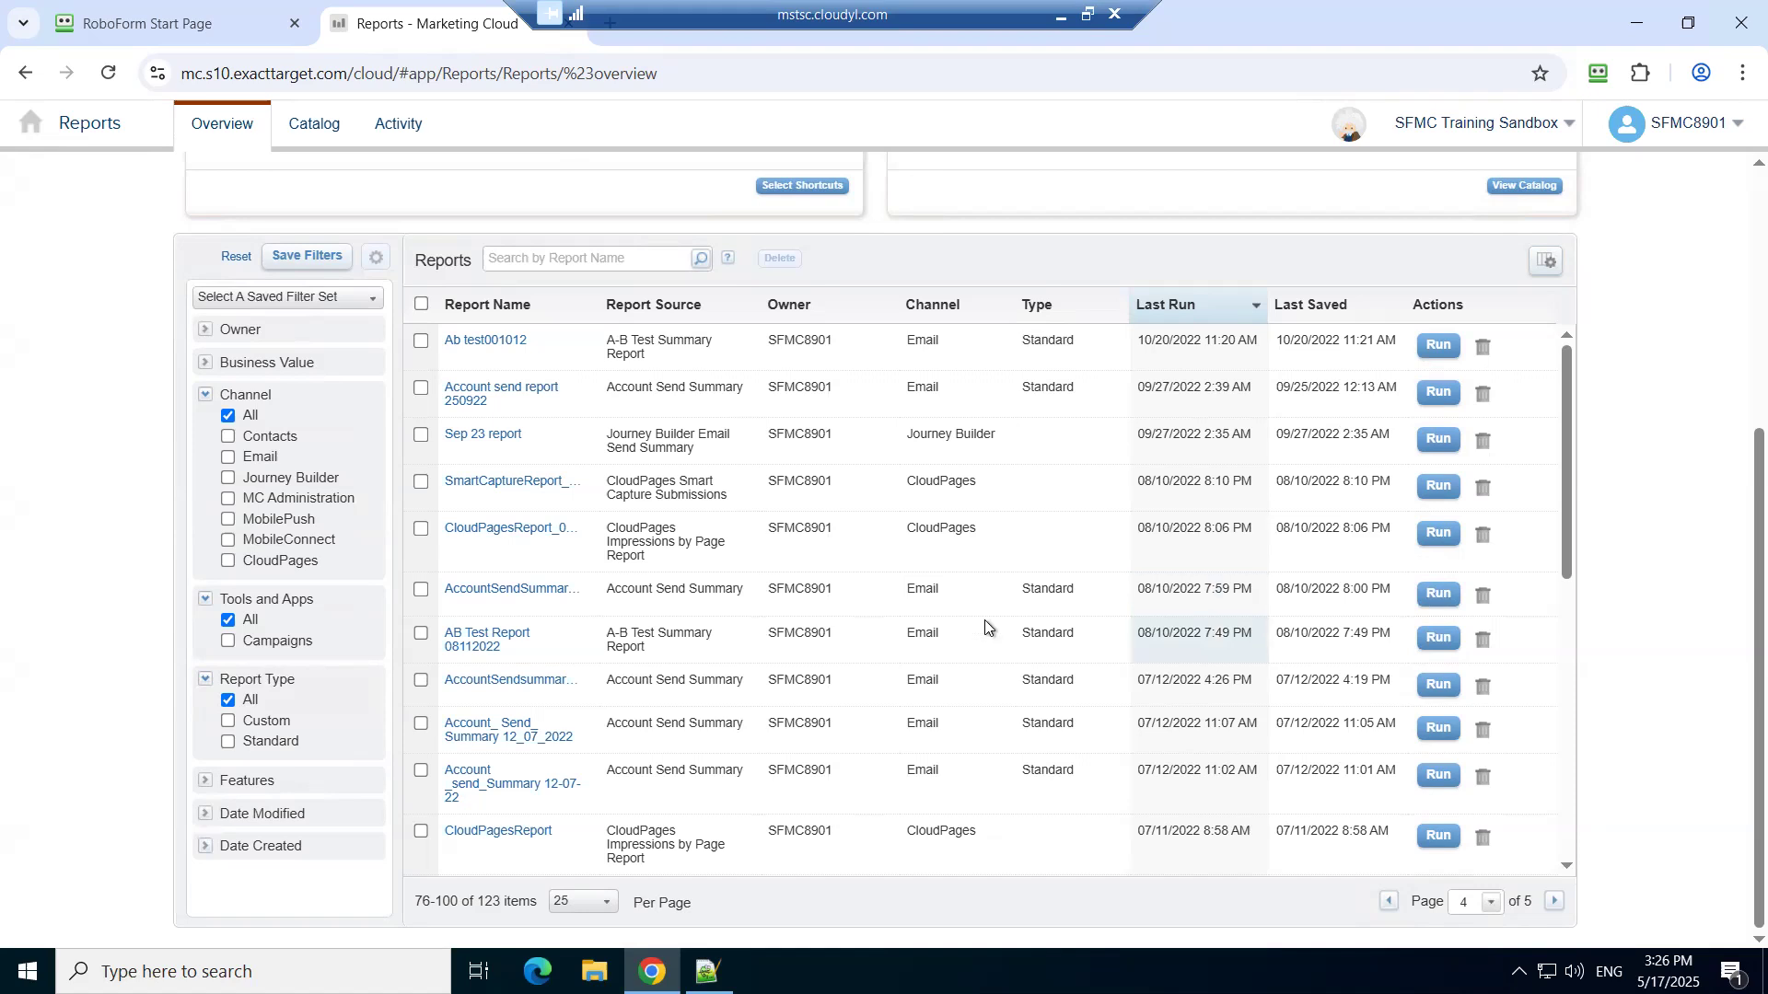
- Filter the saved reports by the Journey Builder channel, clear that filter, and browse the full list through page 5
click(229, 479)
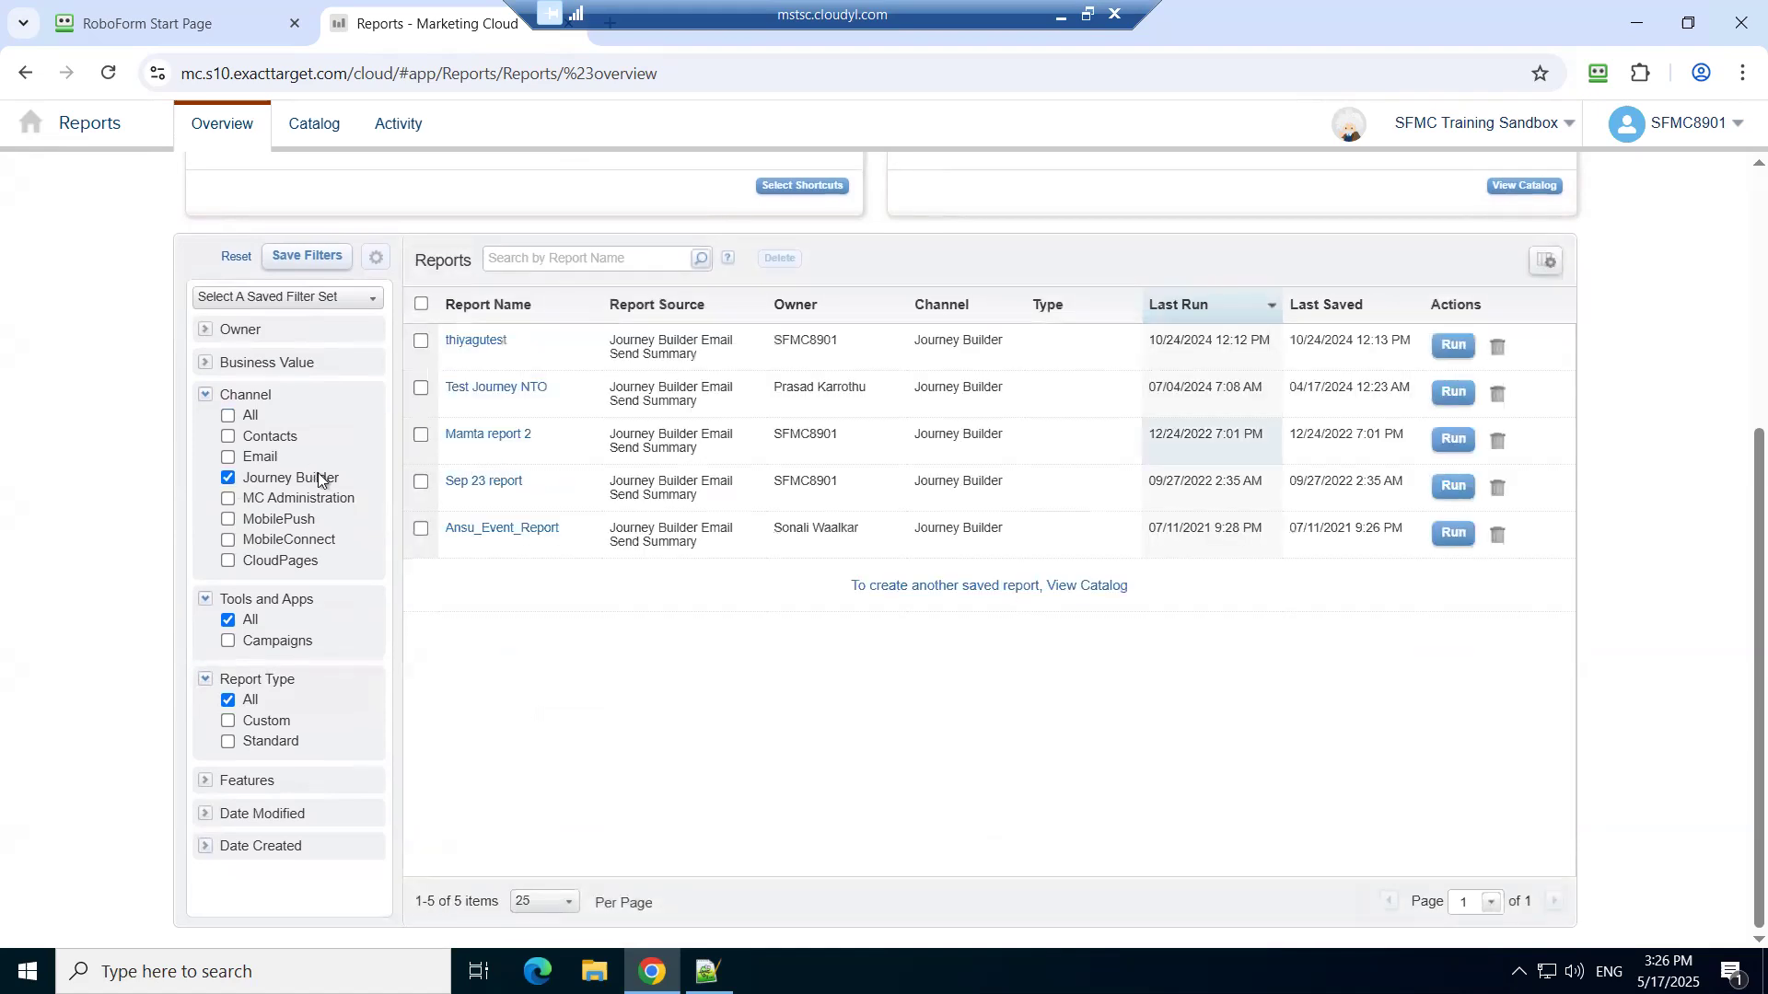
click(228, 478)
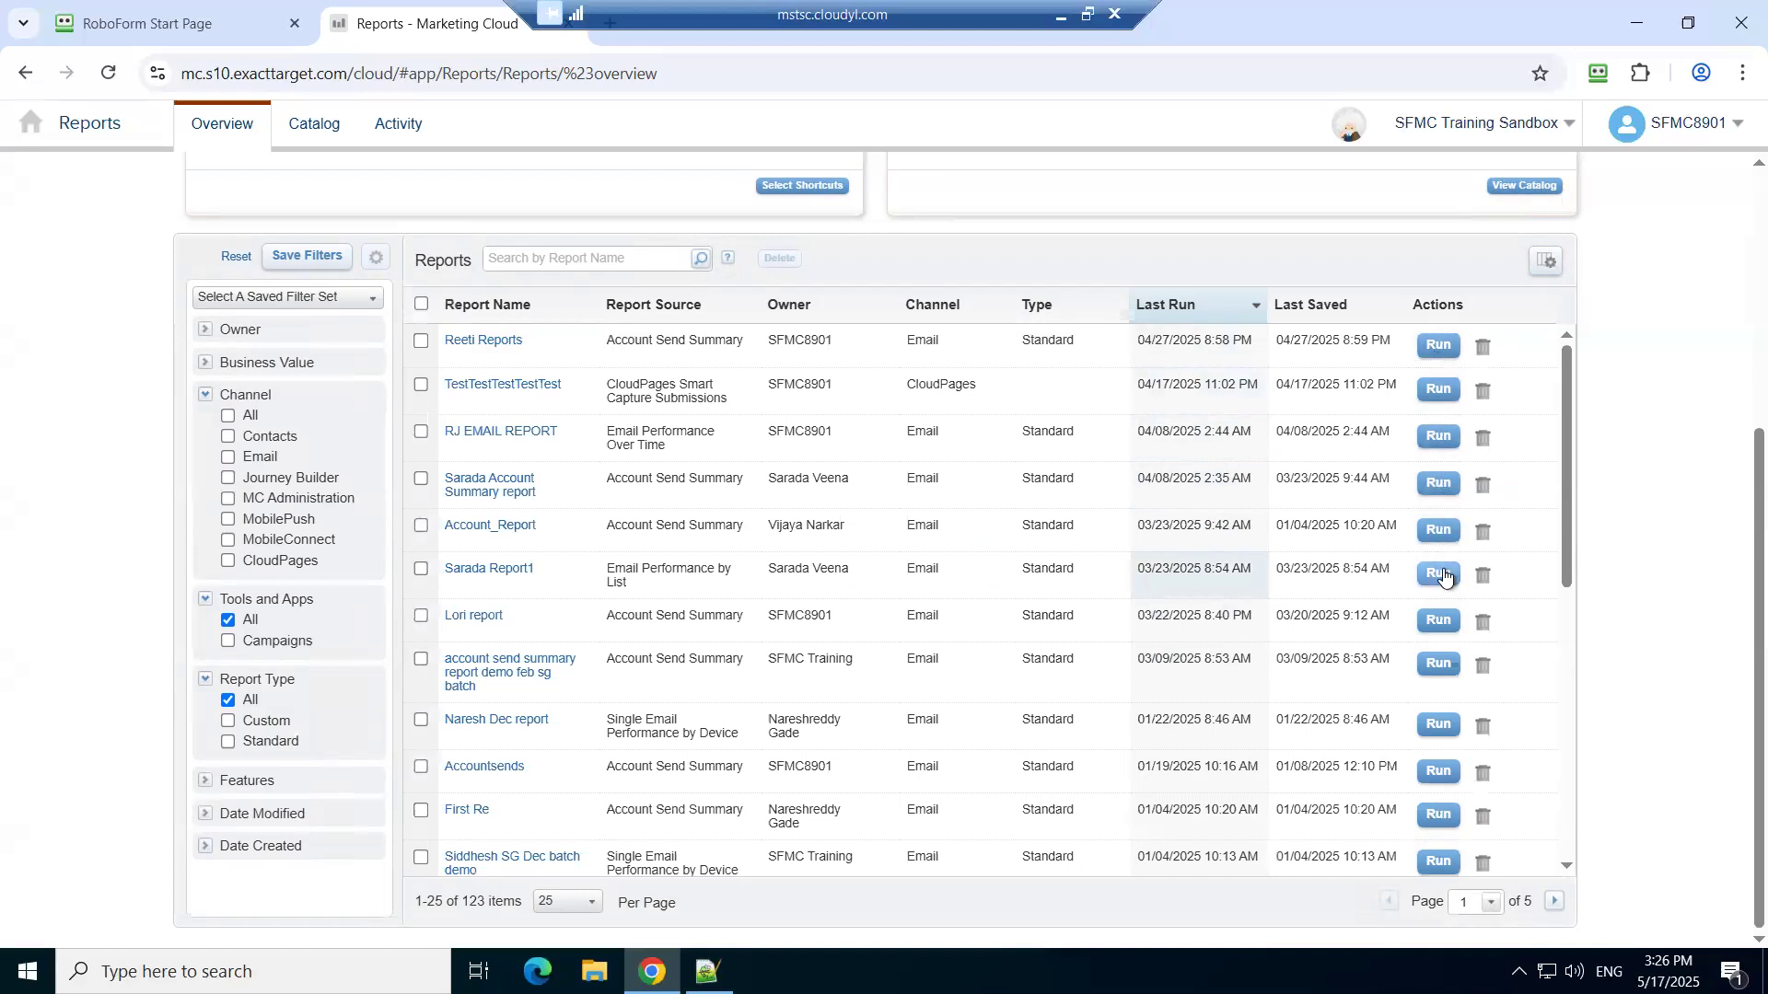
scroll(1444, 576, down, 5)
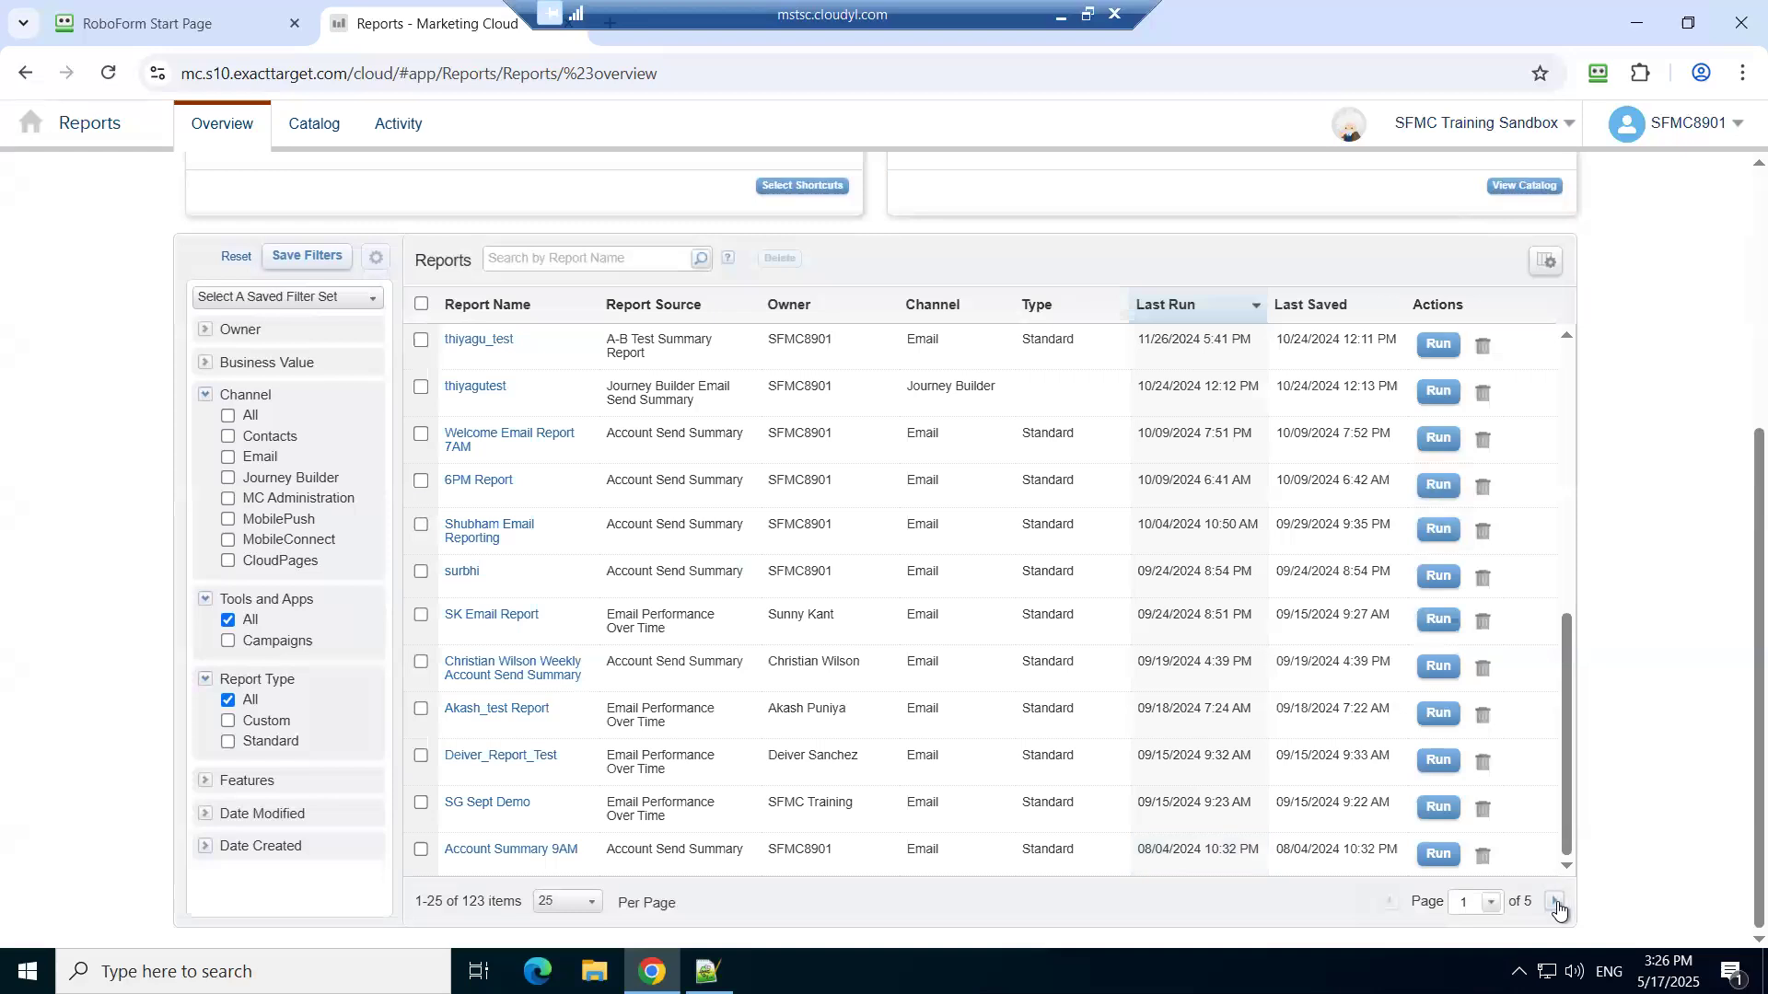
click(1556, 902)
click(1556, 902)
click(1557, 903)
click(1556, 903)
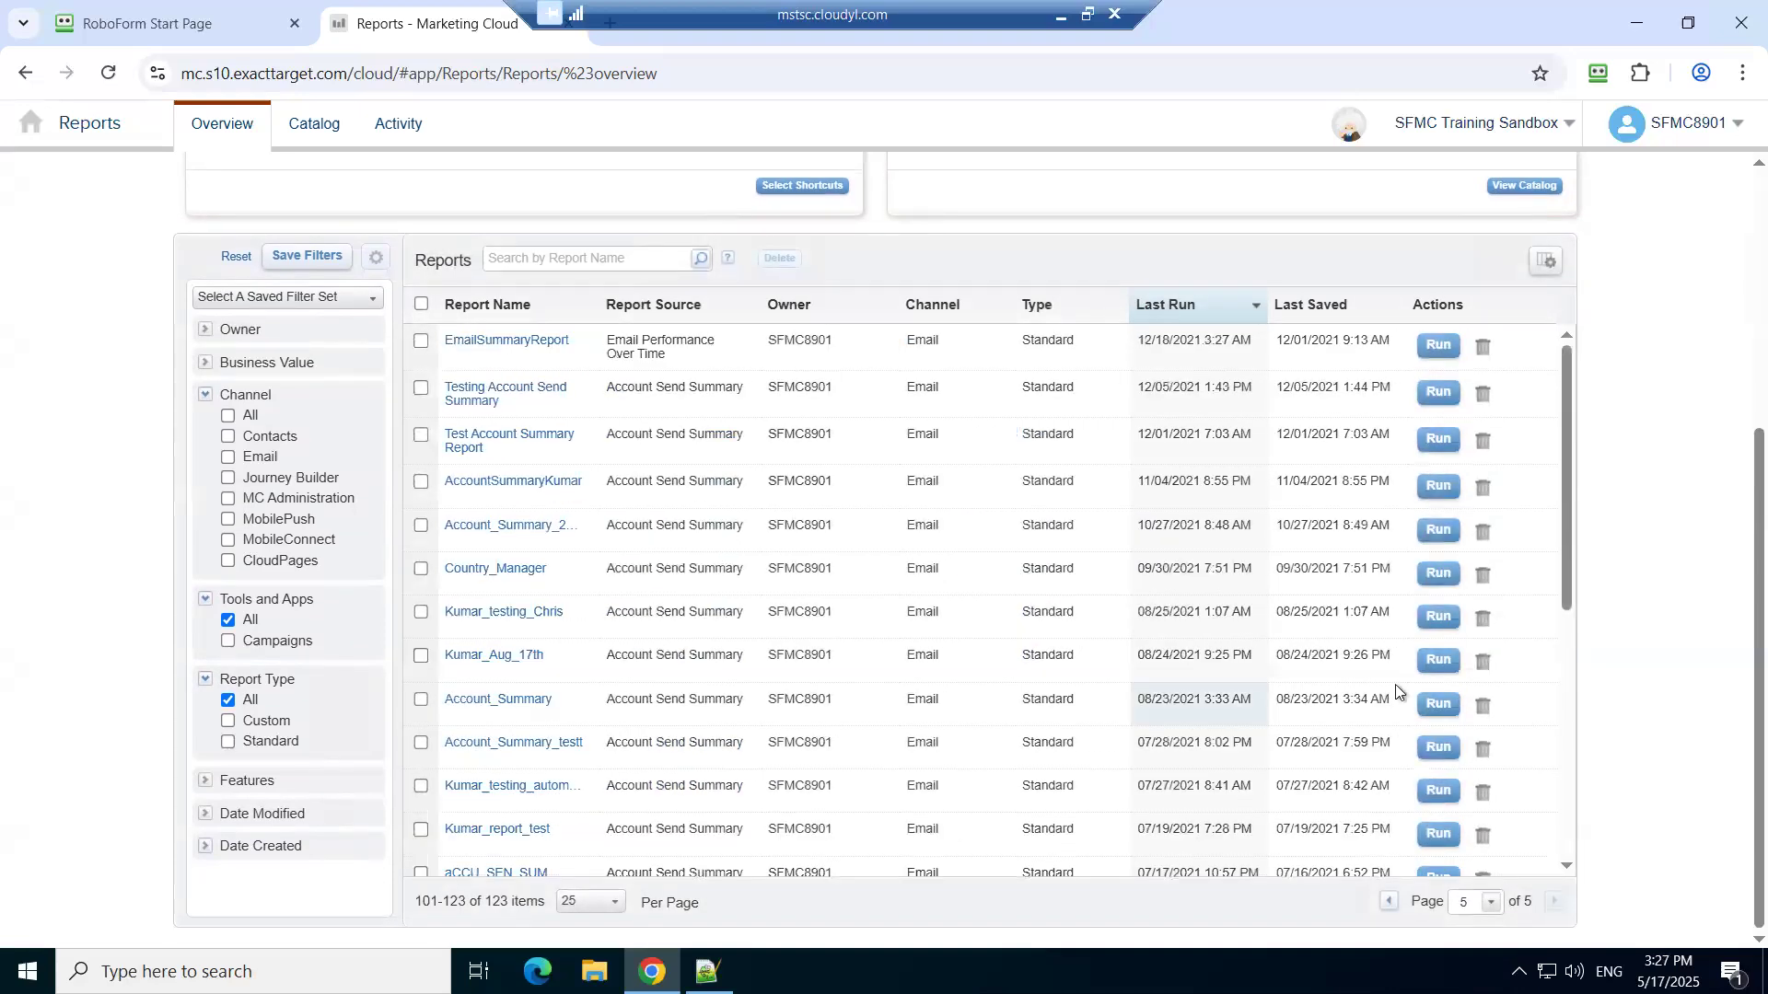
scroll(1395, 689, down, 5)
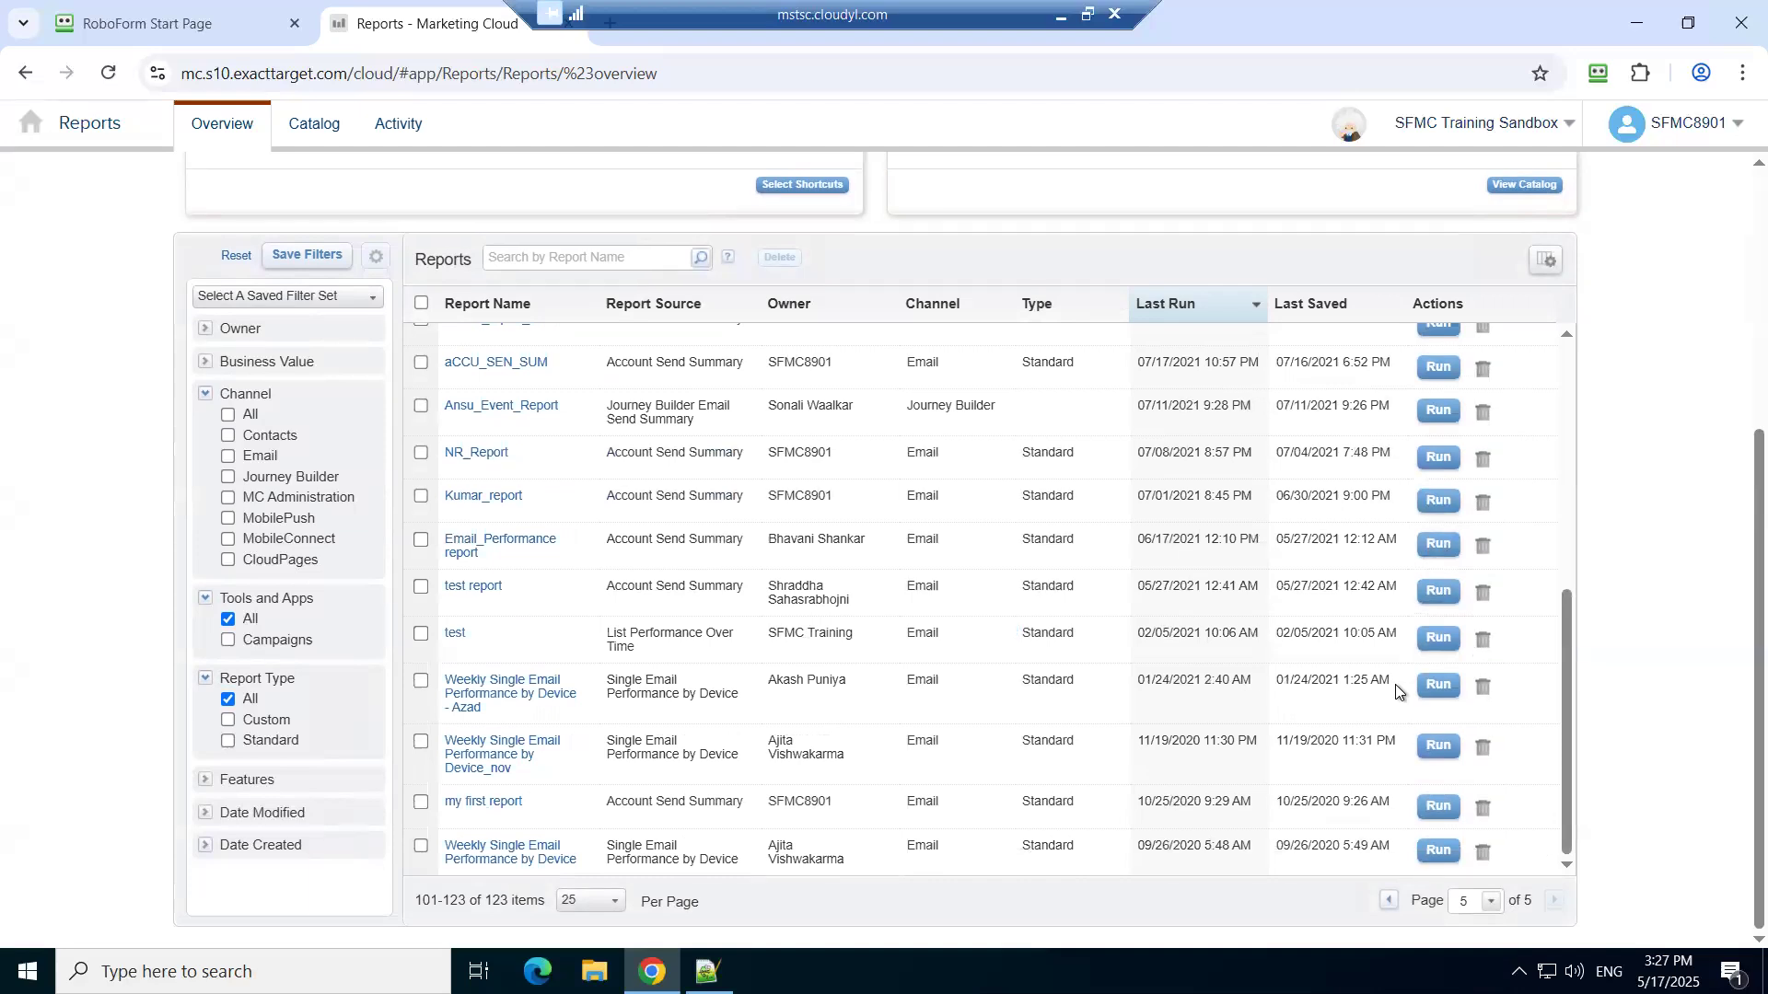
scroll(1395, 688, up, 5)
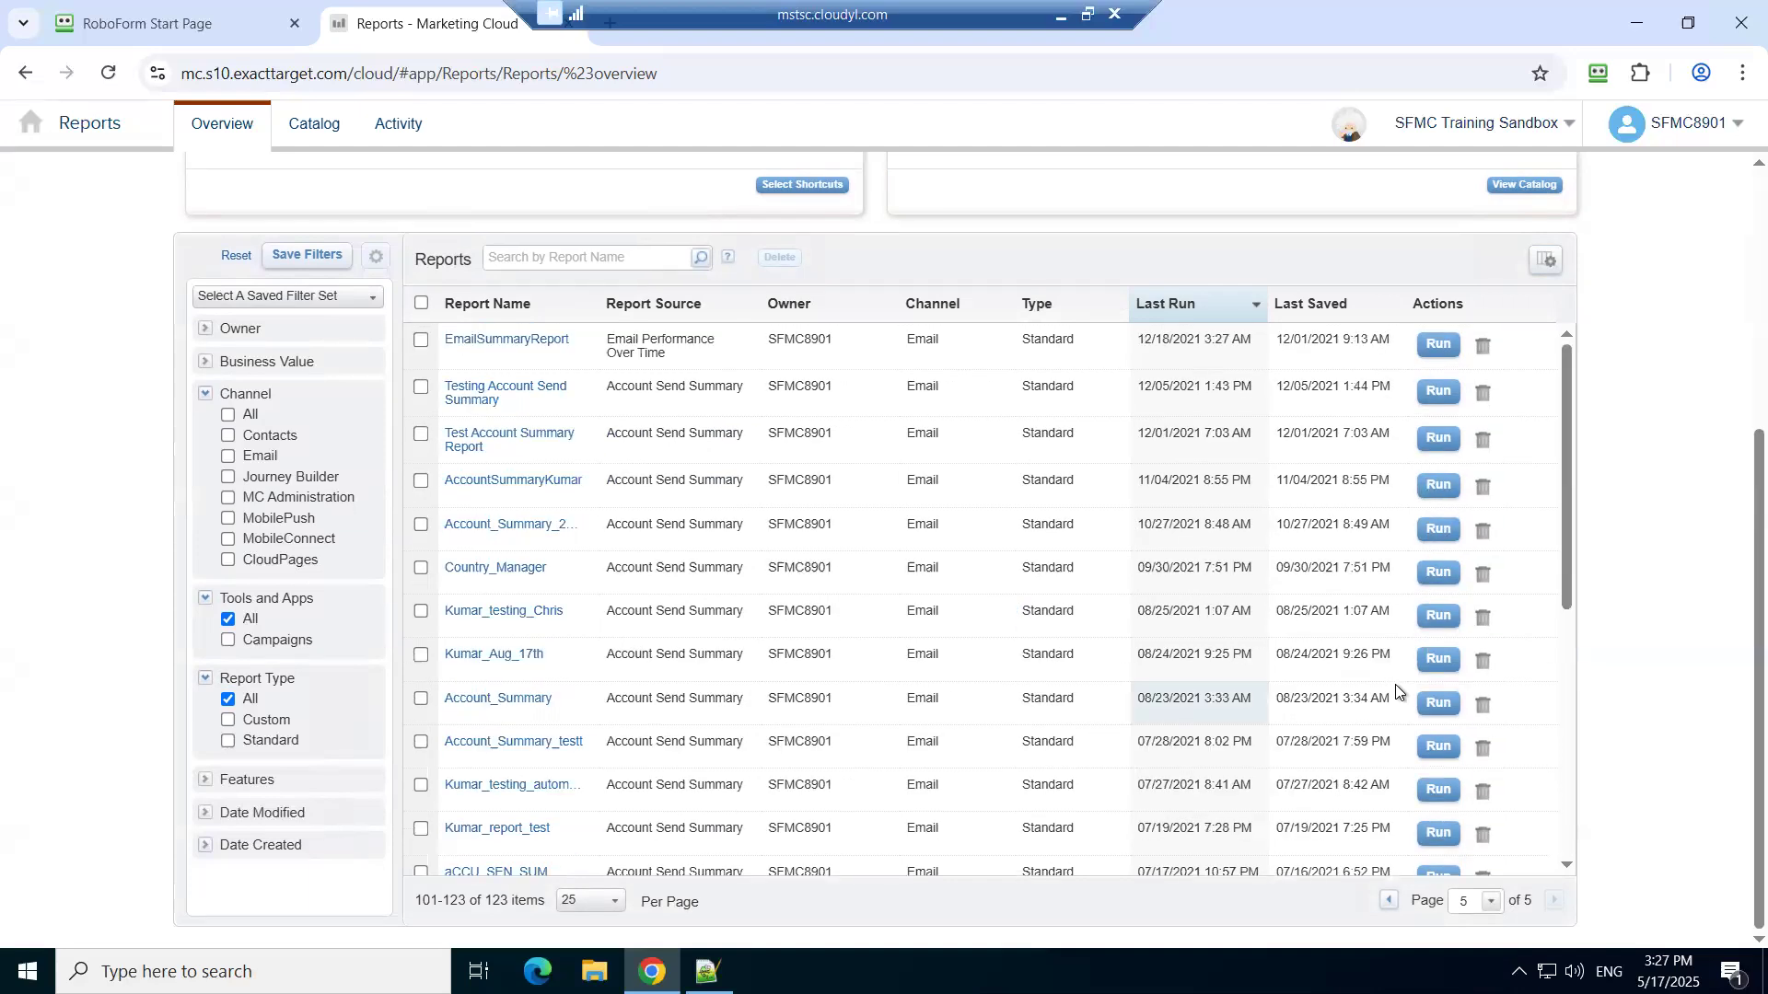
scroll(1661, 611, up, 5)
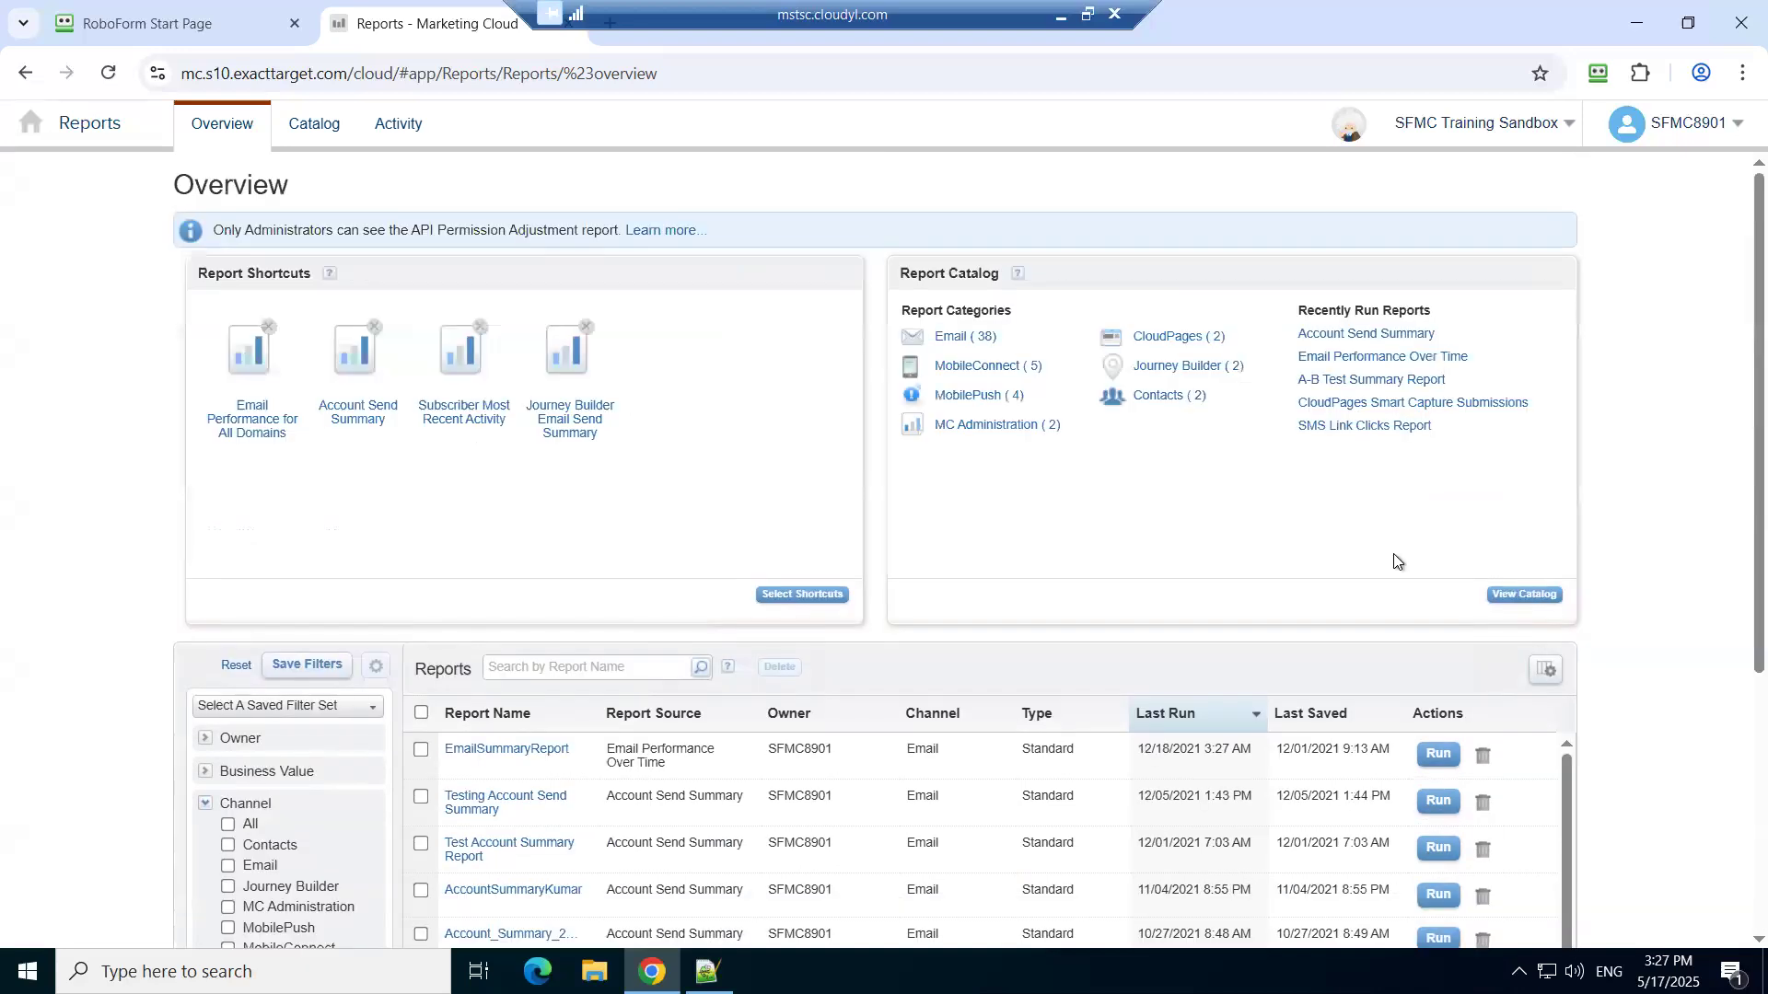
- Filter the saved reports by the Journey Builder channel and open the least recently run report
scroll(1267, 589, down, 4)
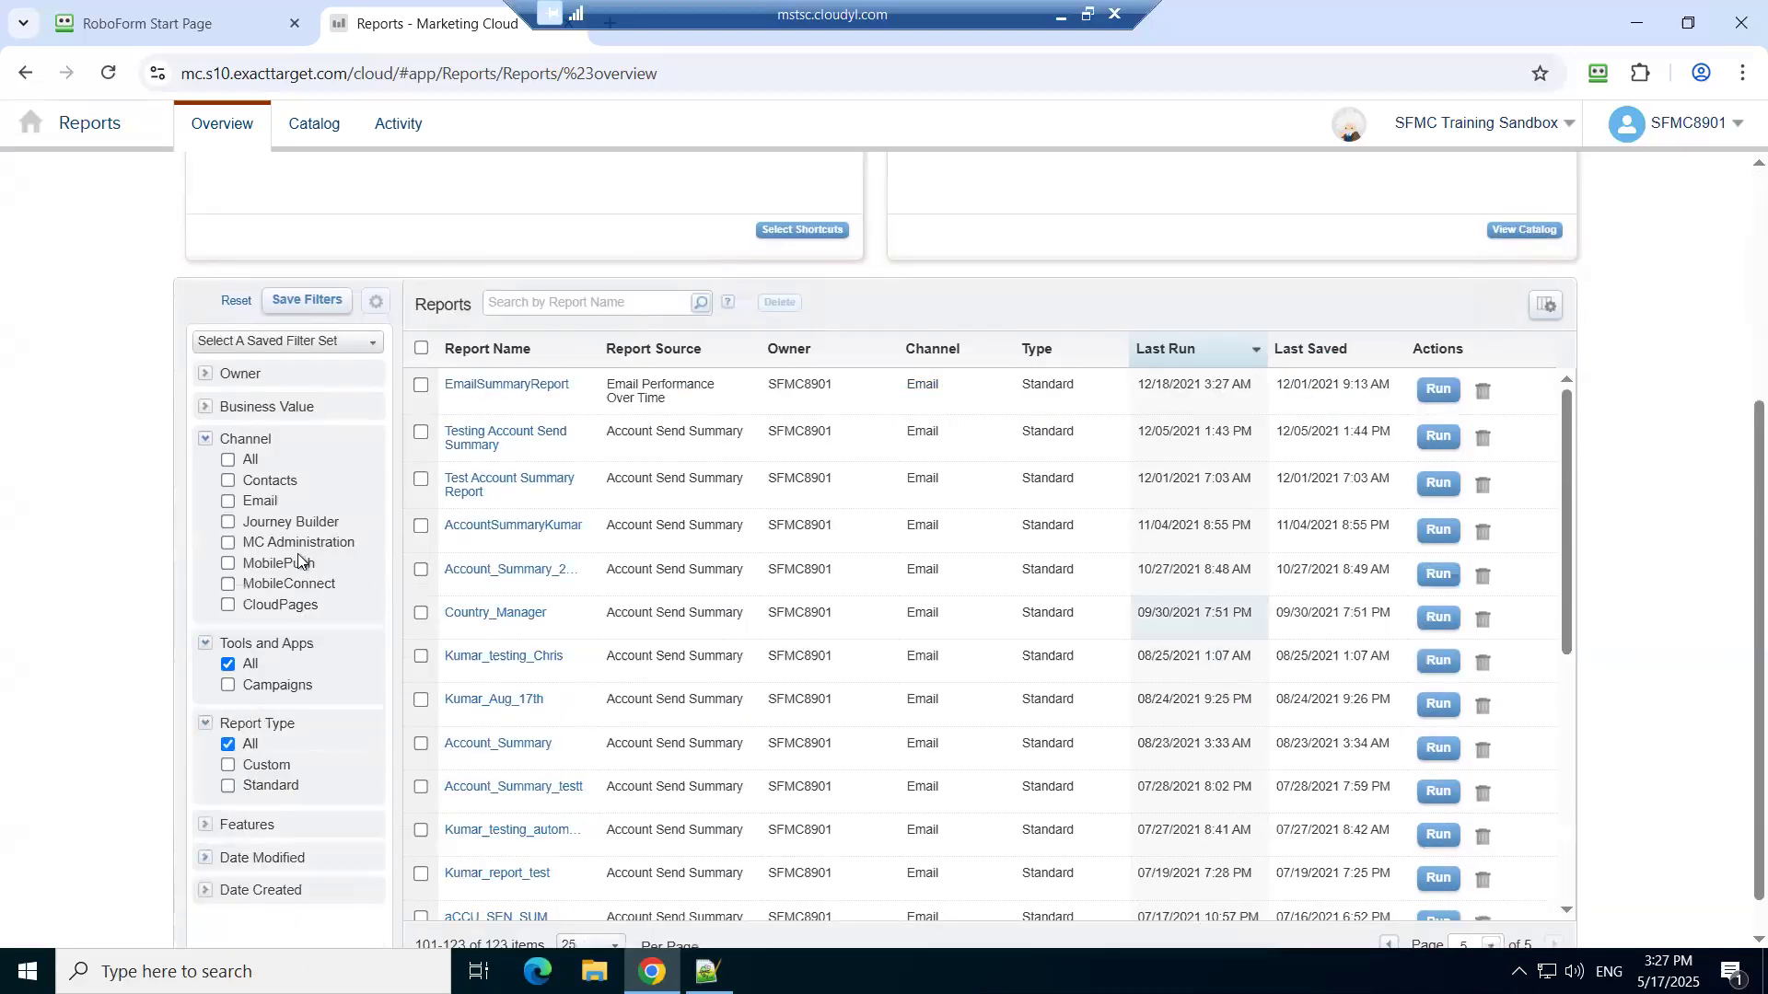
click(228, 522)
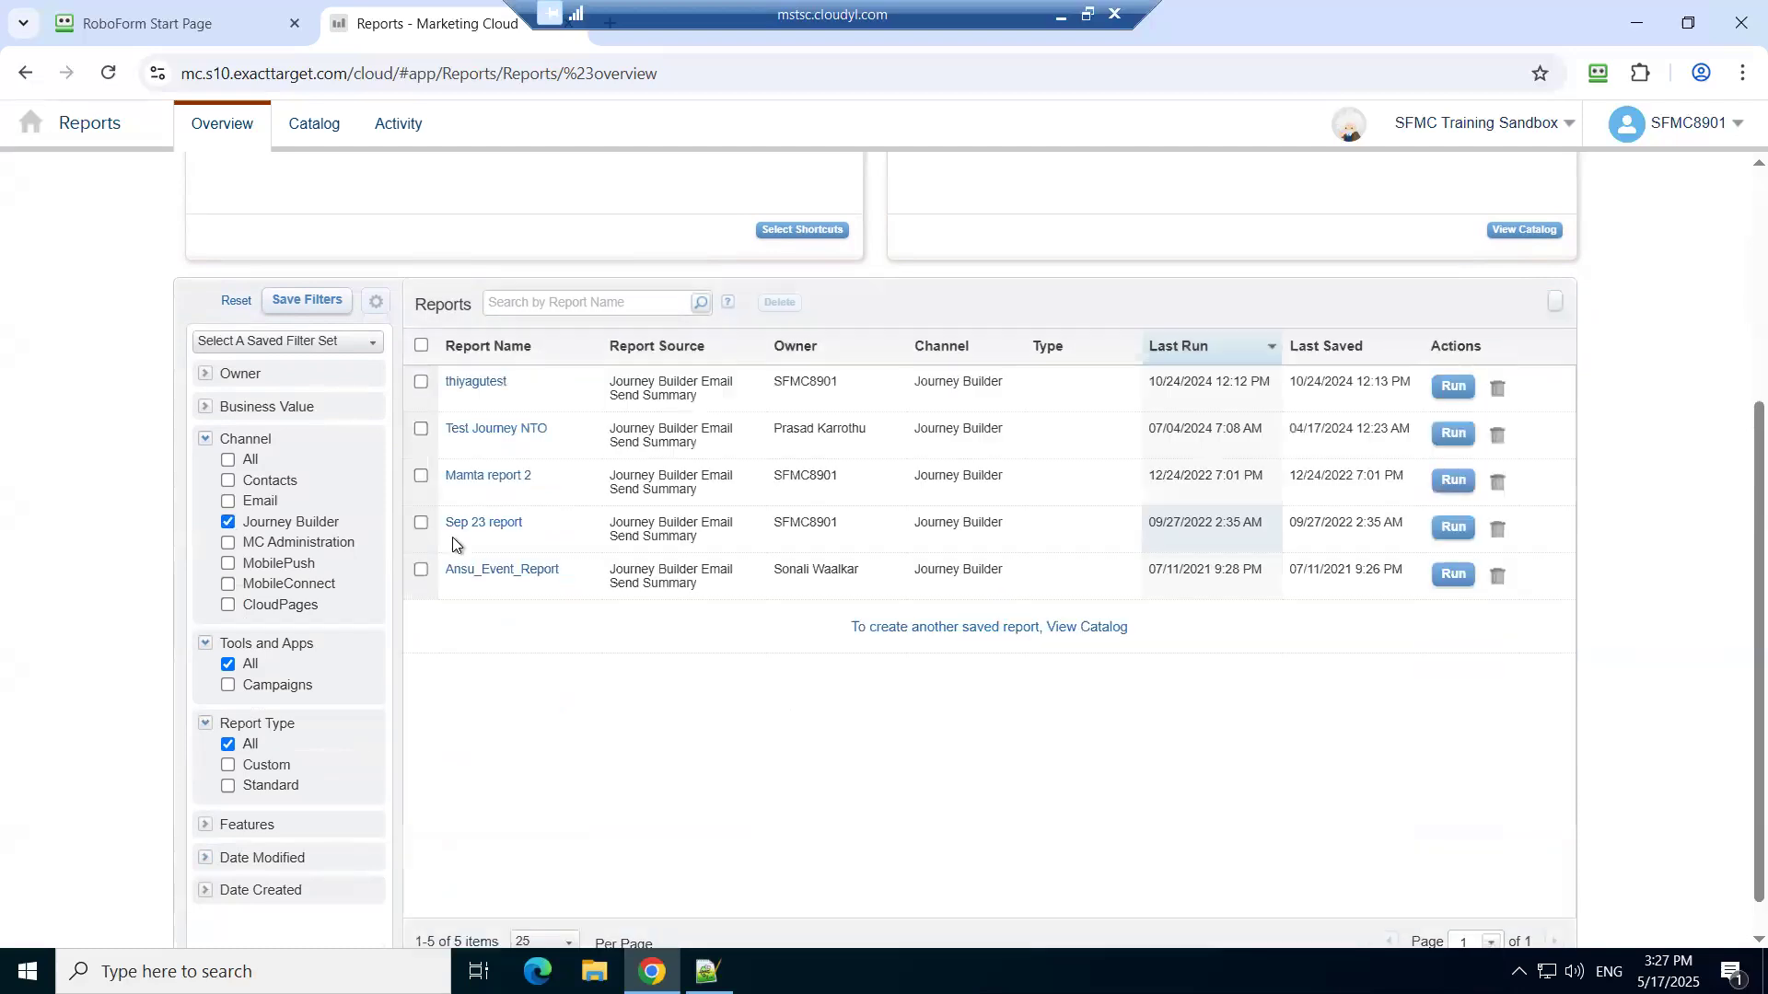
click(524, 578)
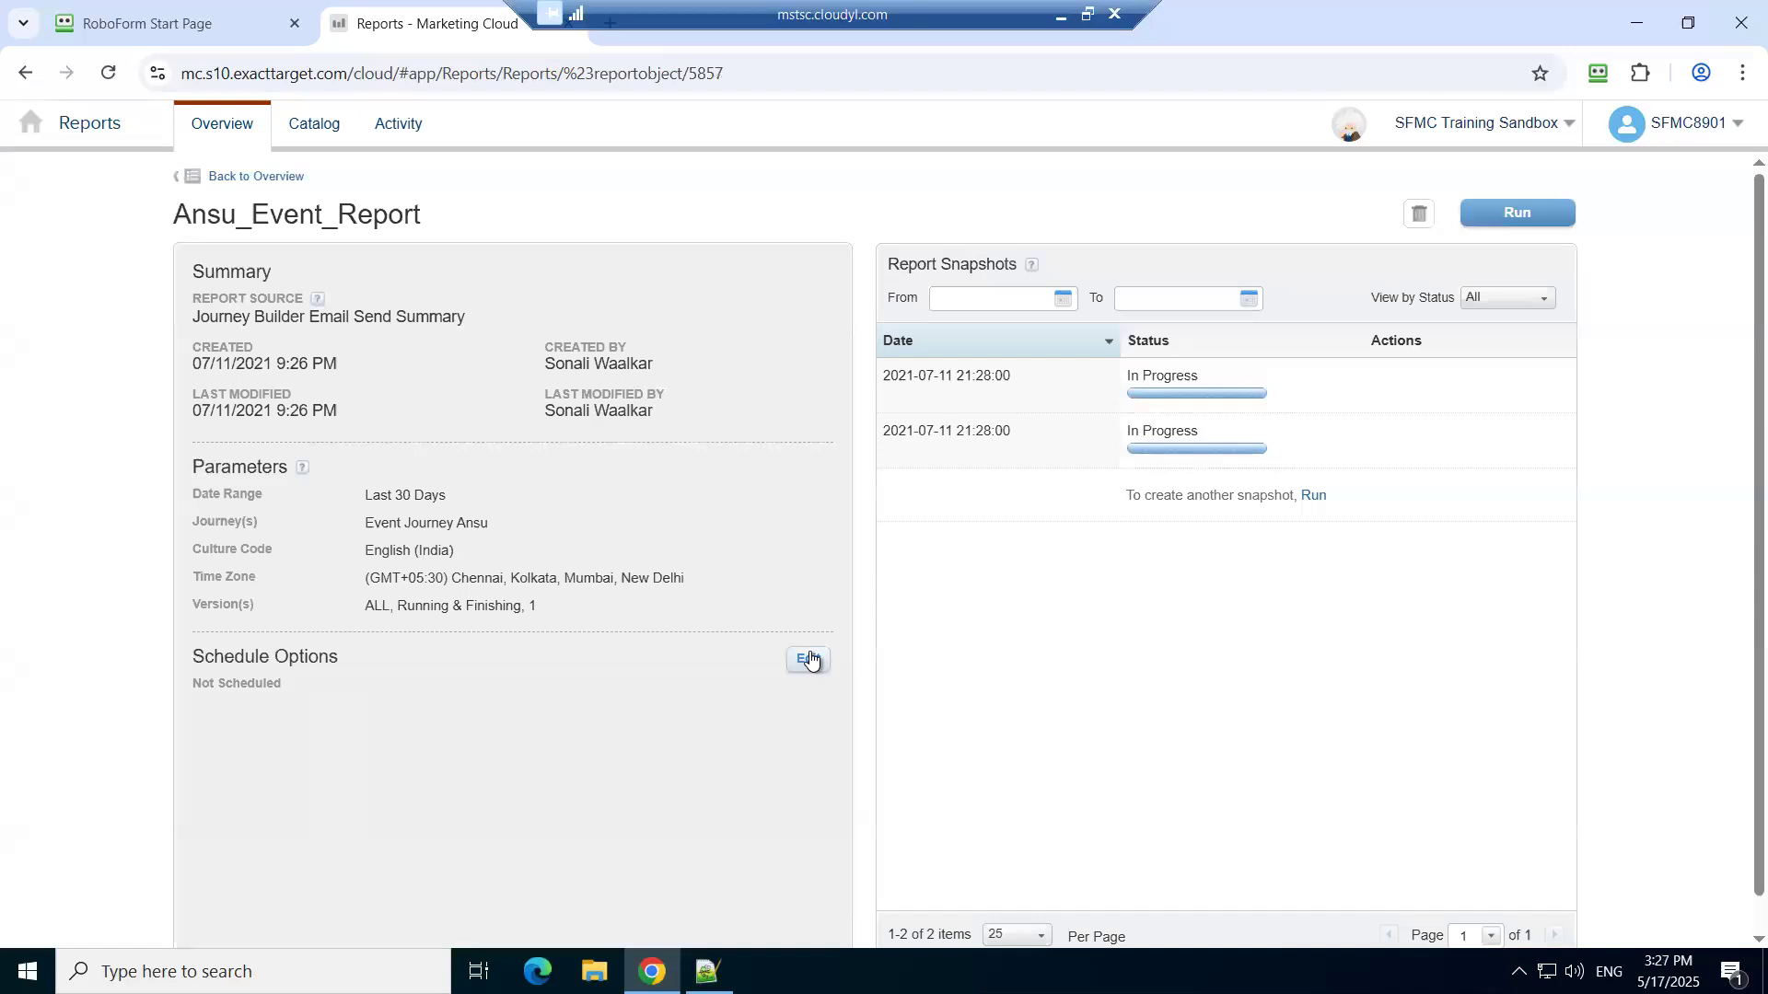
- Open the report's schedule options for editing and look over the start, format and location settings
click(809, 661)
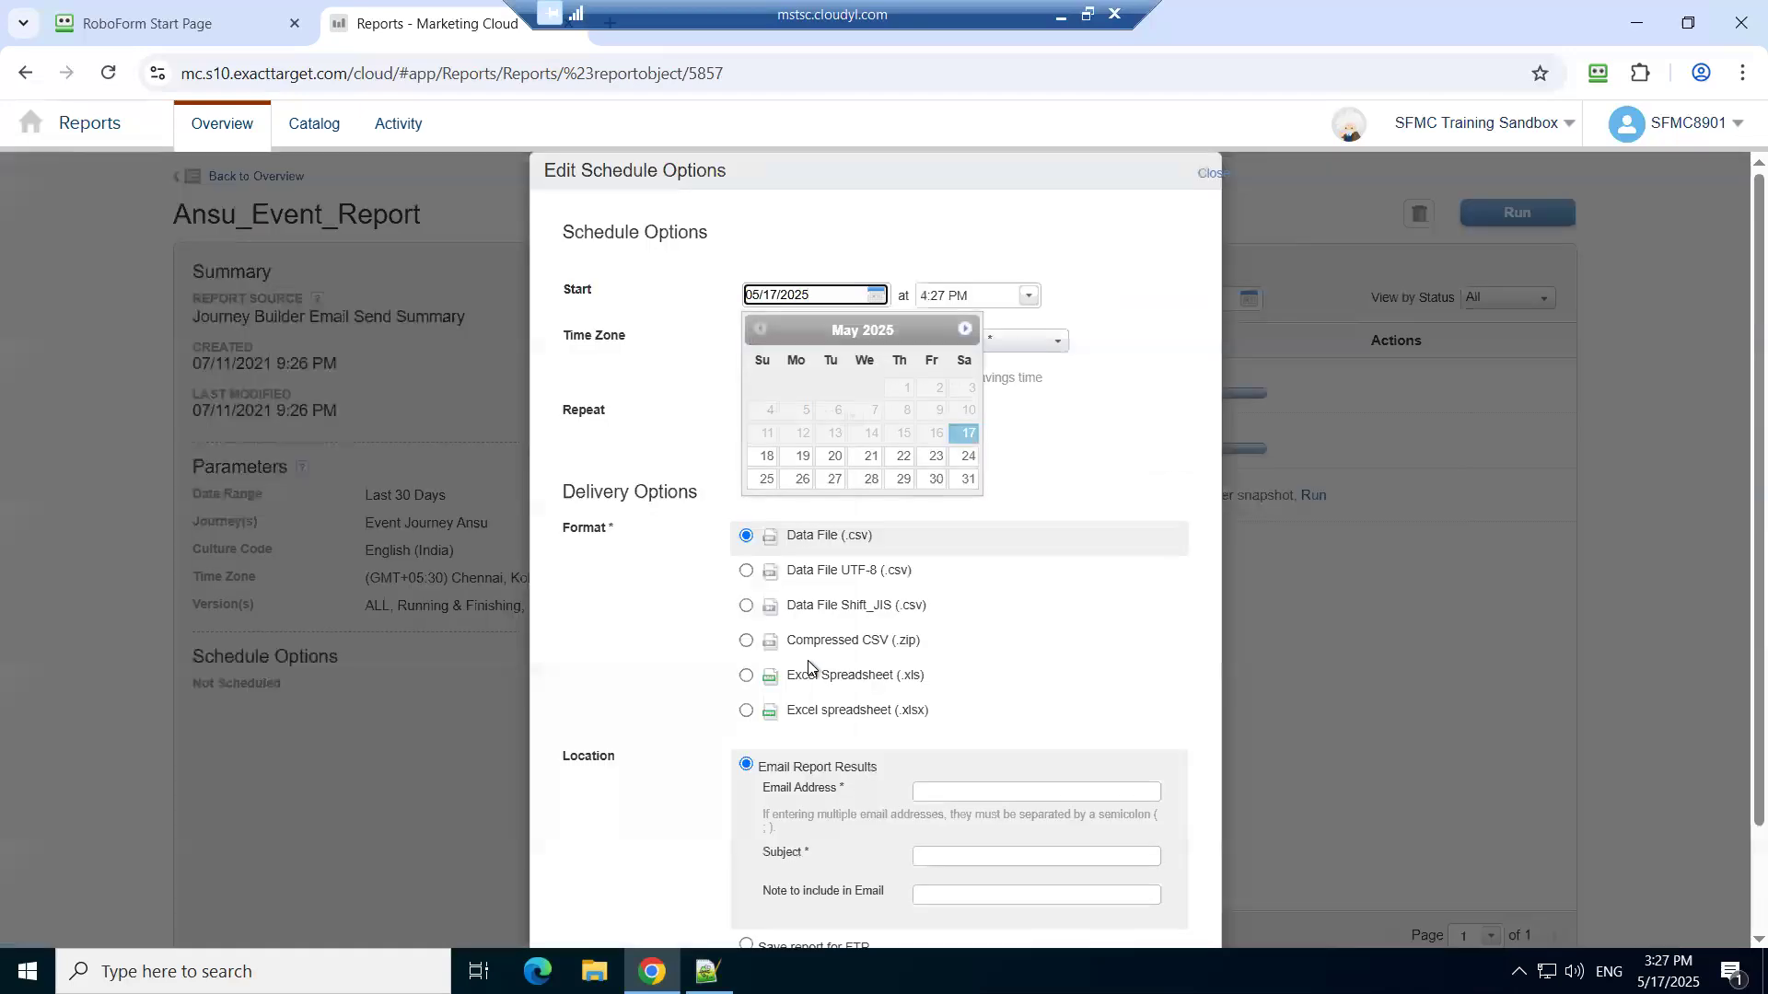
scroll(1093, 663, down, 2)
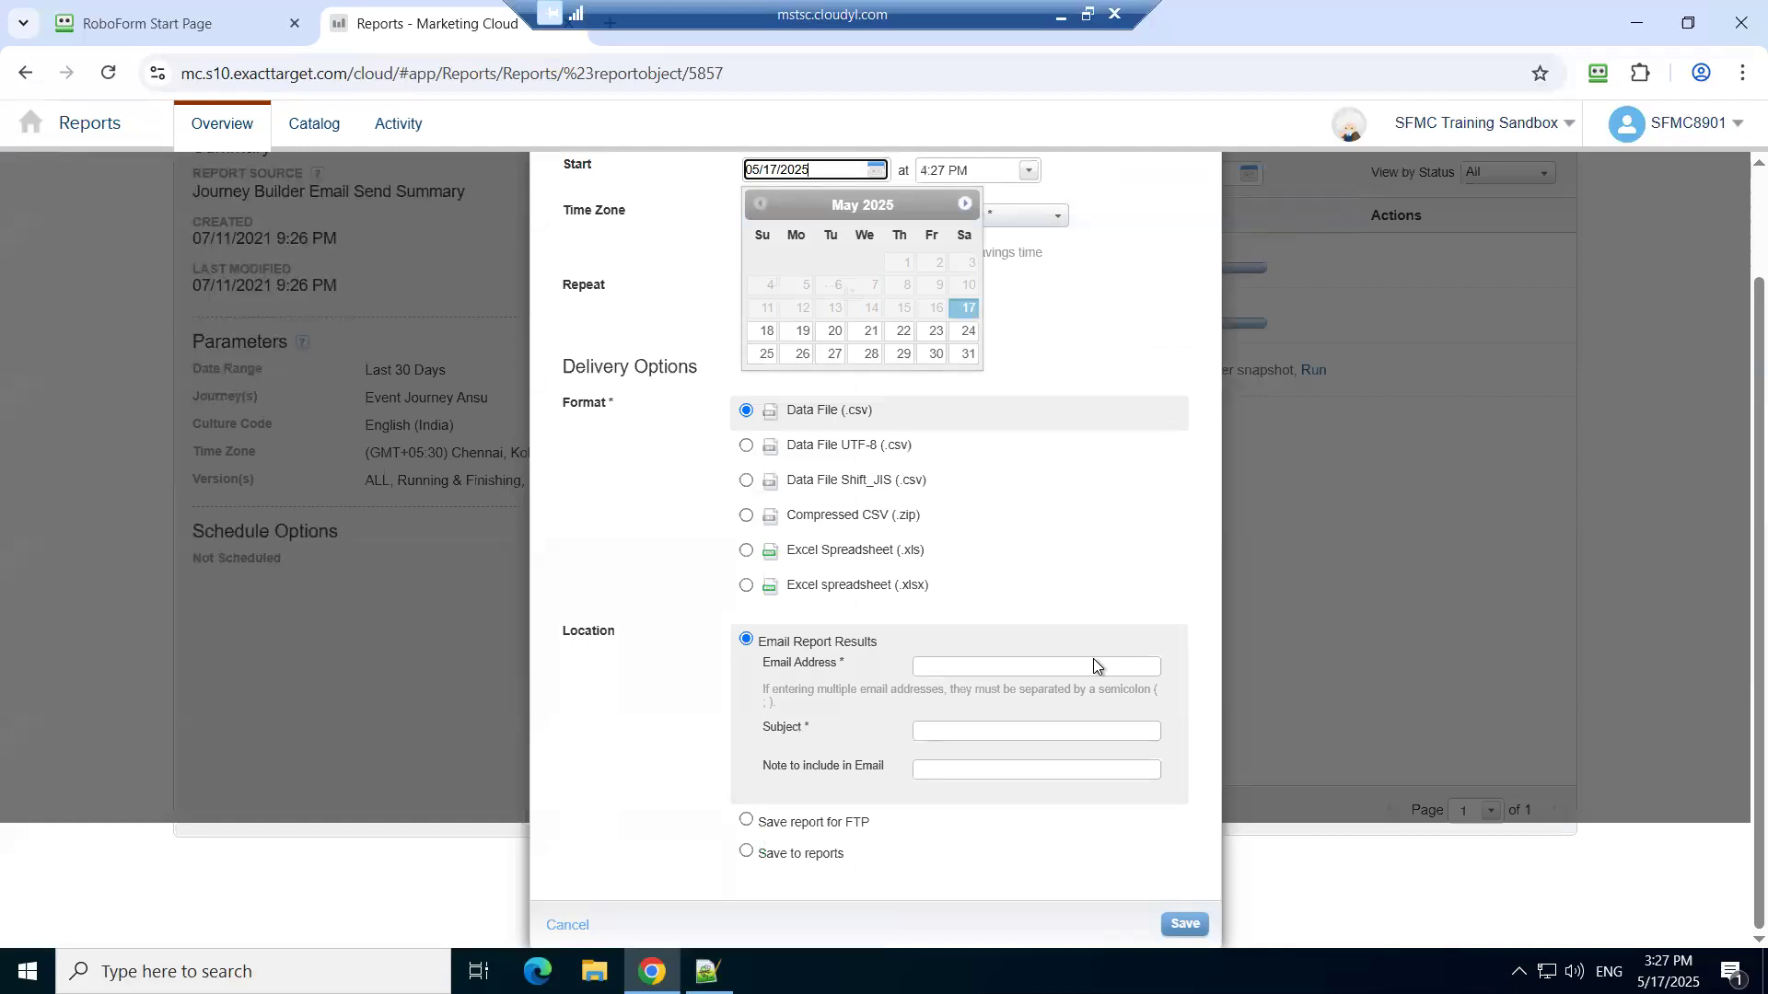
scroll(1094, 665, up, 2)
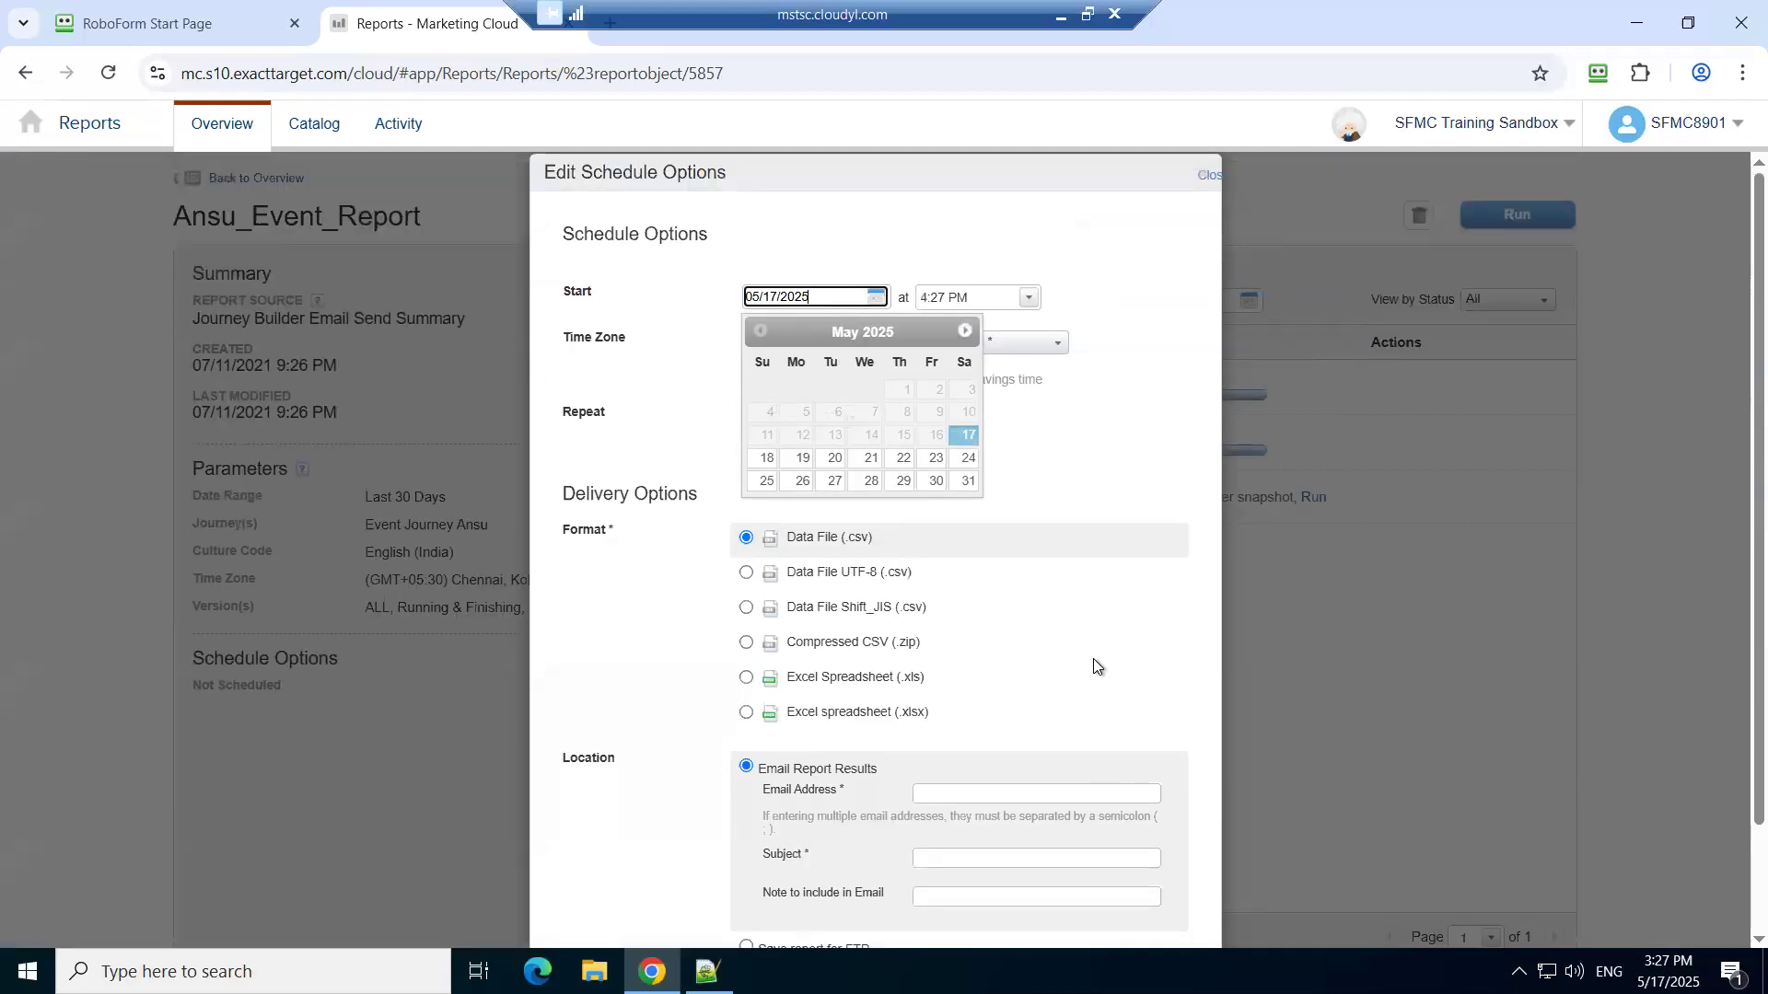
scroll(1093, 665, down, 2)
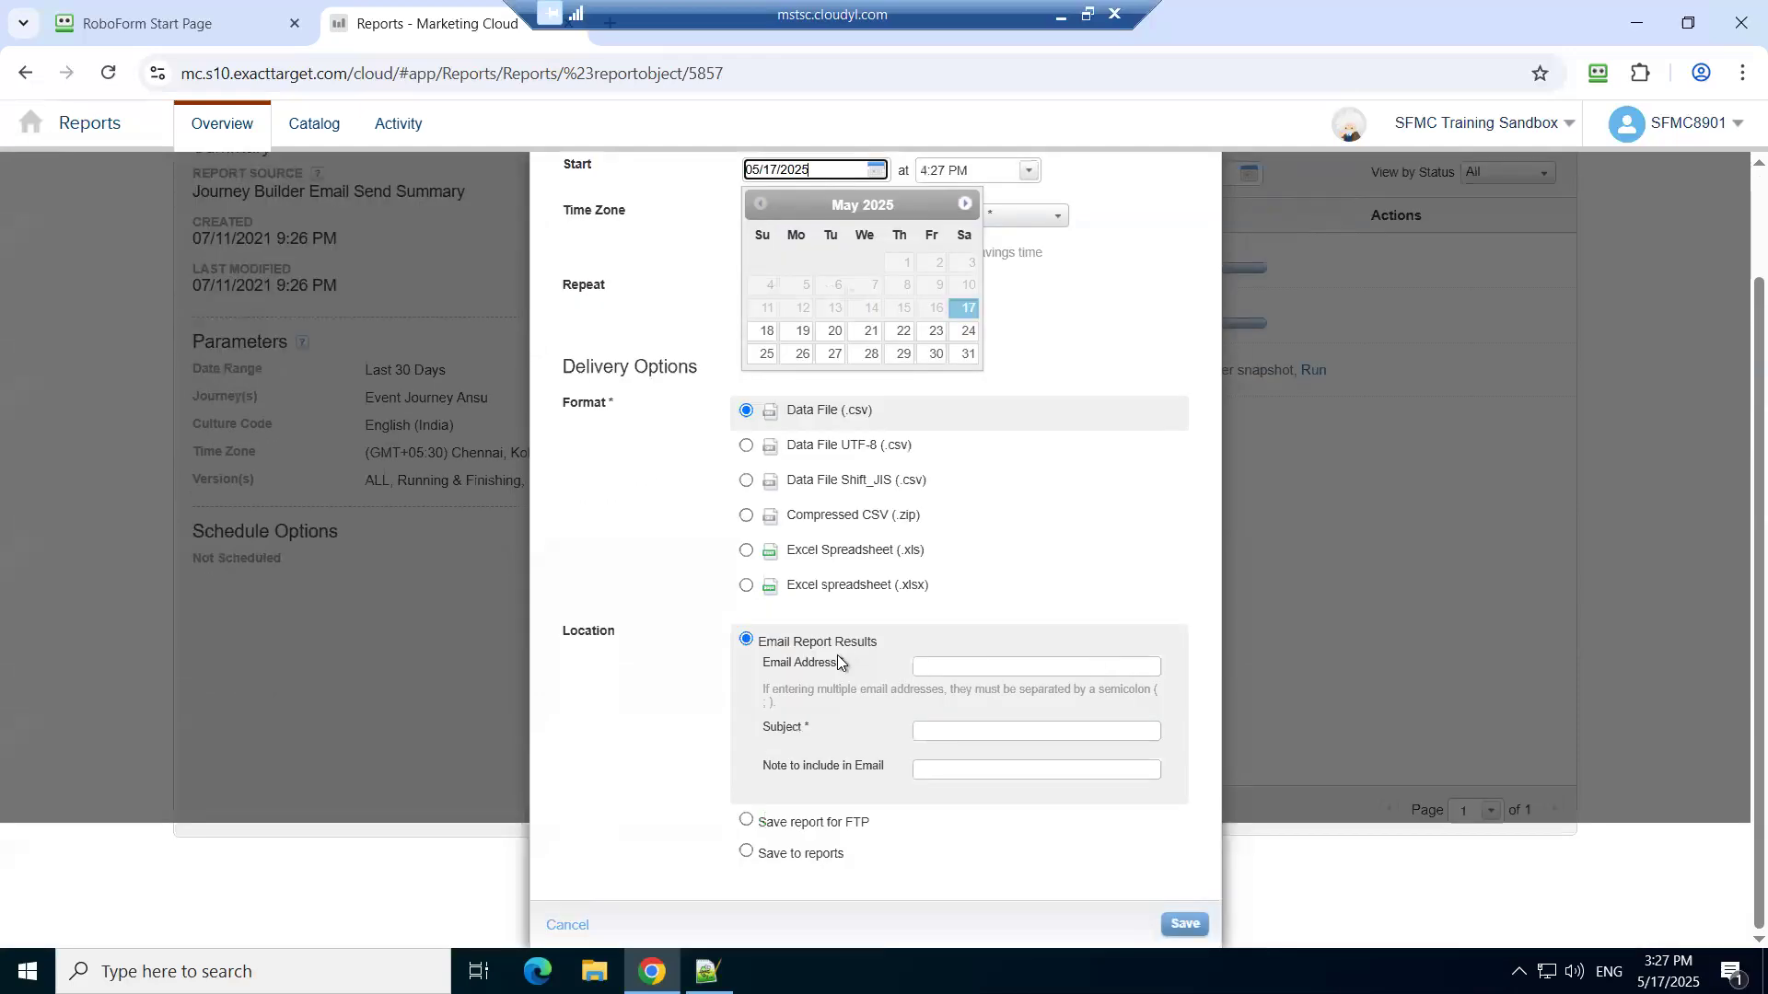
scroll(964, 460, up, 2)
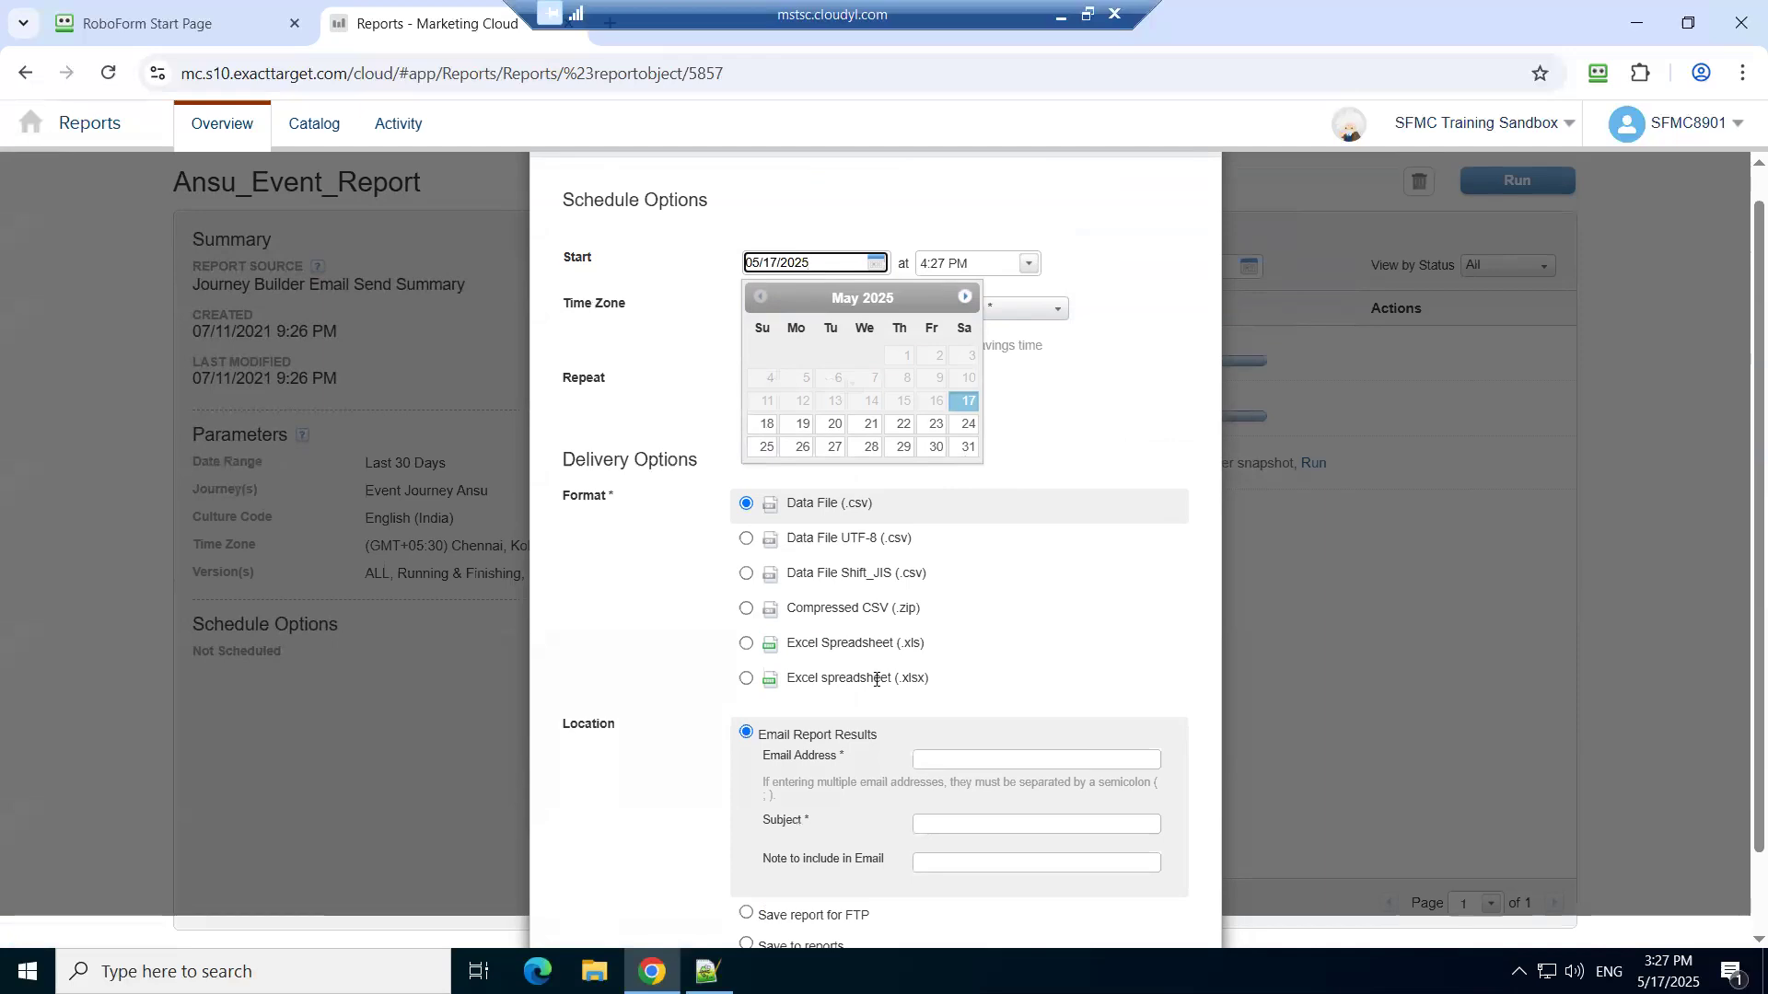
scroll(875, 672, down, 1)
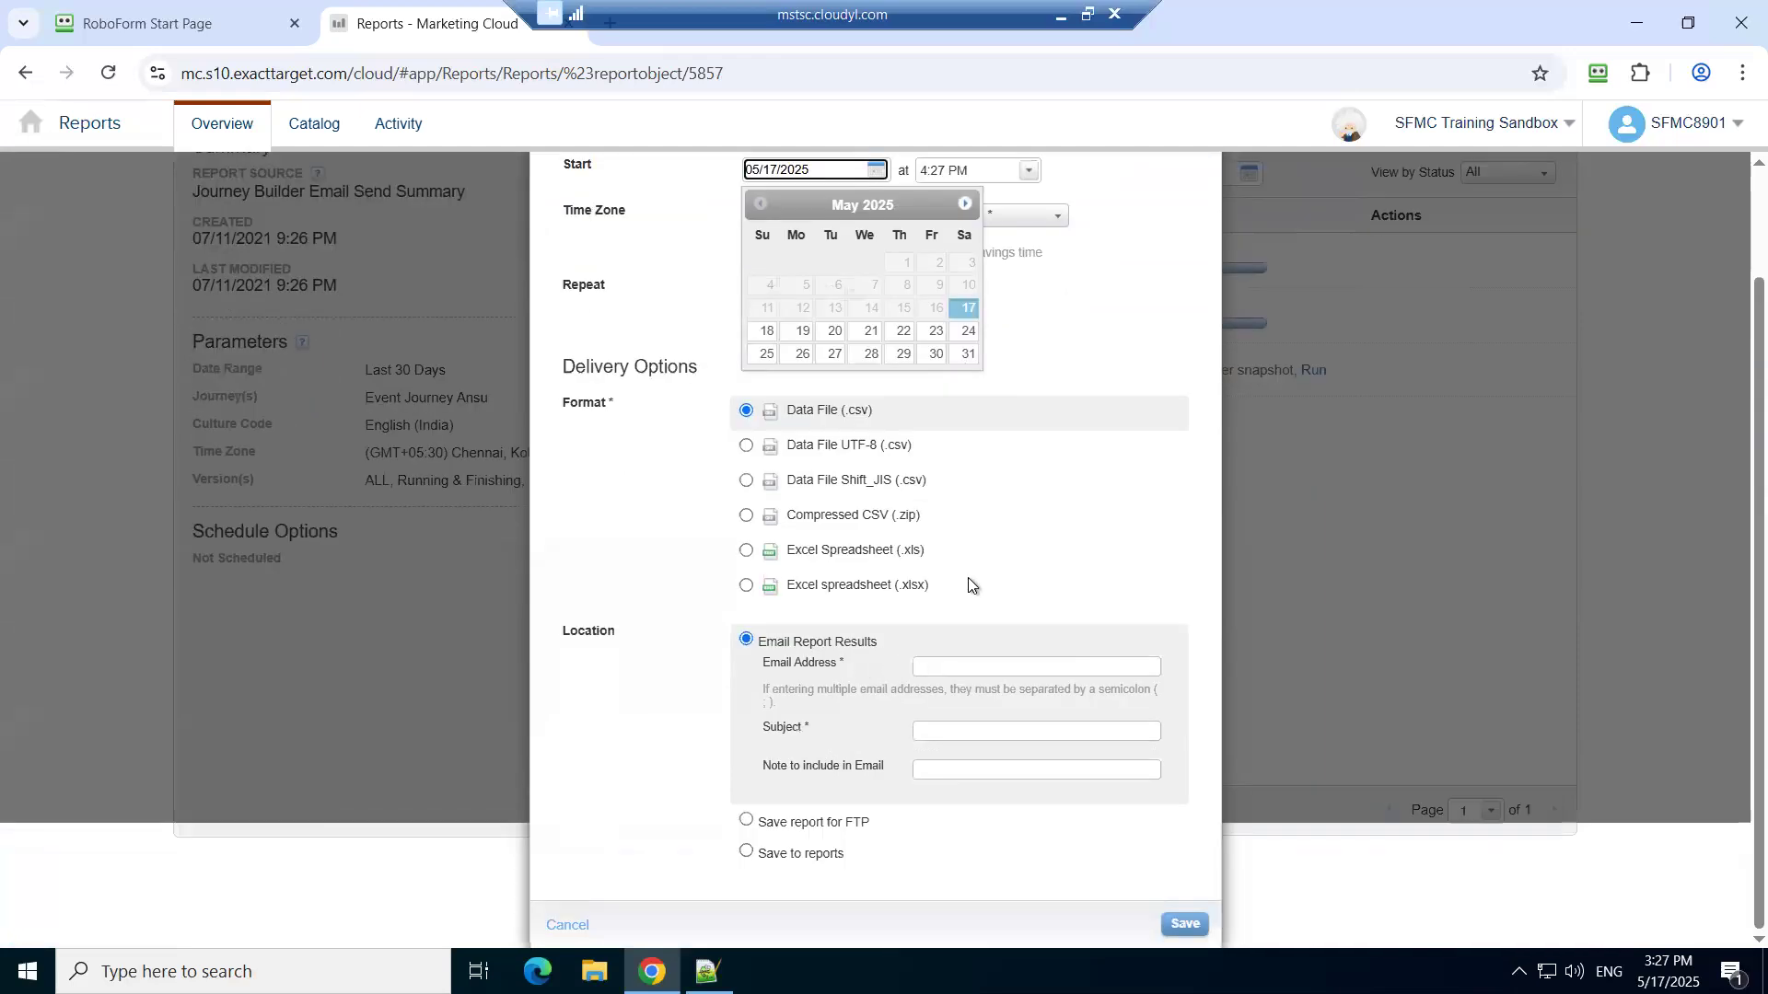
scroll(968, 578, up, 1)
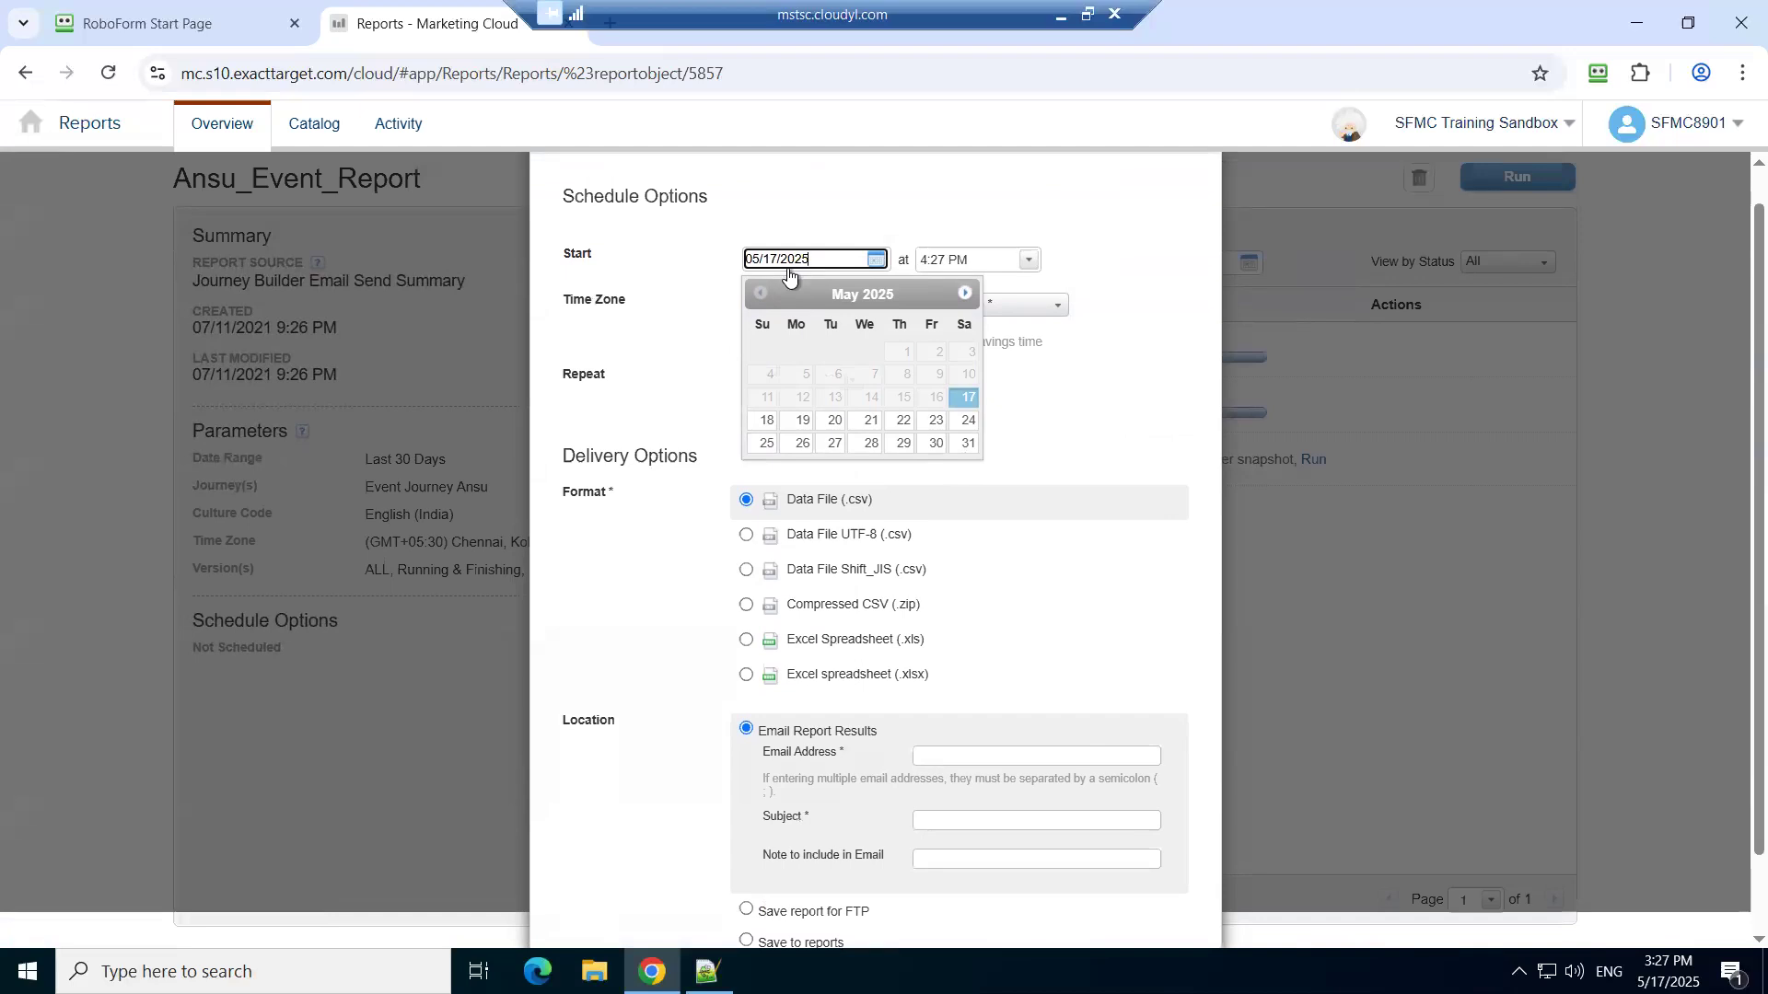
- Examine the repeat frequency choices and the delivery file formats, including Compressed CSV and Data File Shift_JIS
click(612, 375)
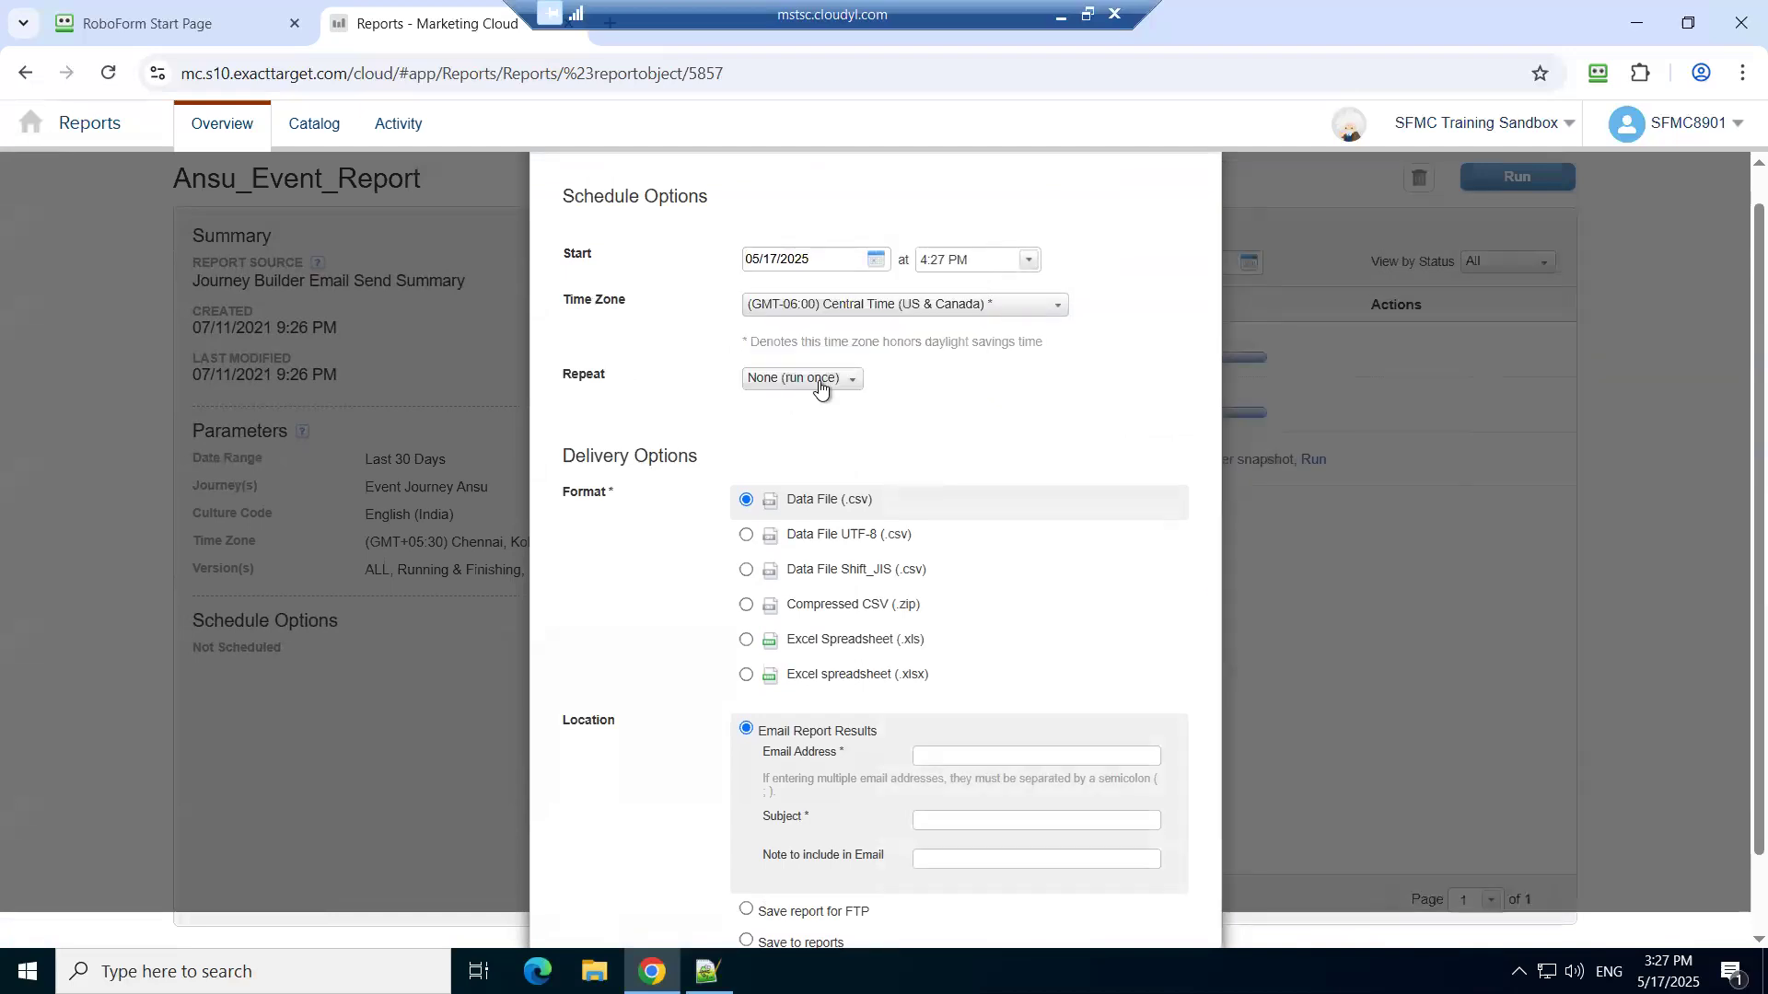
click(820, 383)
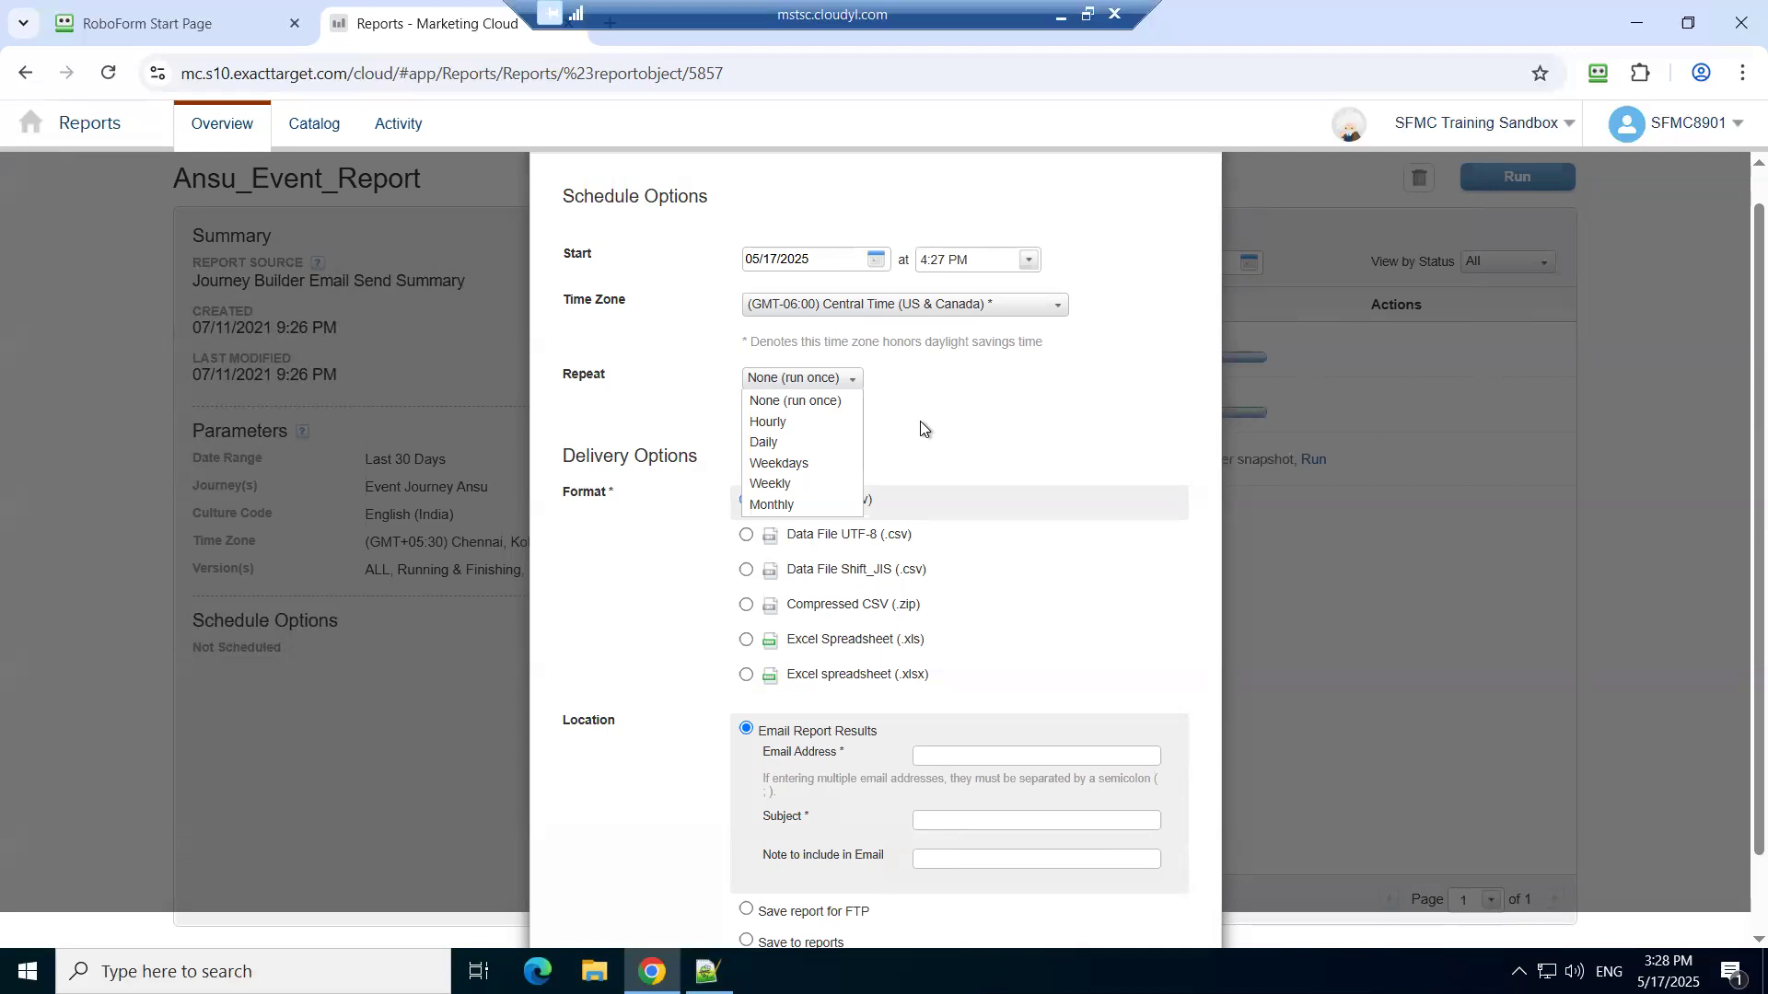
triple_click(875, 610)
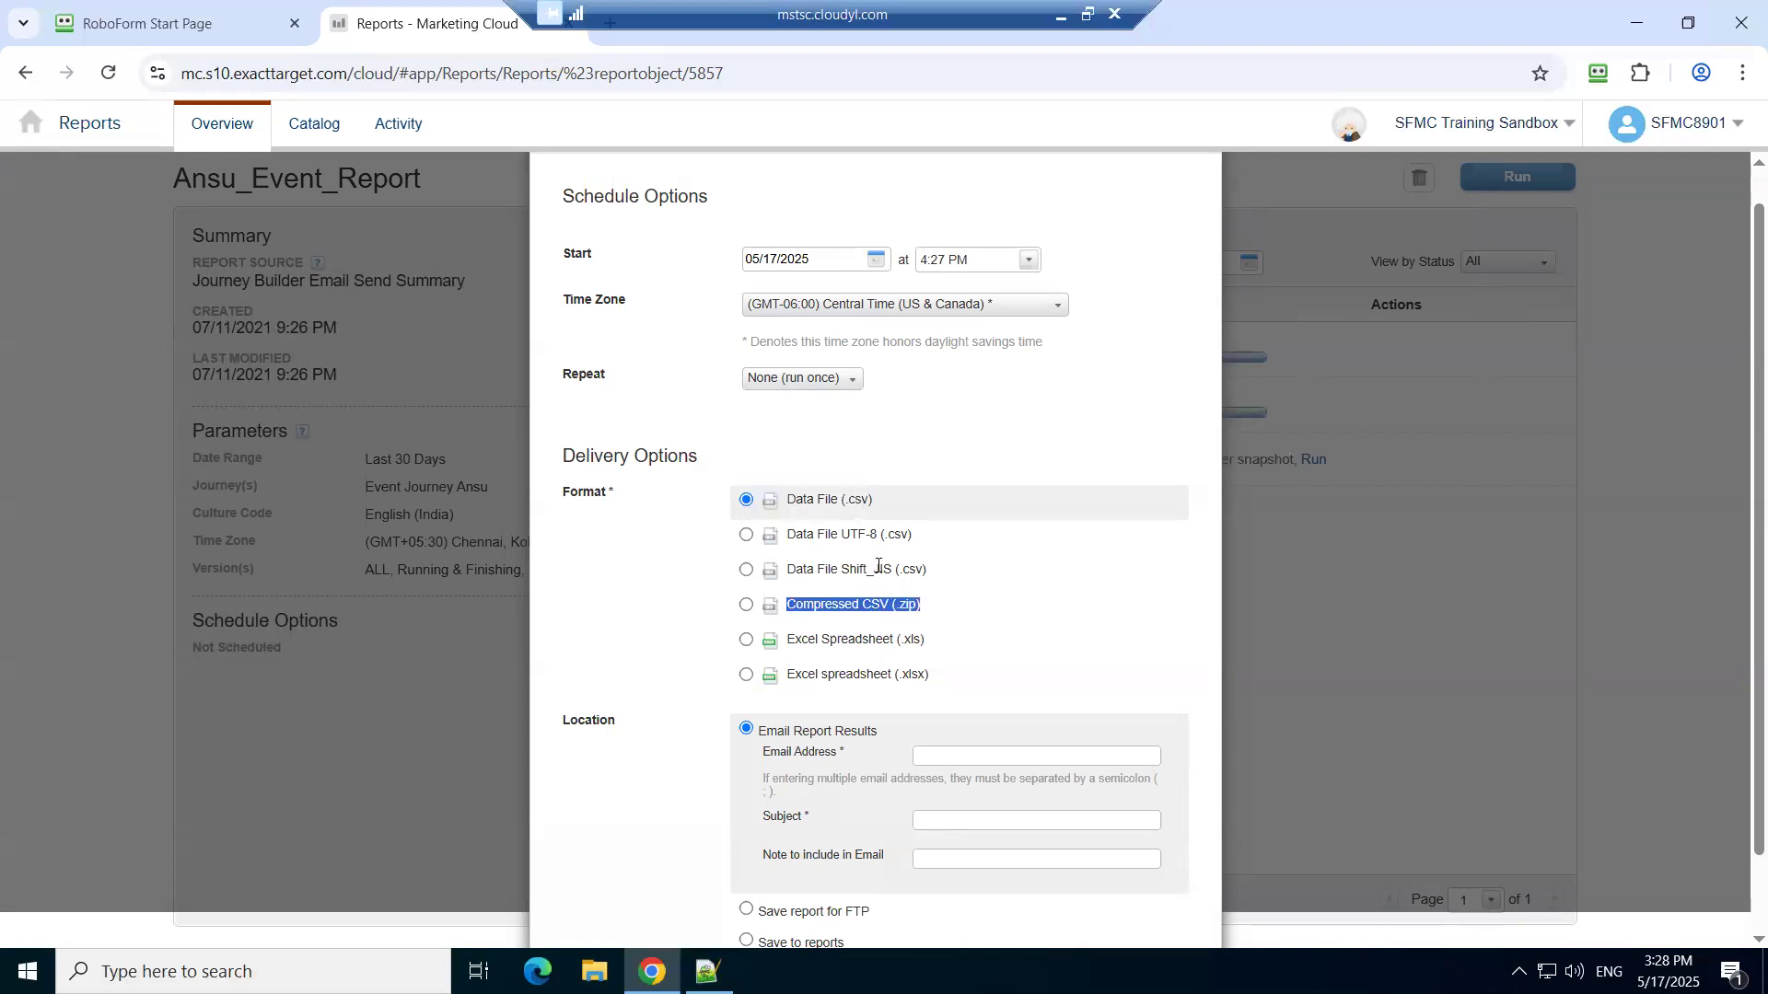
double_click(878, 568)
click(878, 568)
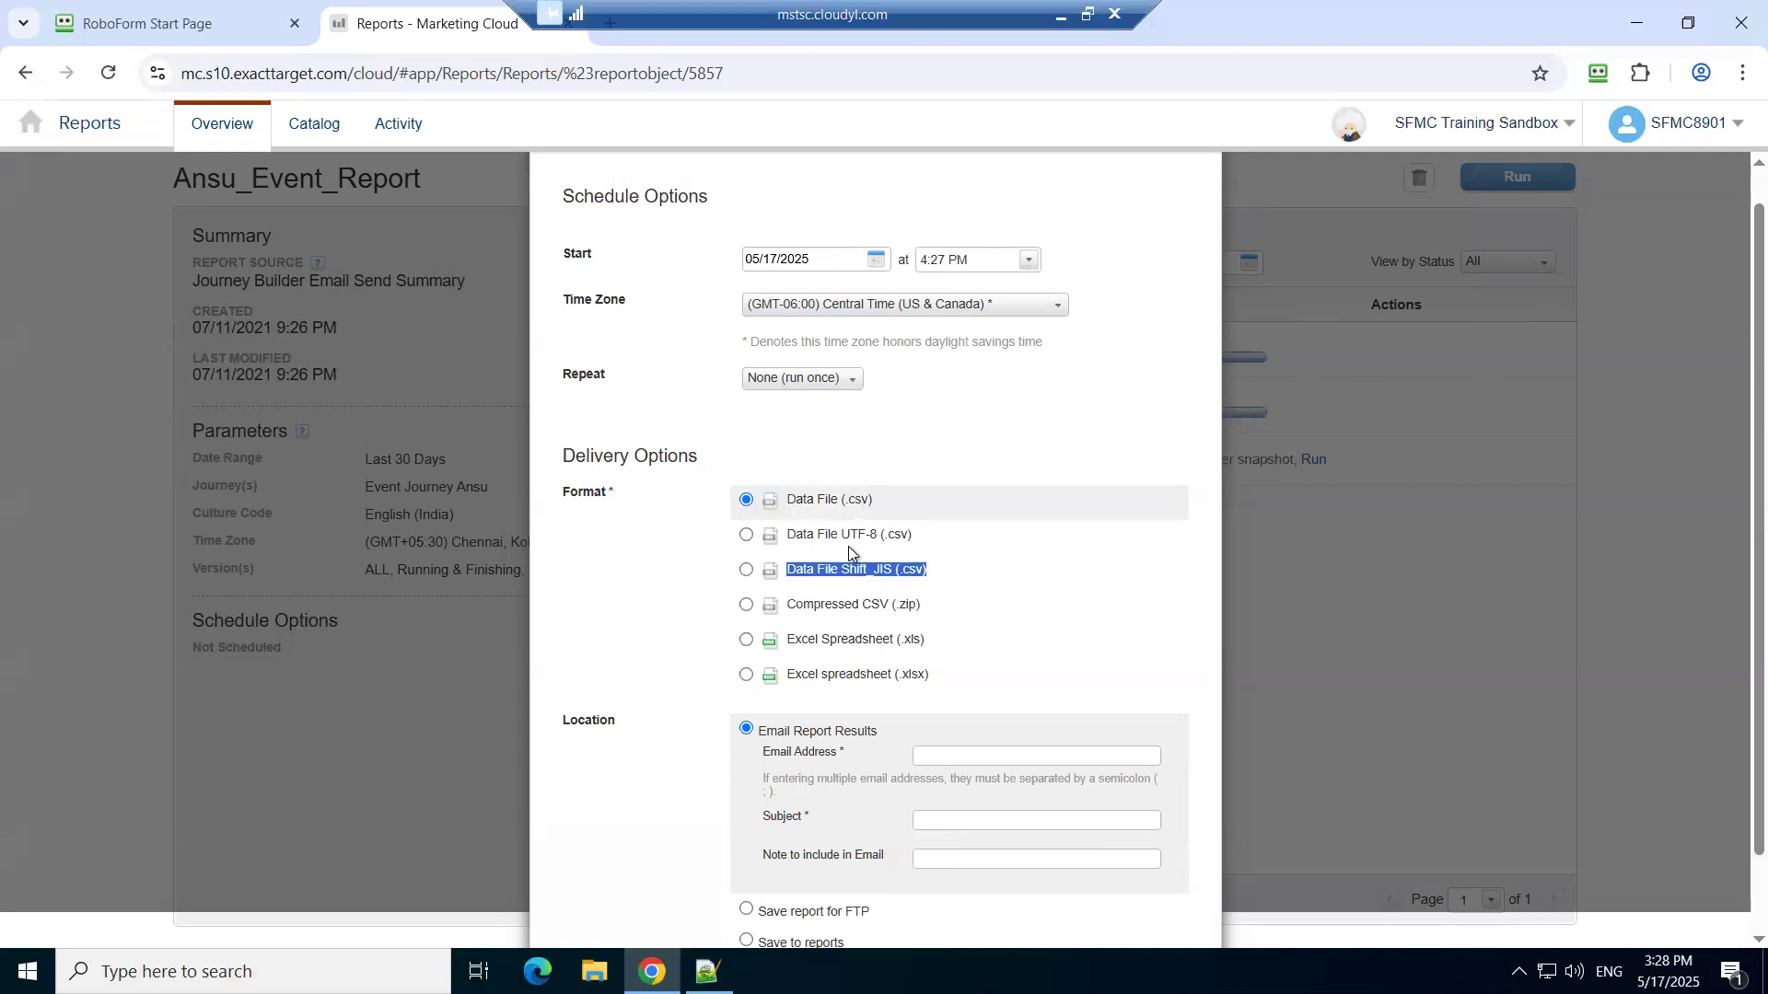
- Examine the Email Report Results and Save report for FTP delivery locations, and close the schedule options without saving
double_click(849, 729)
triple_click(848, 729)
scroll(843, 828, down, 1)
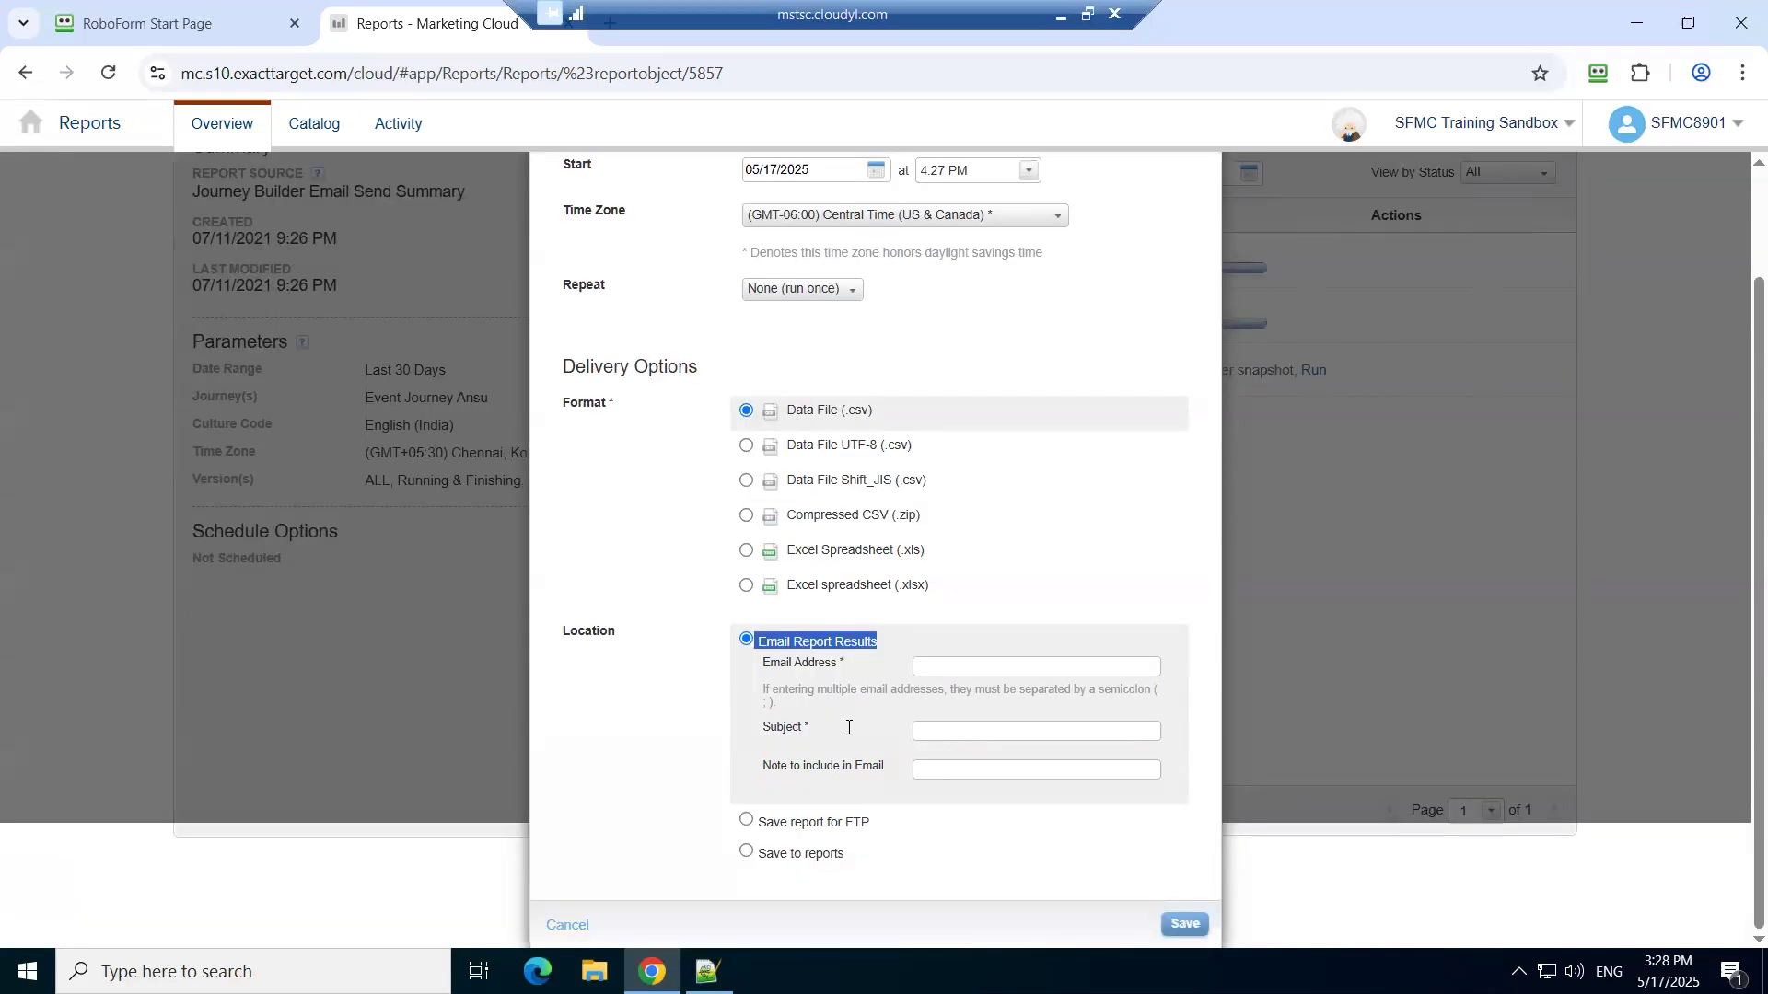
double_click(850, 825)
triple_click(850, 825)
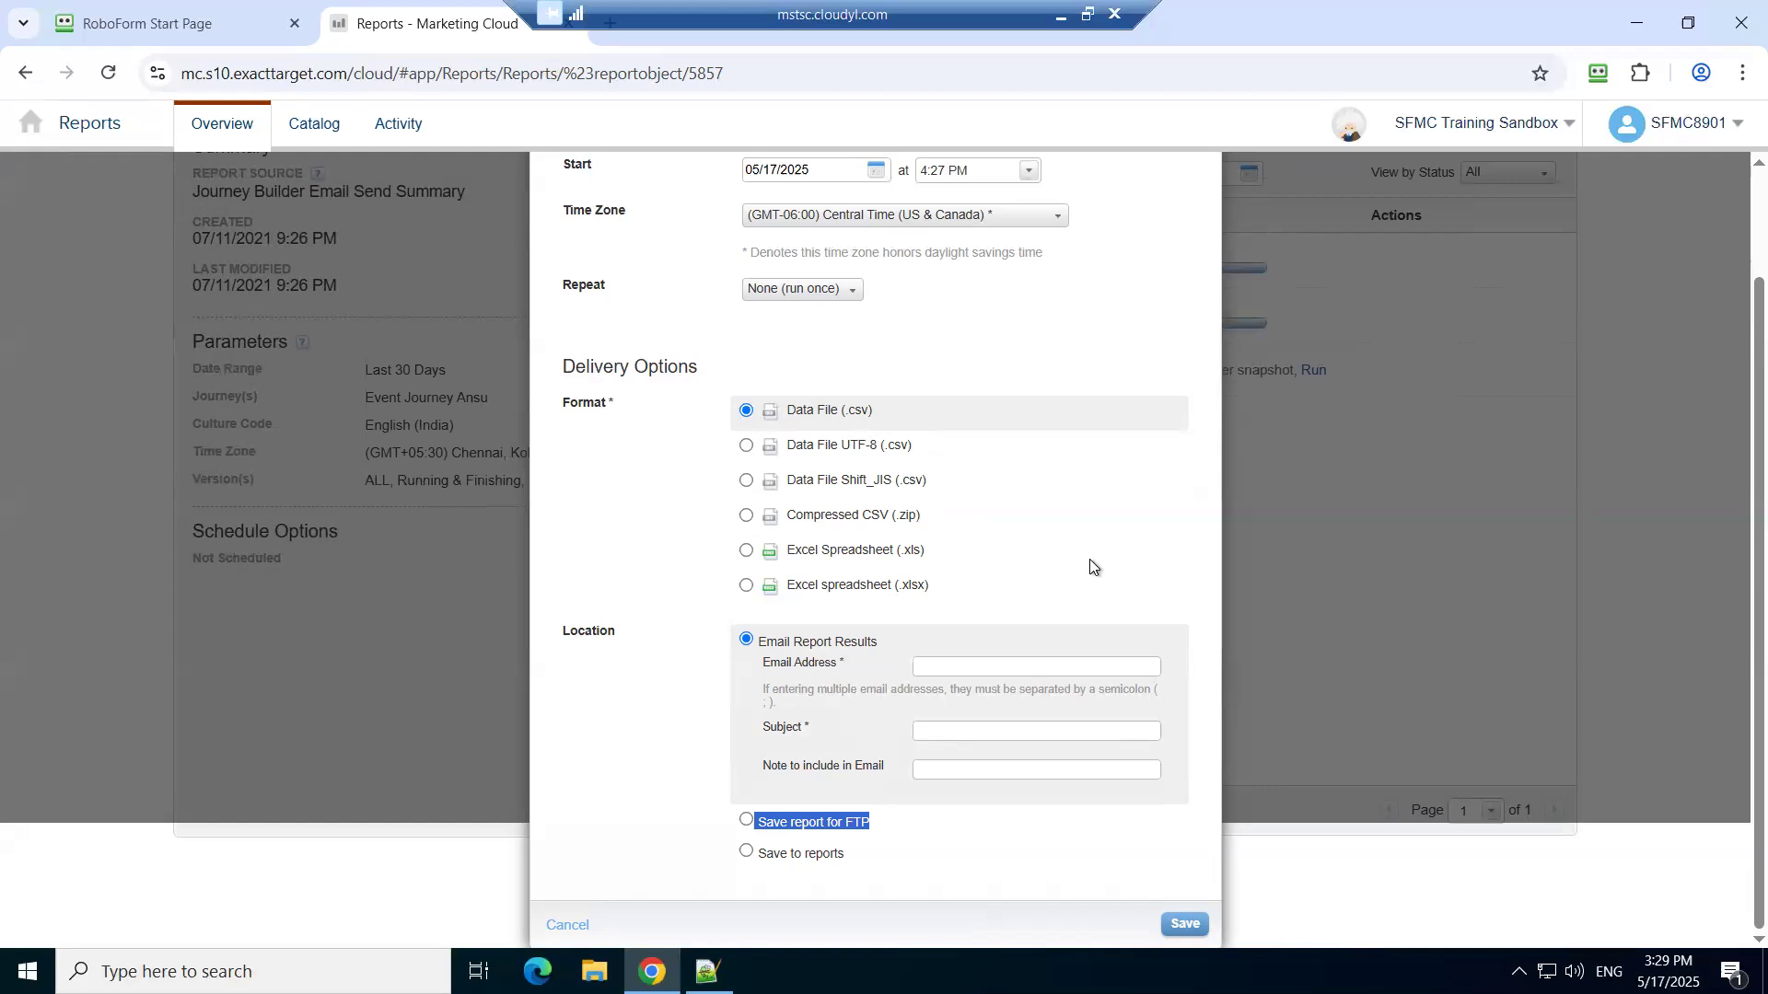
scroll(1328, 525, up, 2)
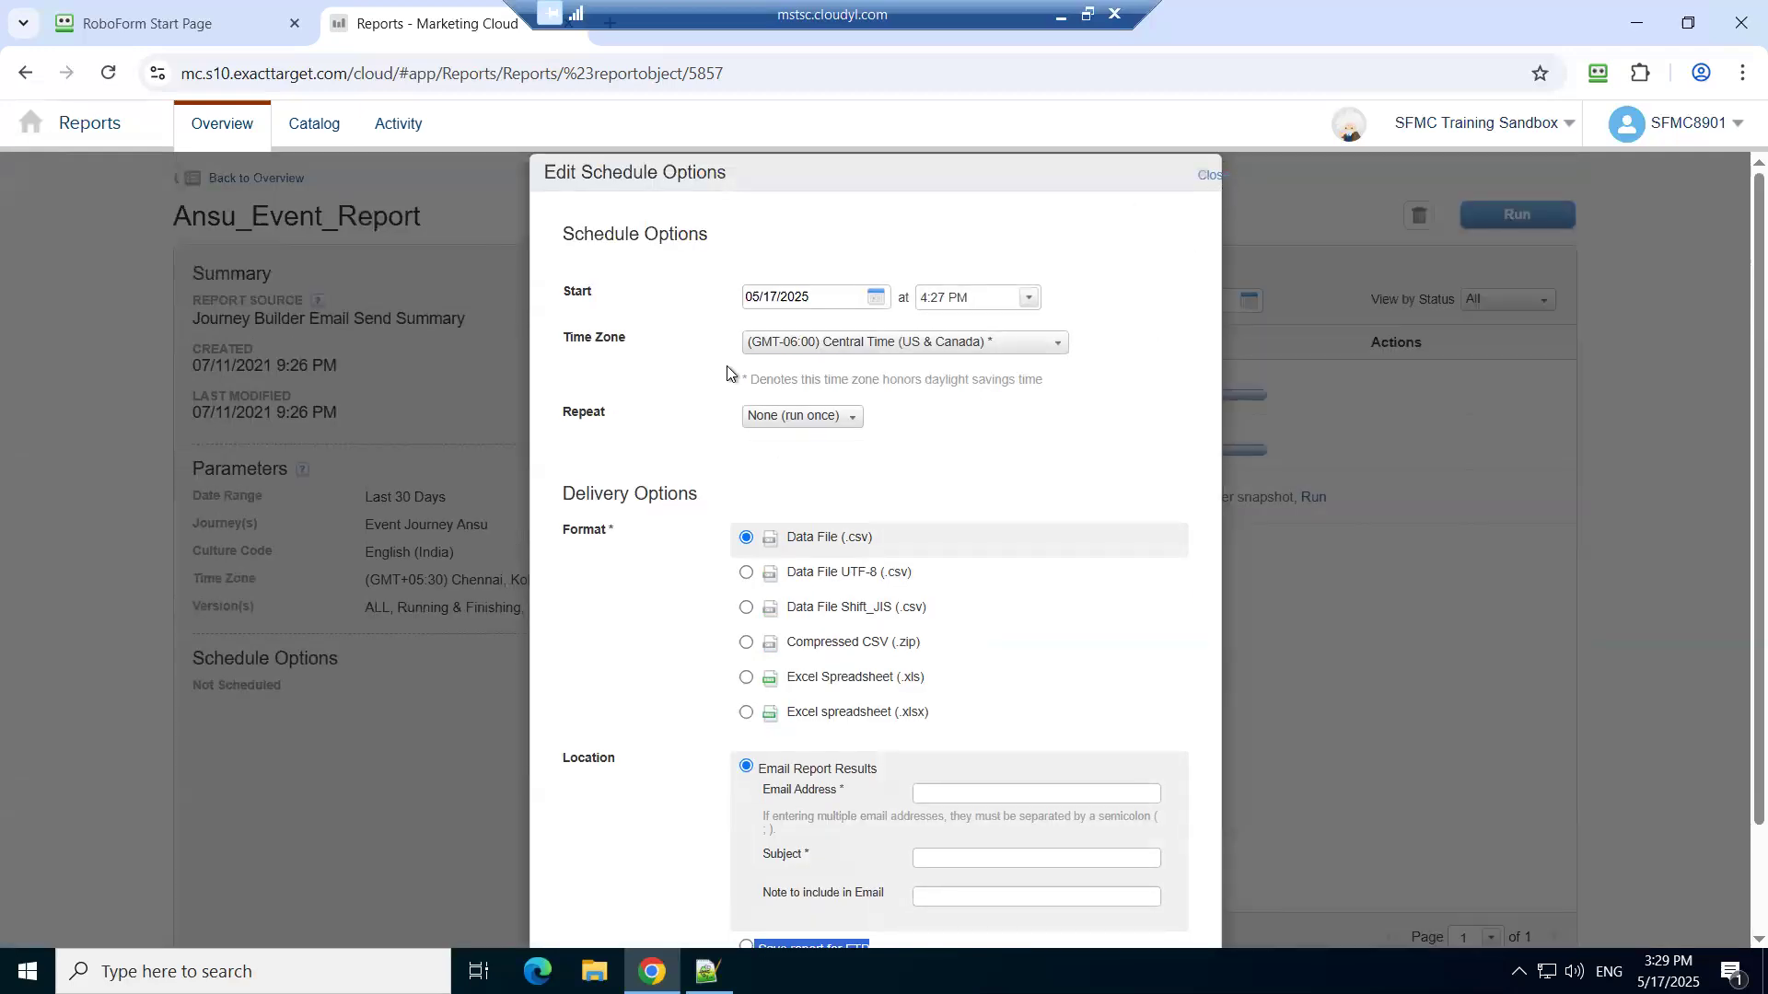
click(1220, 178)
- Open the Report Catalog and look through the available report types and their descriptions
click(316, 126)
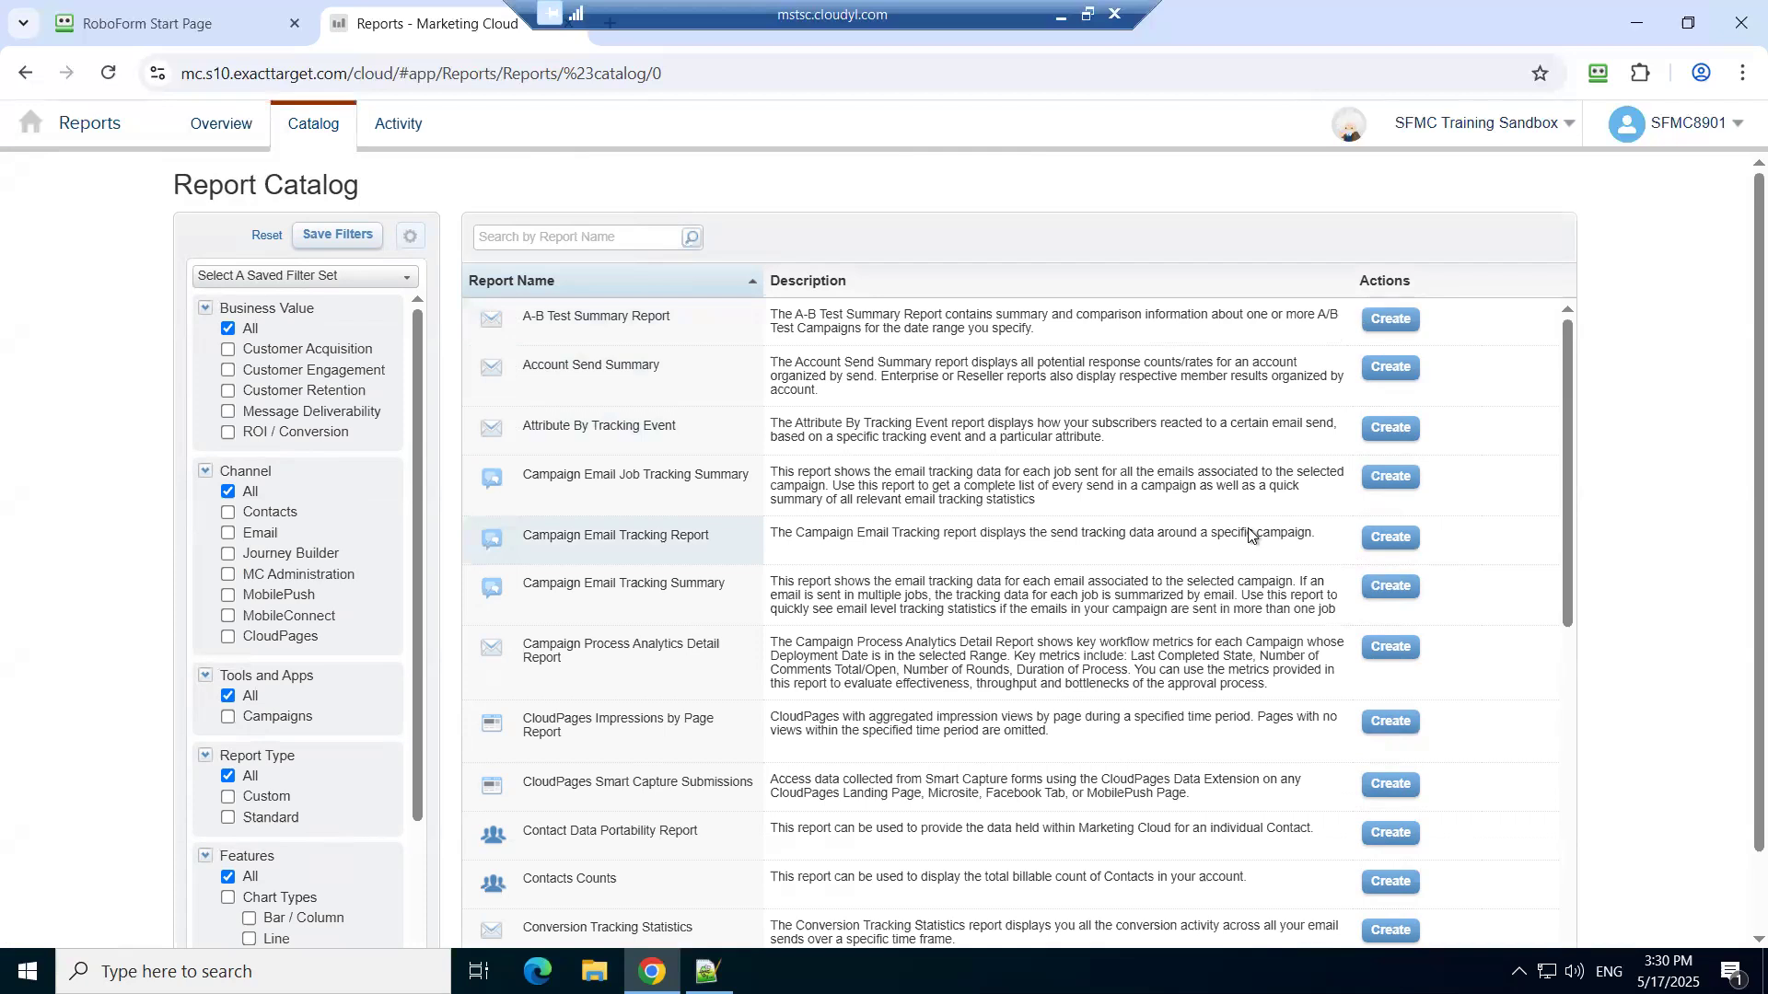
scroll(1250, 535, down, 5)
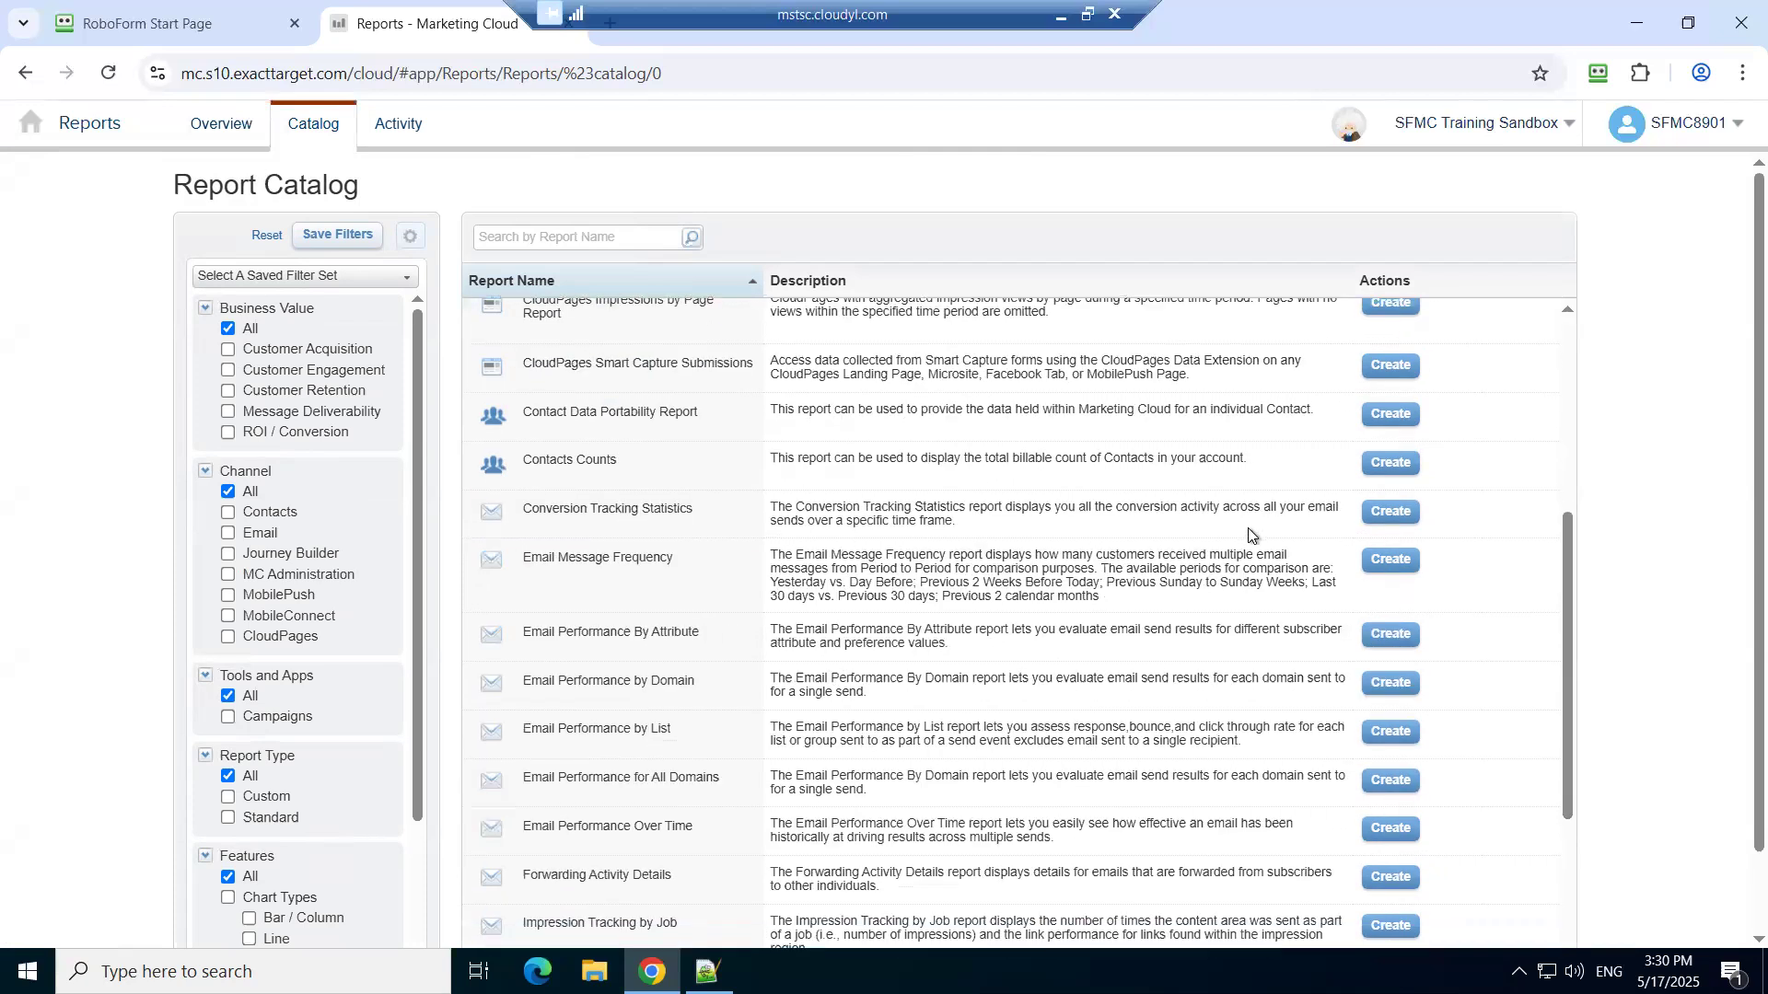
scroll(1250, 535, down, 3)
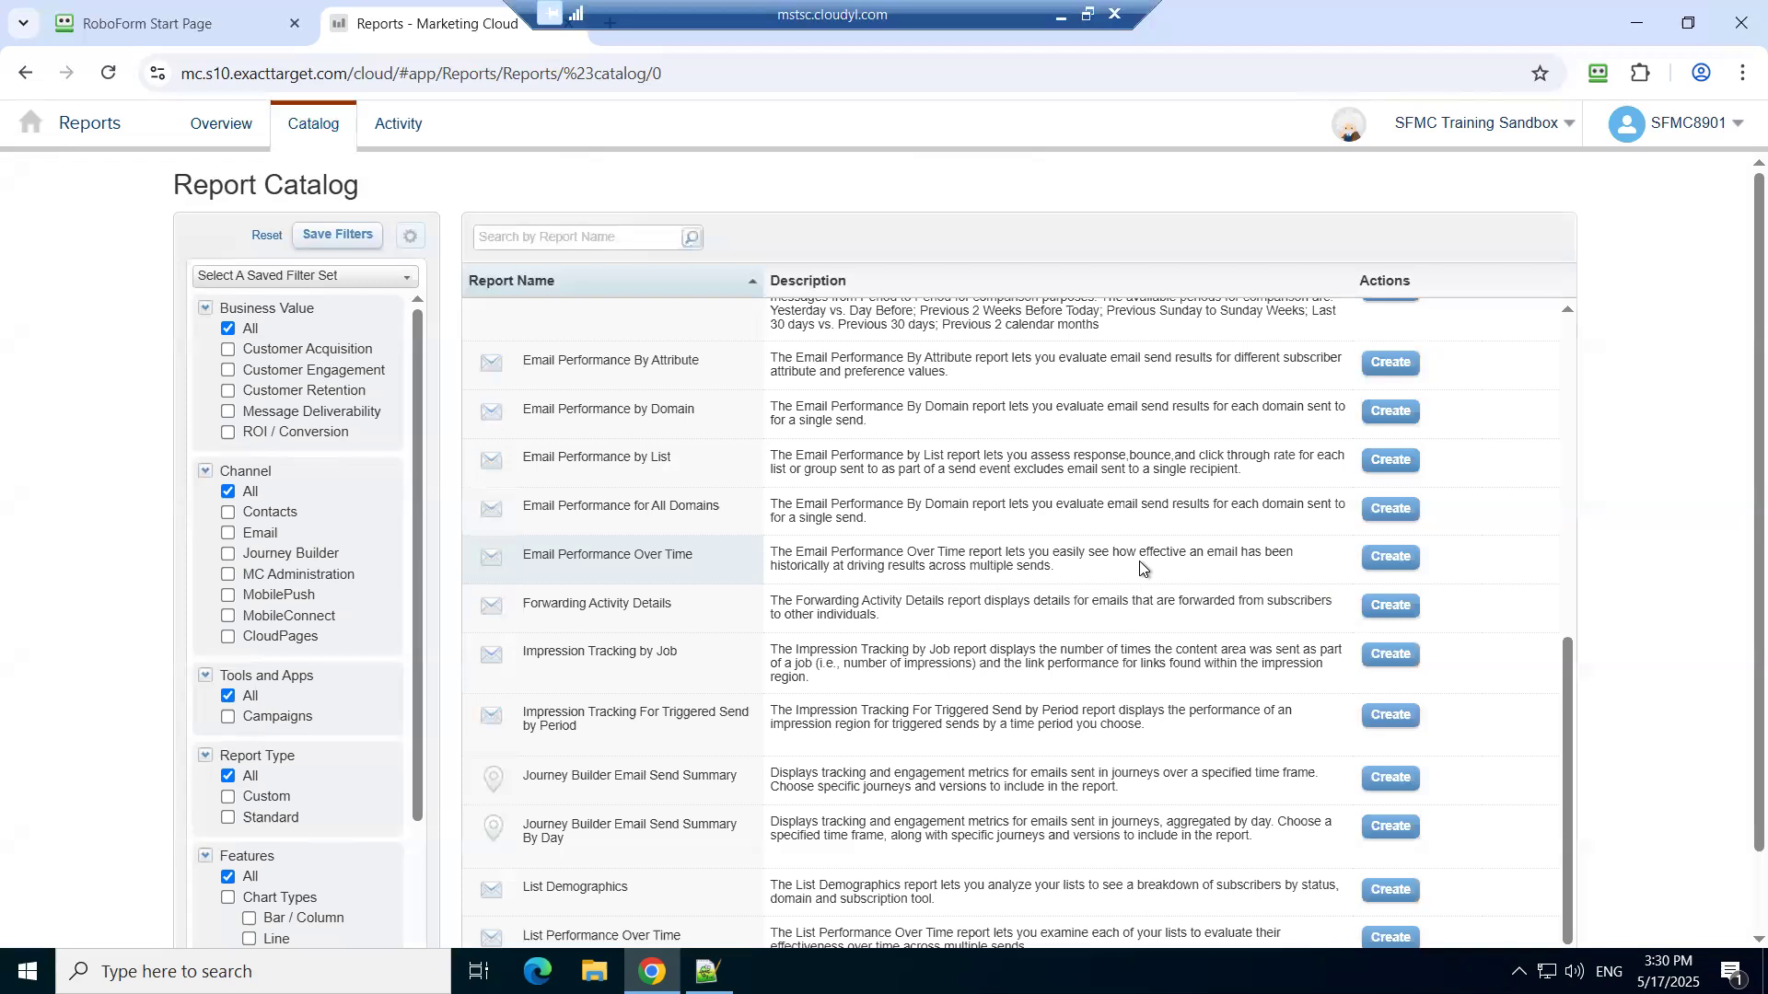
scroll(1140, 567, up, 6)
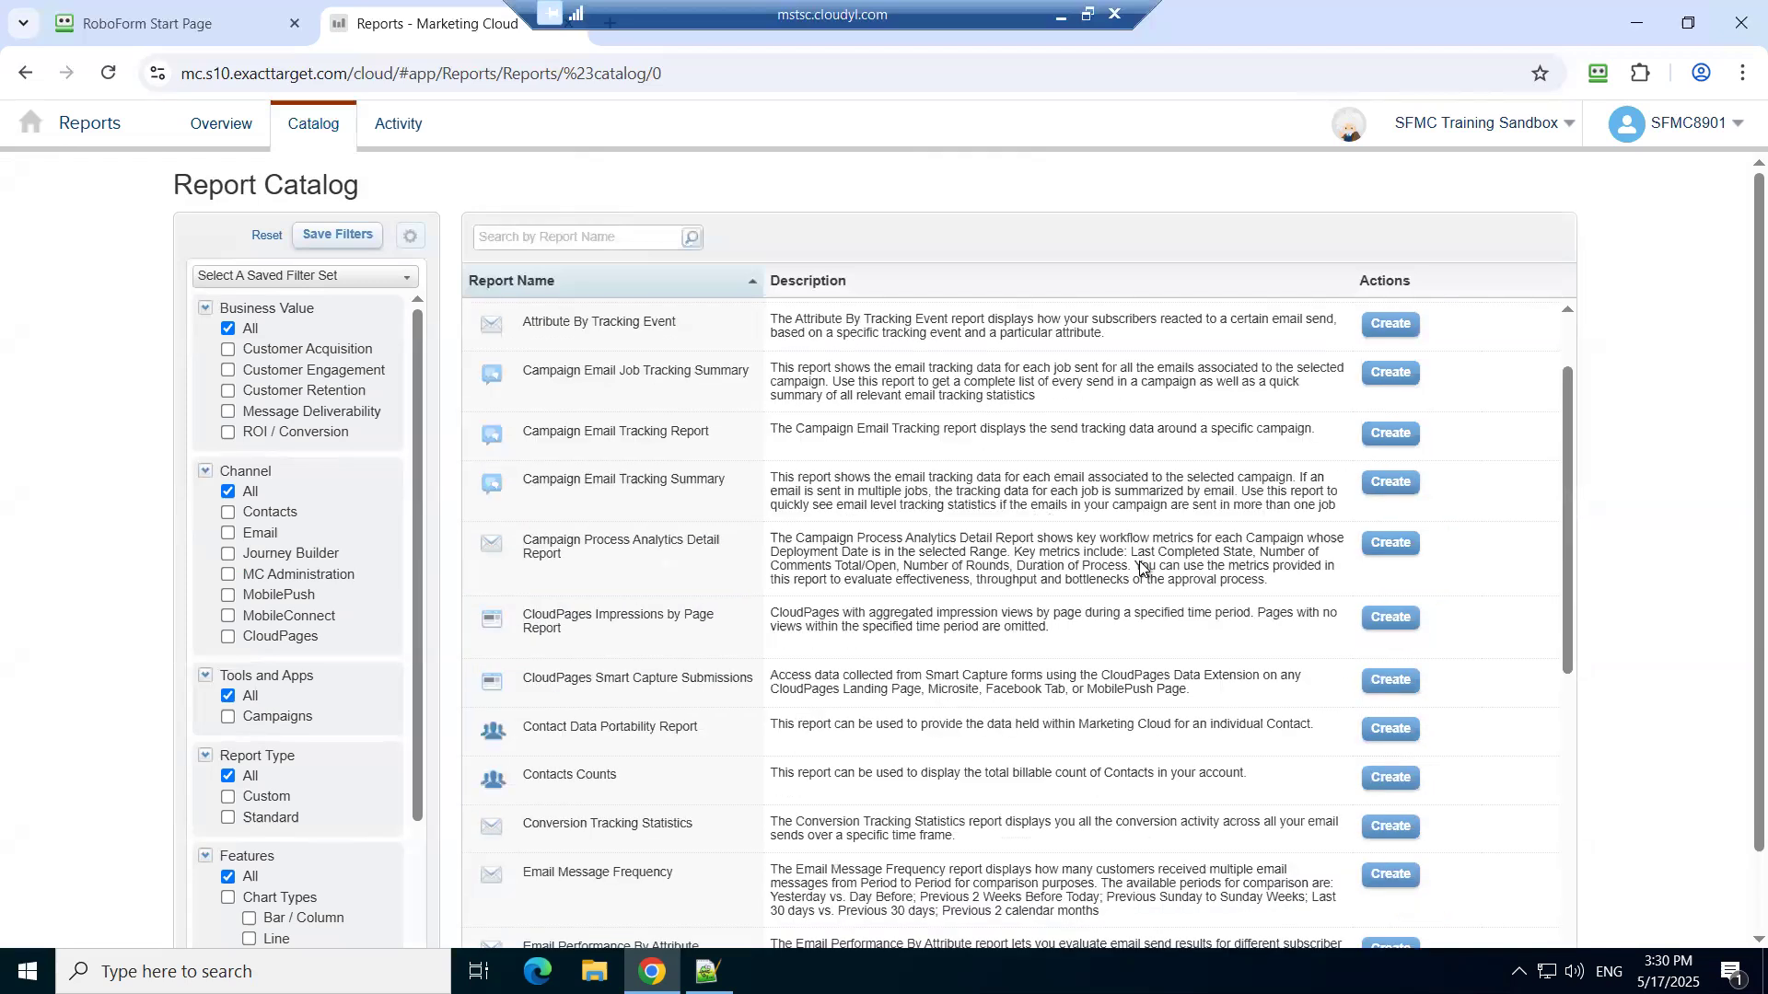
scroll(1003, 394, up, 1)
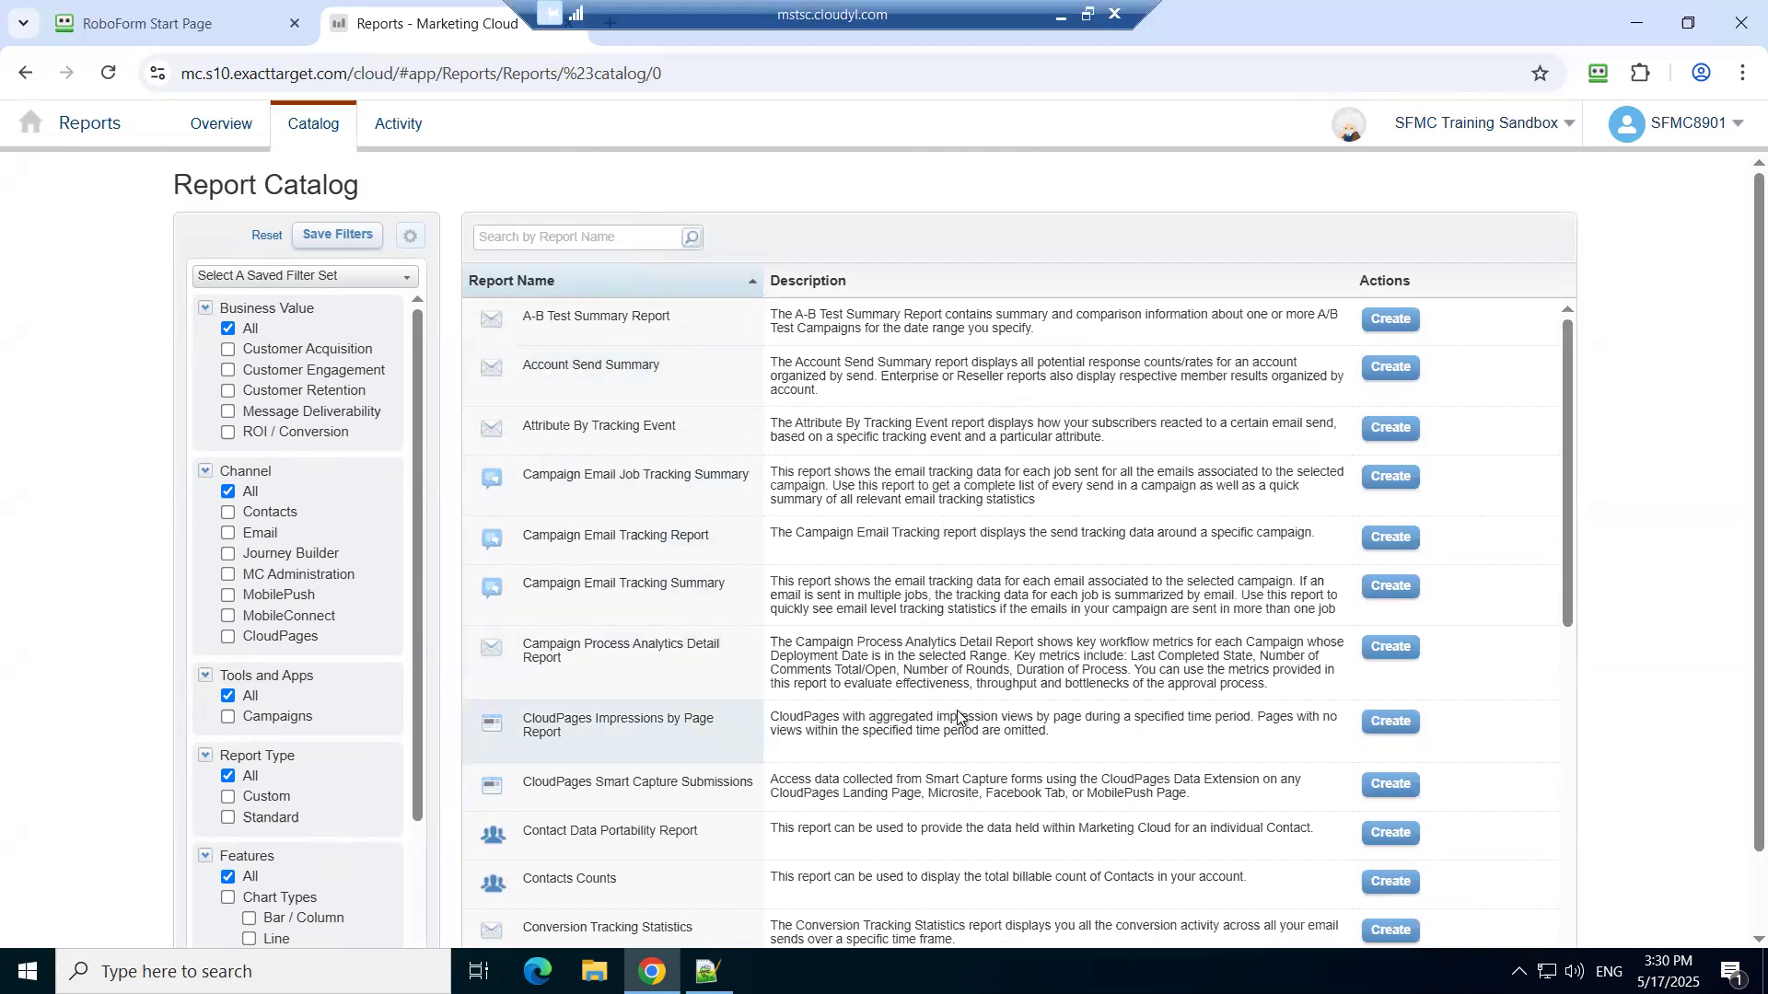
- Find the Journey Builder Email Send Summary report in the Report Catalog and start creating it
scroll(1002, 663, down, 2)
scroll(1002, 663, down, 3)
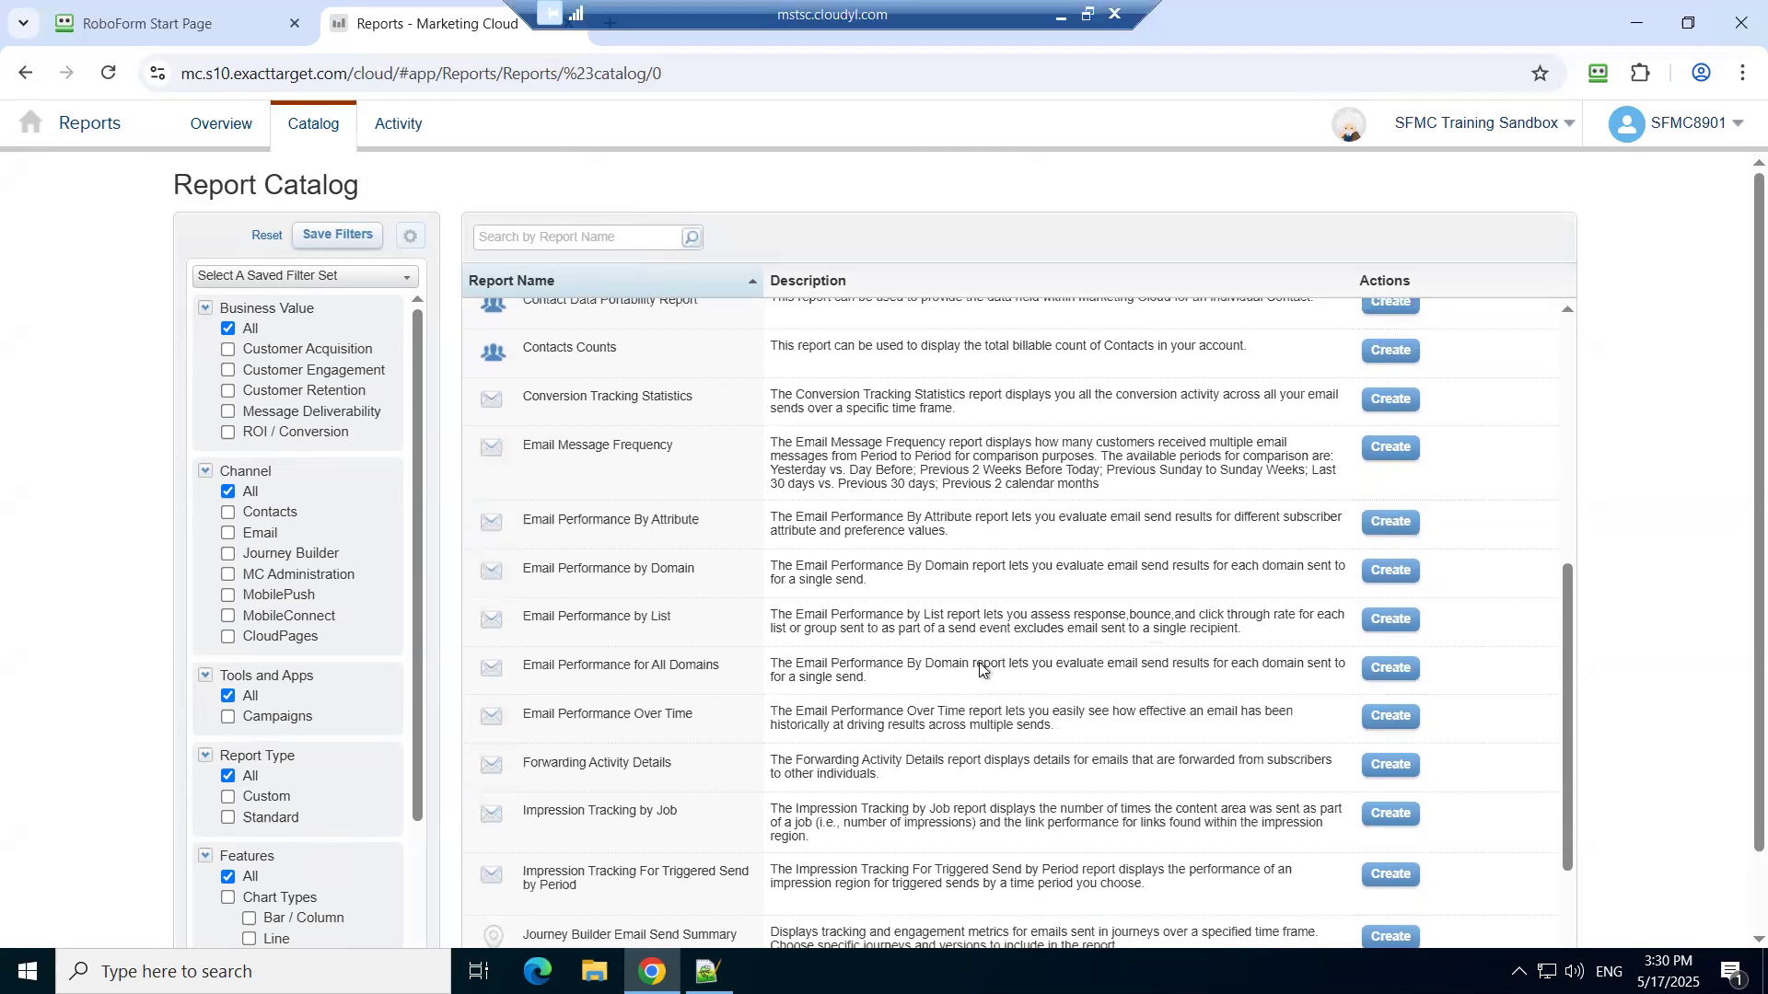
scroll(980, 669, down, 2)
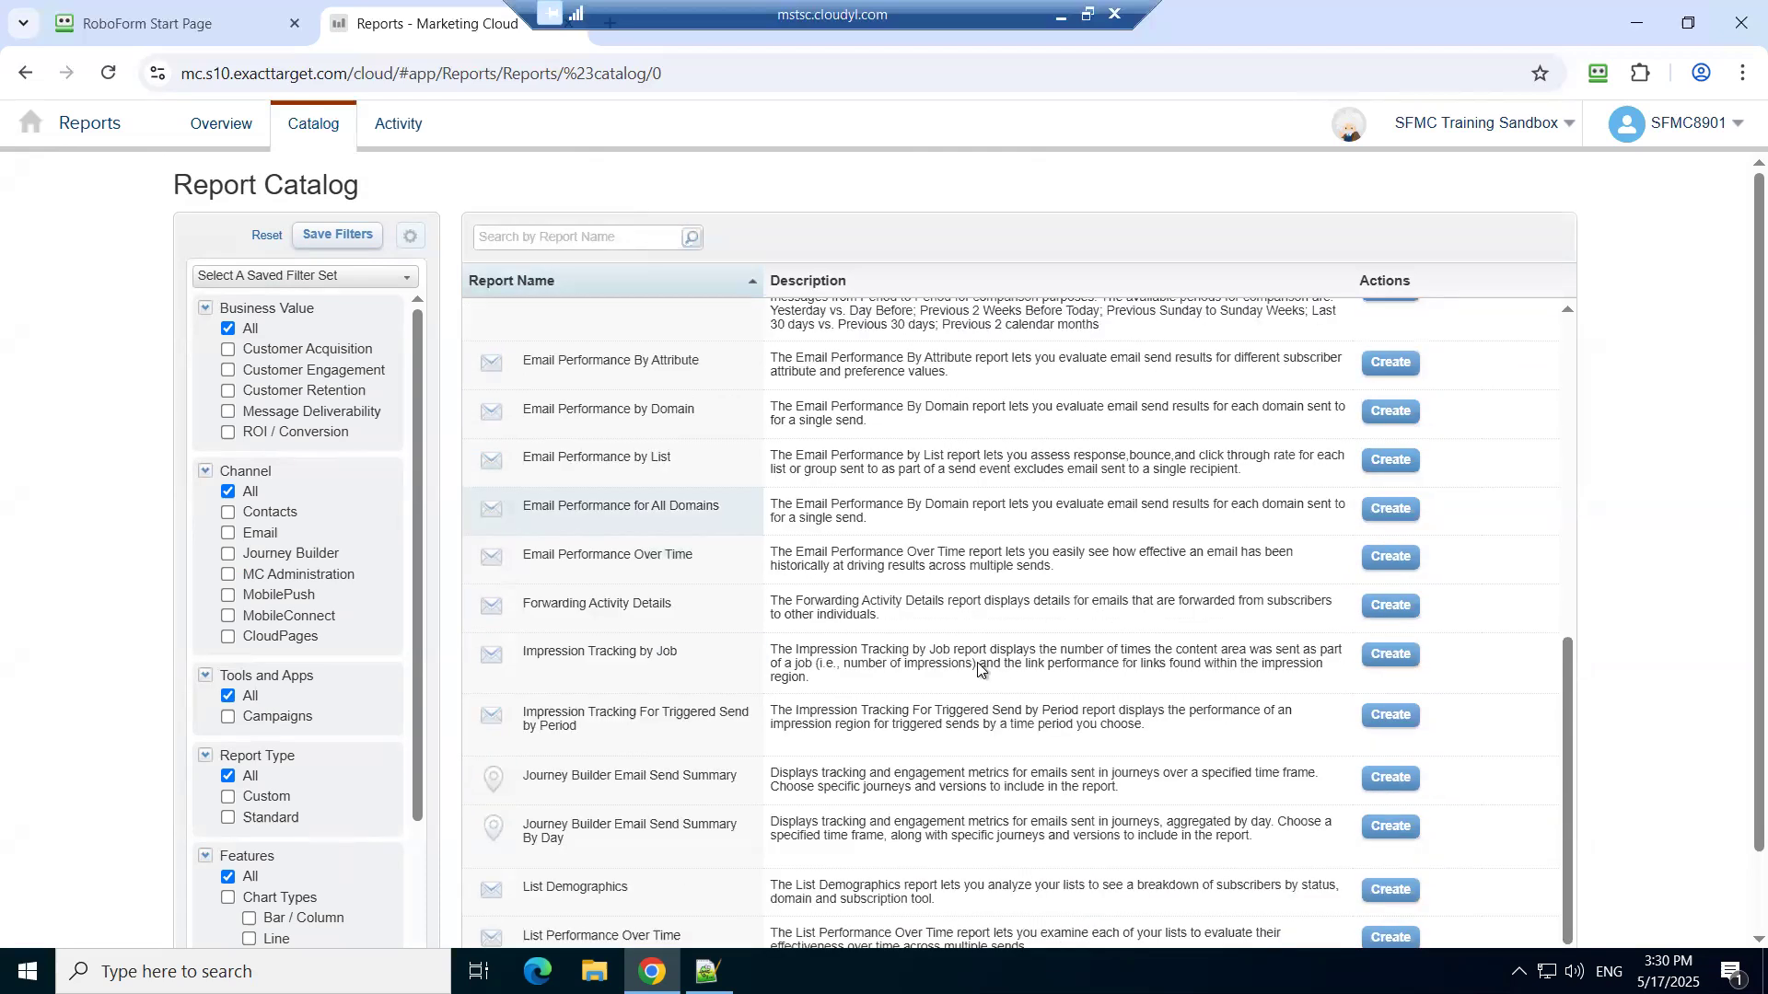
triple_click(1021, 781)
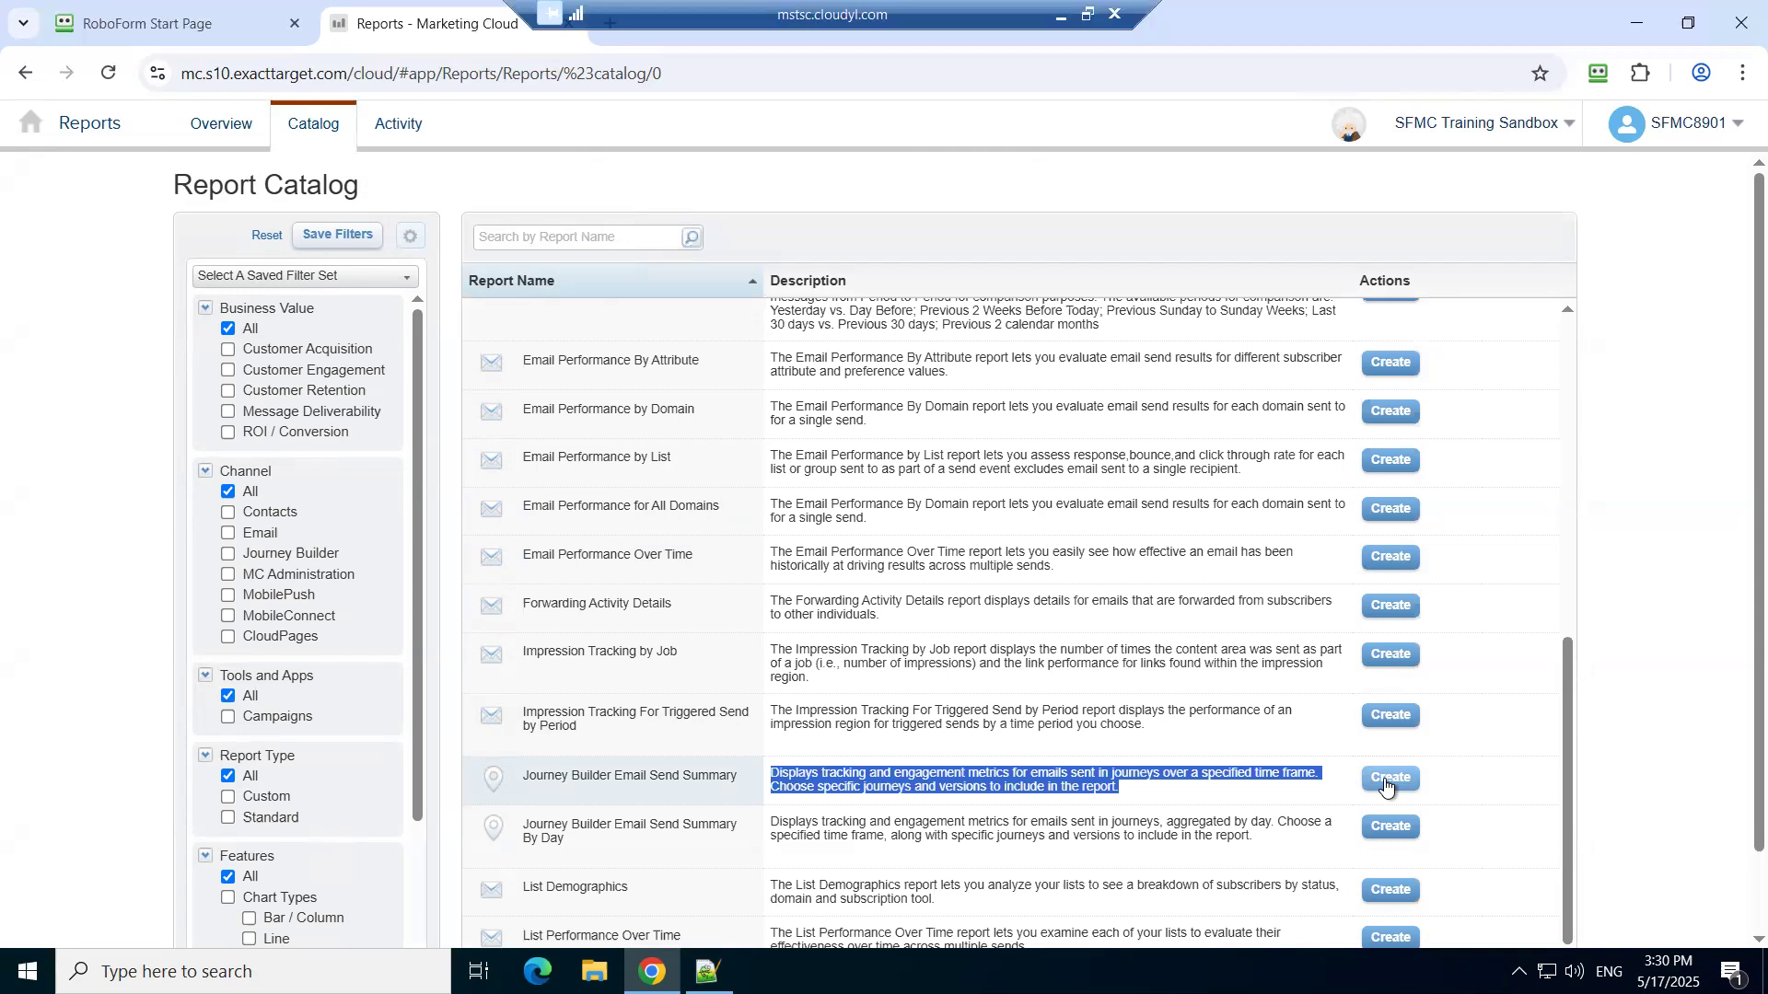
click(1386, 783)
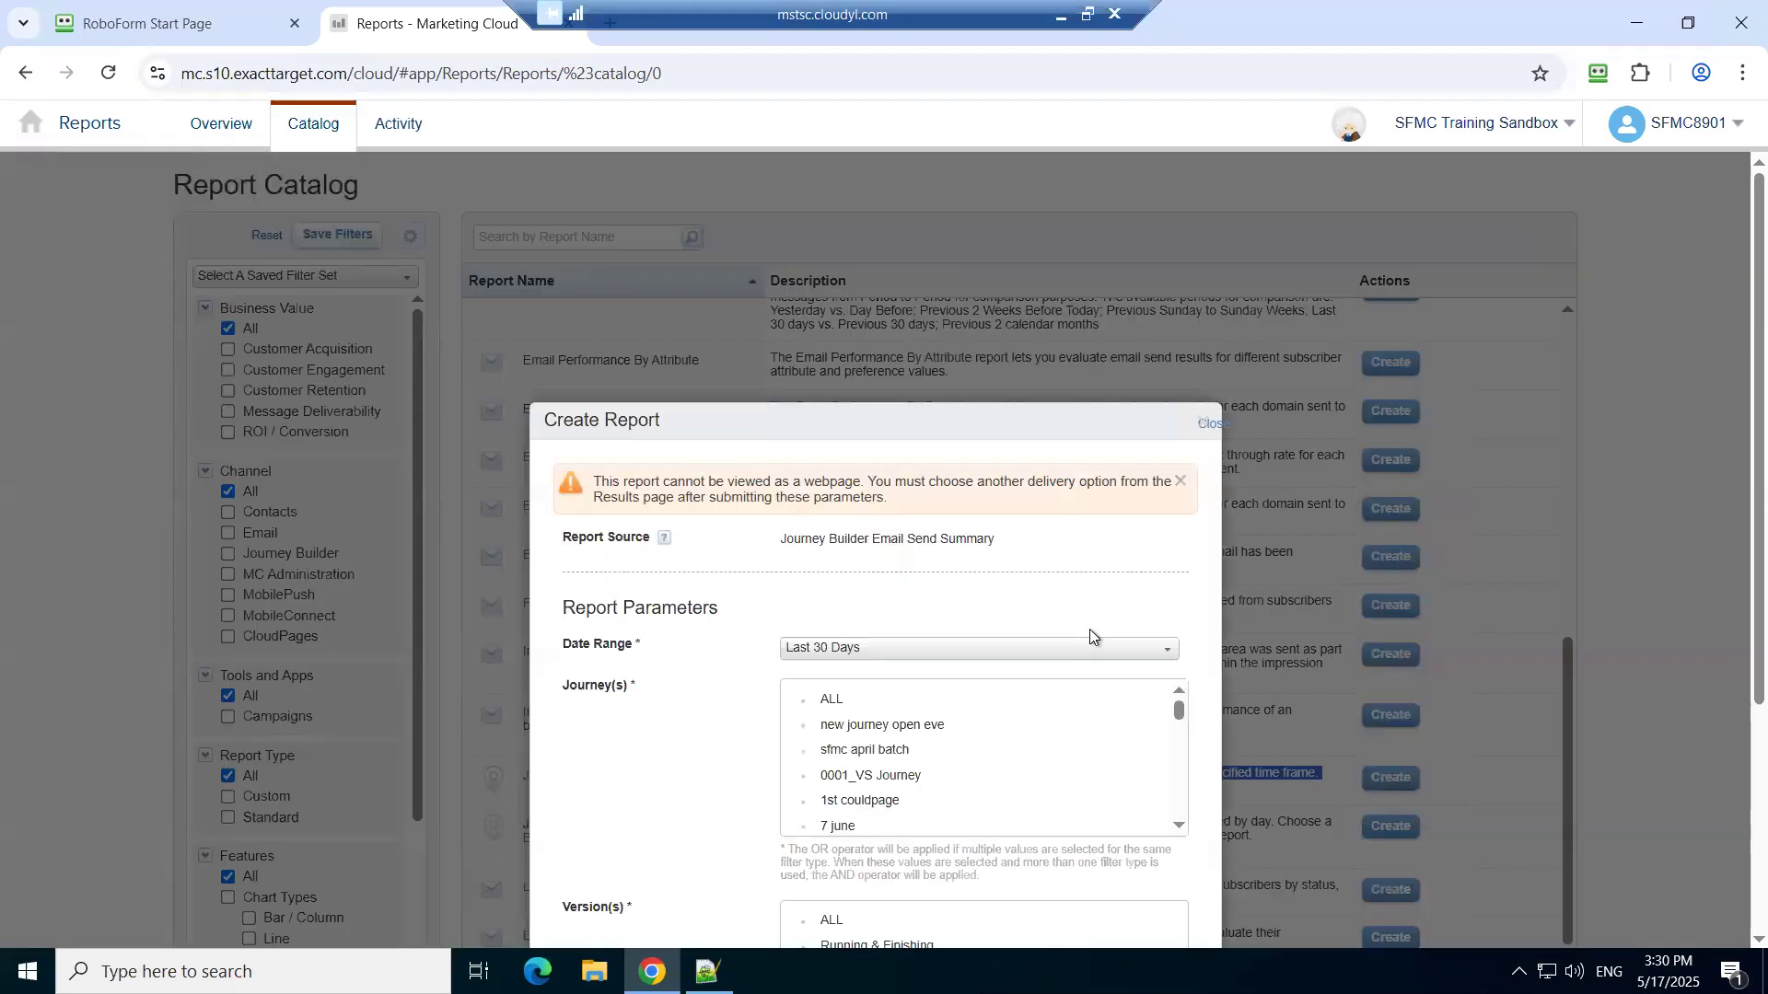
- Set the report's date range to Last 30 Days and select the undated Anniversary Send journey
scroll(1090, 628, down, 4)
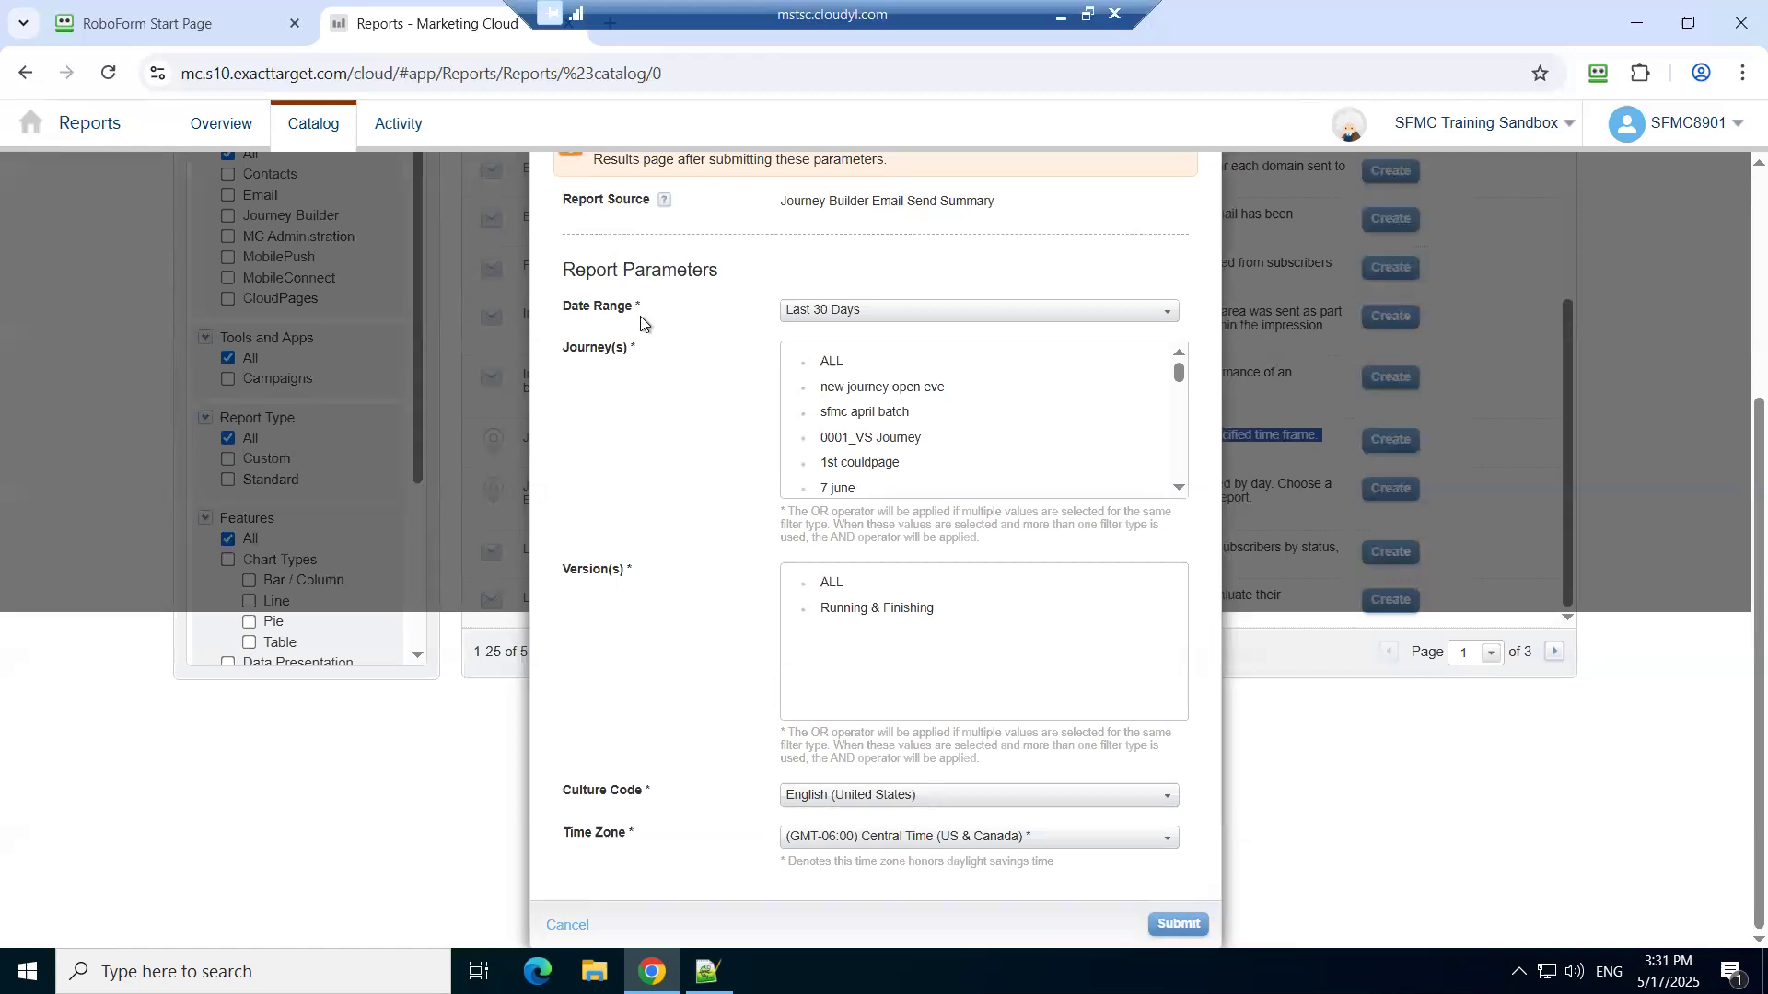
click(1119, 313)
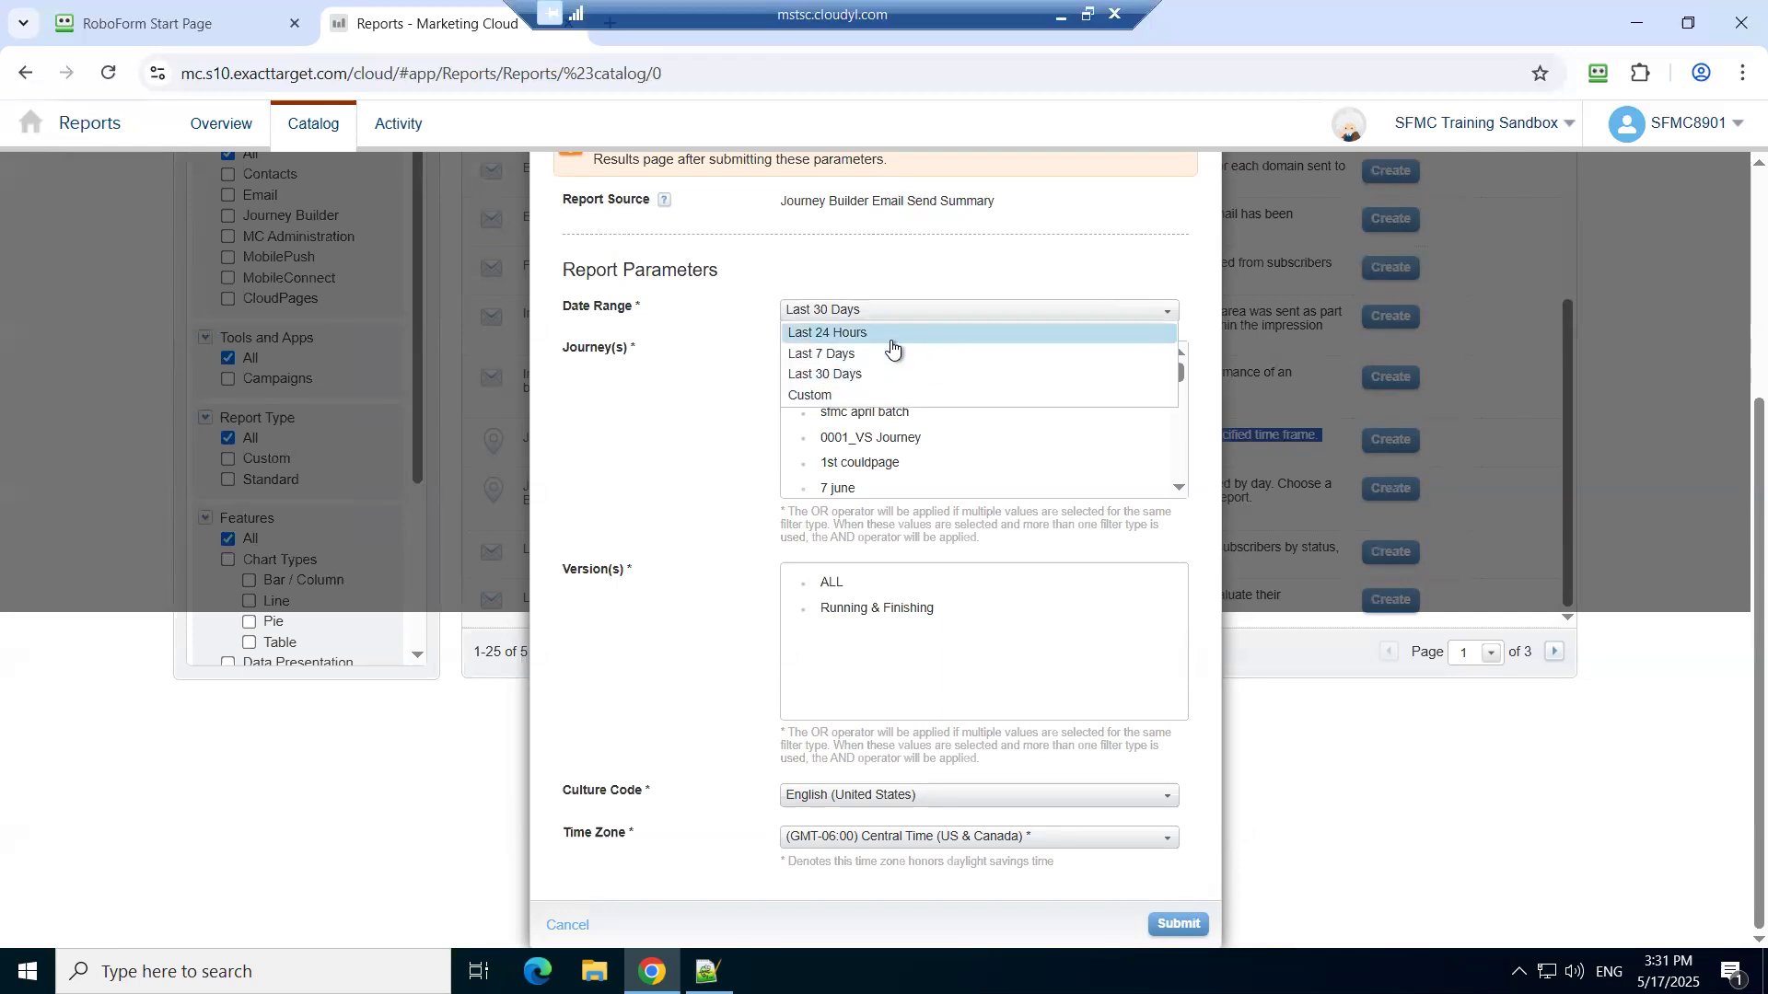
click(882, 375)
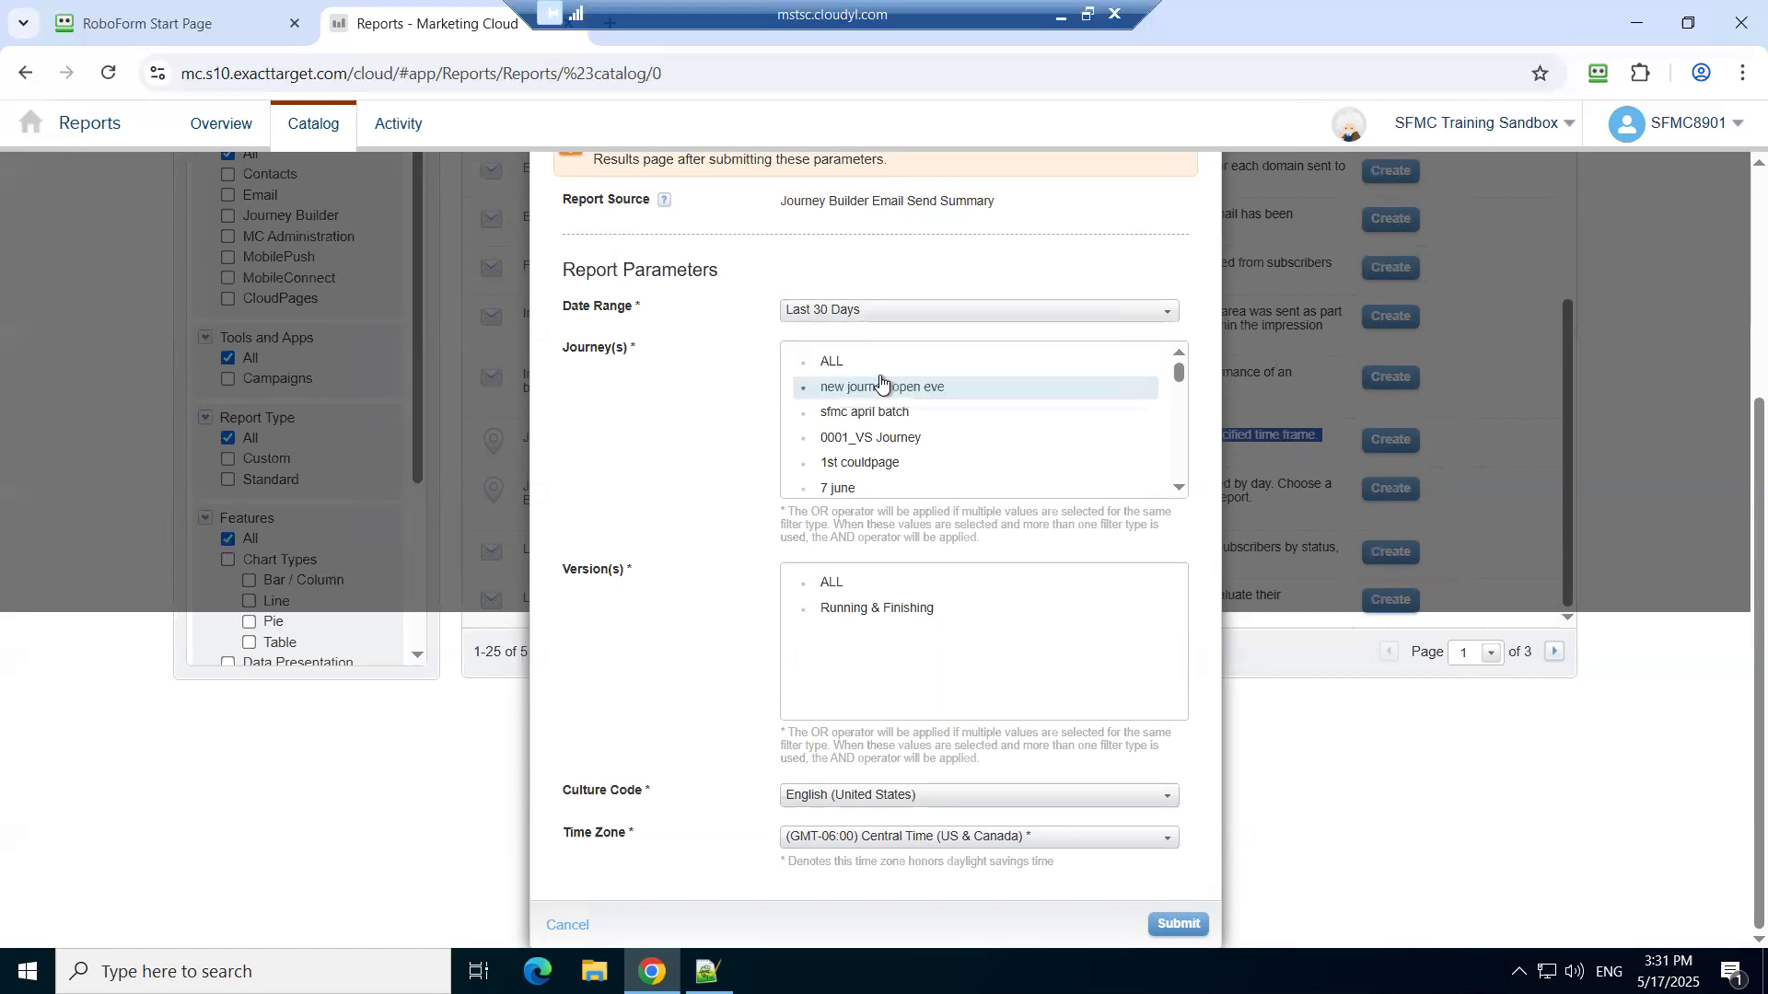
click(971, 463)
scroll(974, 460, down, 1)
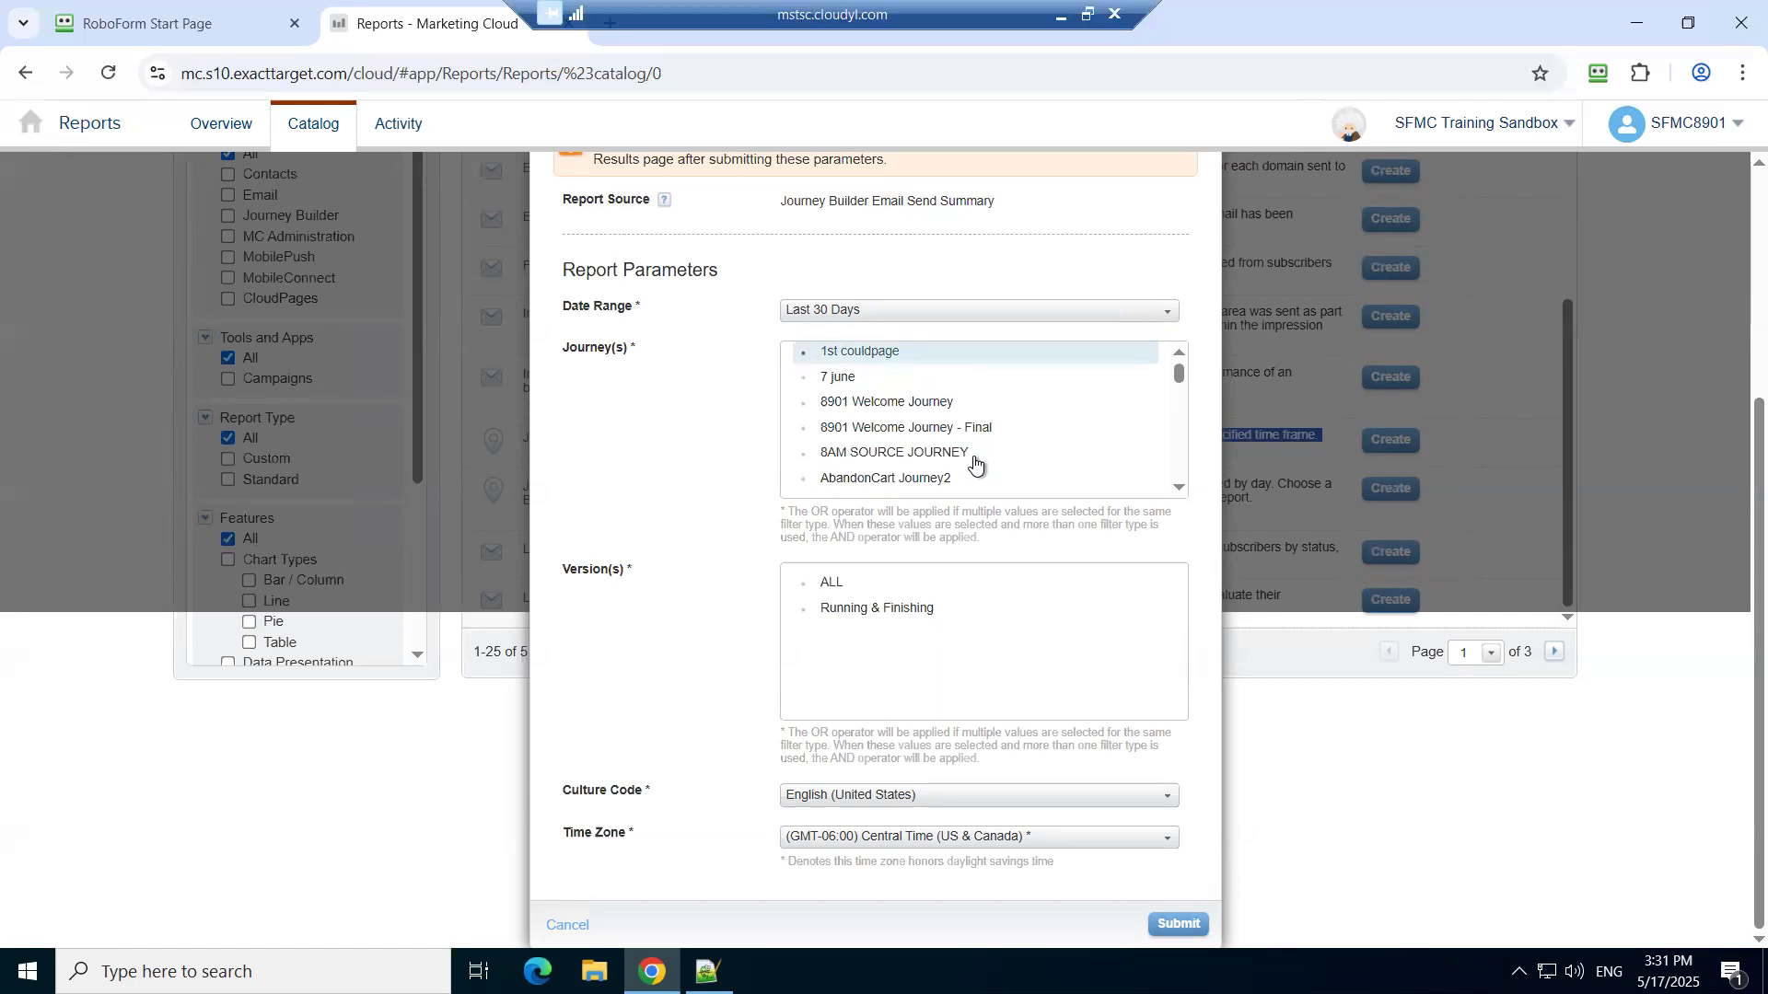
scroll(976, 467, down, 2)
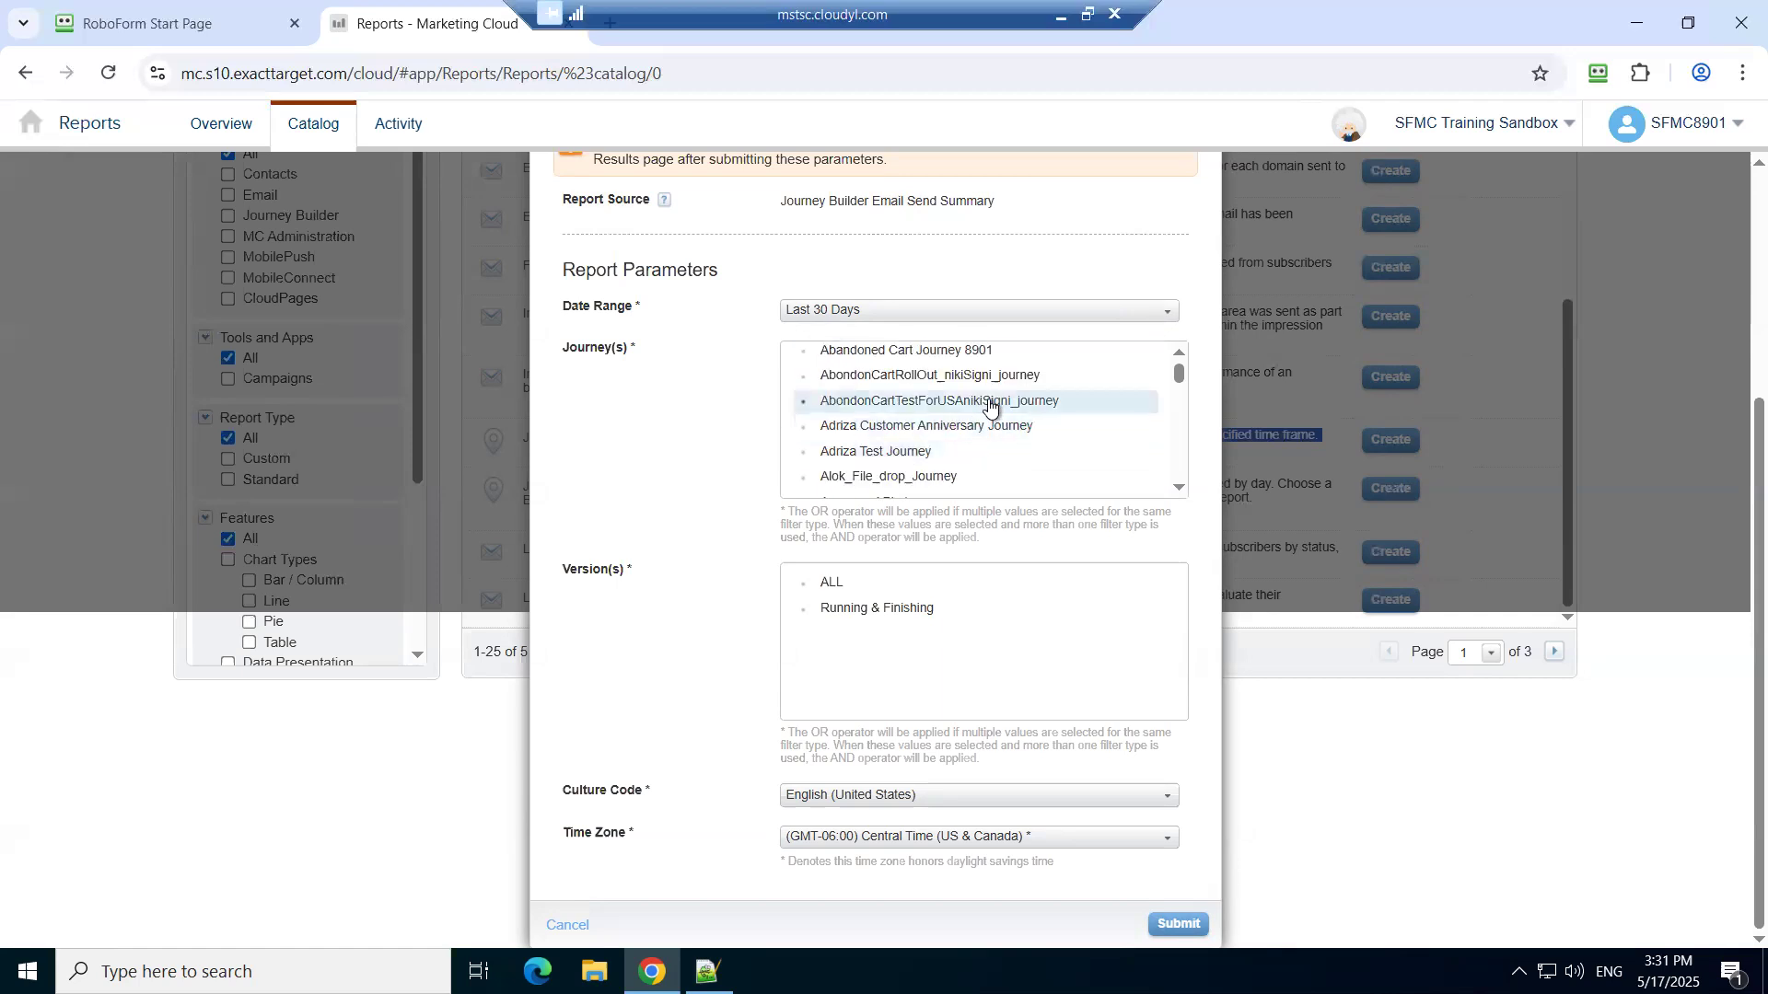
scroll(990, 405, down, 3)
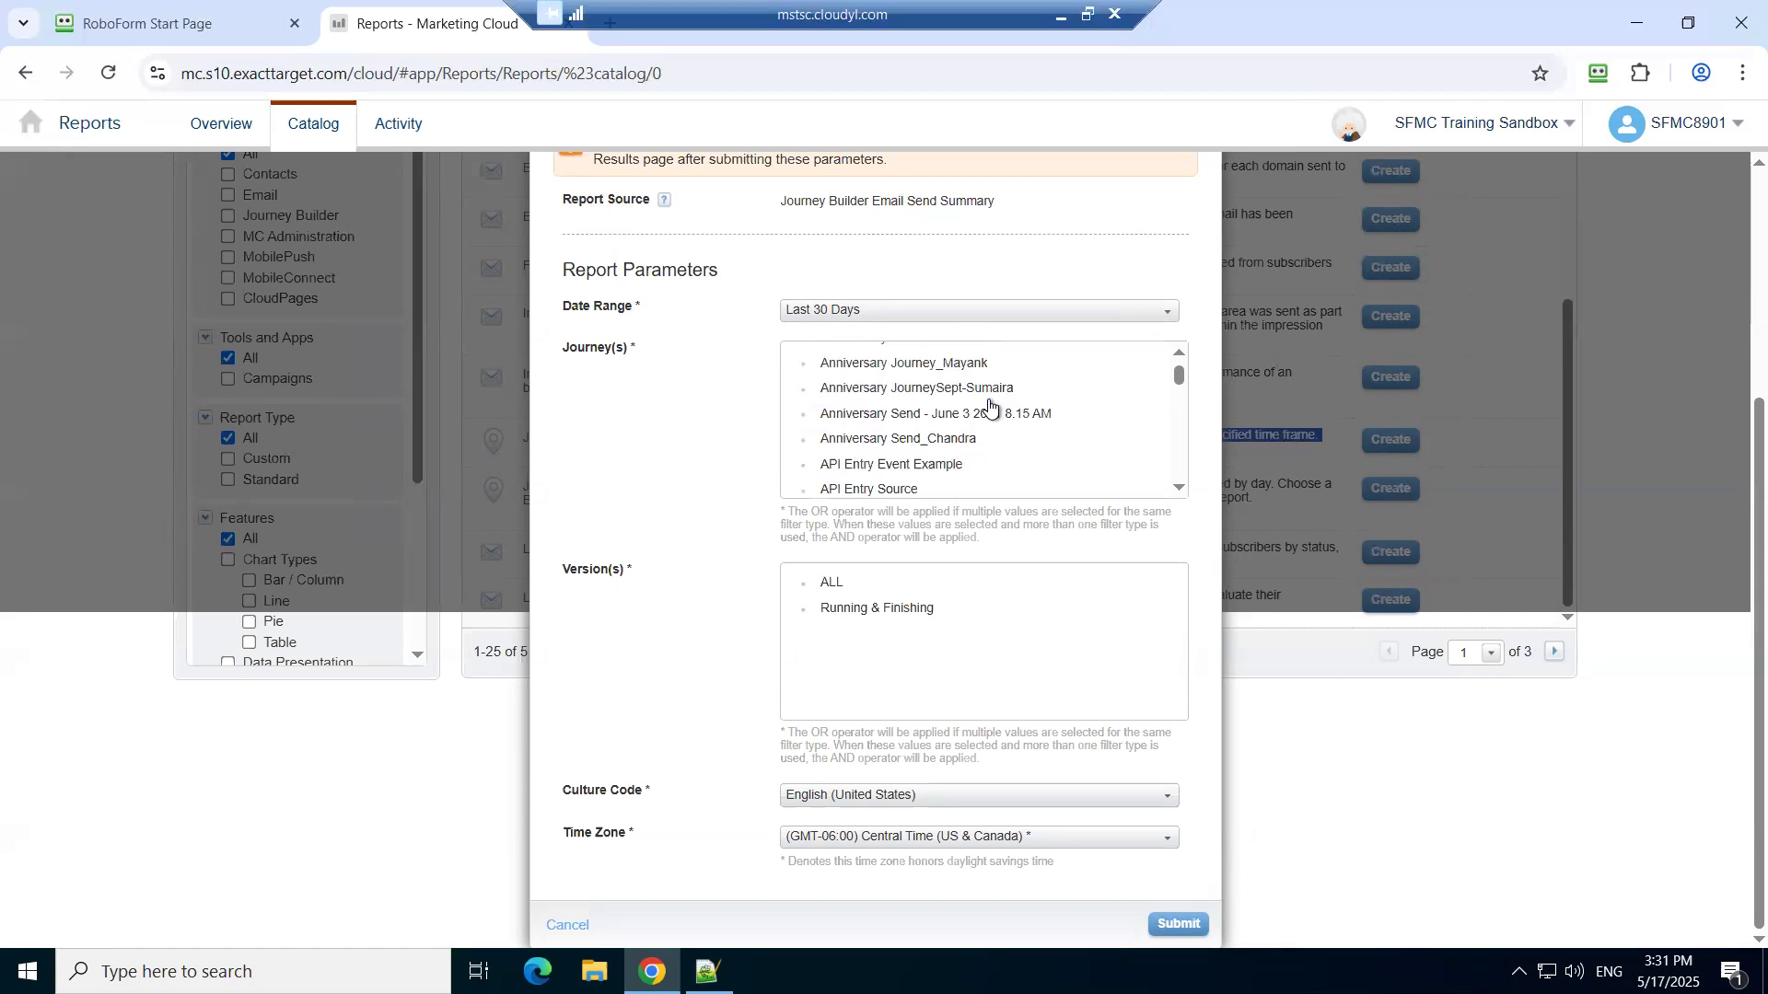
click(957, 441)
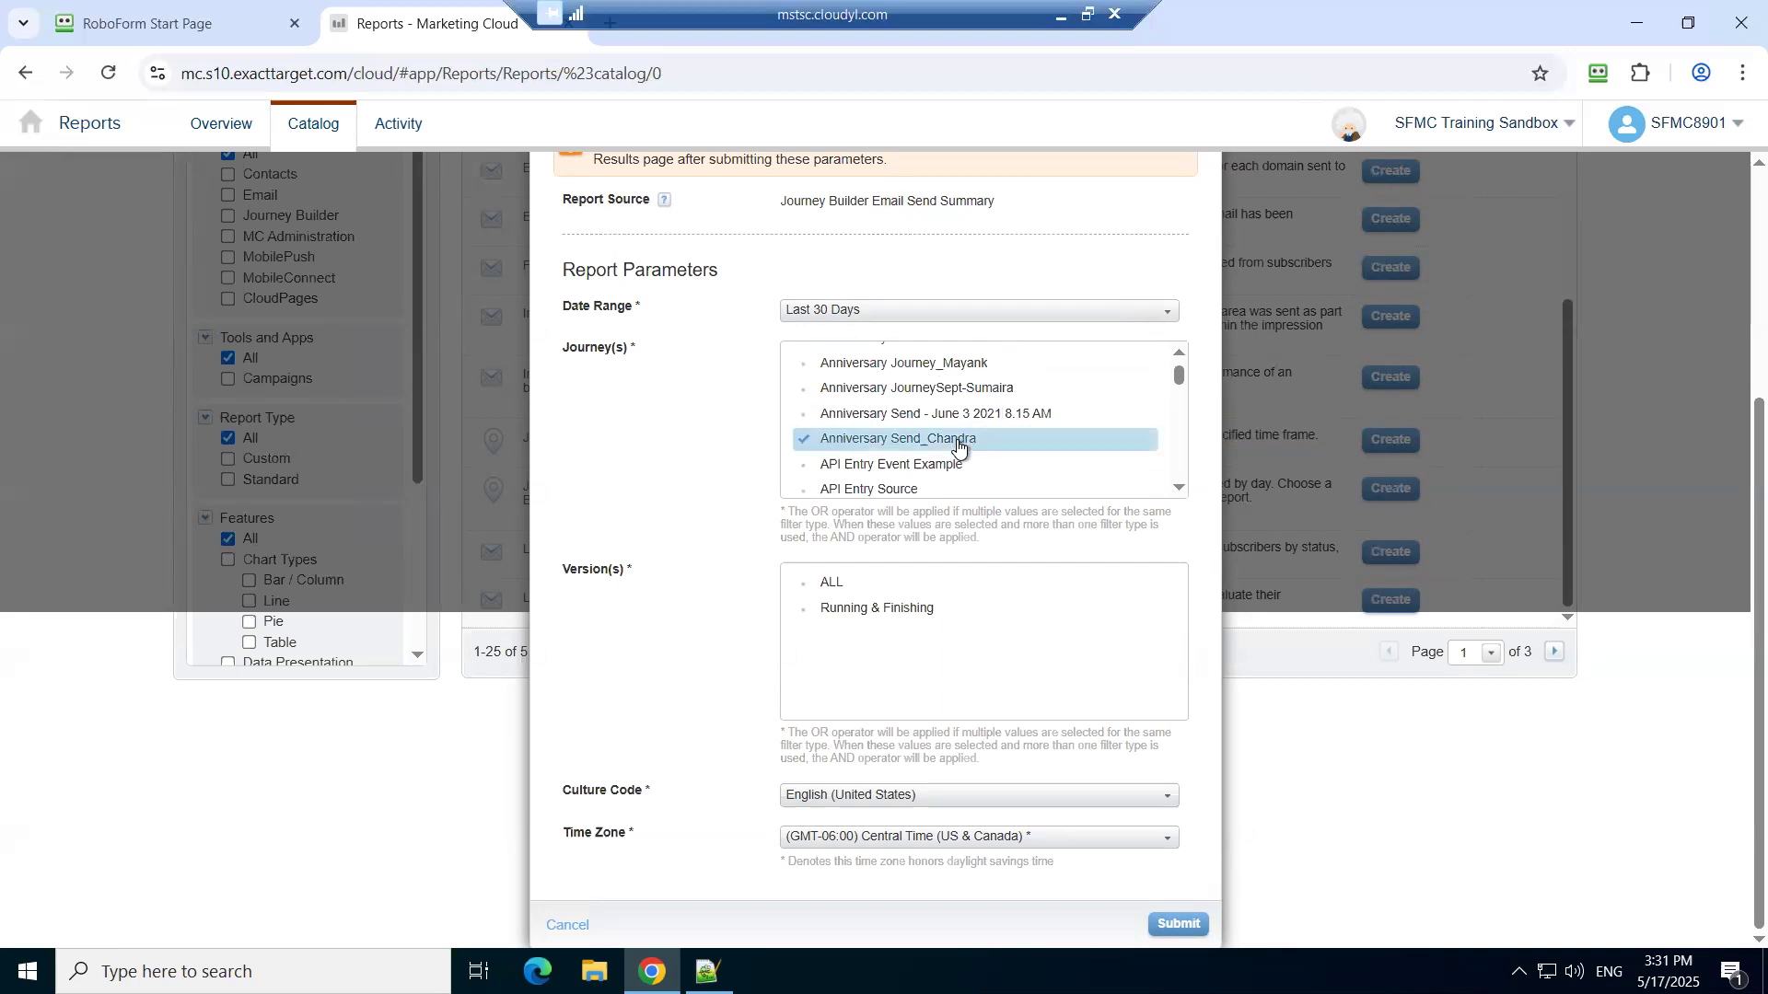
- Select the ALL and Running & Finishing versions and submit the report parameters
click(900, 585)
click(1169, 923)
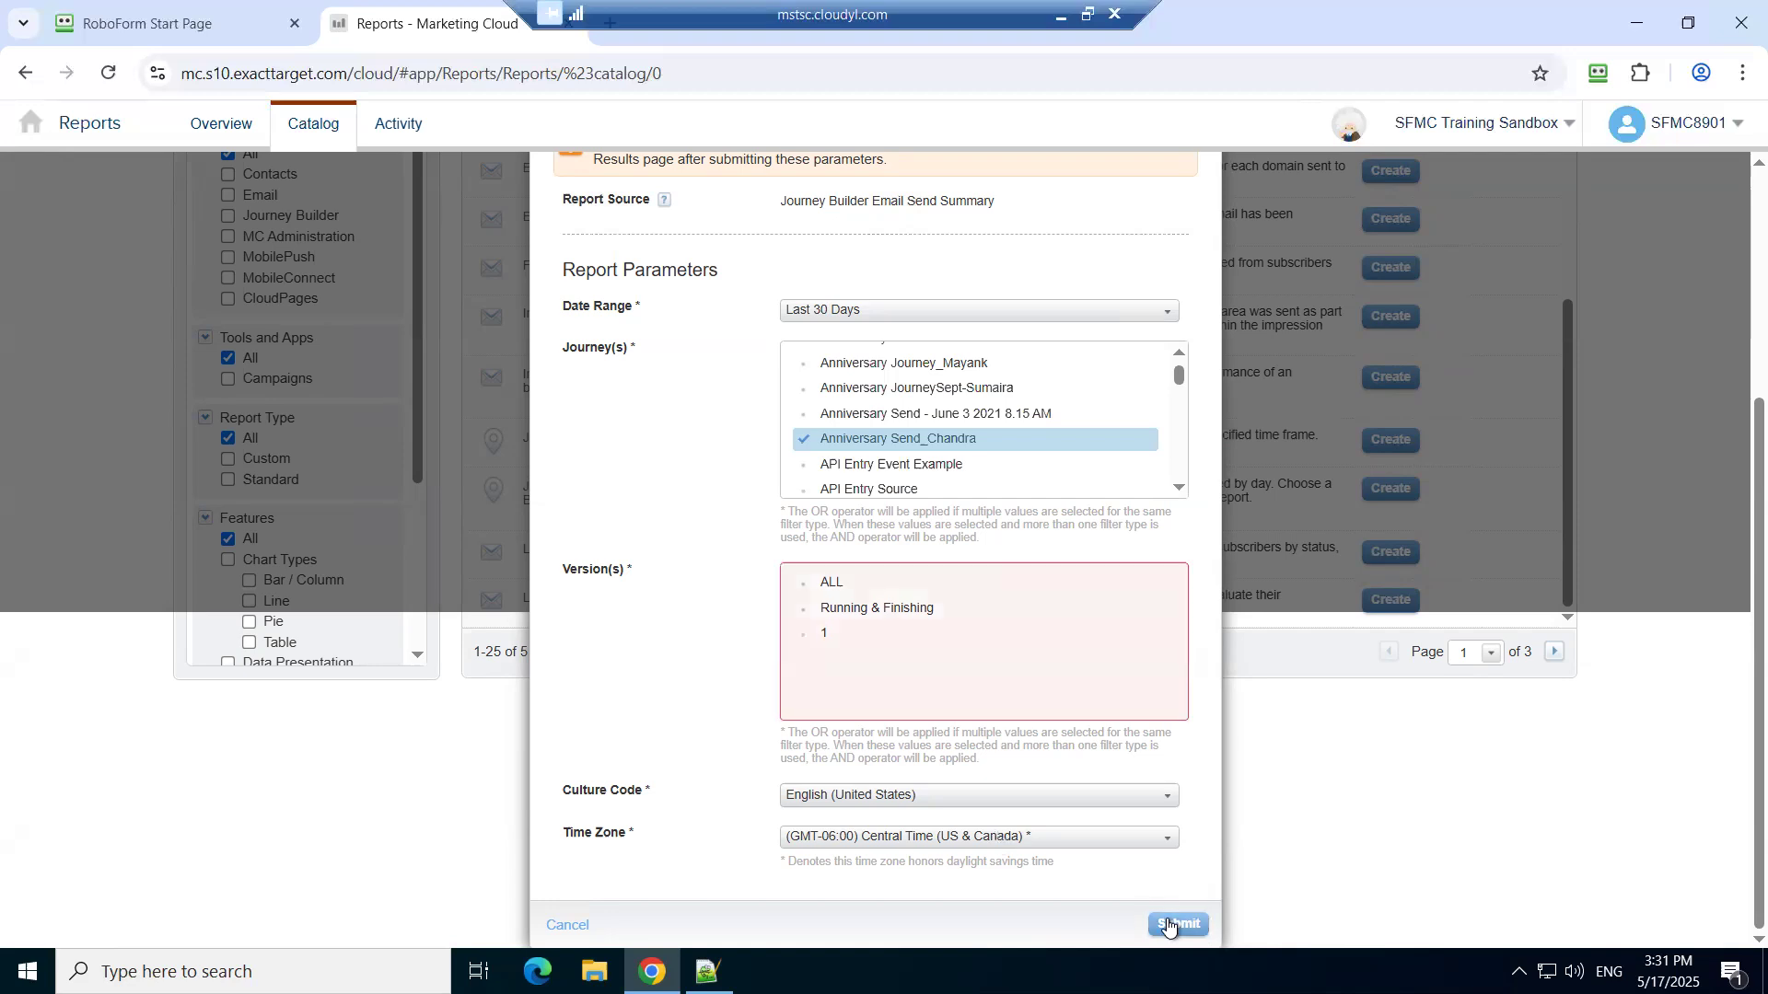
click(868, 611)
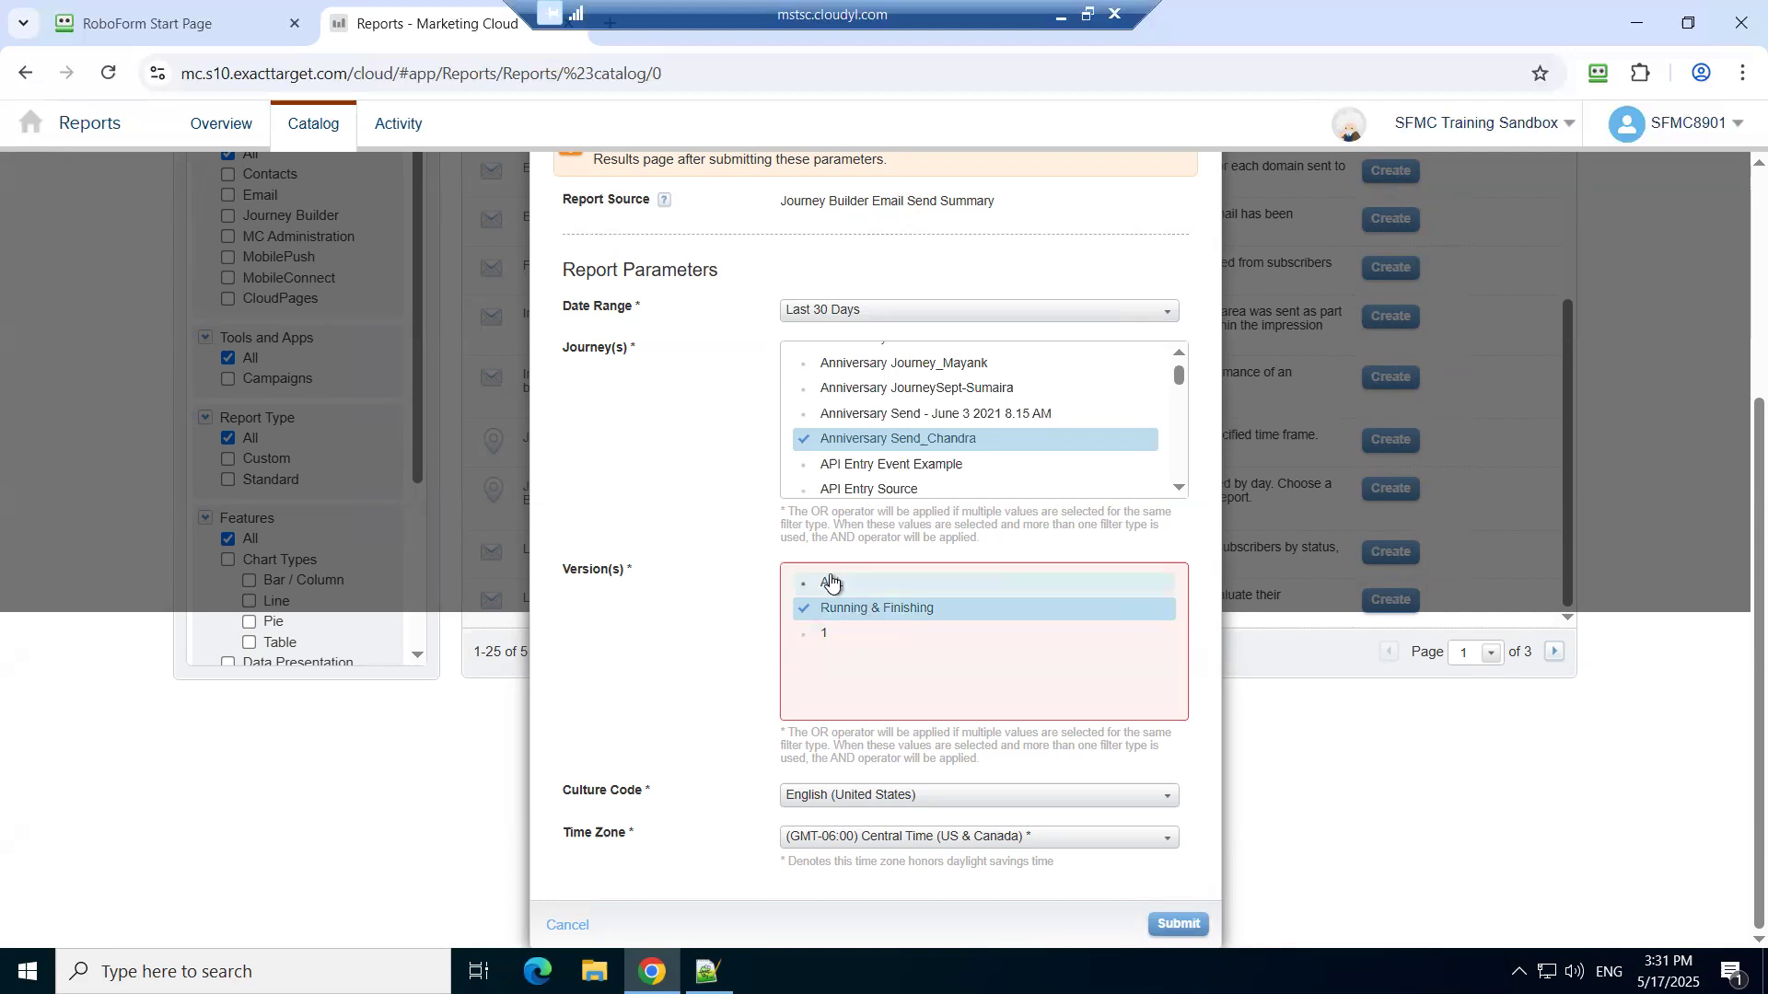
click(830, 582)
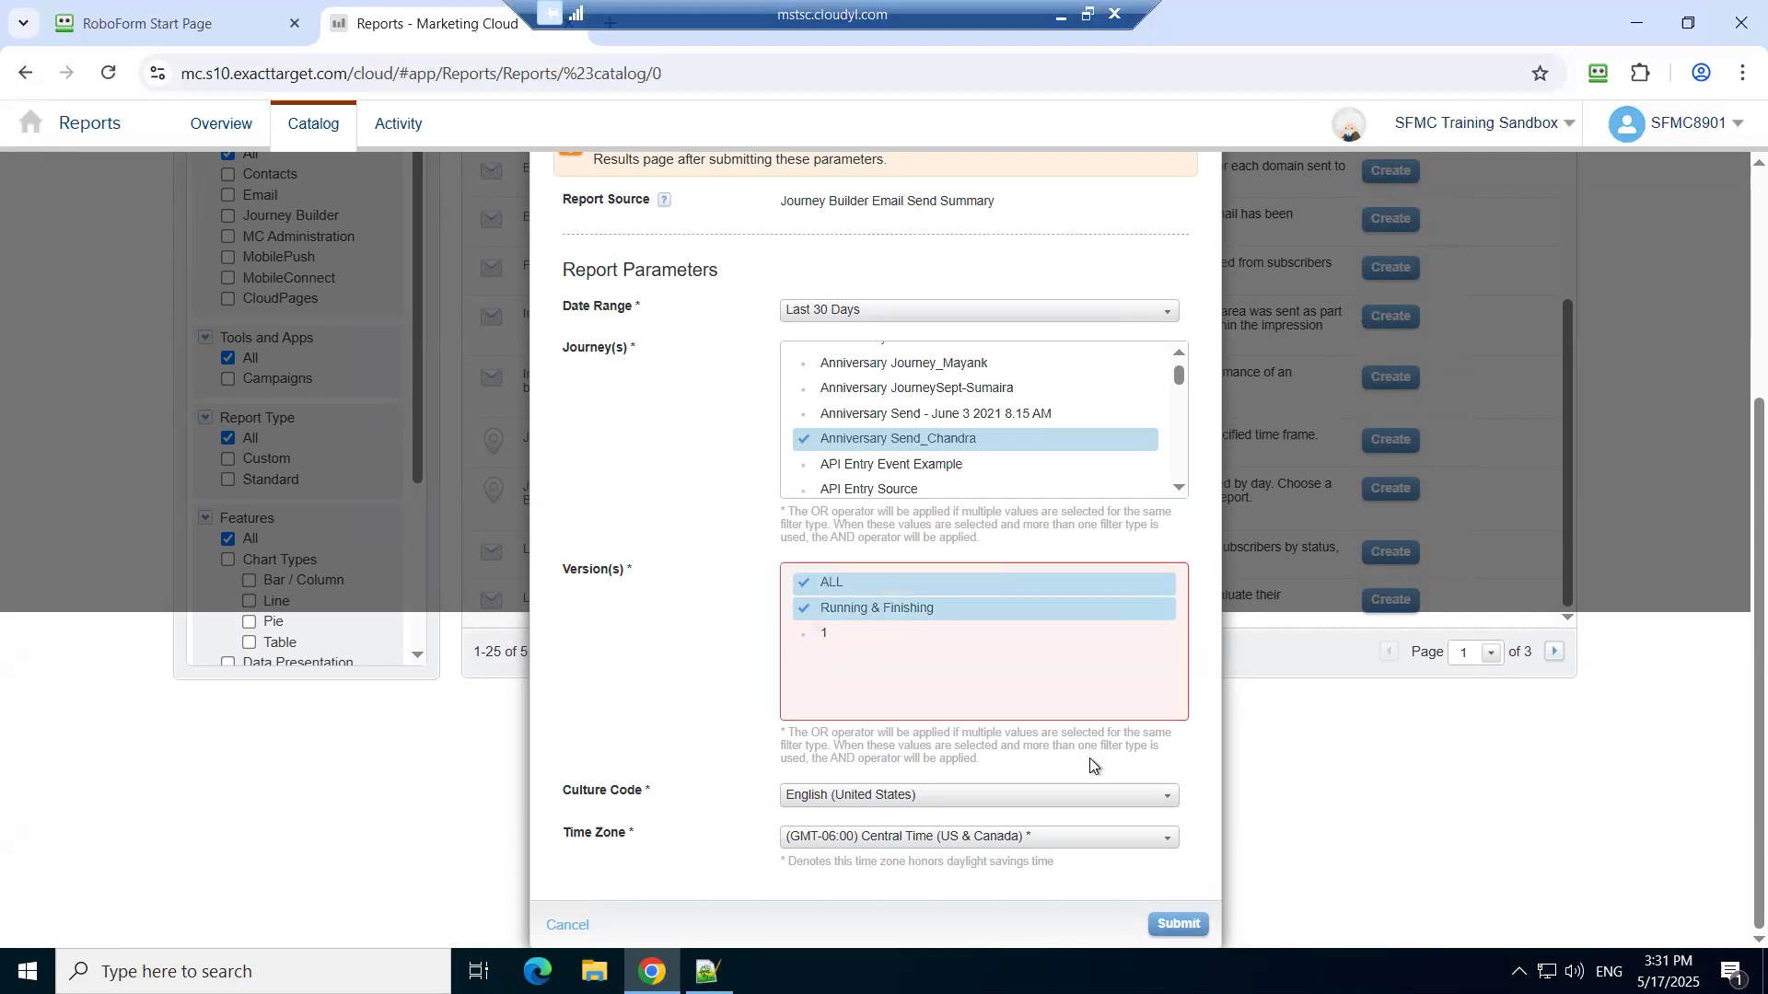
click(1194, 927)
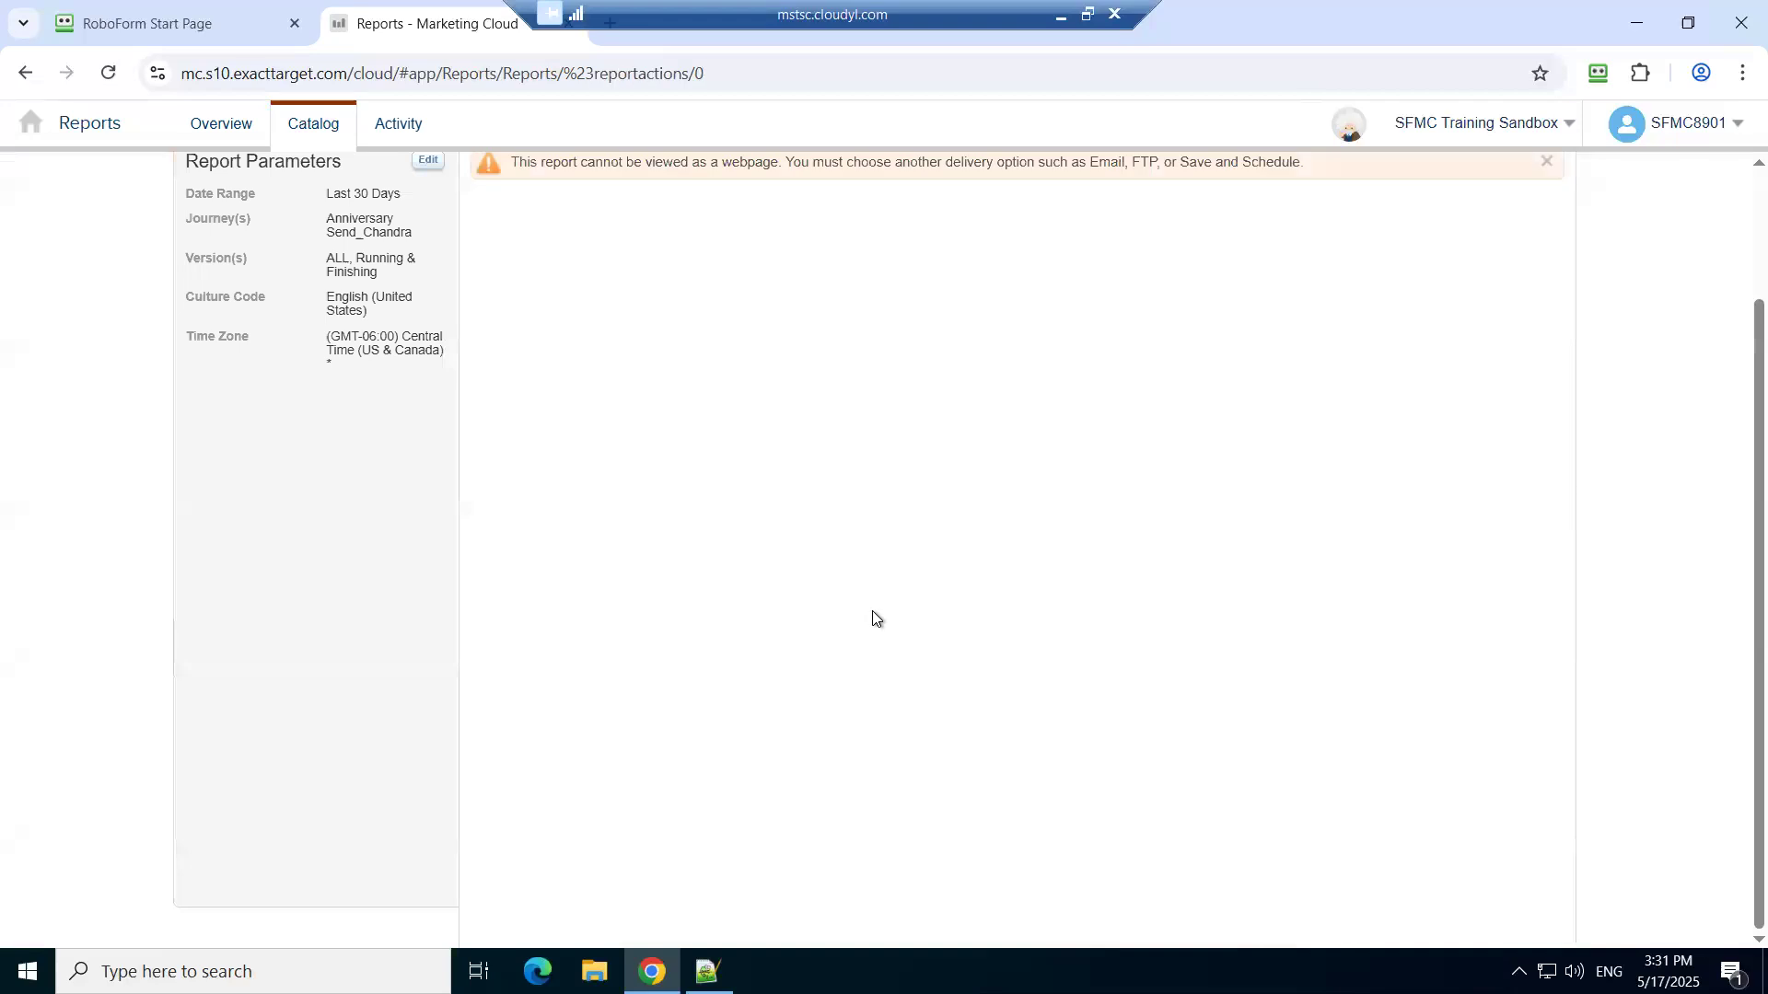
- Reopen the report parameters for editing and add the sfmc april batch journey to the selection
scroll(873, 618, up, 2)
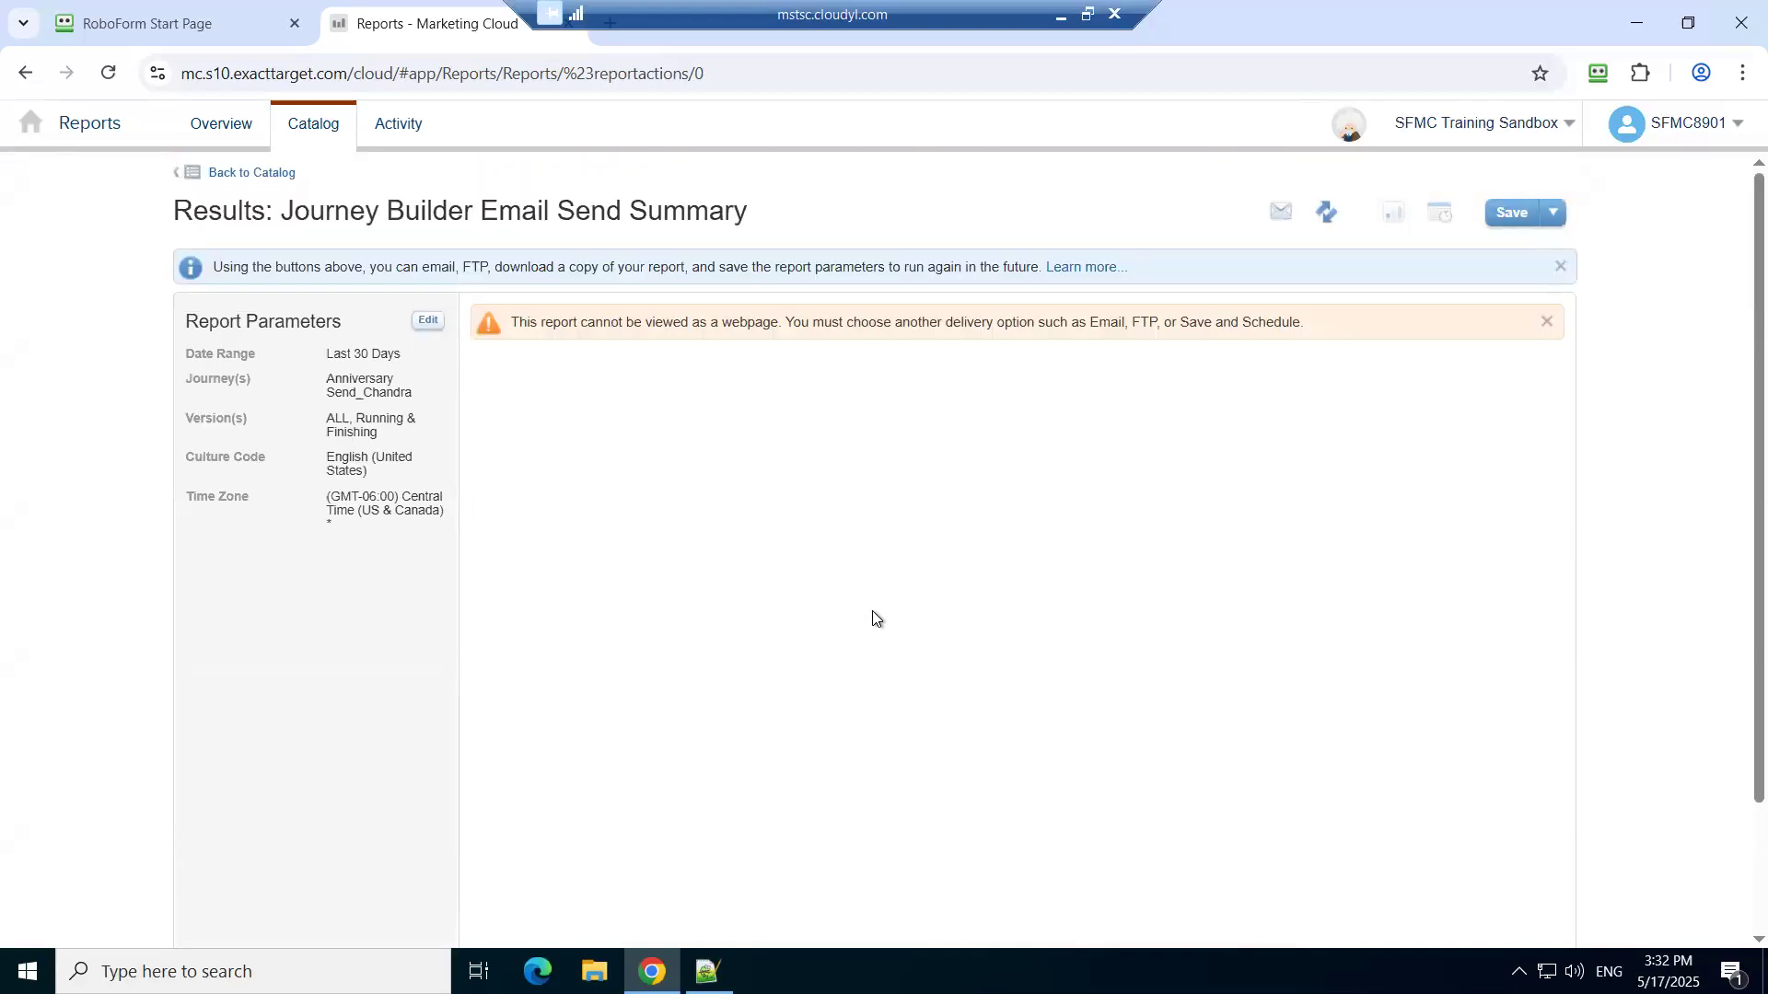
click(428, 320)
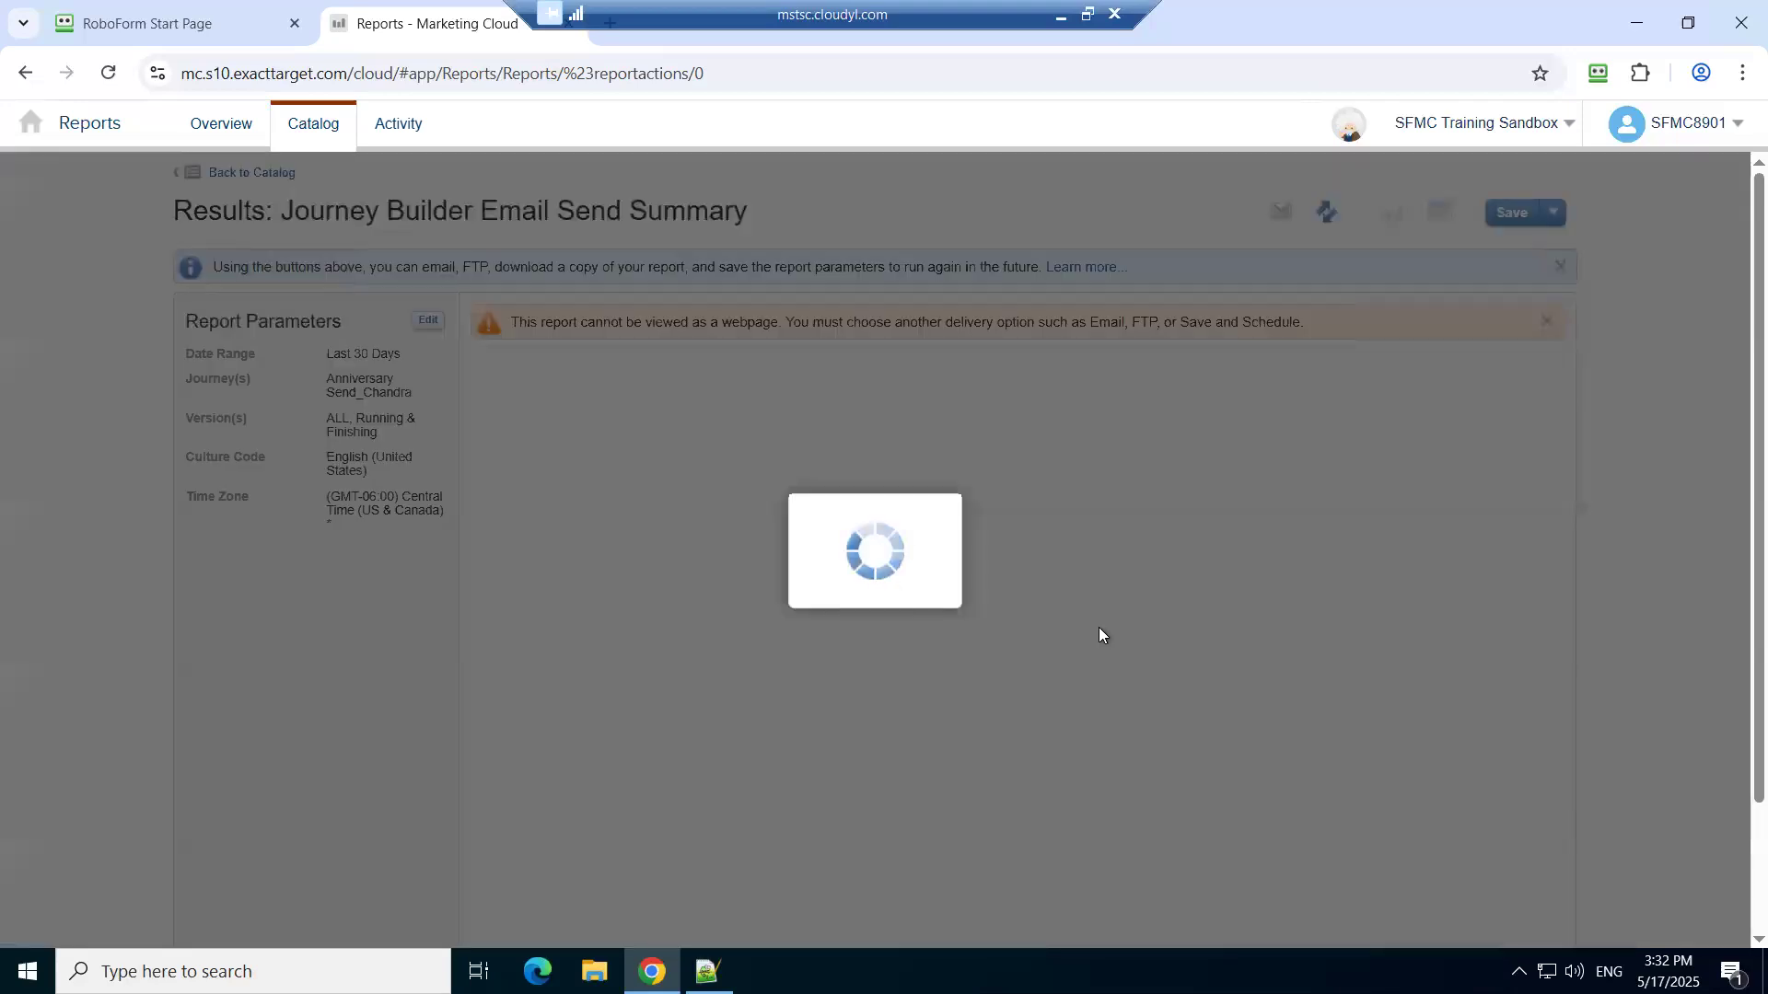
scroll(1098, 632, down, 3)
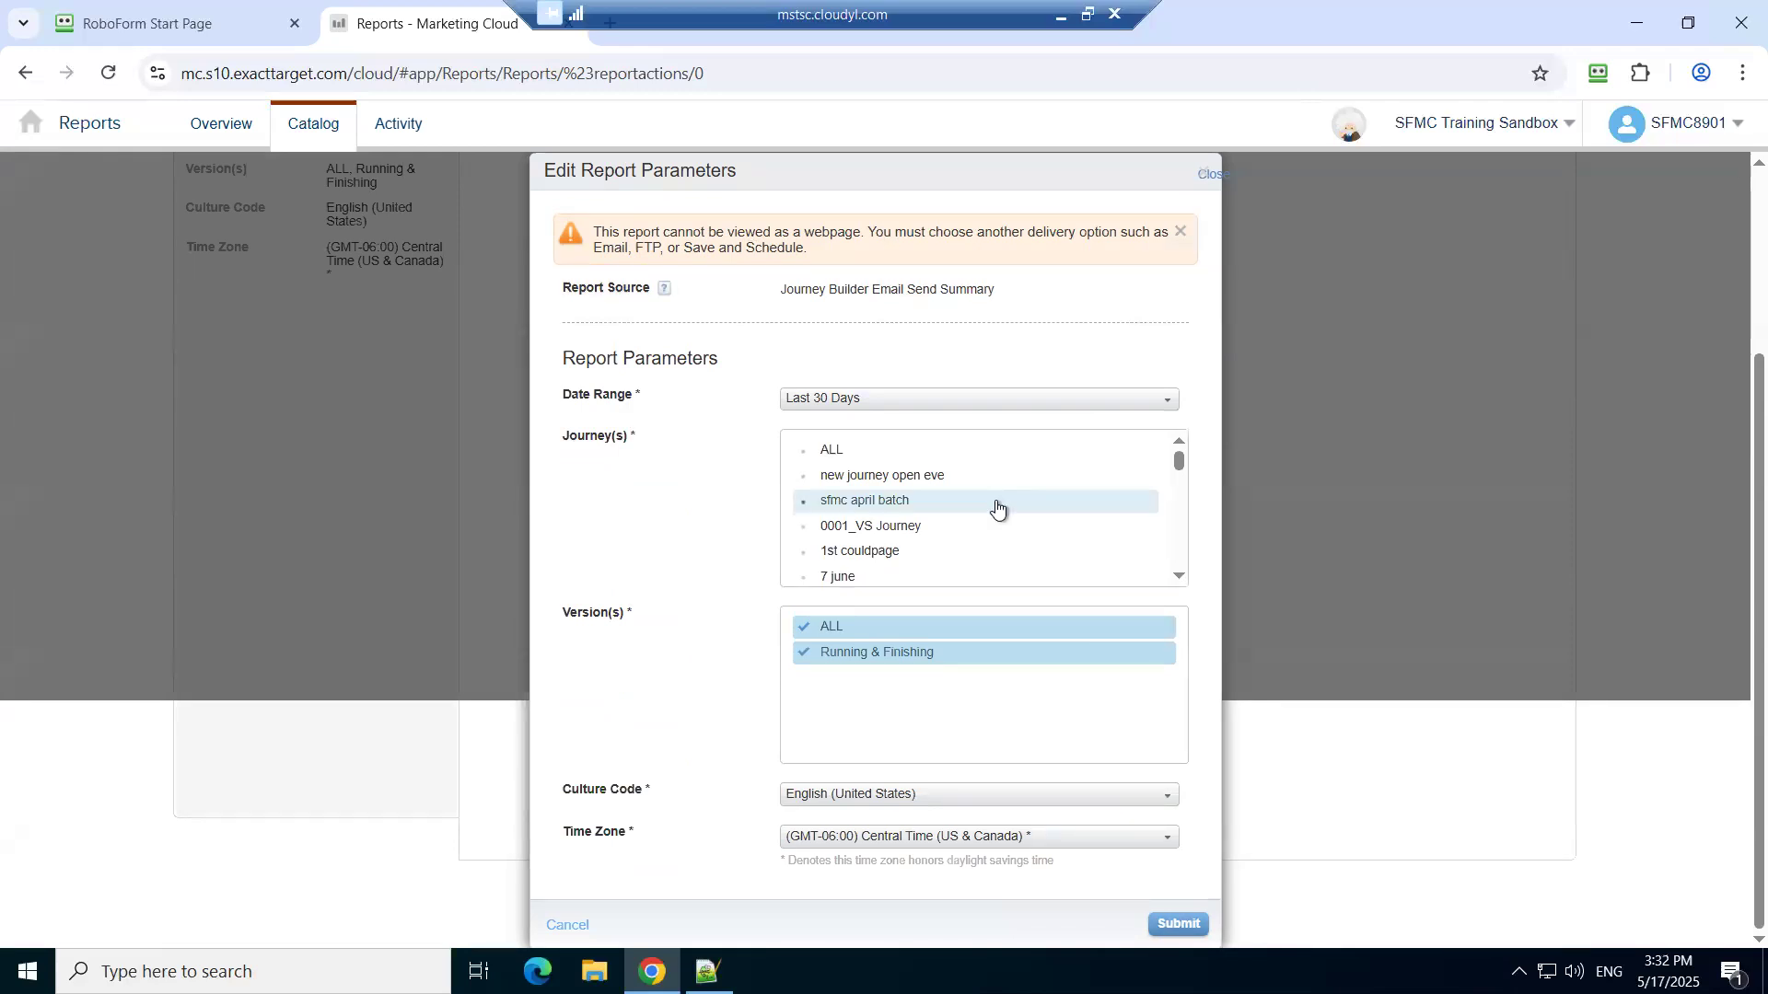
click(1124, 511)
scroll(1123, 511, down, 3)
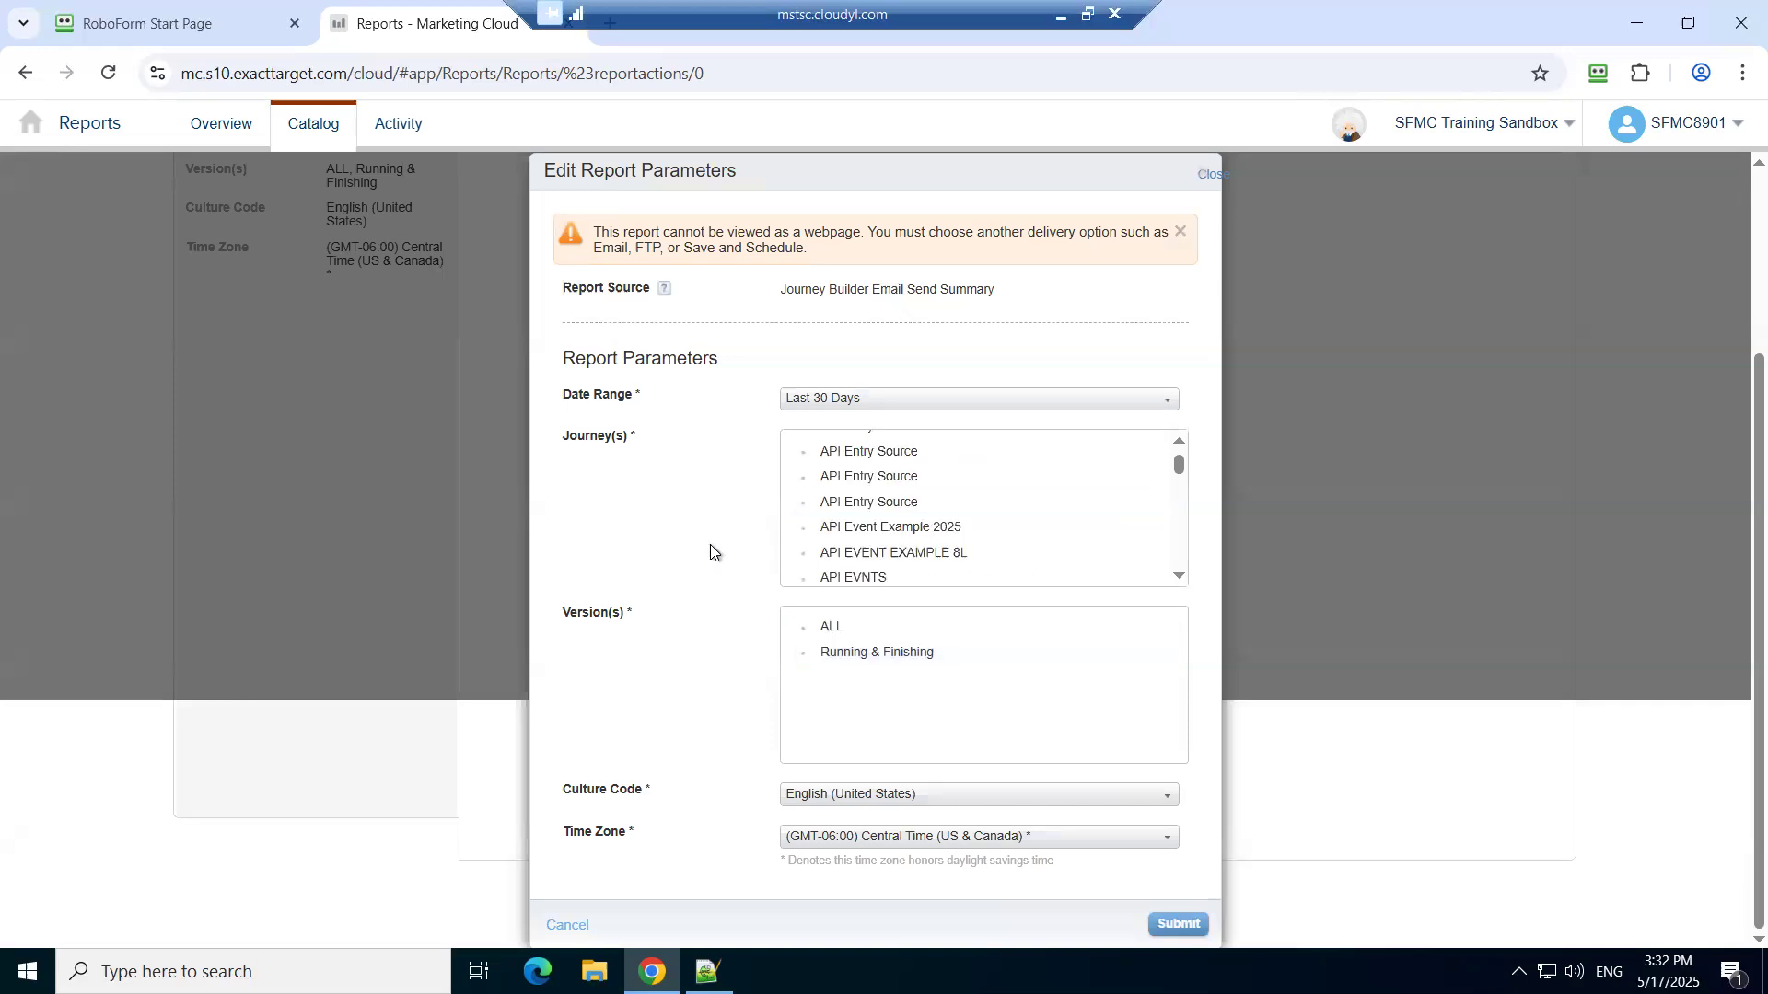
- Select only ALL as the journey version and submit the edited report parameters
click(1178, 927)
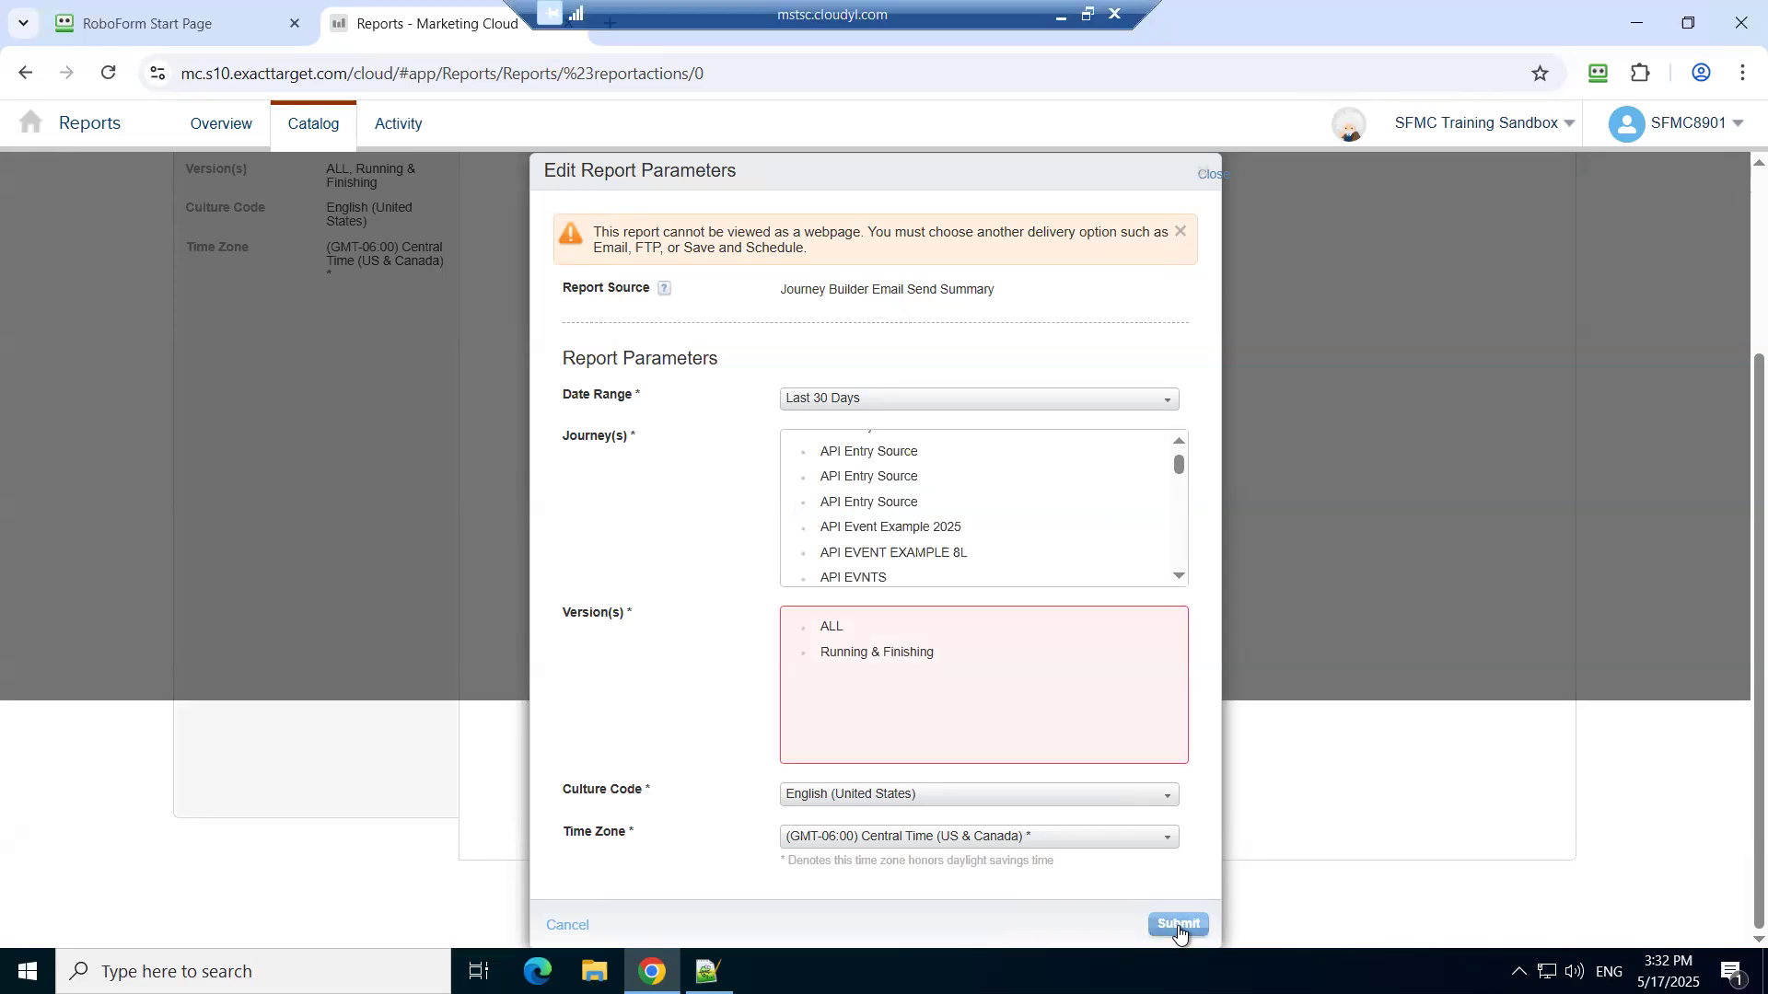
click(841, 653)
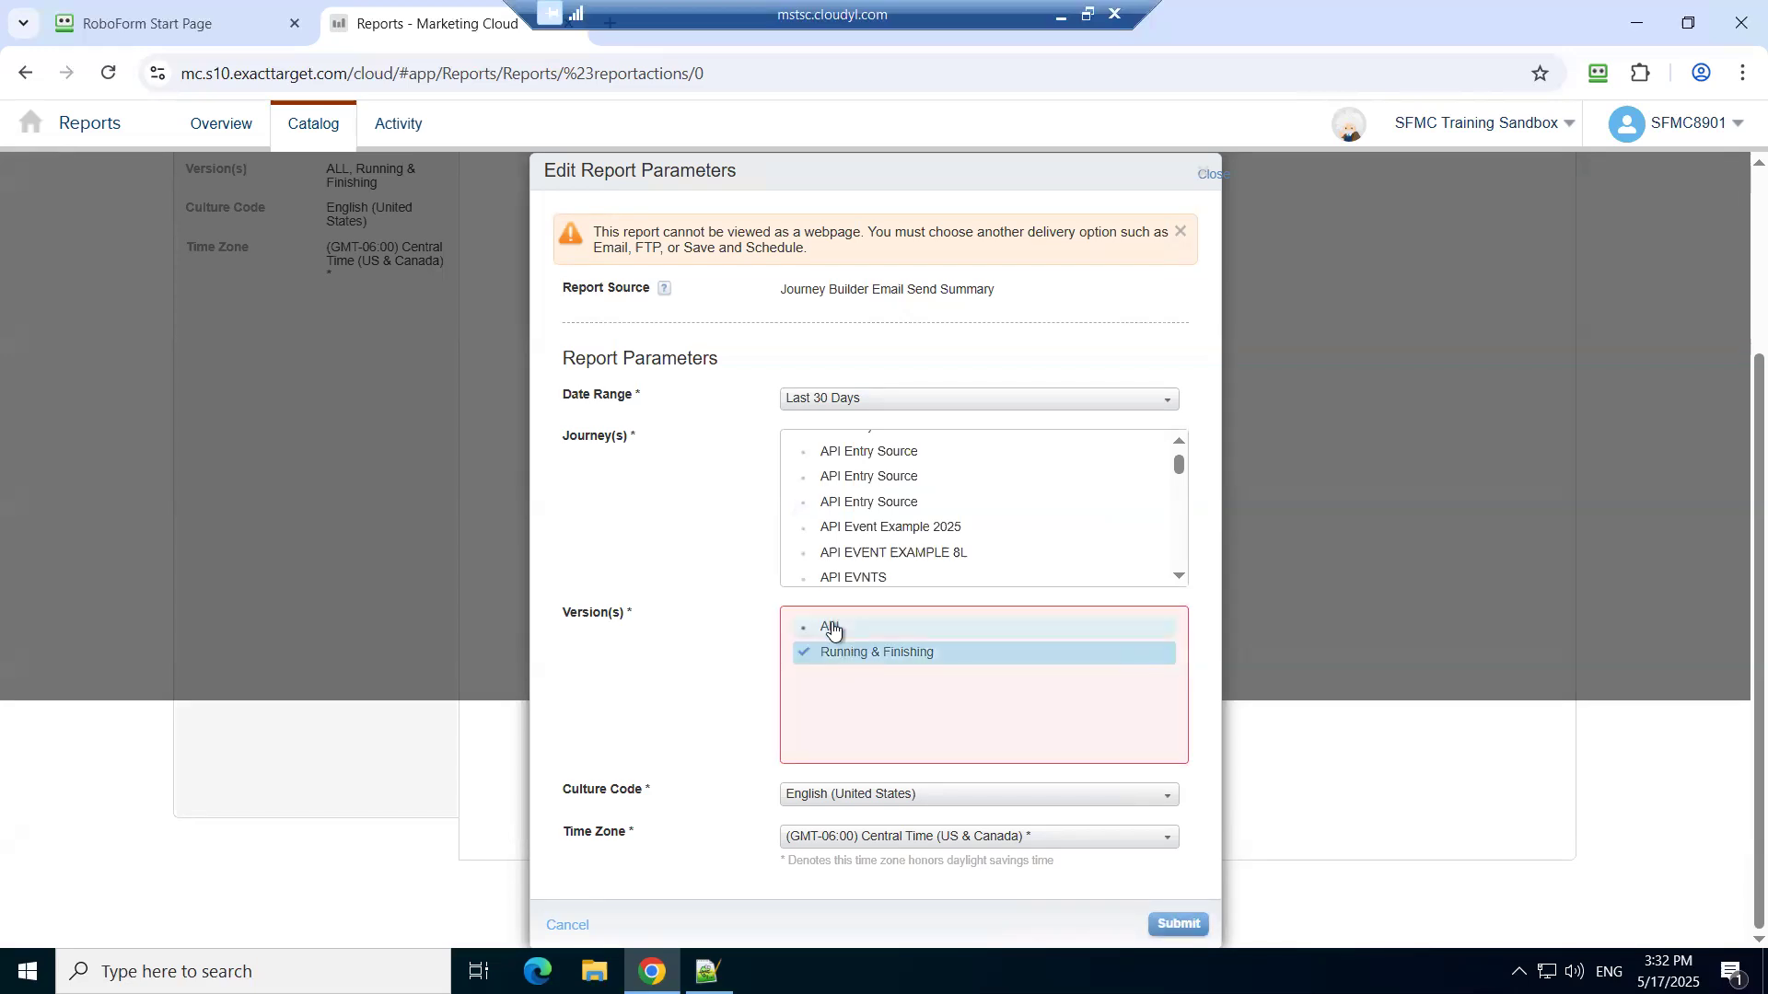
click(834, 629)
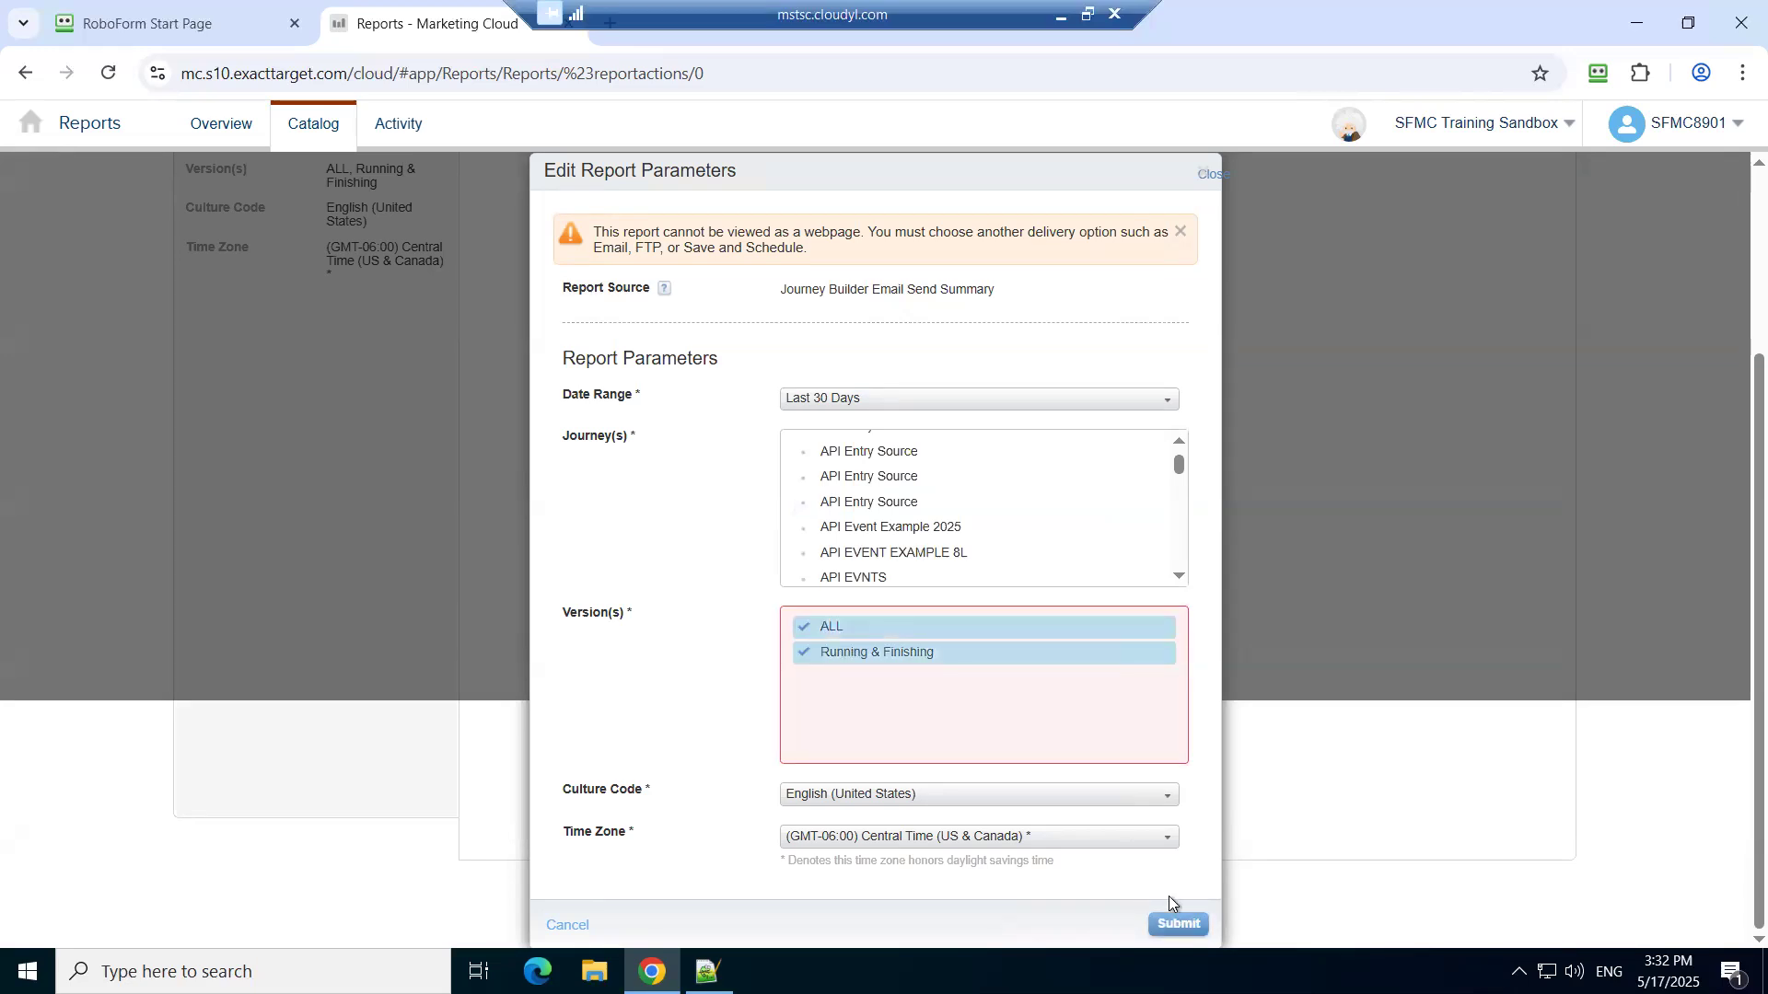
click(919, 660)
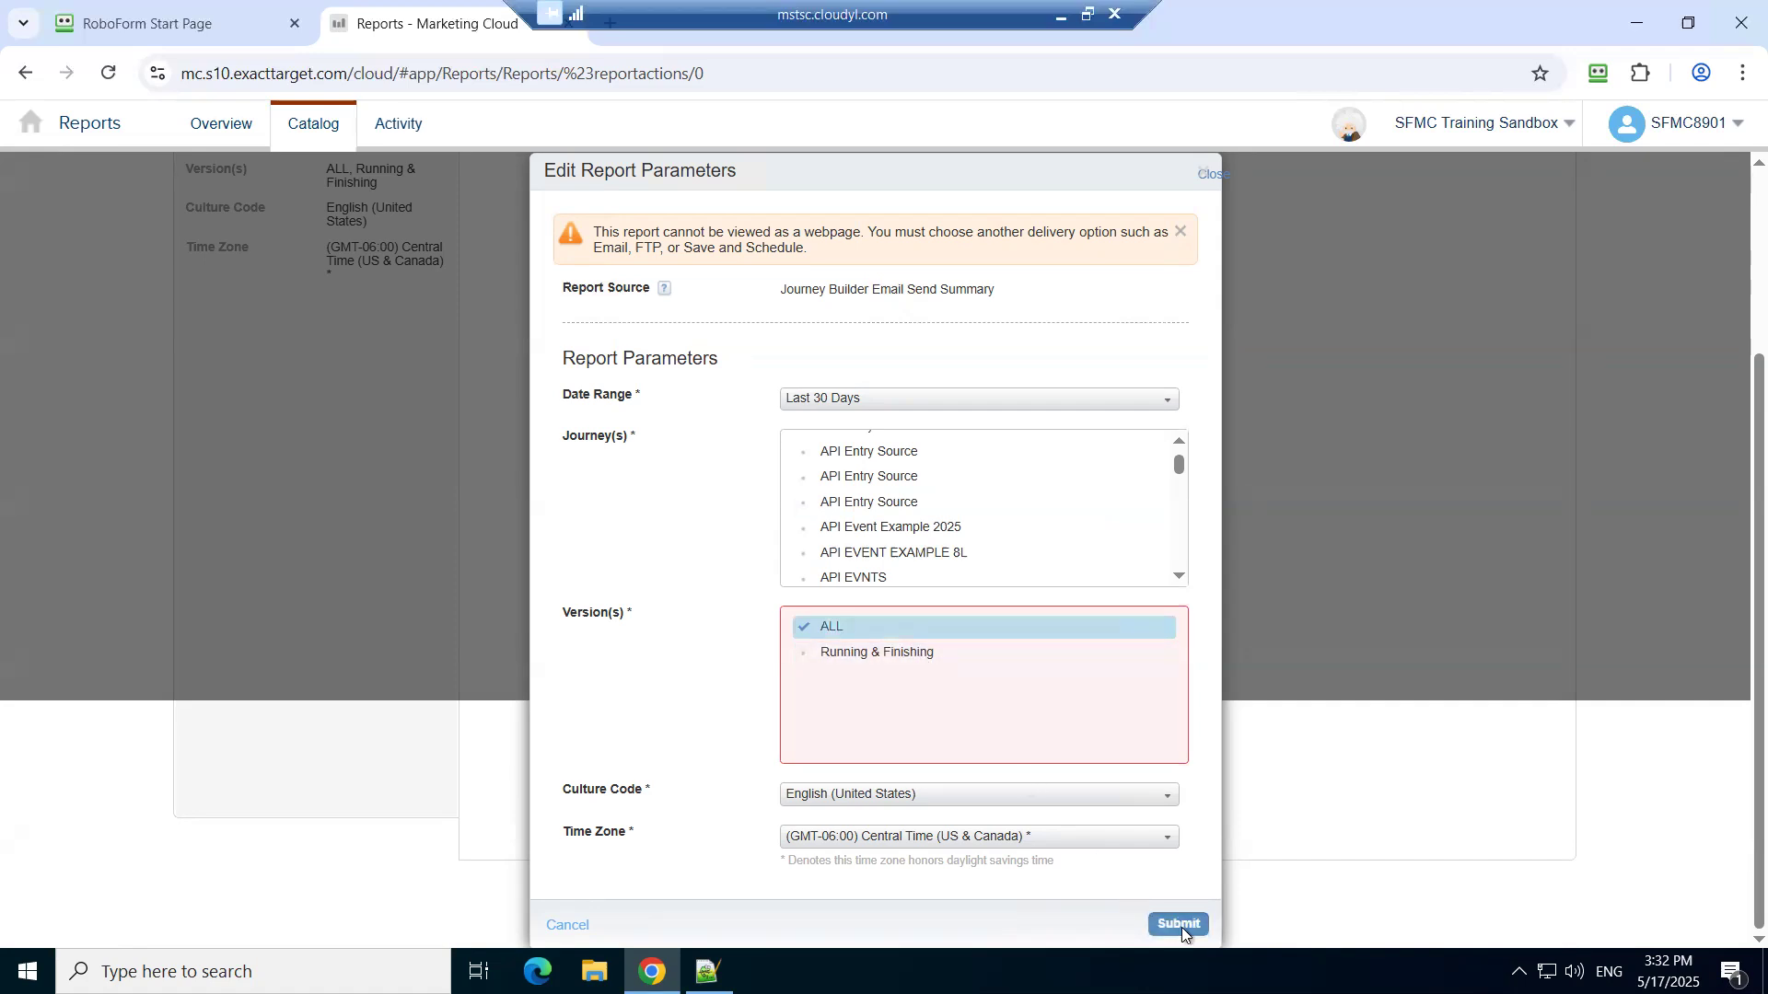
click(1179, 924)
scroll(1019, 610, up, 2)
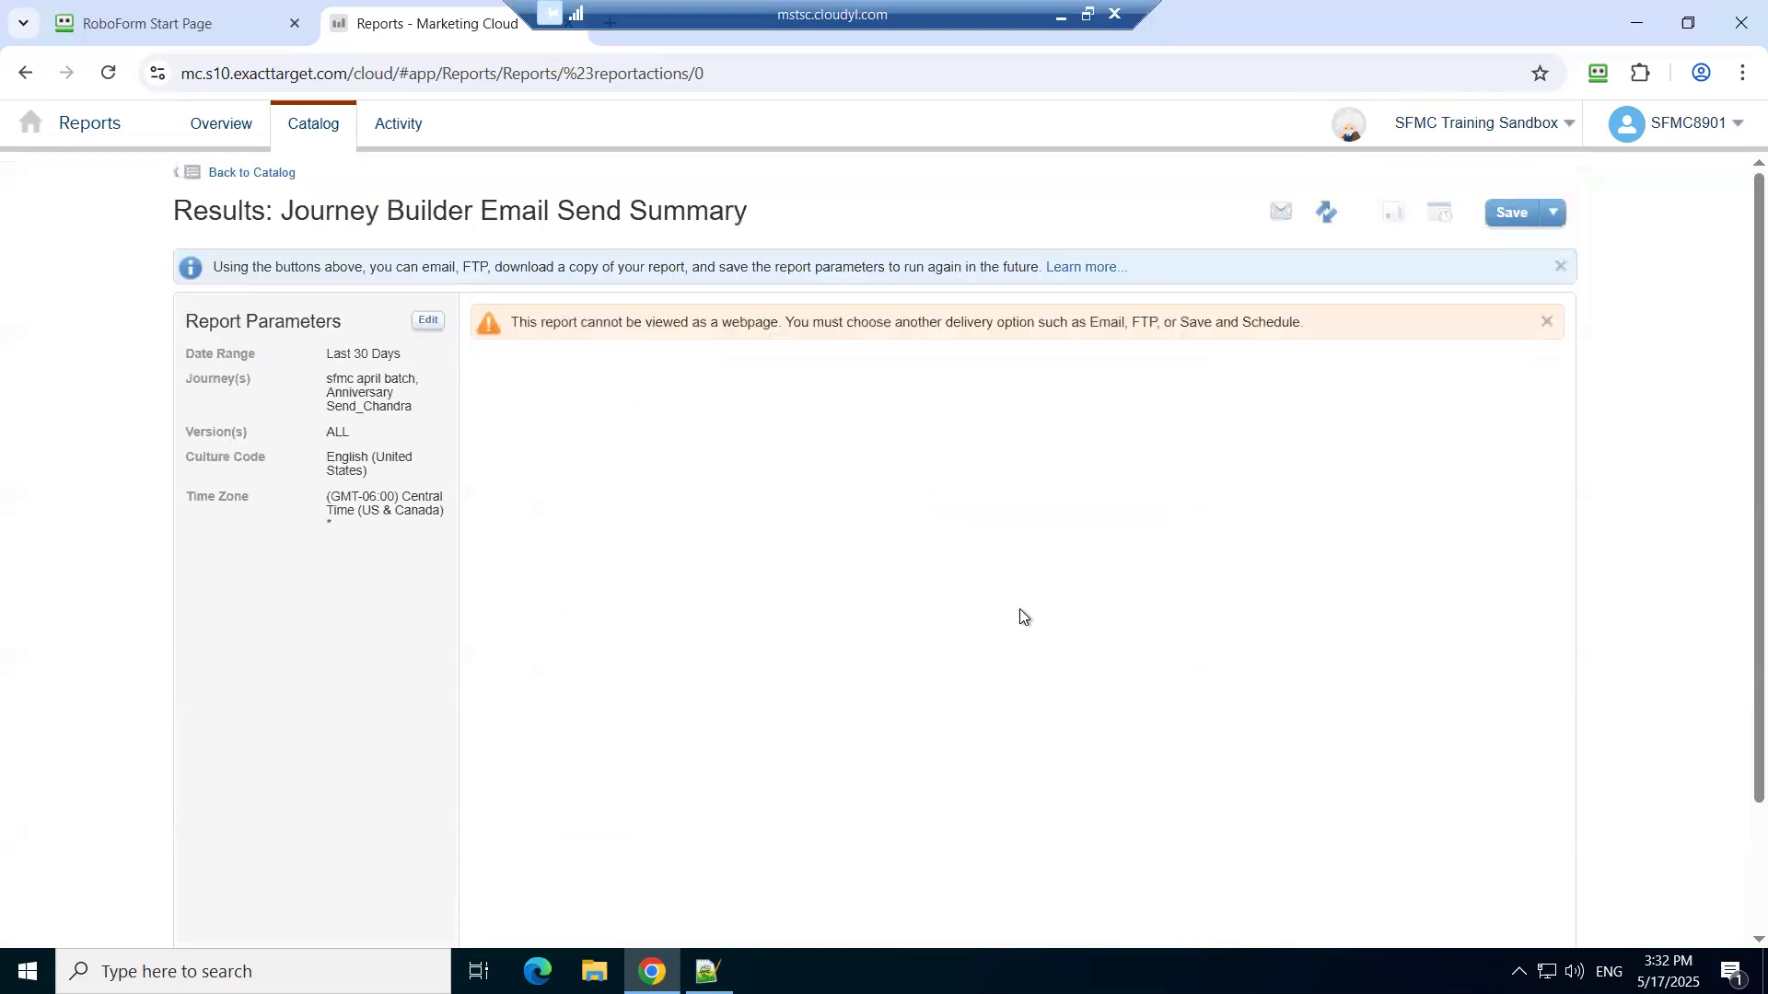
- Start emailing the report results with filename JourneyBuilder, subject EmailJourney and the note "Hi Test"
click(1553, 213)
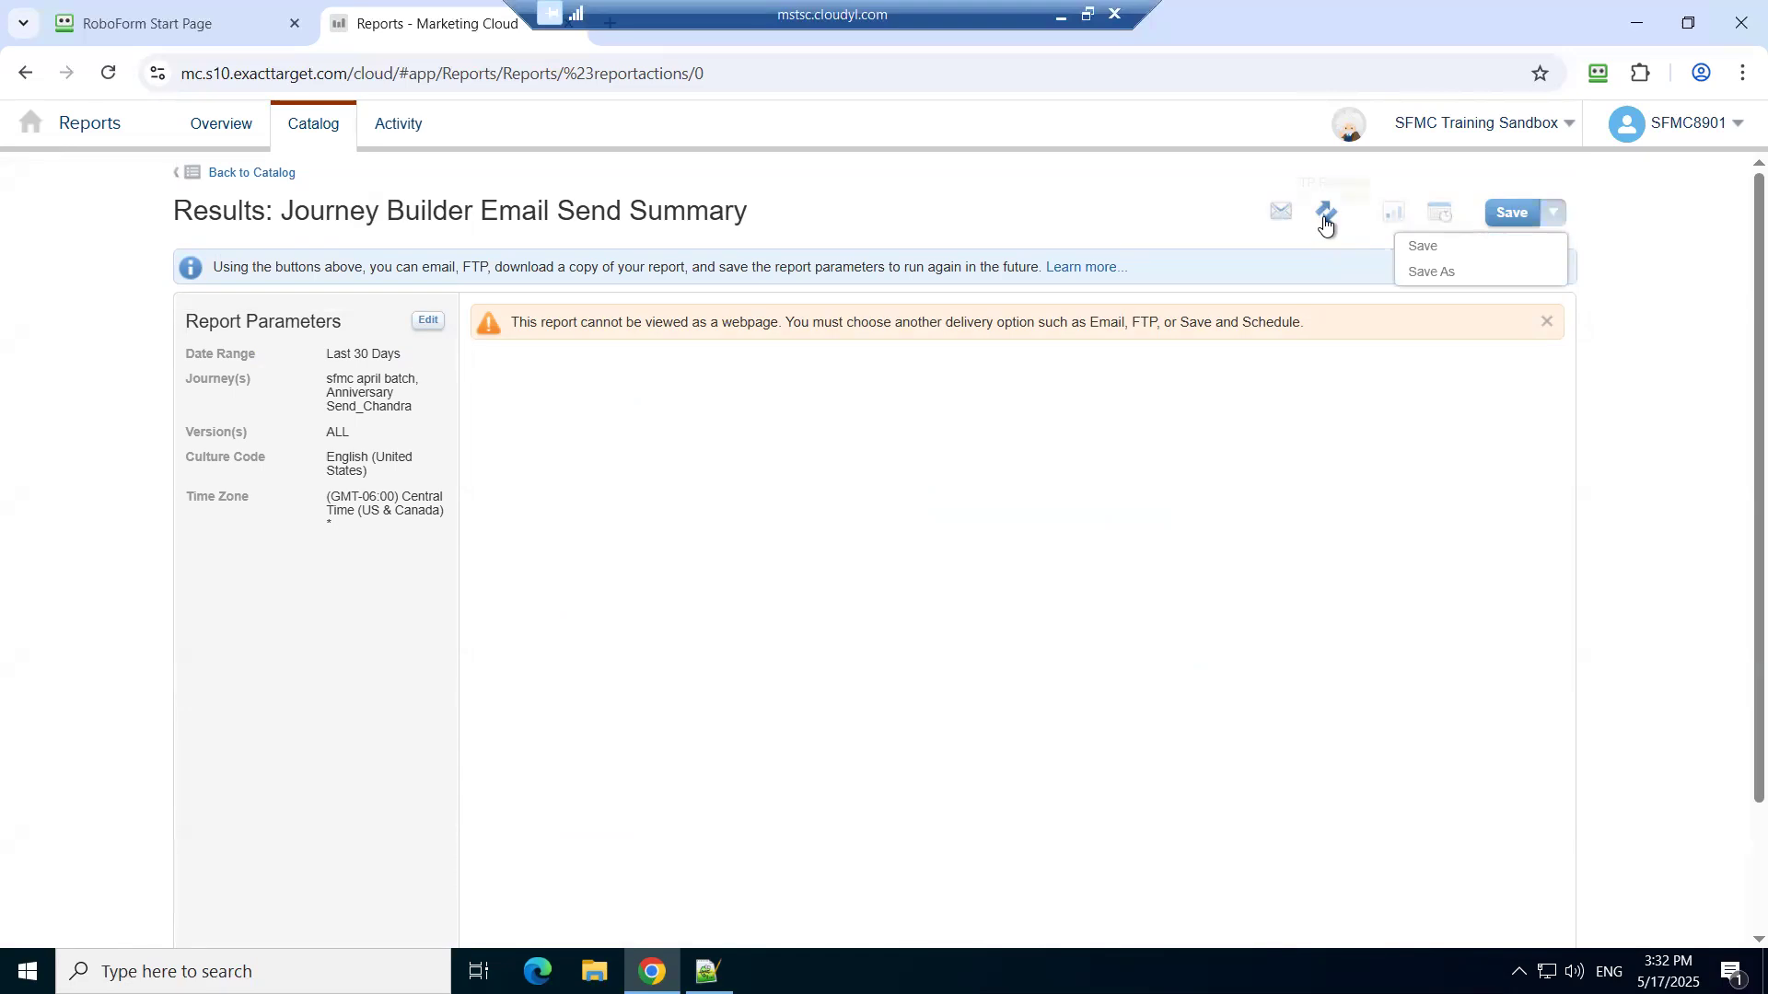
click(1278, 217)
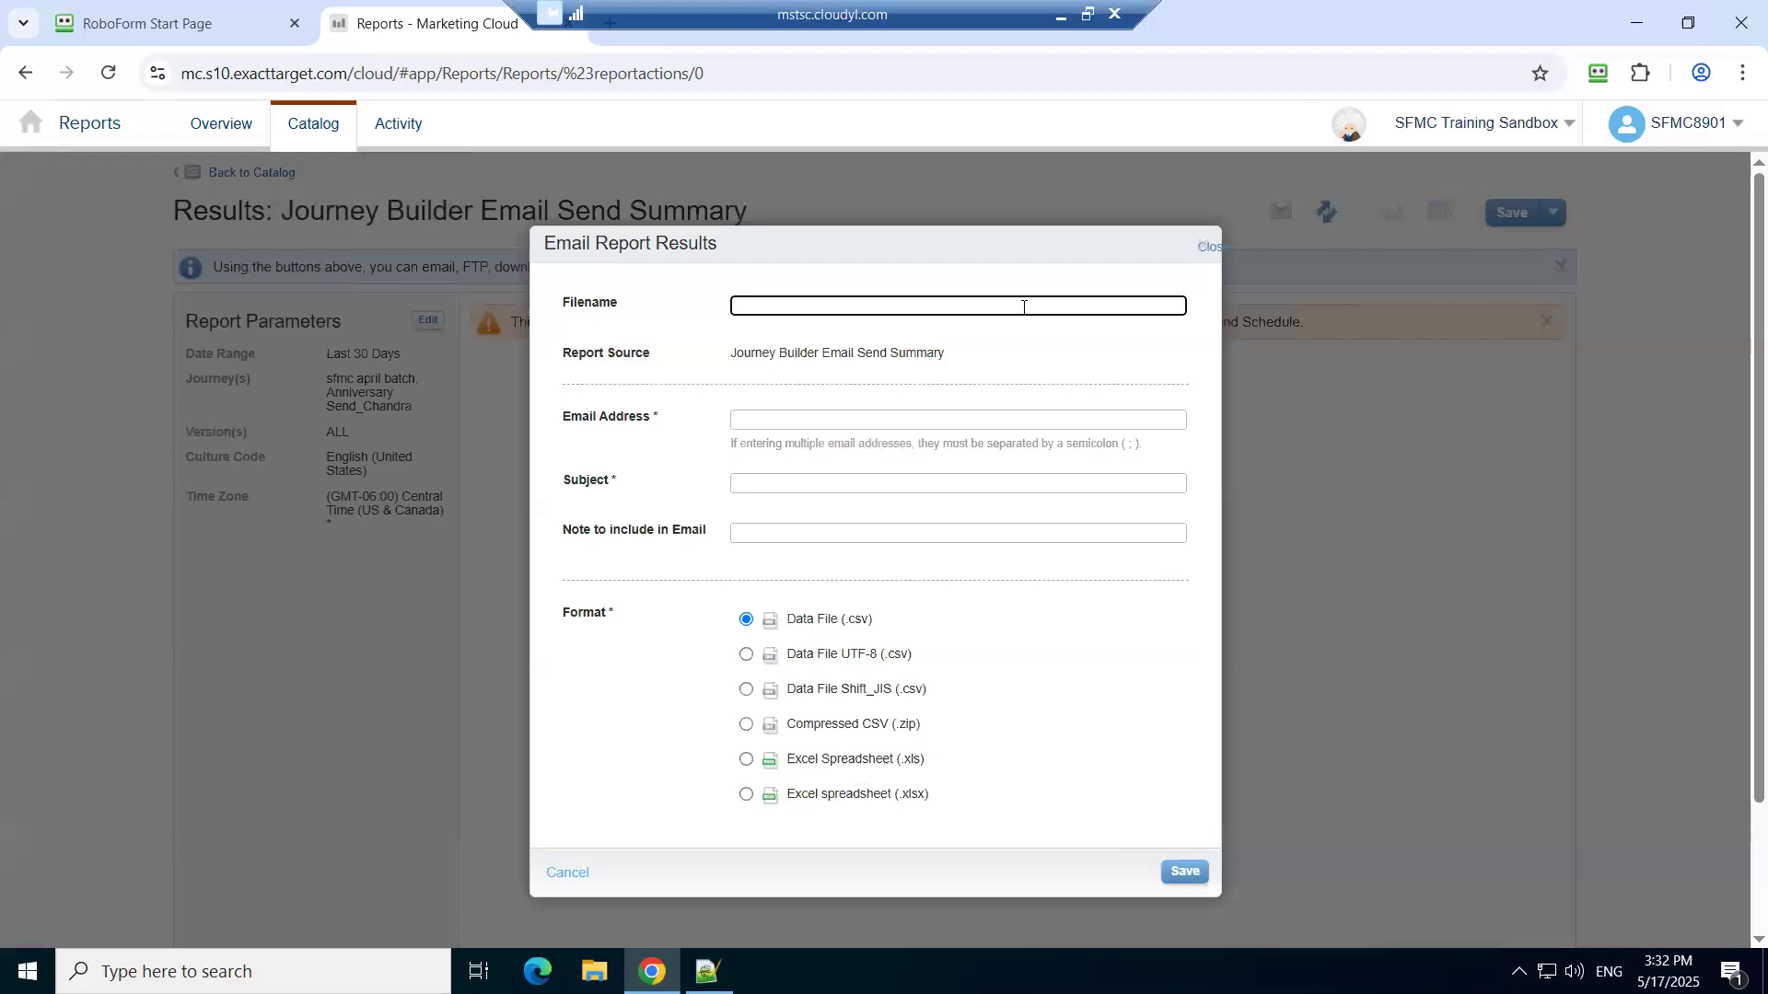
text(JourneyBuilder)
key(Tab)
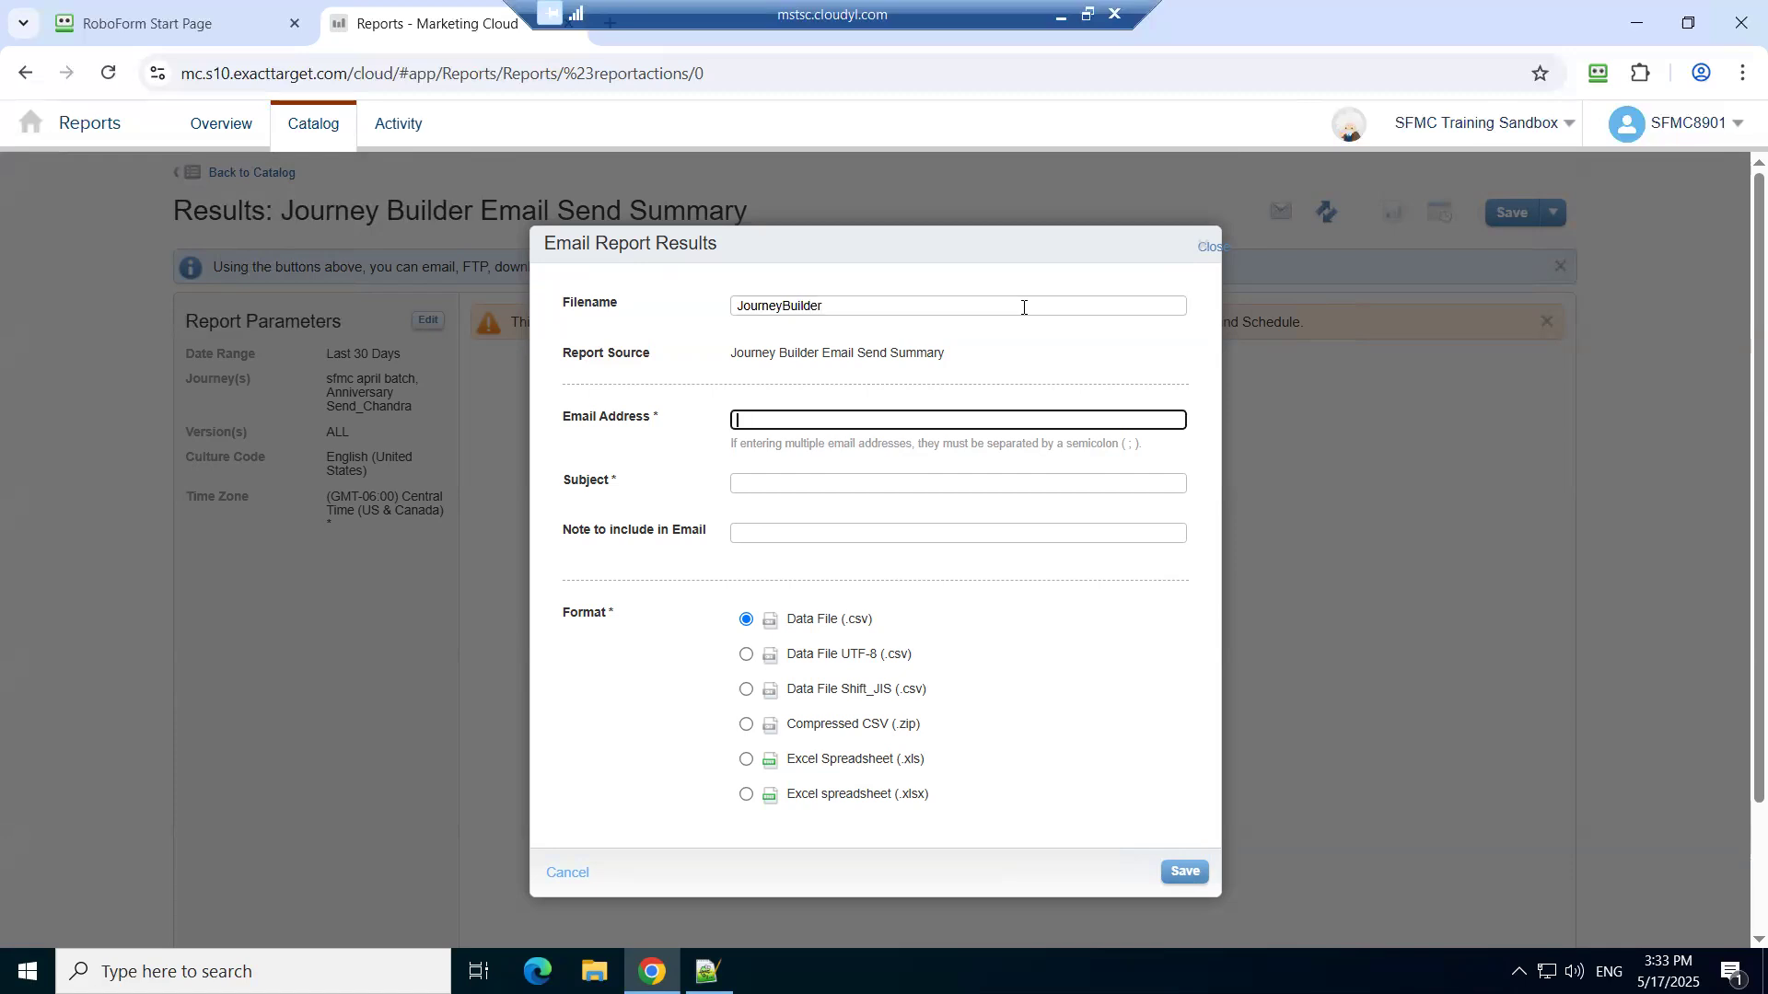
key(Tab)
text(E)
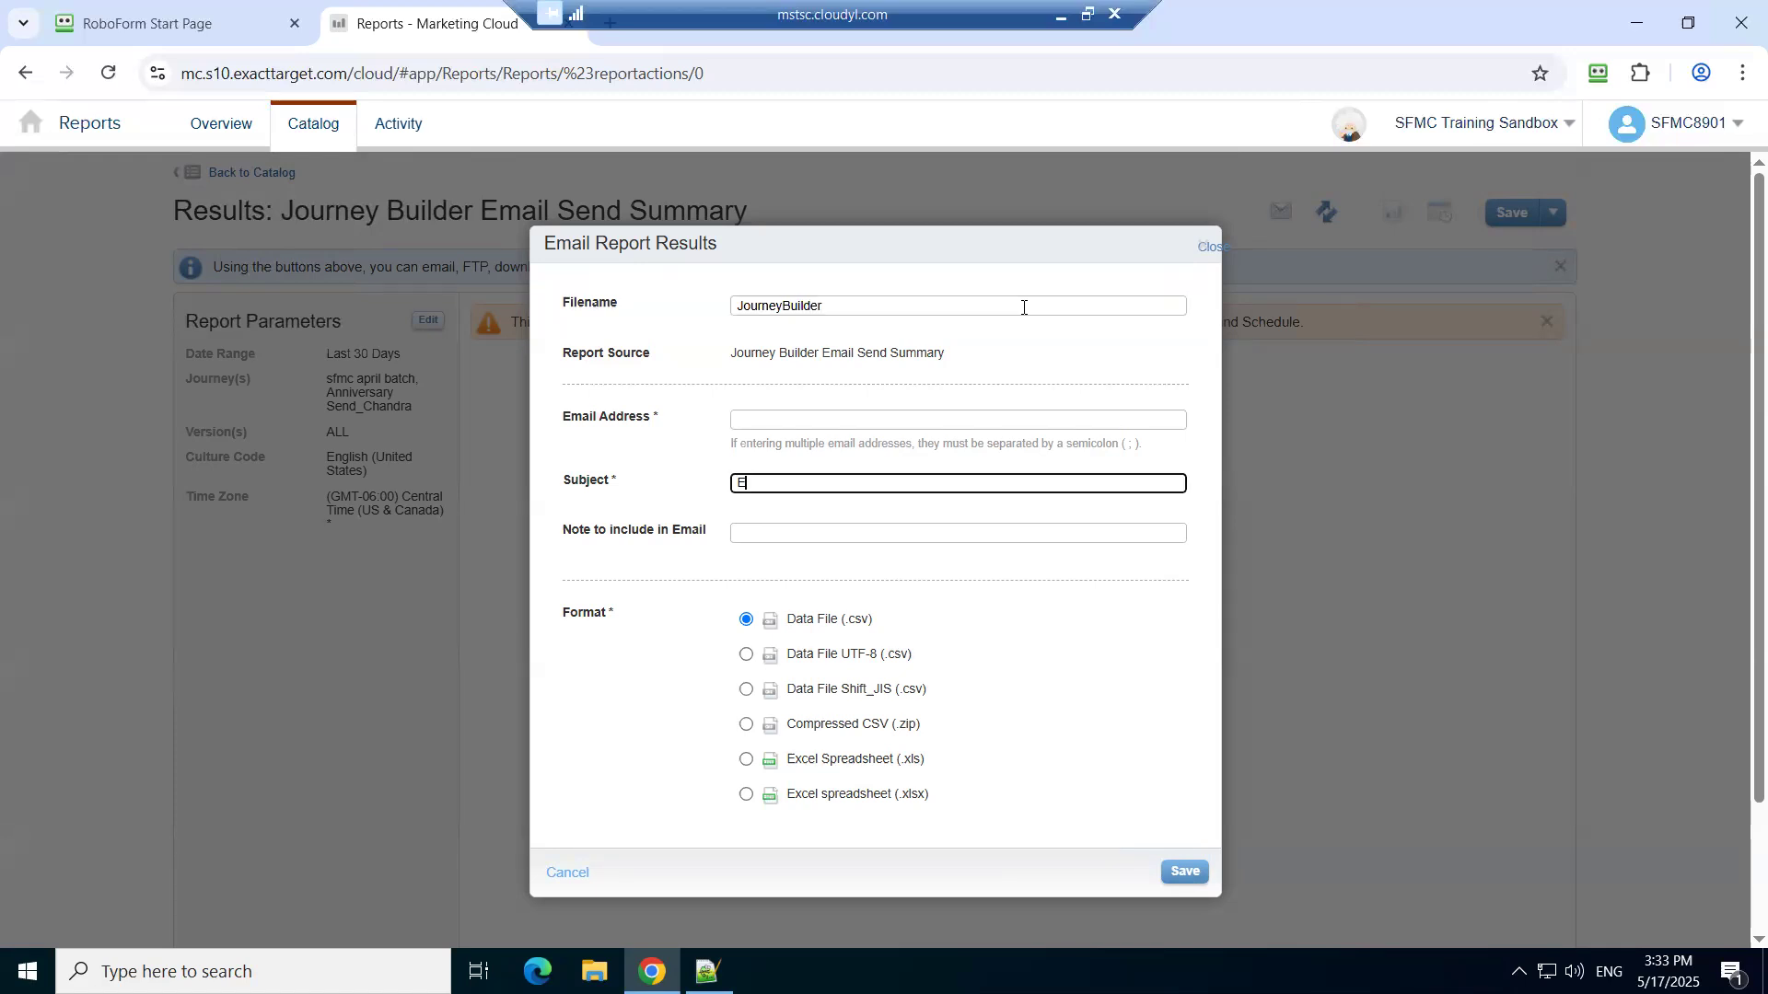
text(mailJourney)
key(Tab)
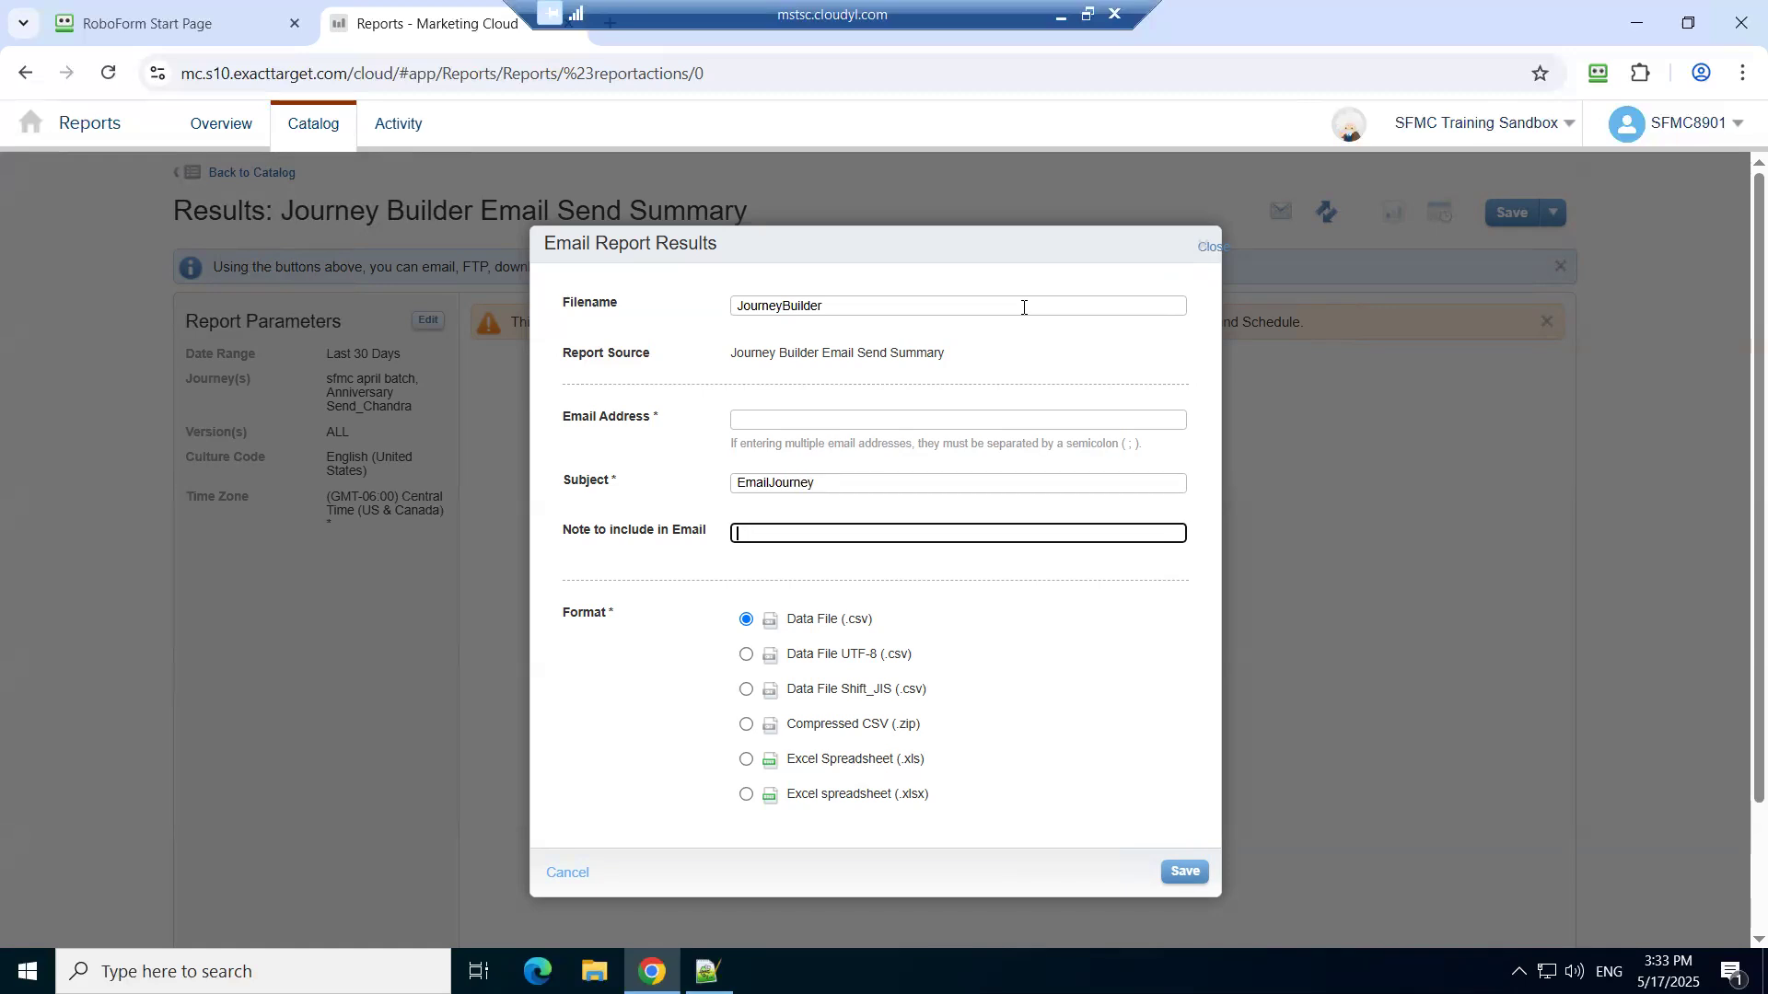
text(Hi Test)
- Fill in the recipient's email address and send the report results in Data File (.csv) format
scroll(1063, 681, down, 2)
scroll(1064, 681, up, 2)
click(891, 419)
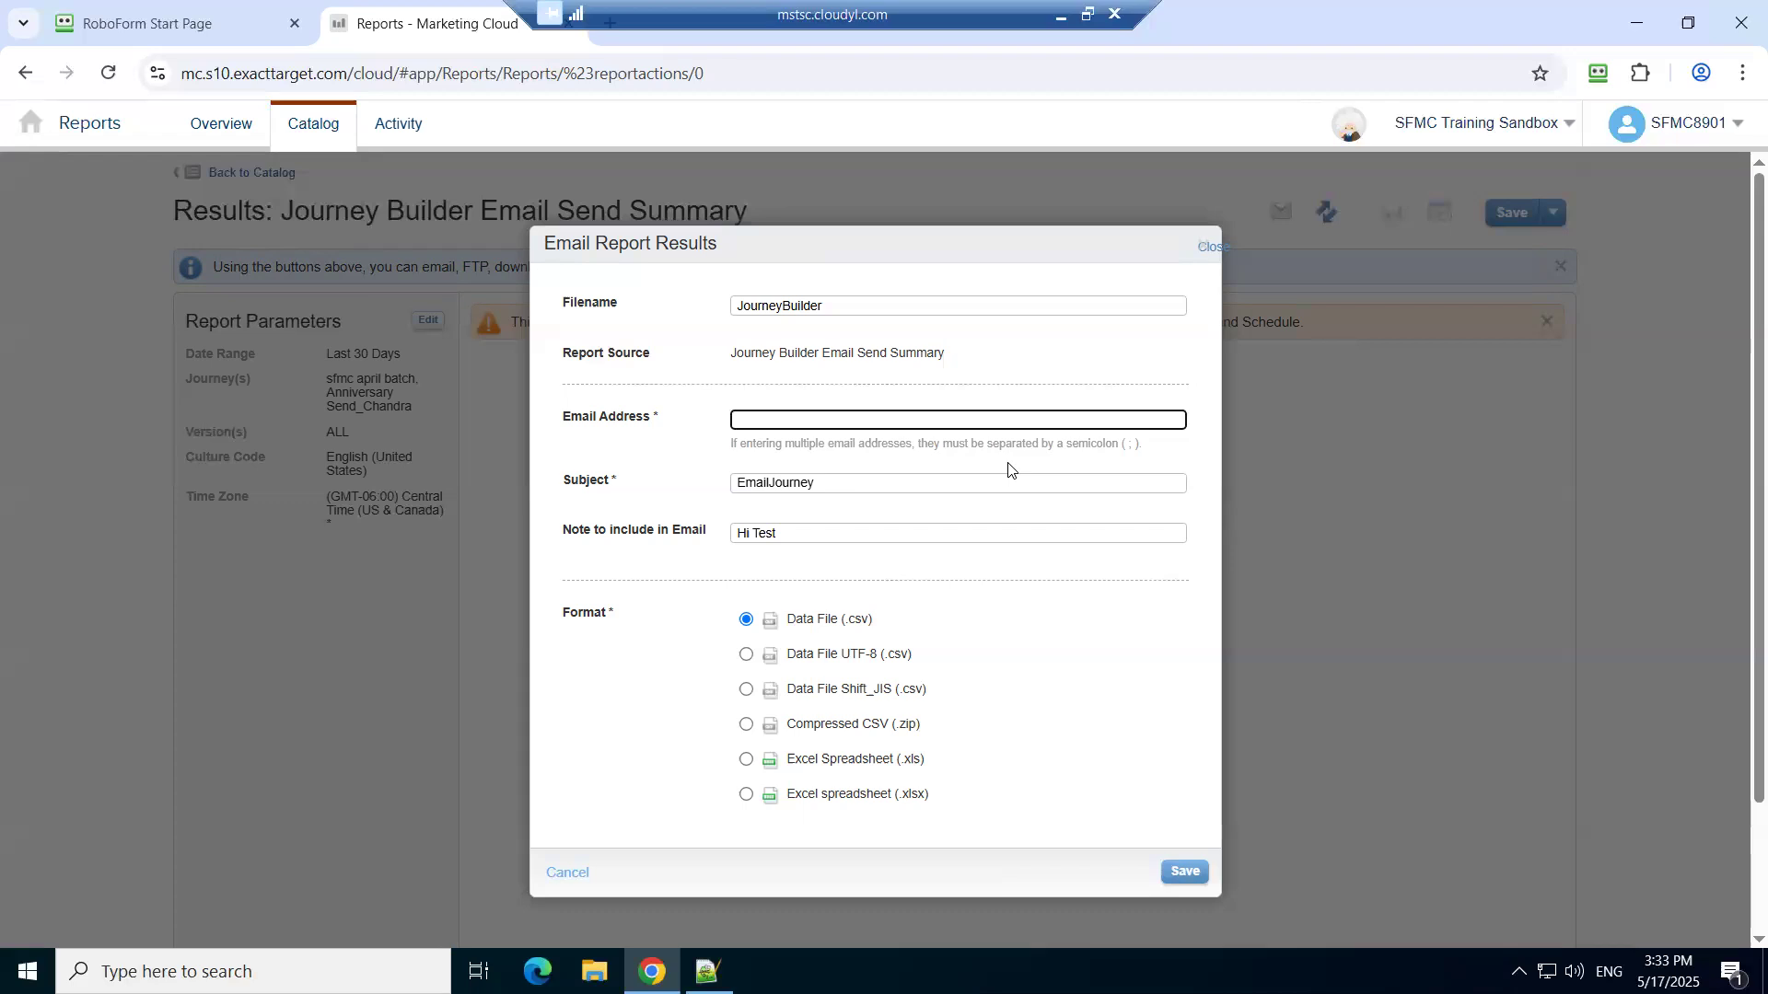
key(ctrl+v)
click(1191, 880)
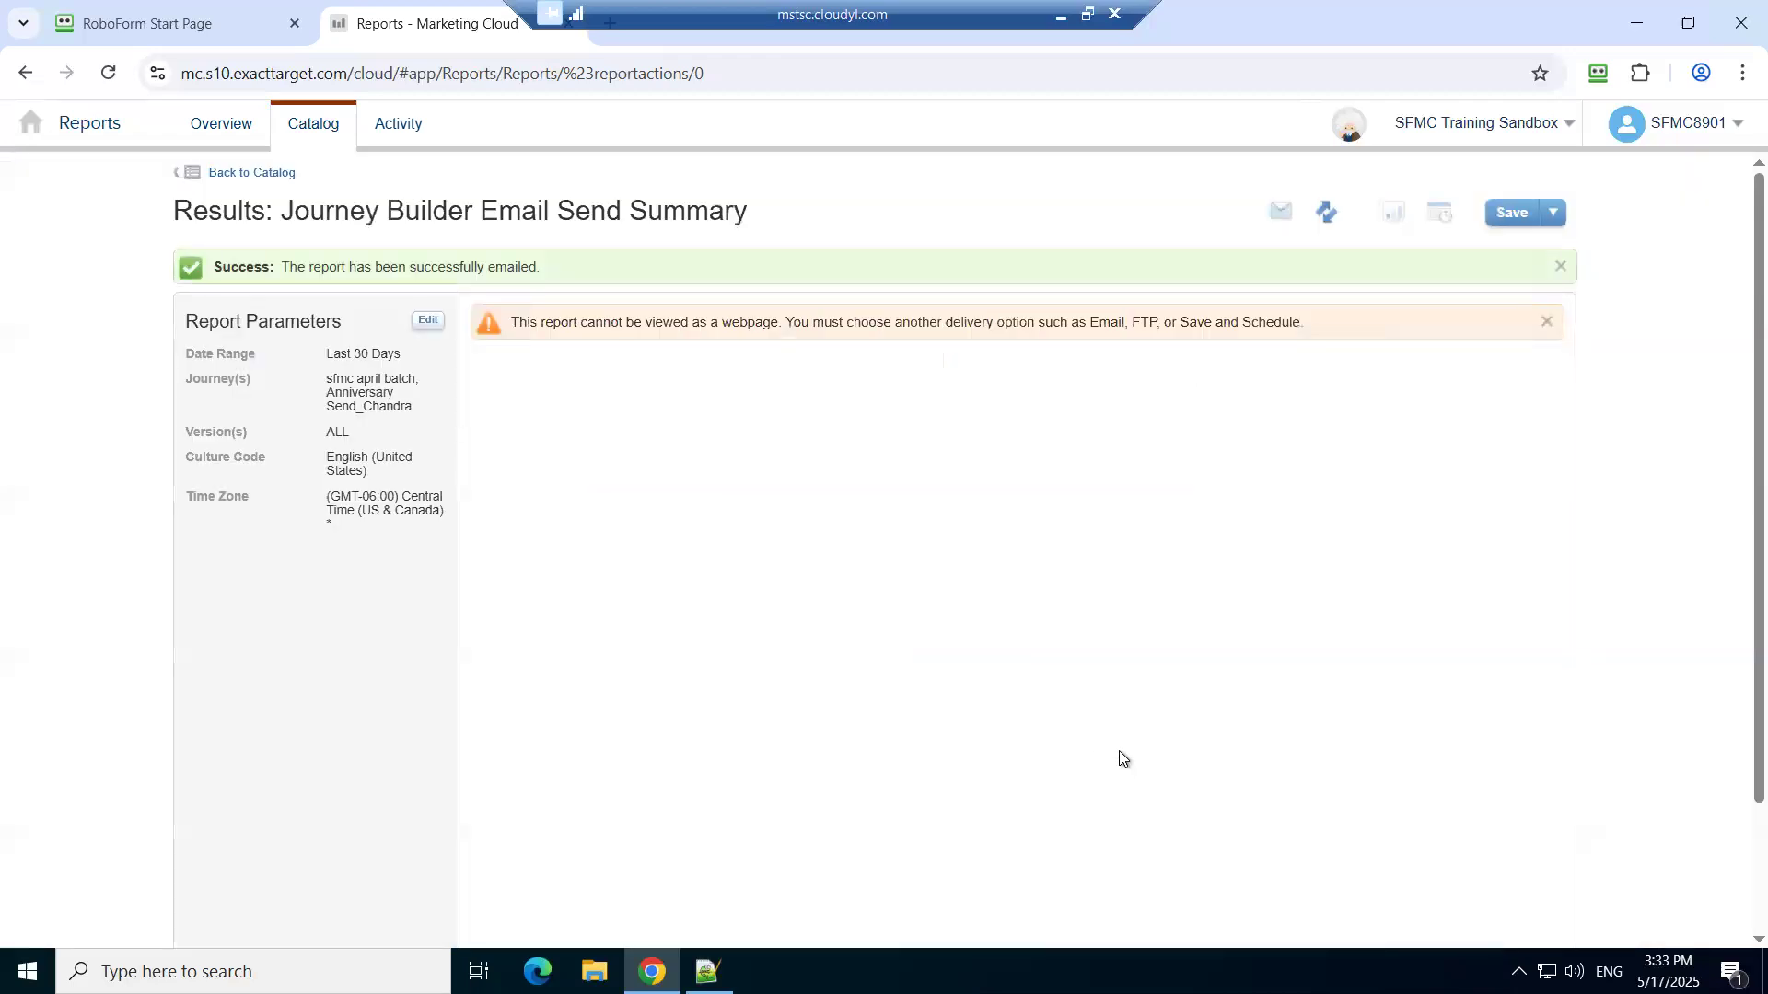
triple_click(469, 266)
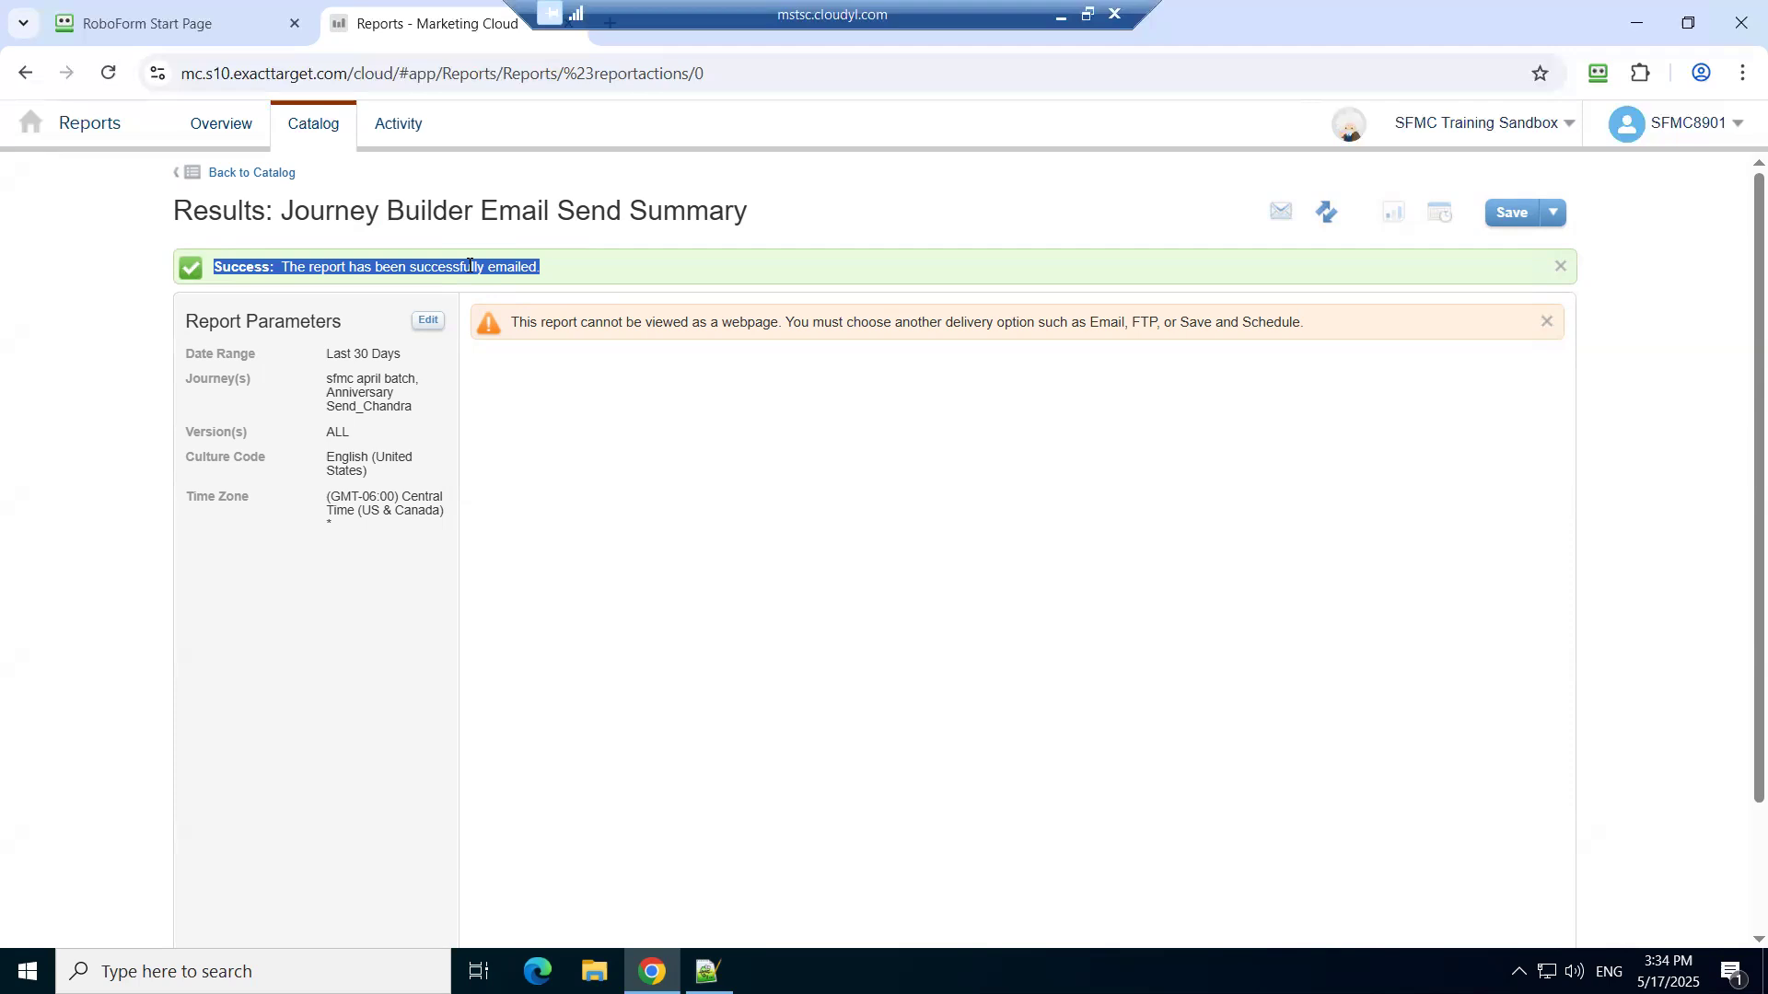
- Reopen the email options for the report results, look over the fields and file formats, and close them without sending
click(1283, 218)
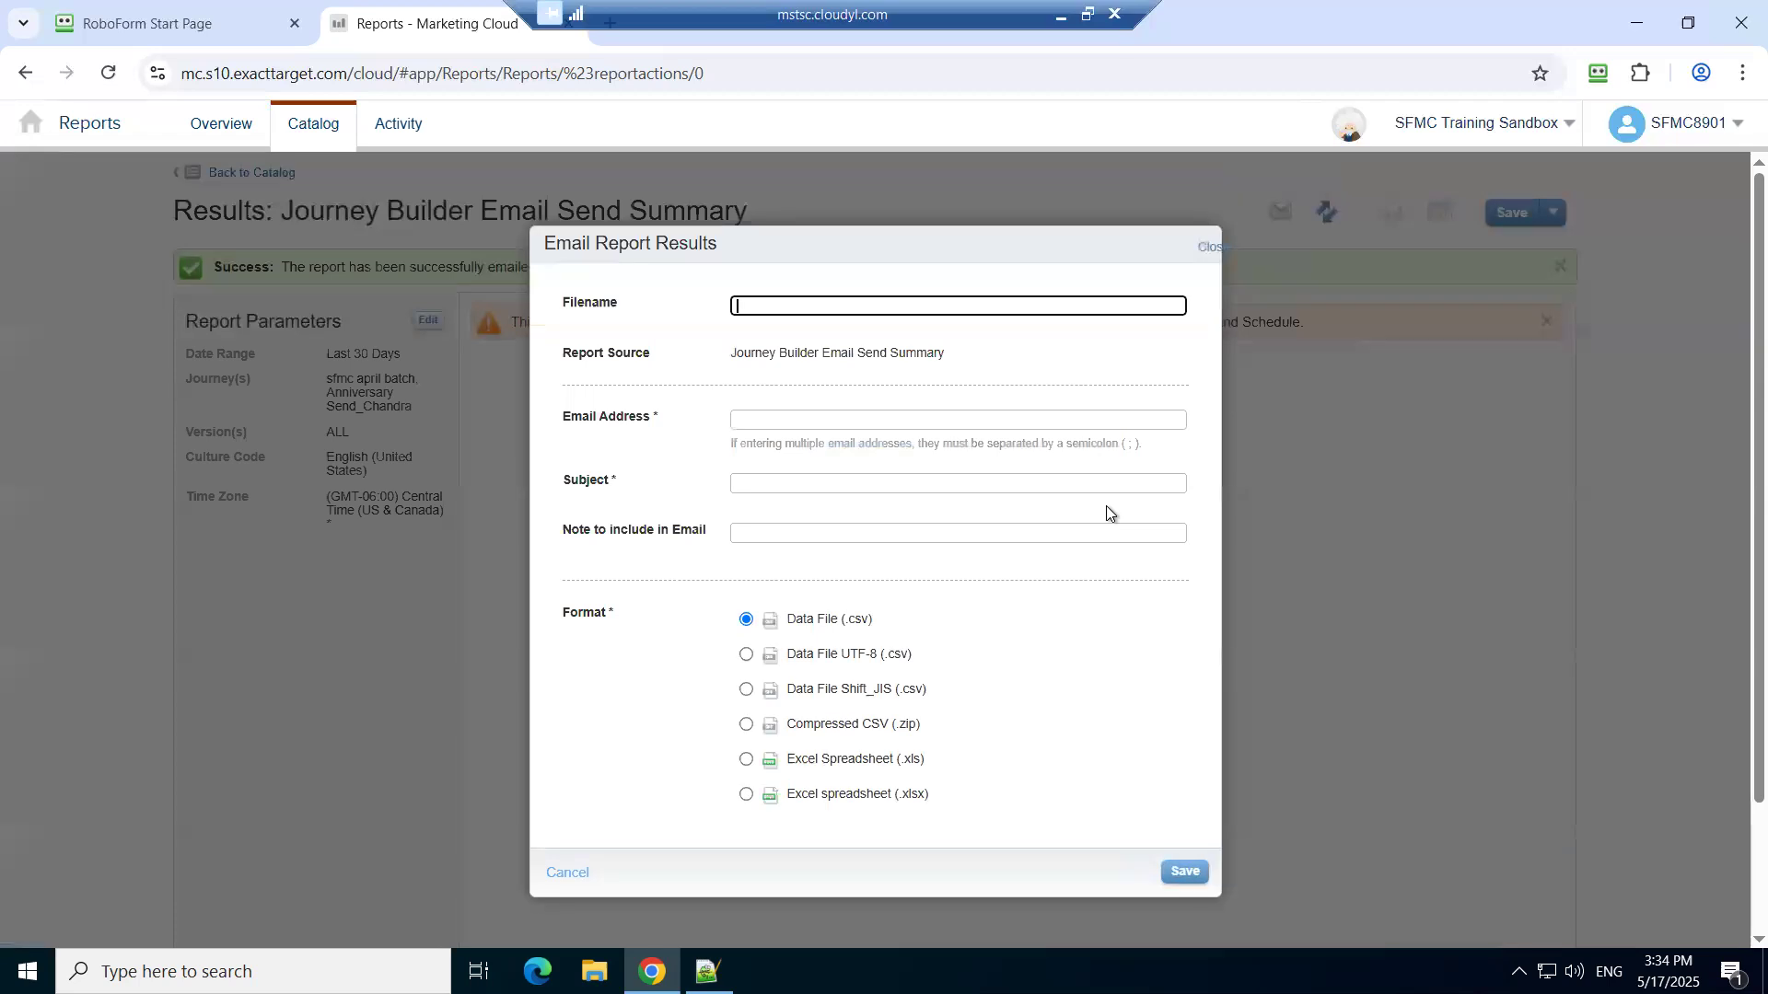
scroll(1107, 505, down, 3)
scroll(1107, 506, up, 3)
click(1205, 250)
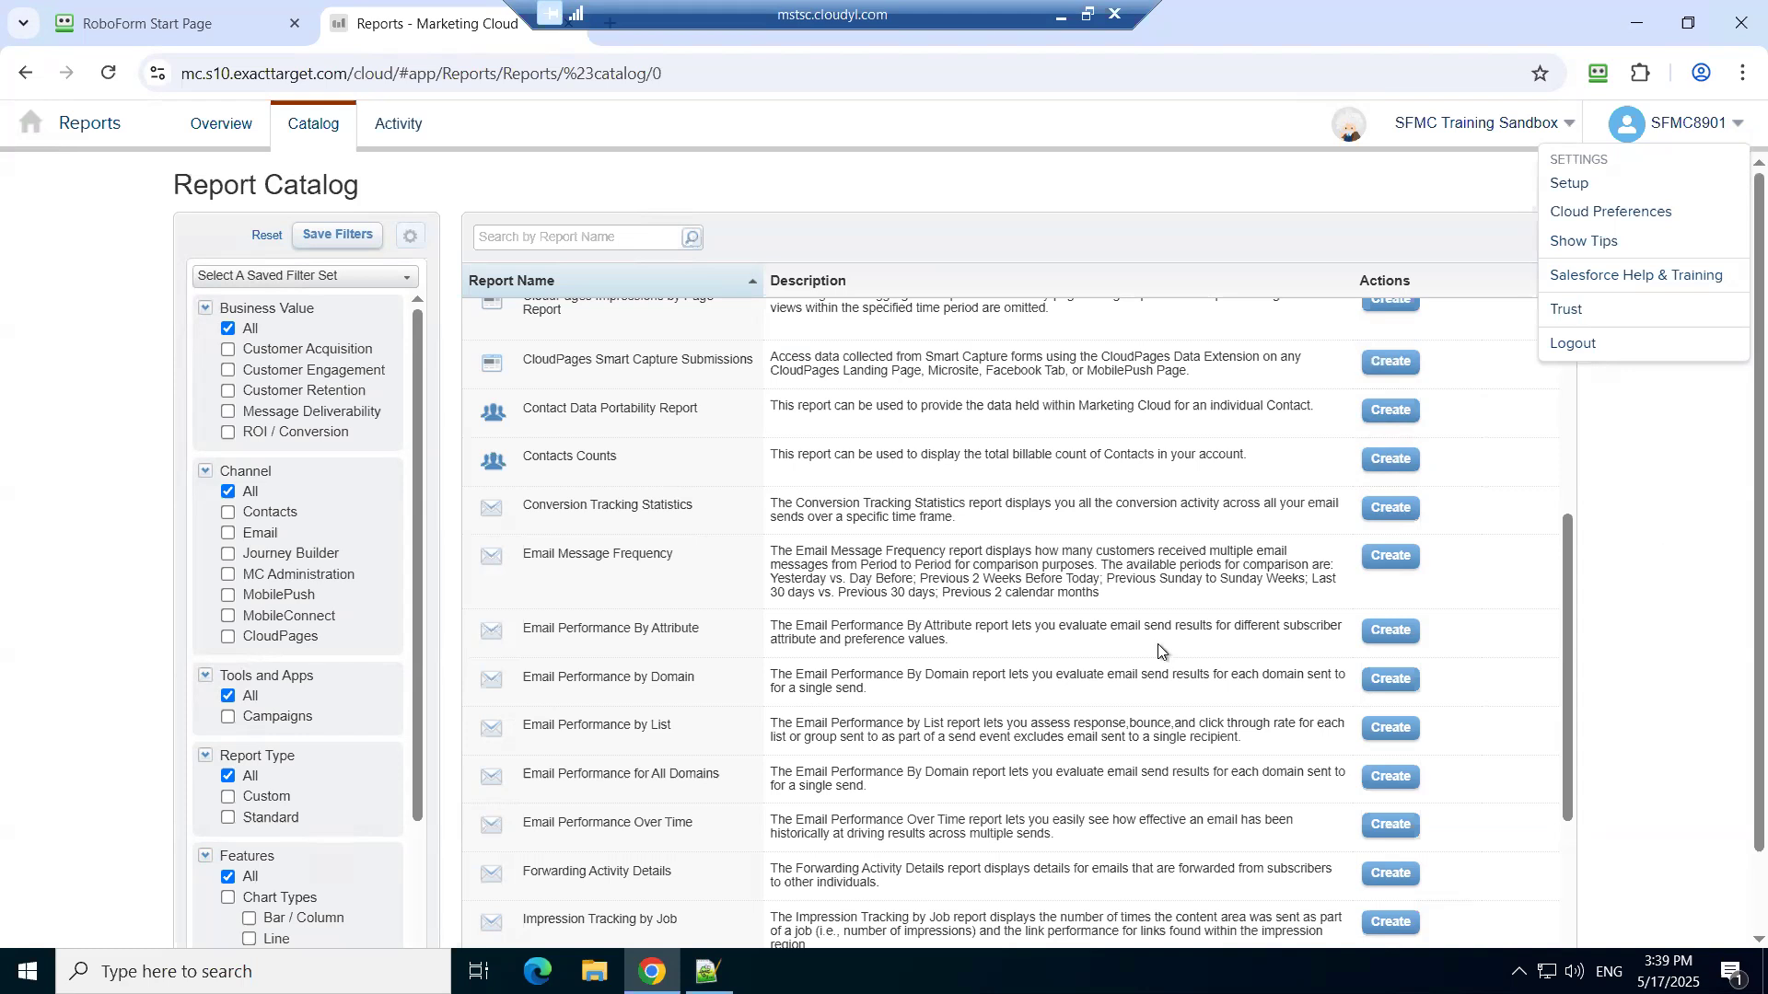
- Look through all three pages of the report catalog and return to its first page
scroll(1159, 651, down, 4)
scroll(1282, 673, down, 1)
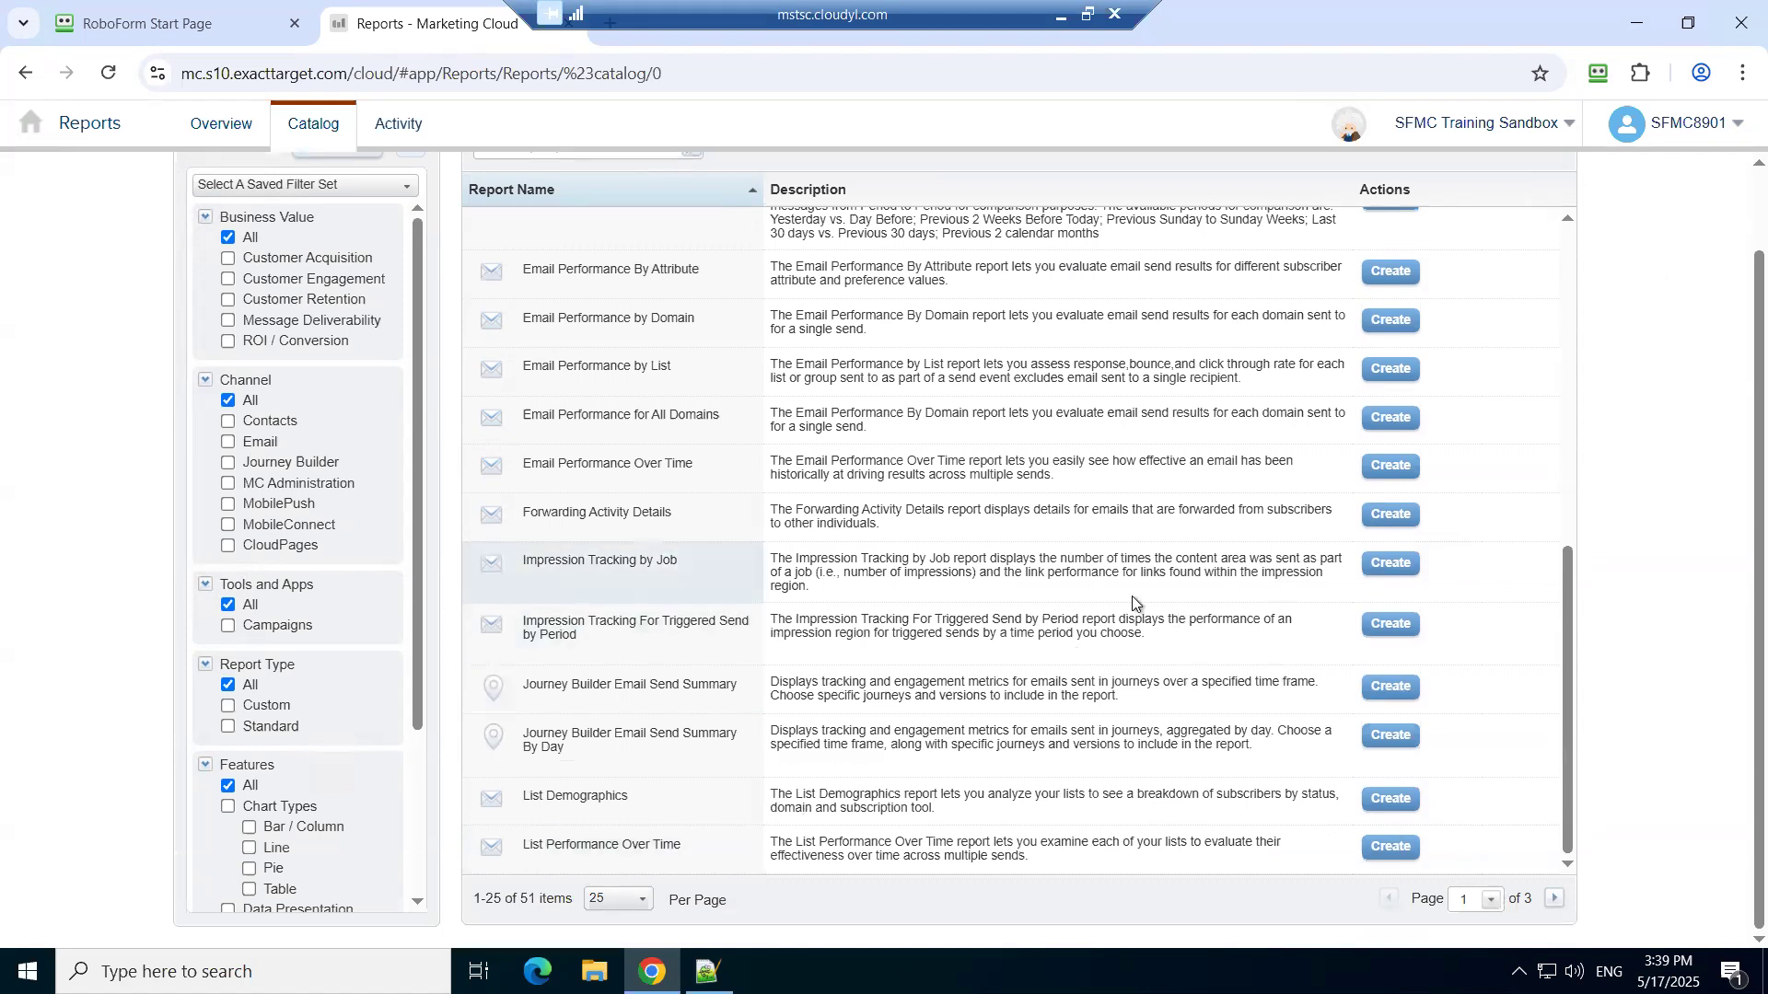
click(1553, 901)
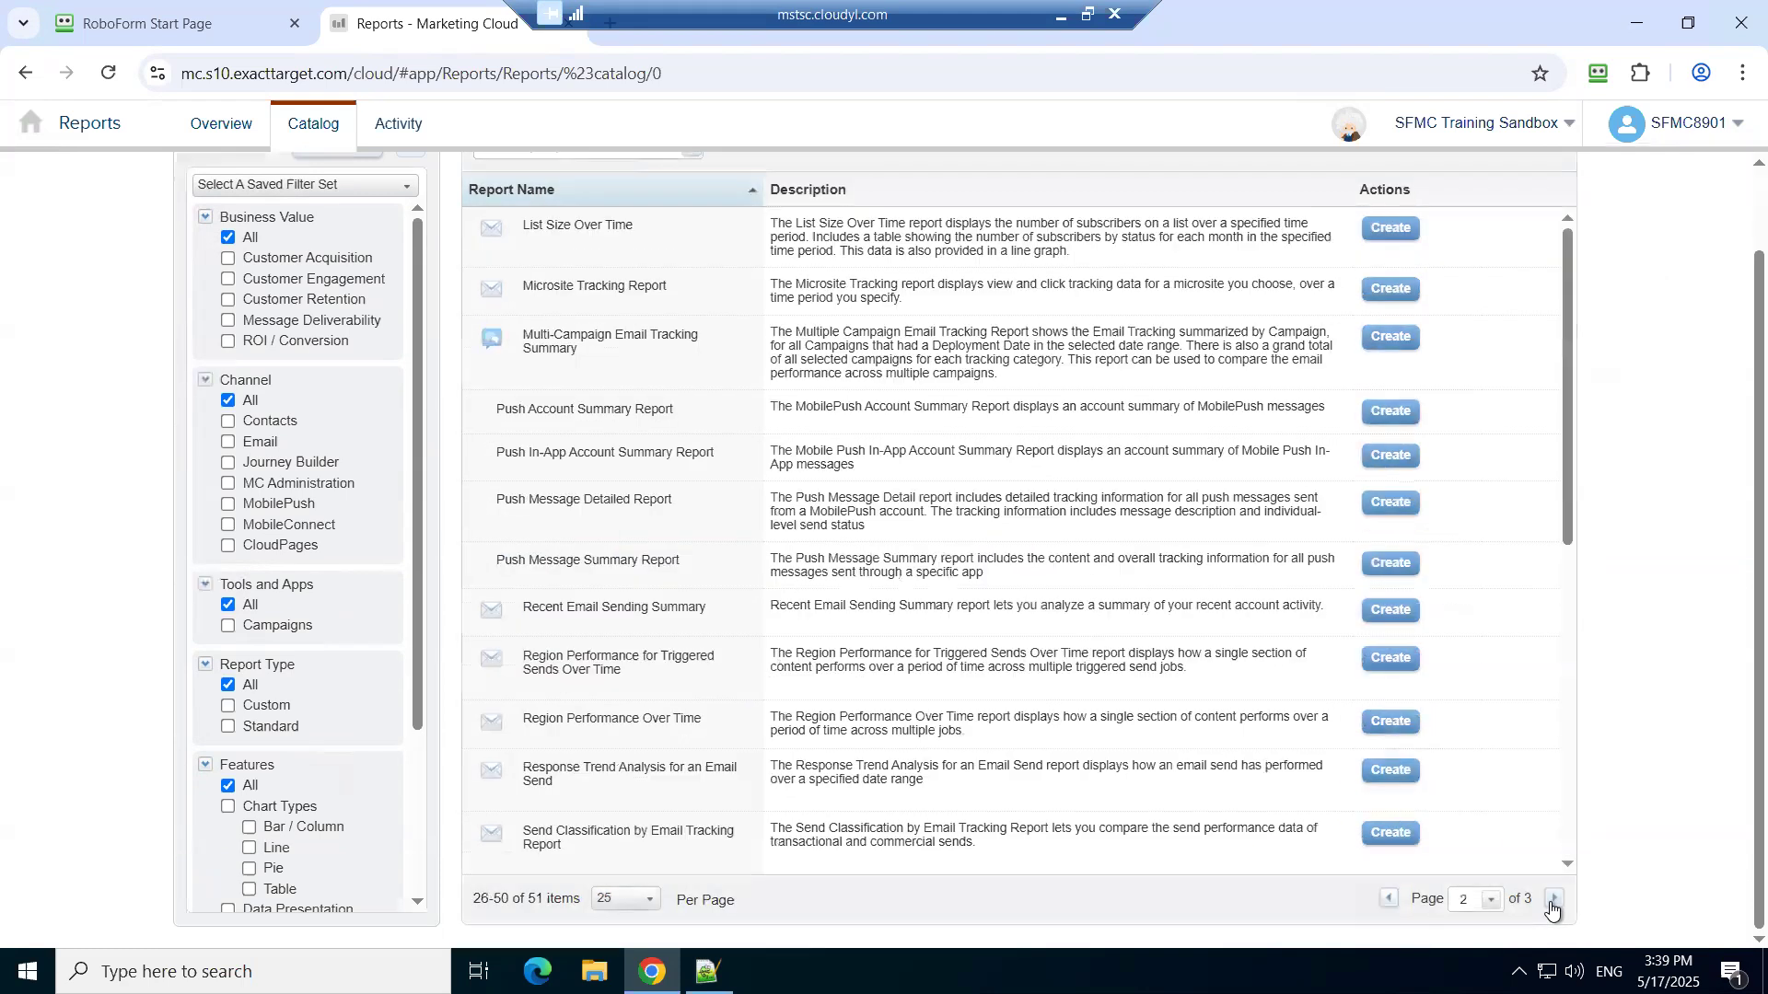
click(1552, 903)
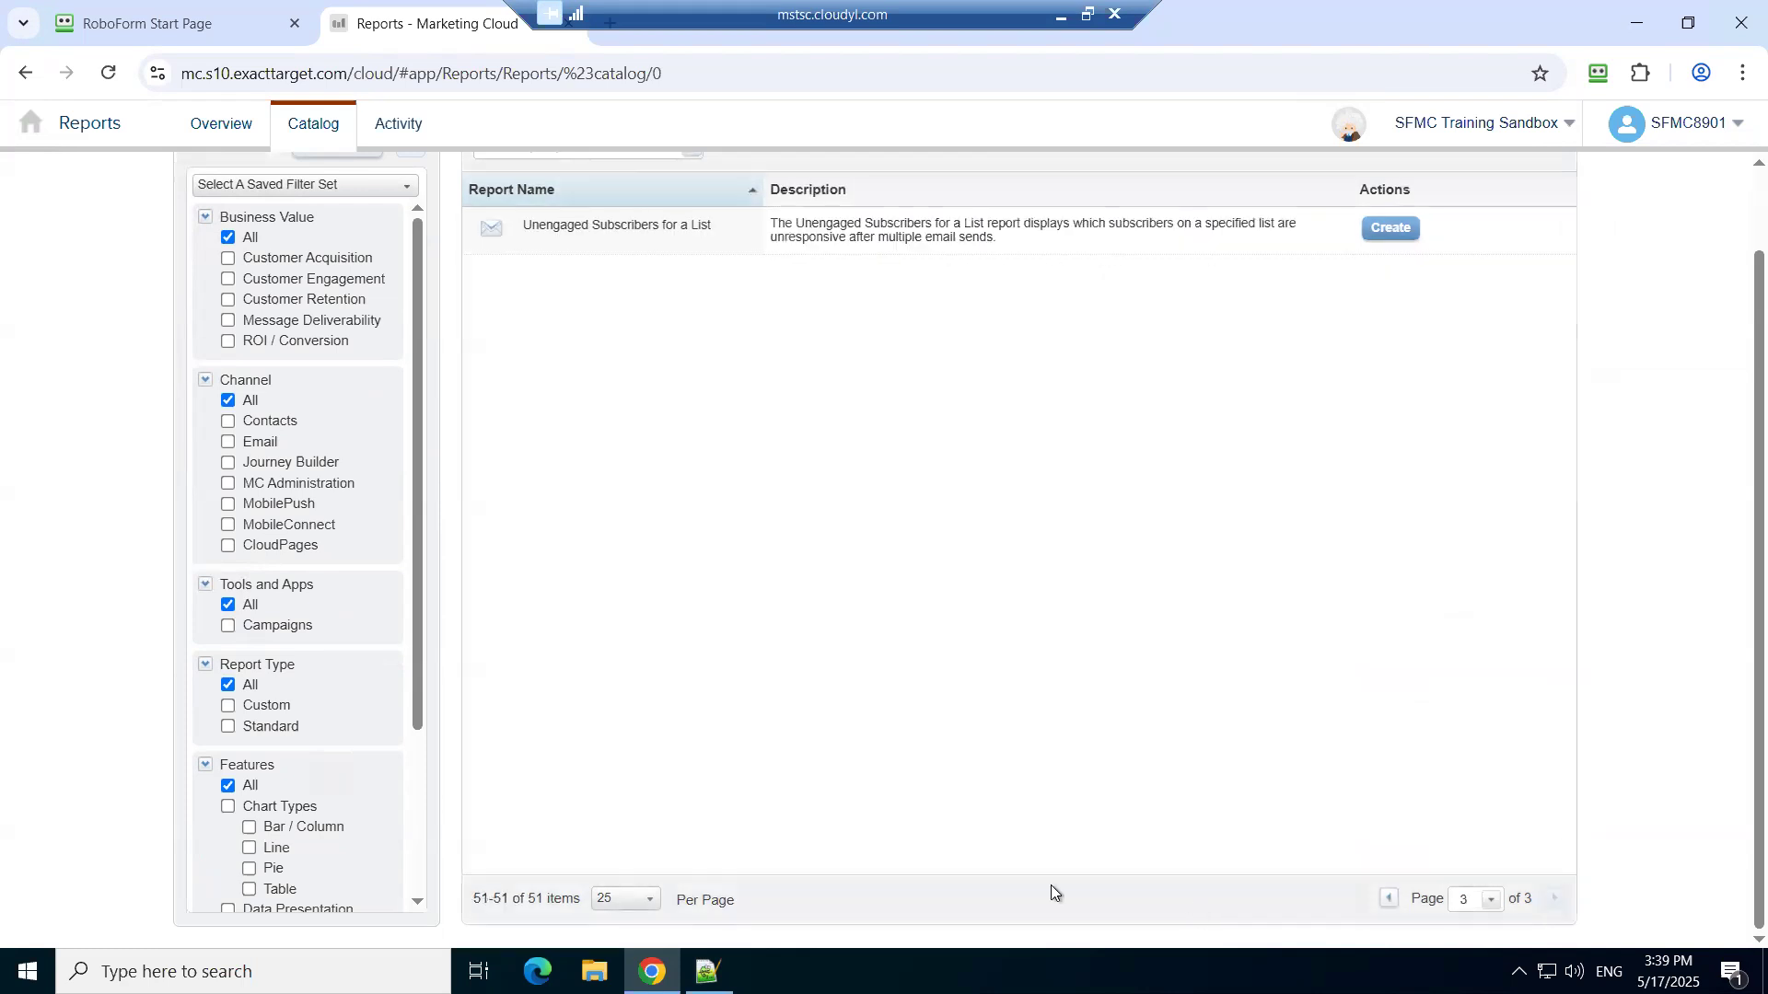
click(1389, 900)
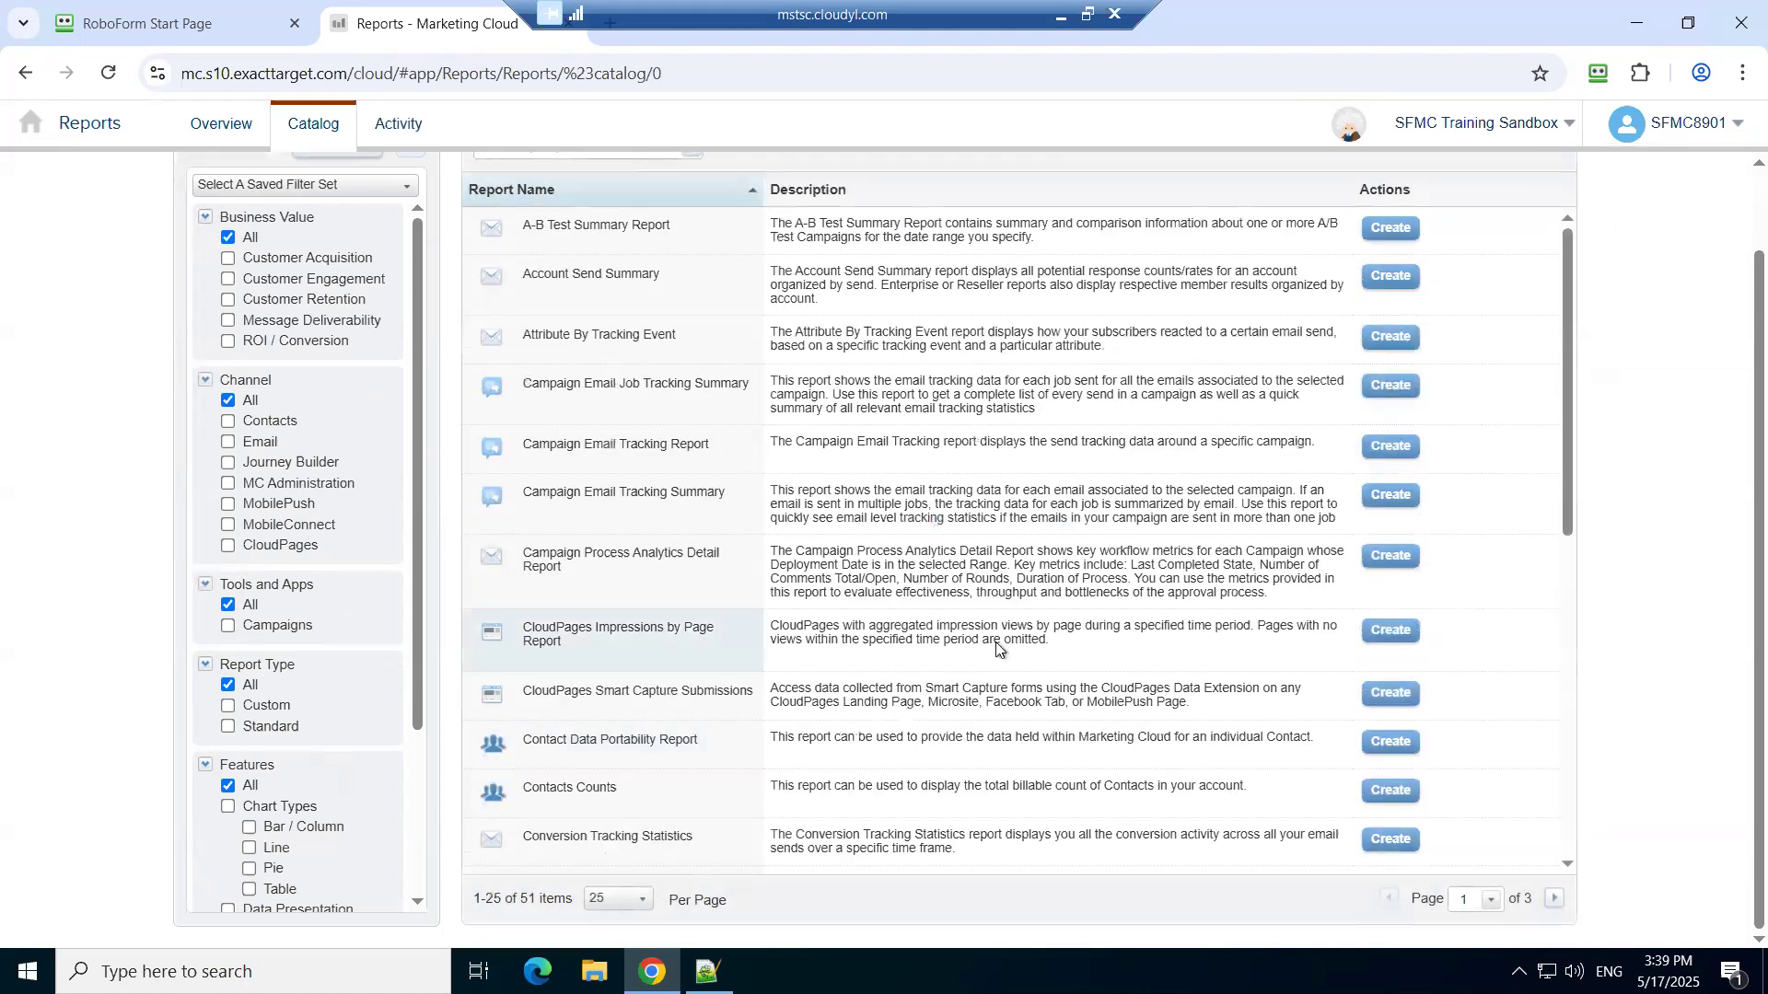
scroll(996, 649, up, 1)
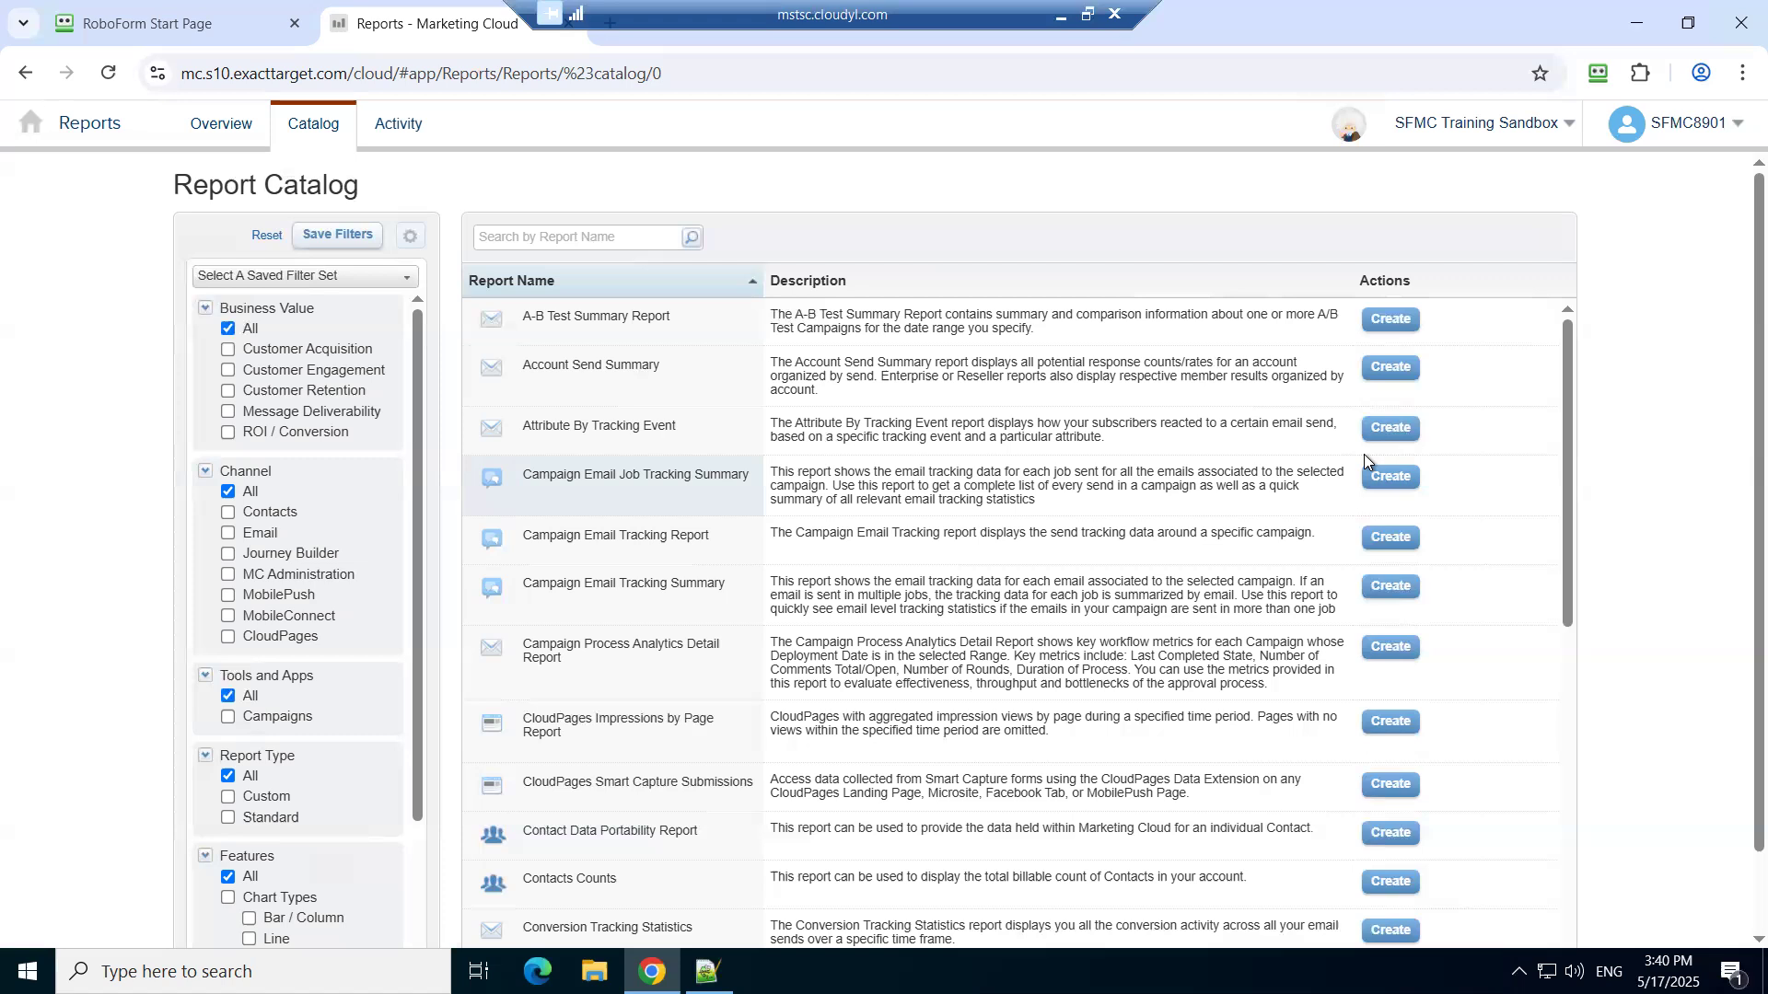
- View the parameters required for the A-B Test Summary and CloudPages Impressions by Page reports, closing each without submitting
click(1392, 322)
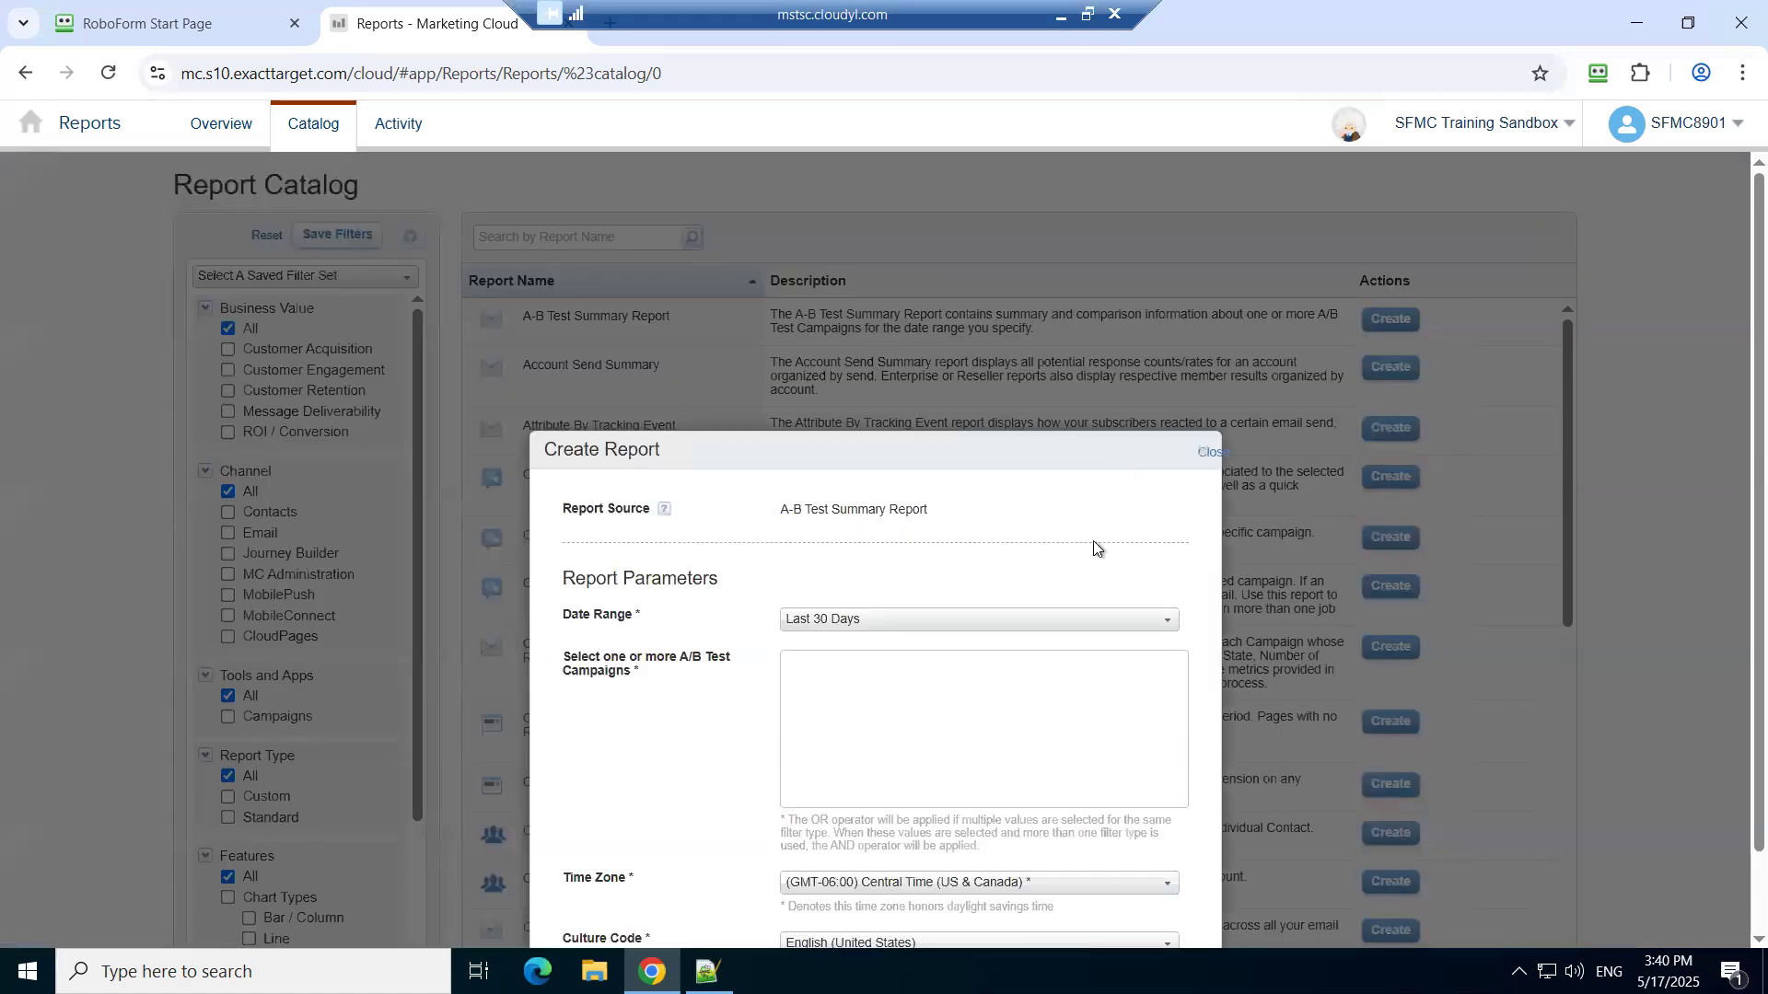
scroll(1094, 543, down, 1)
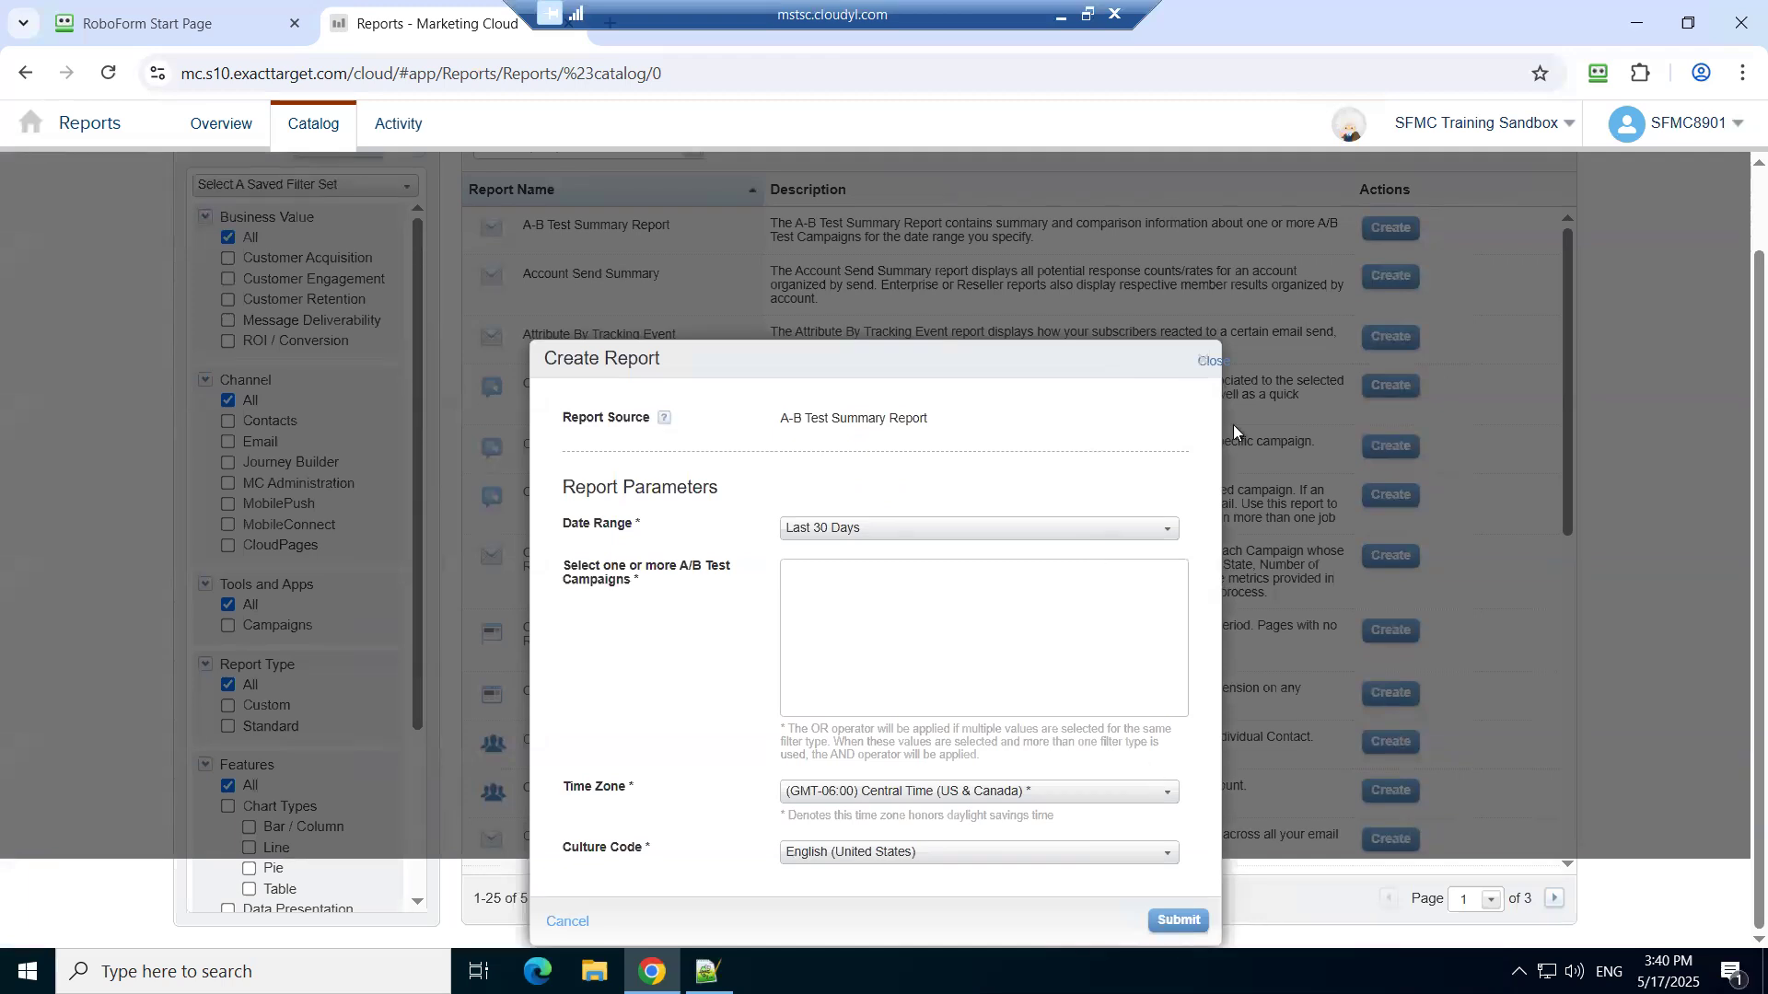
click(1215, 361)
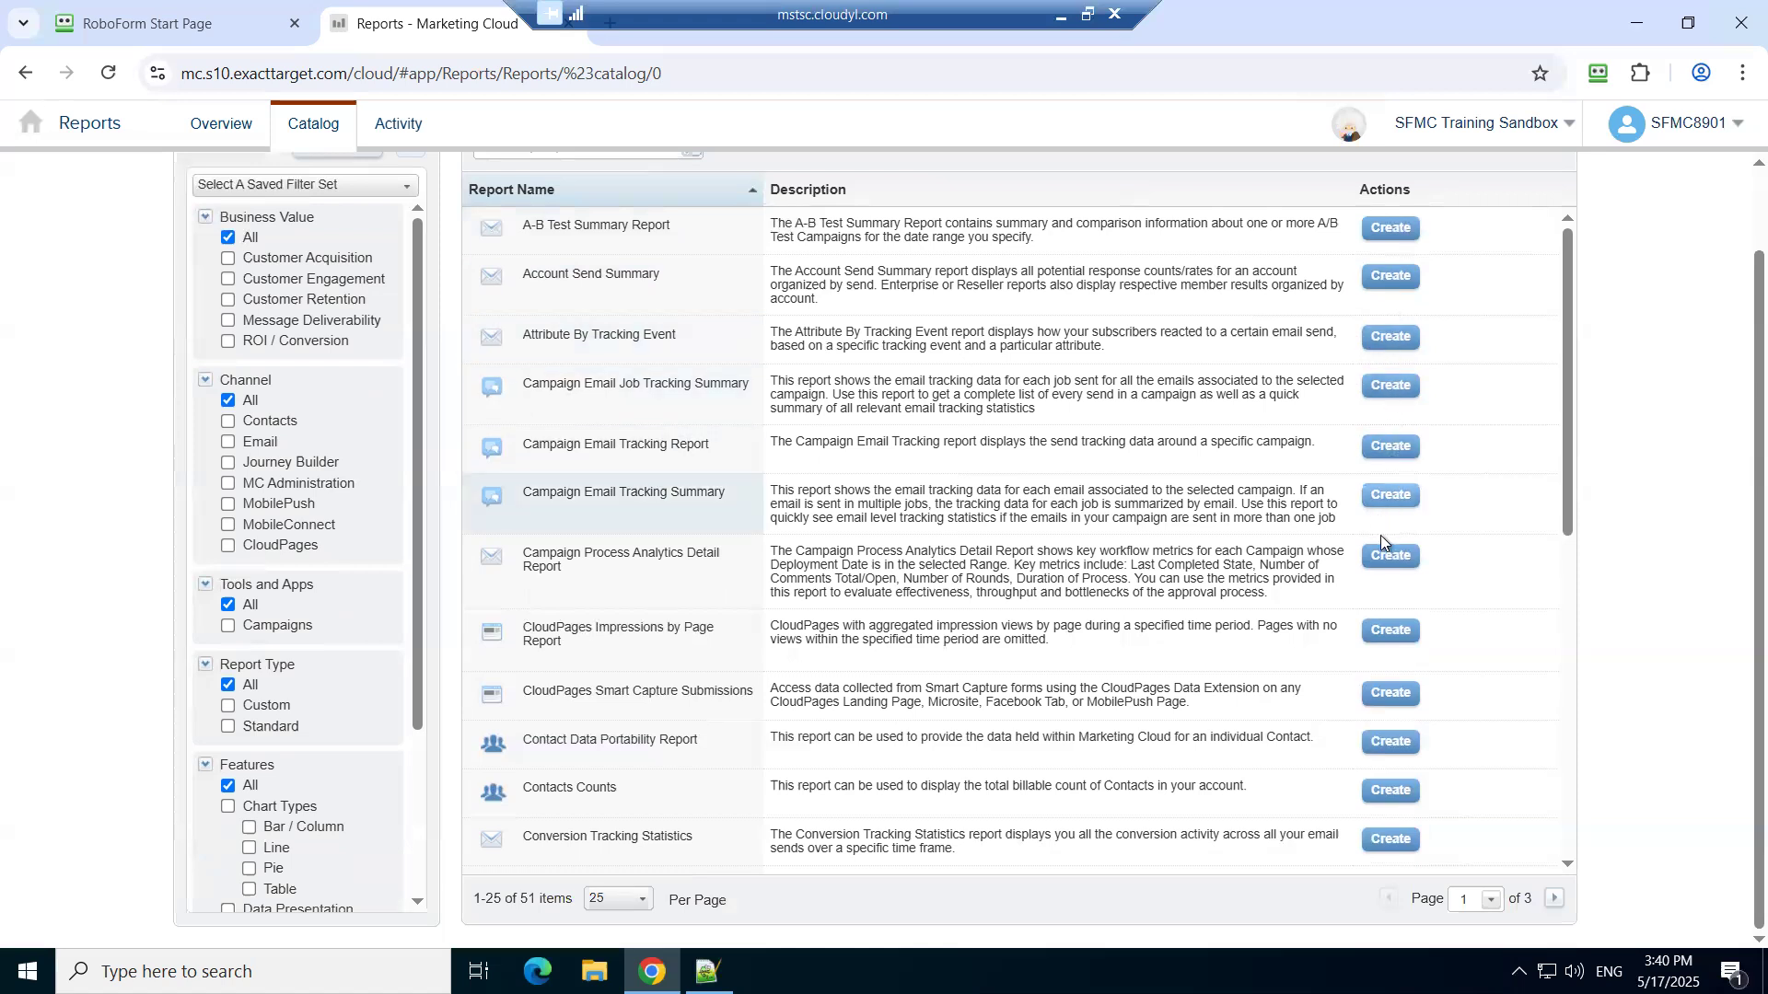
click(1389, 634)
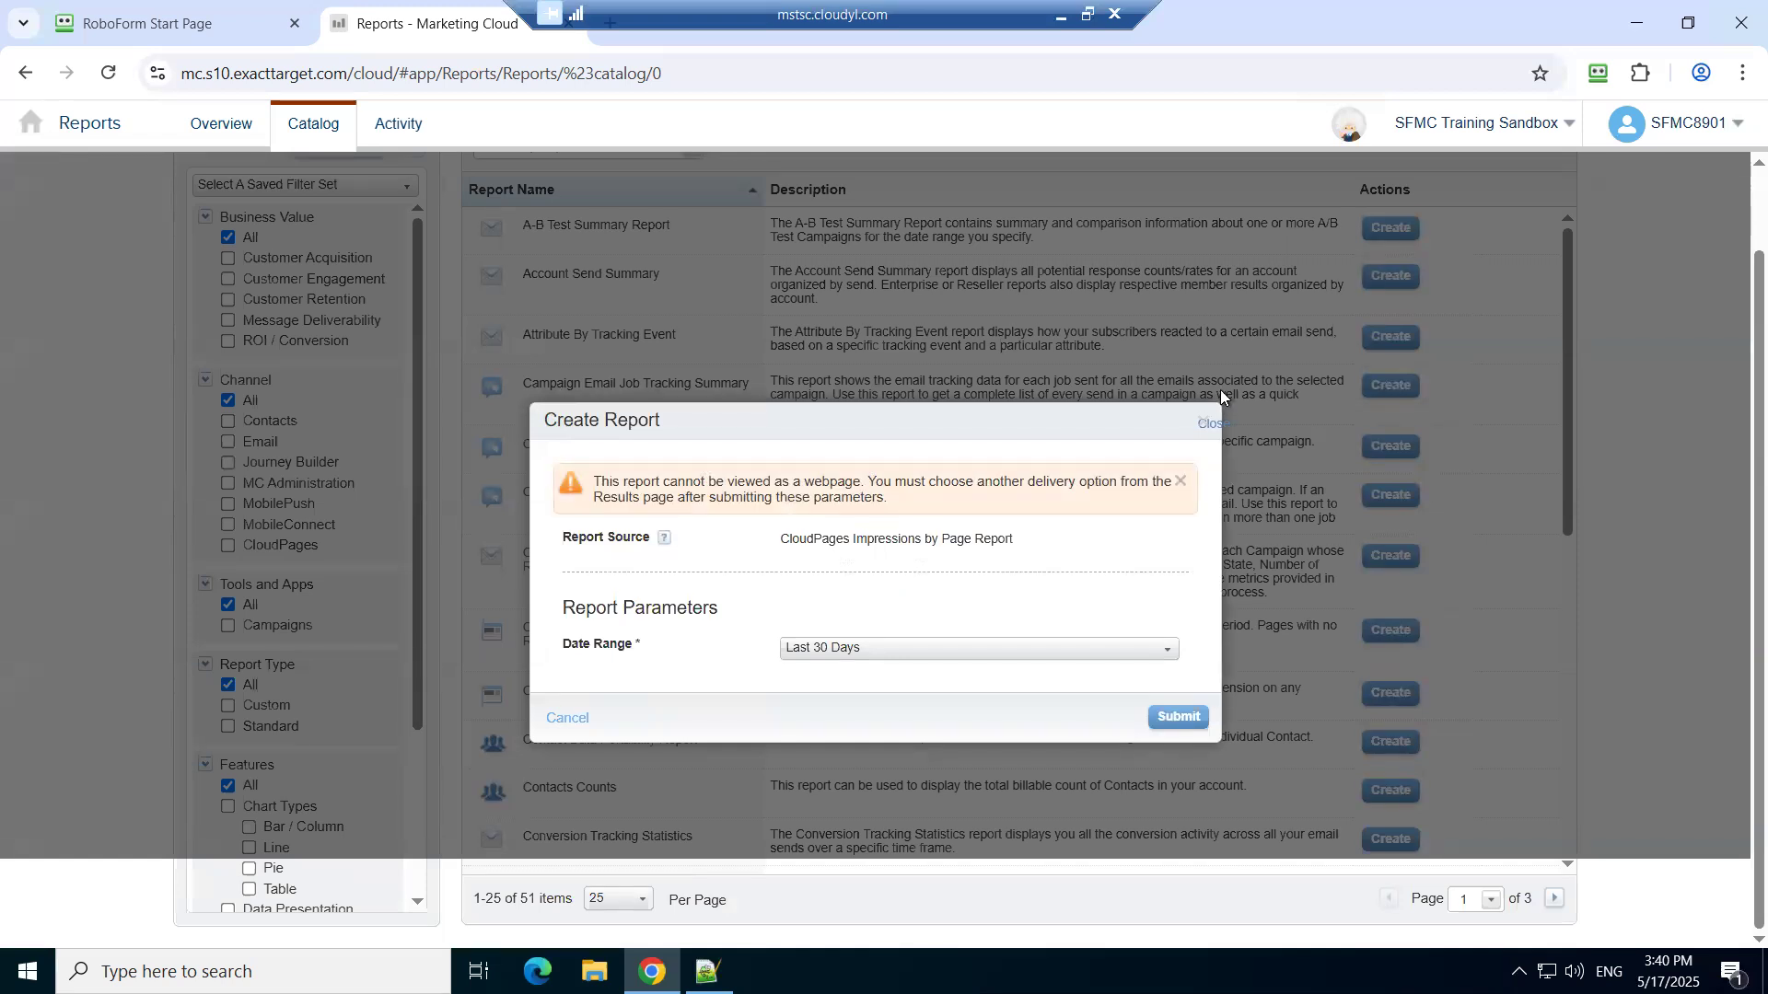
click(1214, 425)
- Start creating the Sendable Data Extension Performance Over Time report from the catalog's second page
scroll(1231, 549, down, 5)
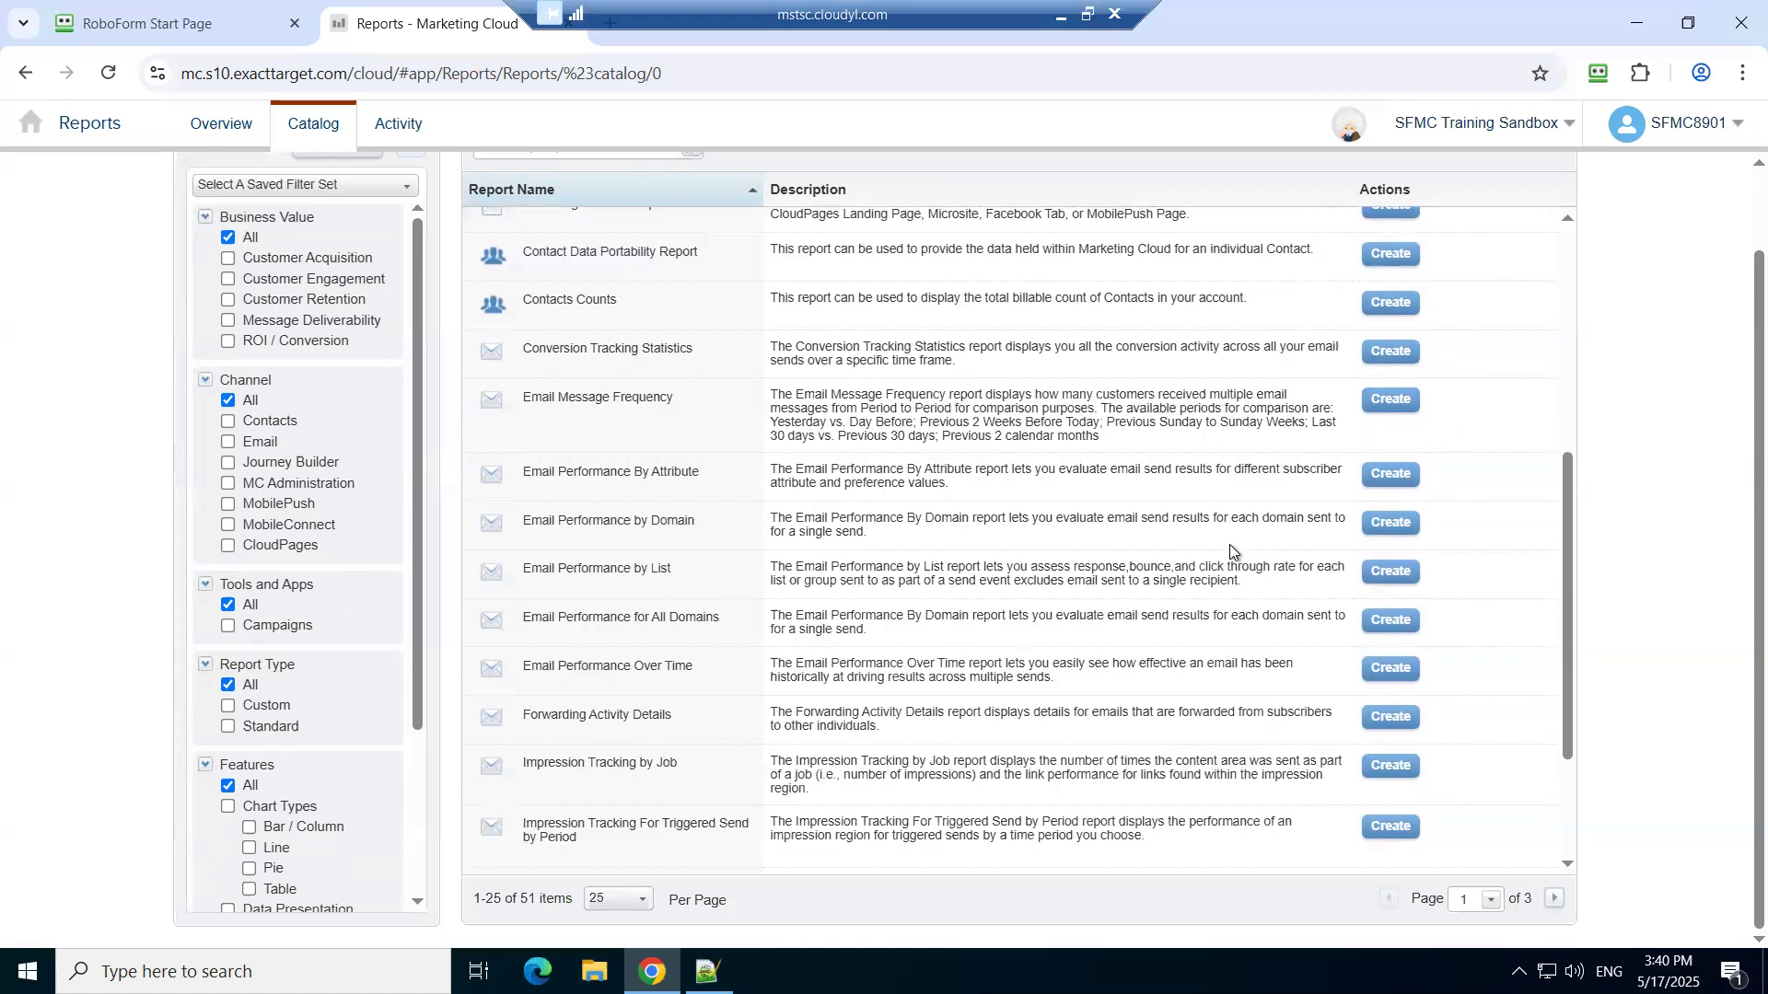
scroll(1230, 551, down, 2)
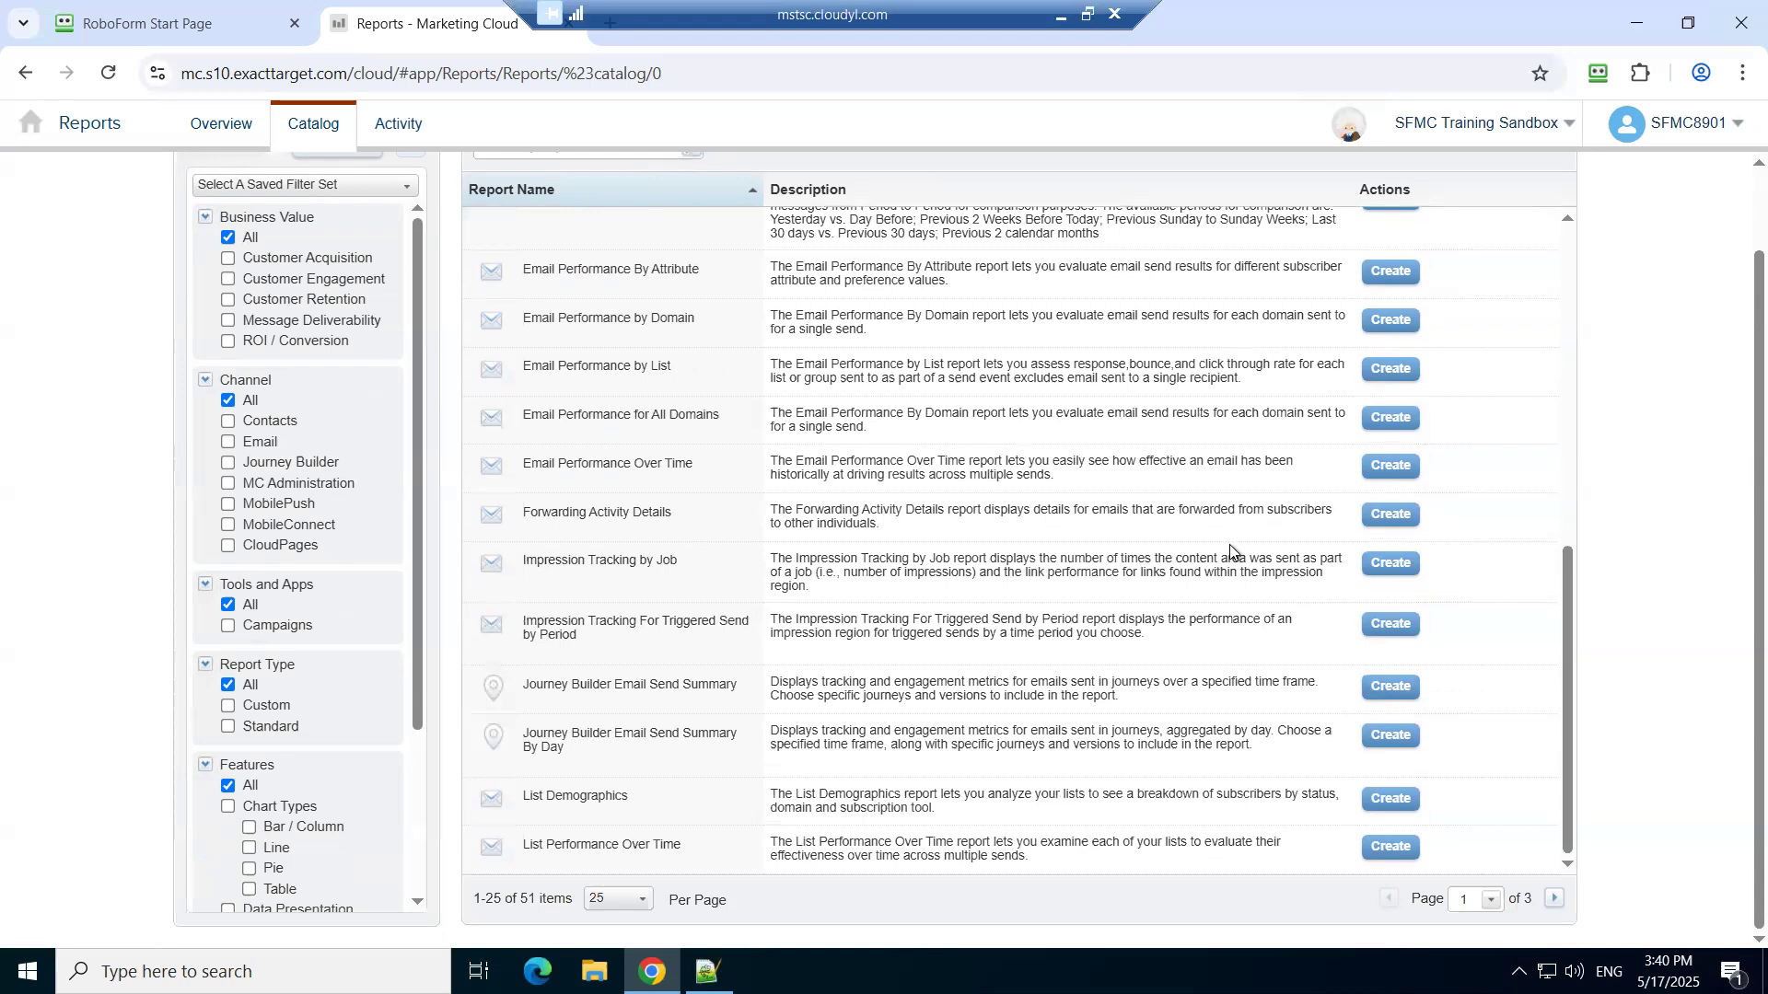
click(1554, 901)
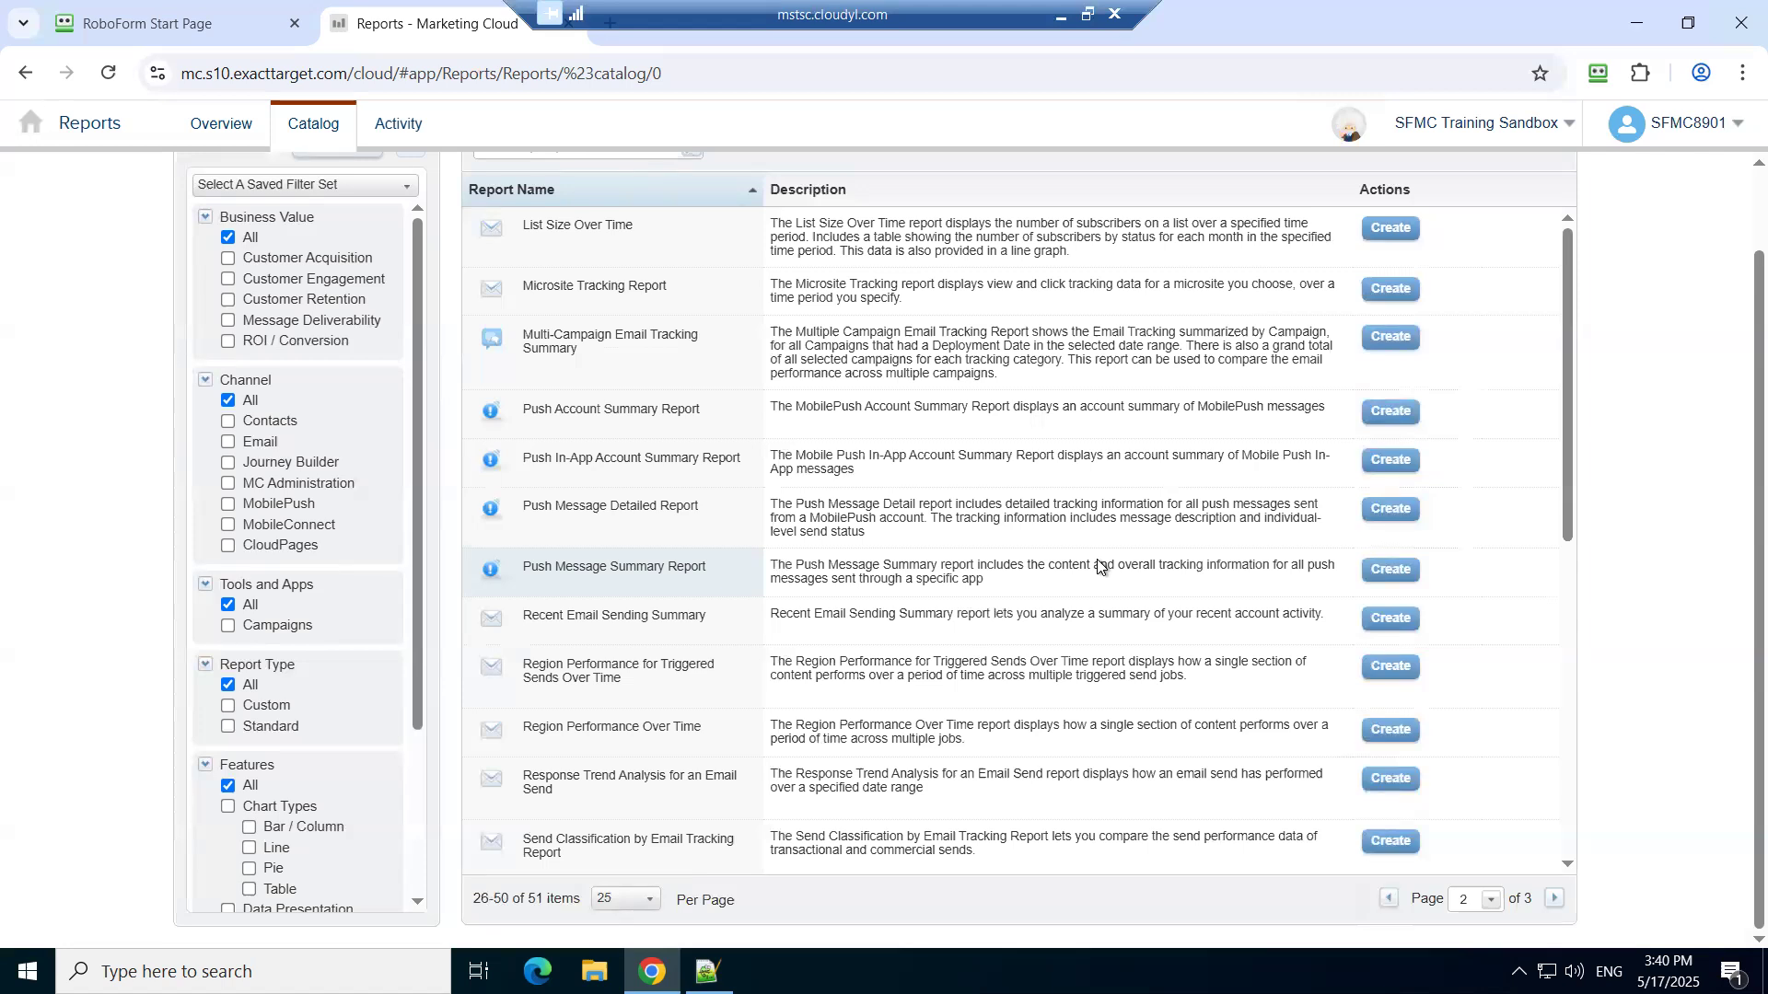
scroll(1098, 564, down, 2)
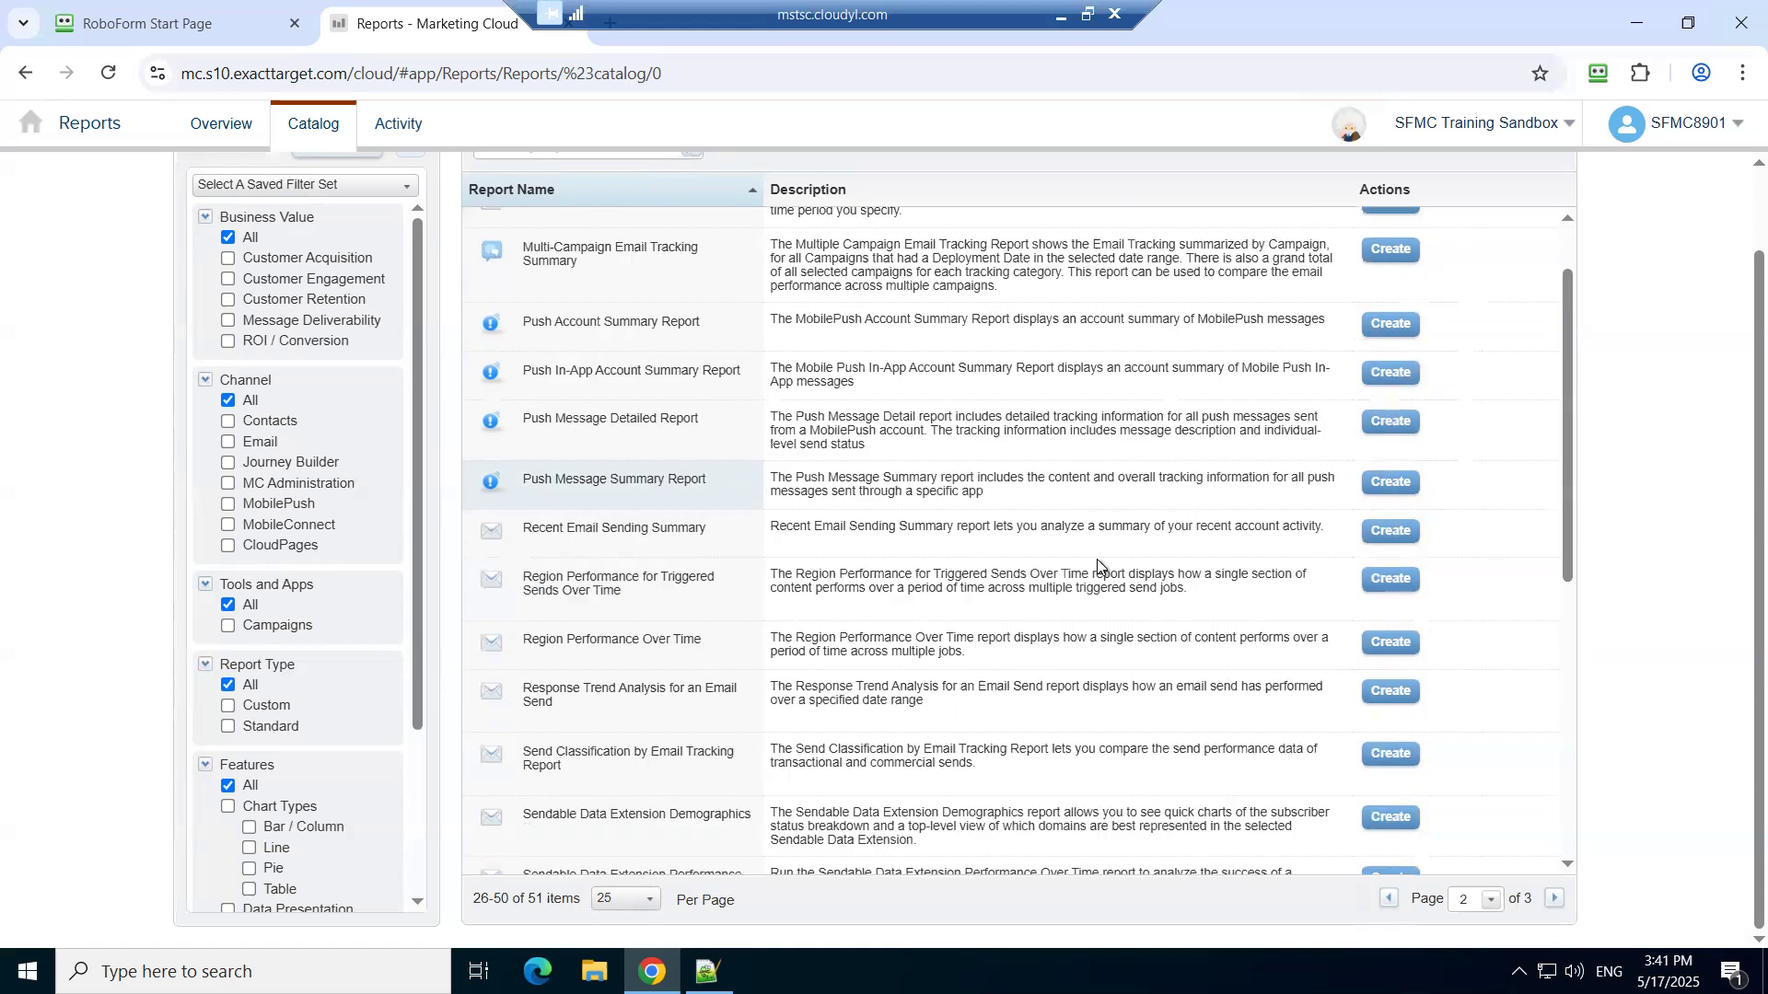
scroll(1097, 560, down, 2)
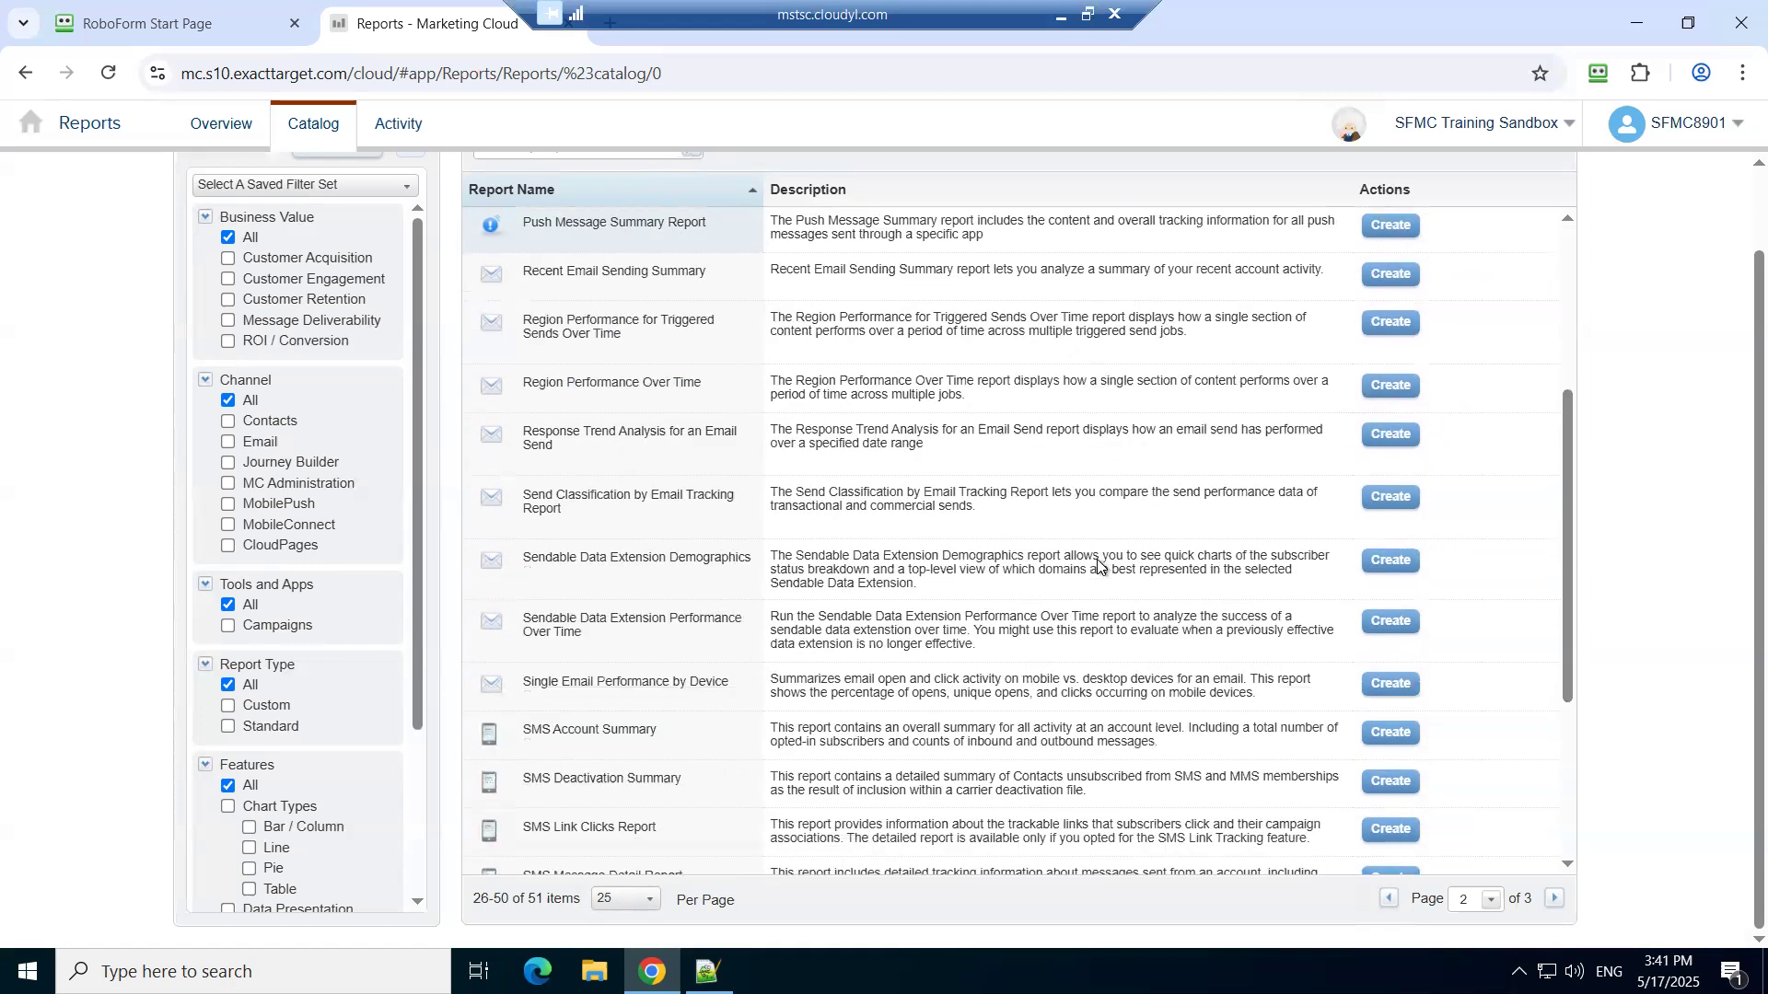
click(1389, 621)
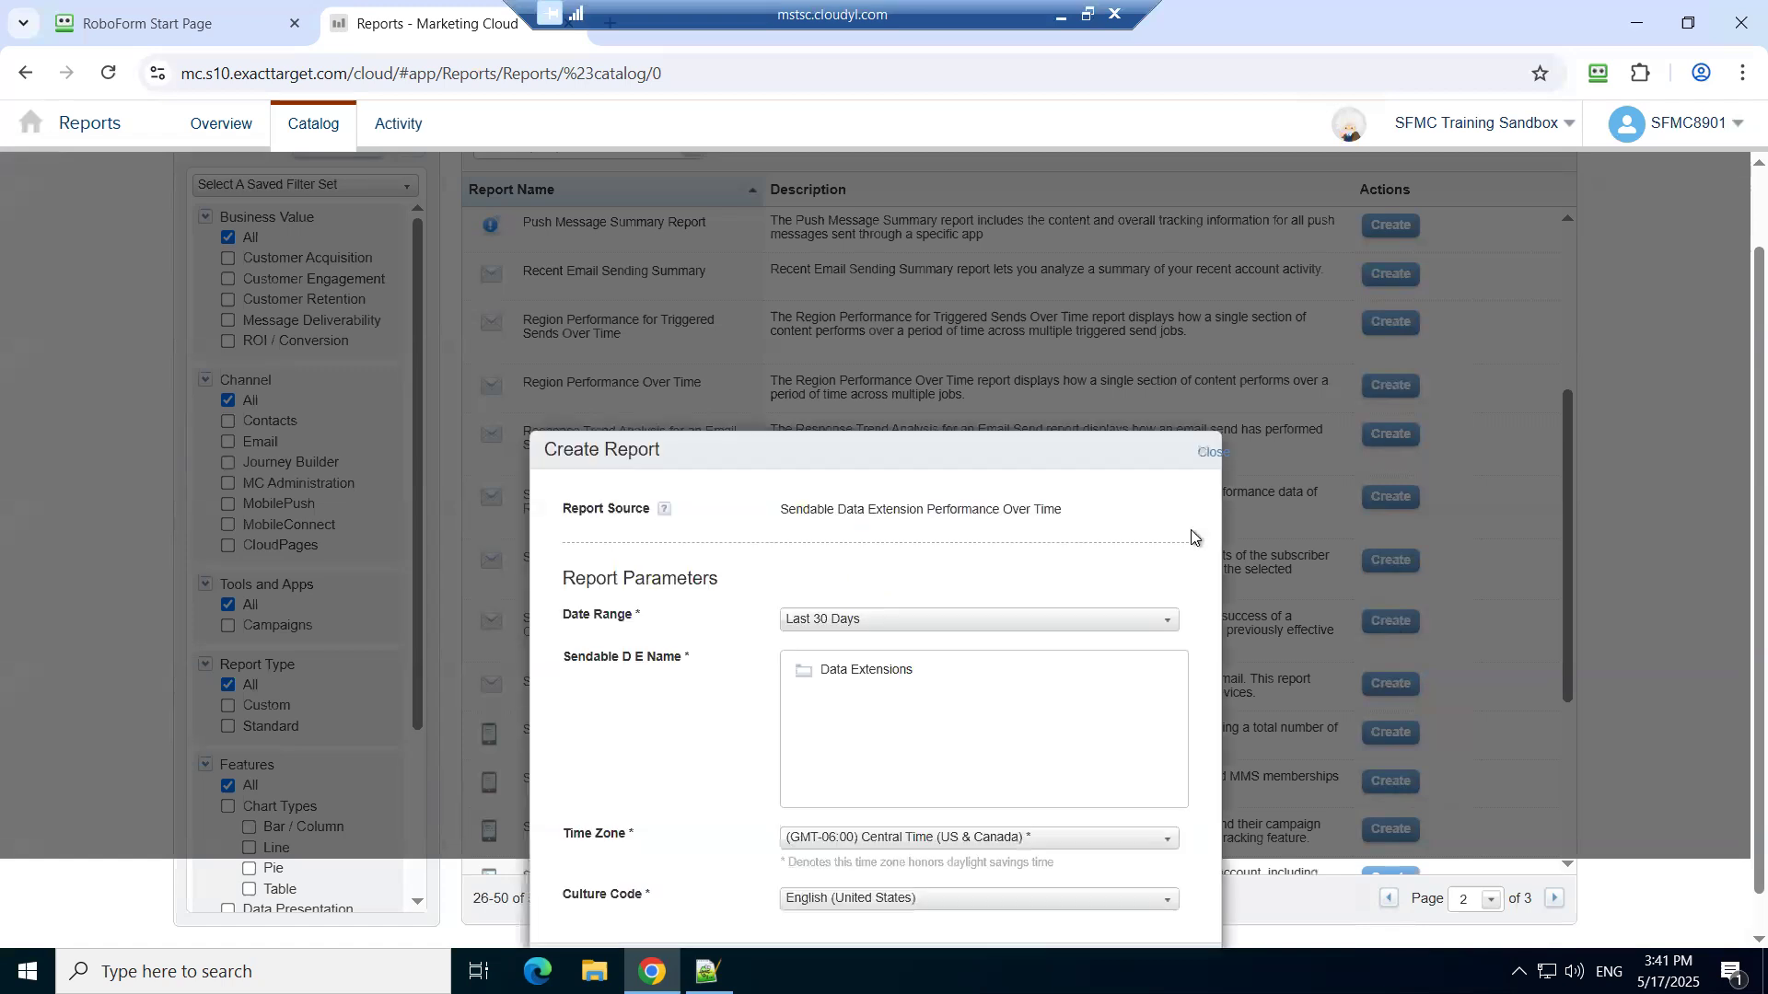
scroll(1193, 536, down, 1)
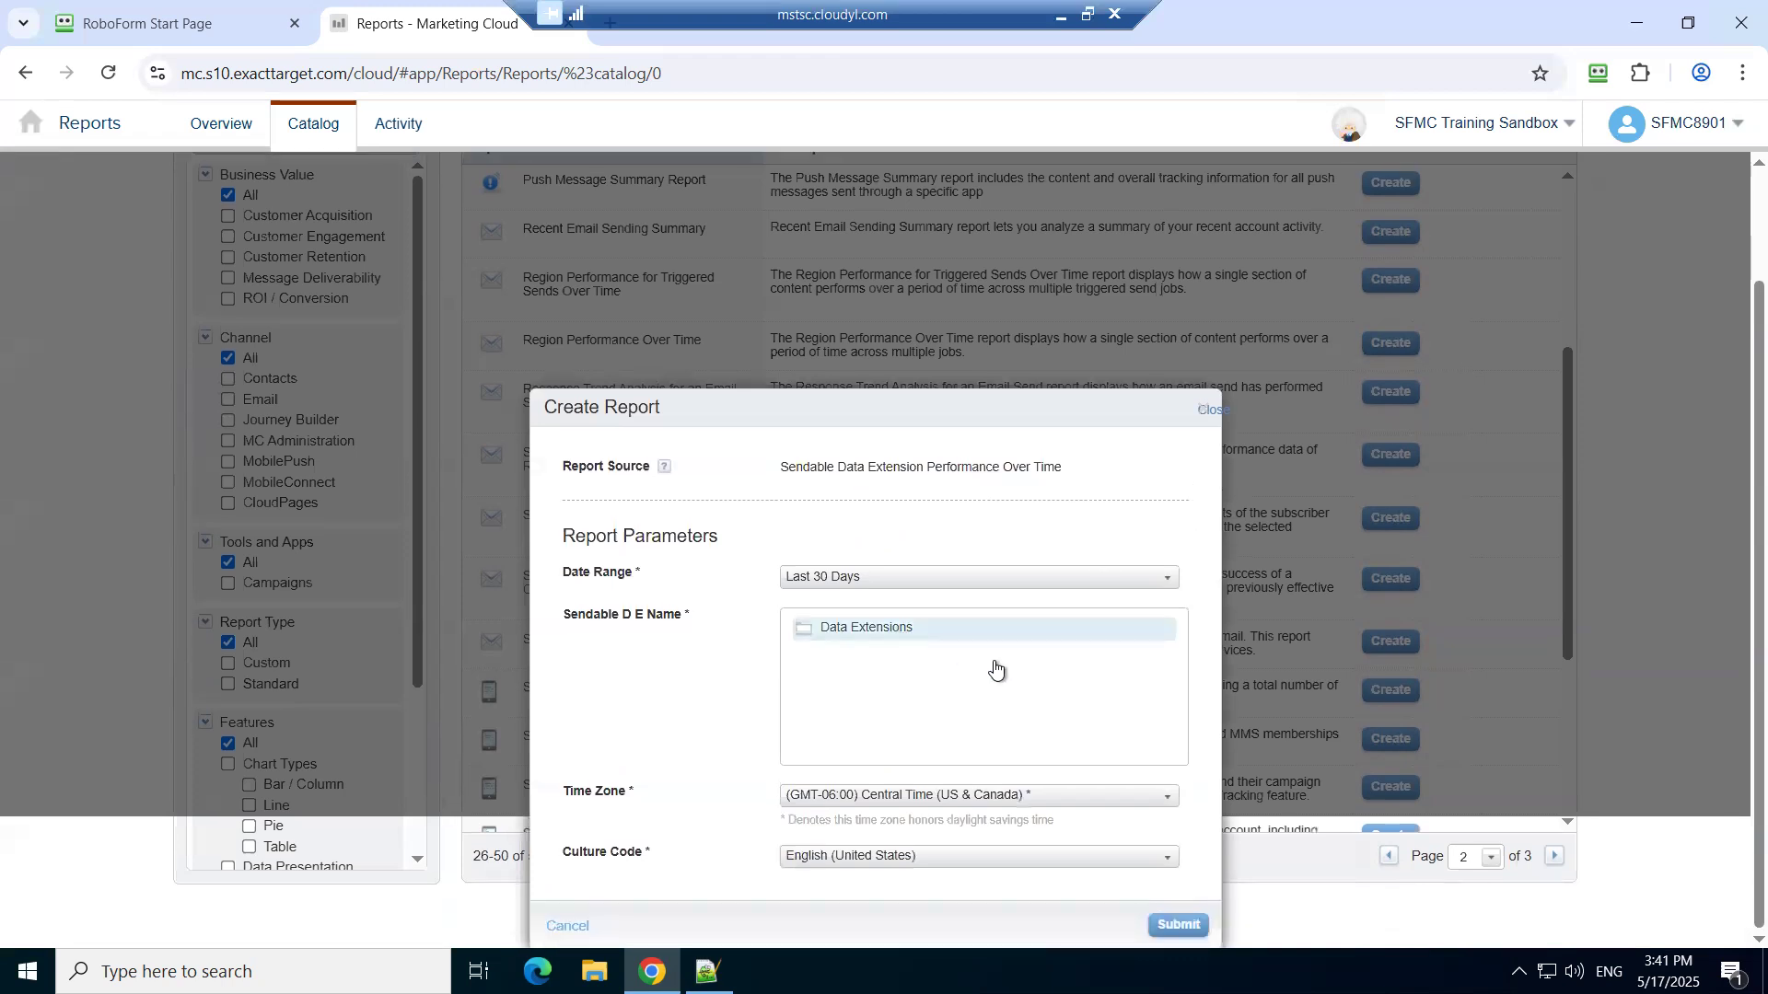
- Choose the Batch45 test data extension as the report's sendable data extension and submit the report parameters
click(869, 630)
double_click(868, 630)
click(868, 630)
click(869, 631)
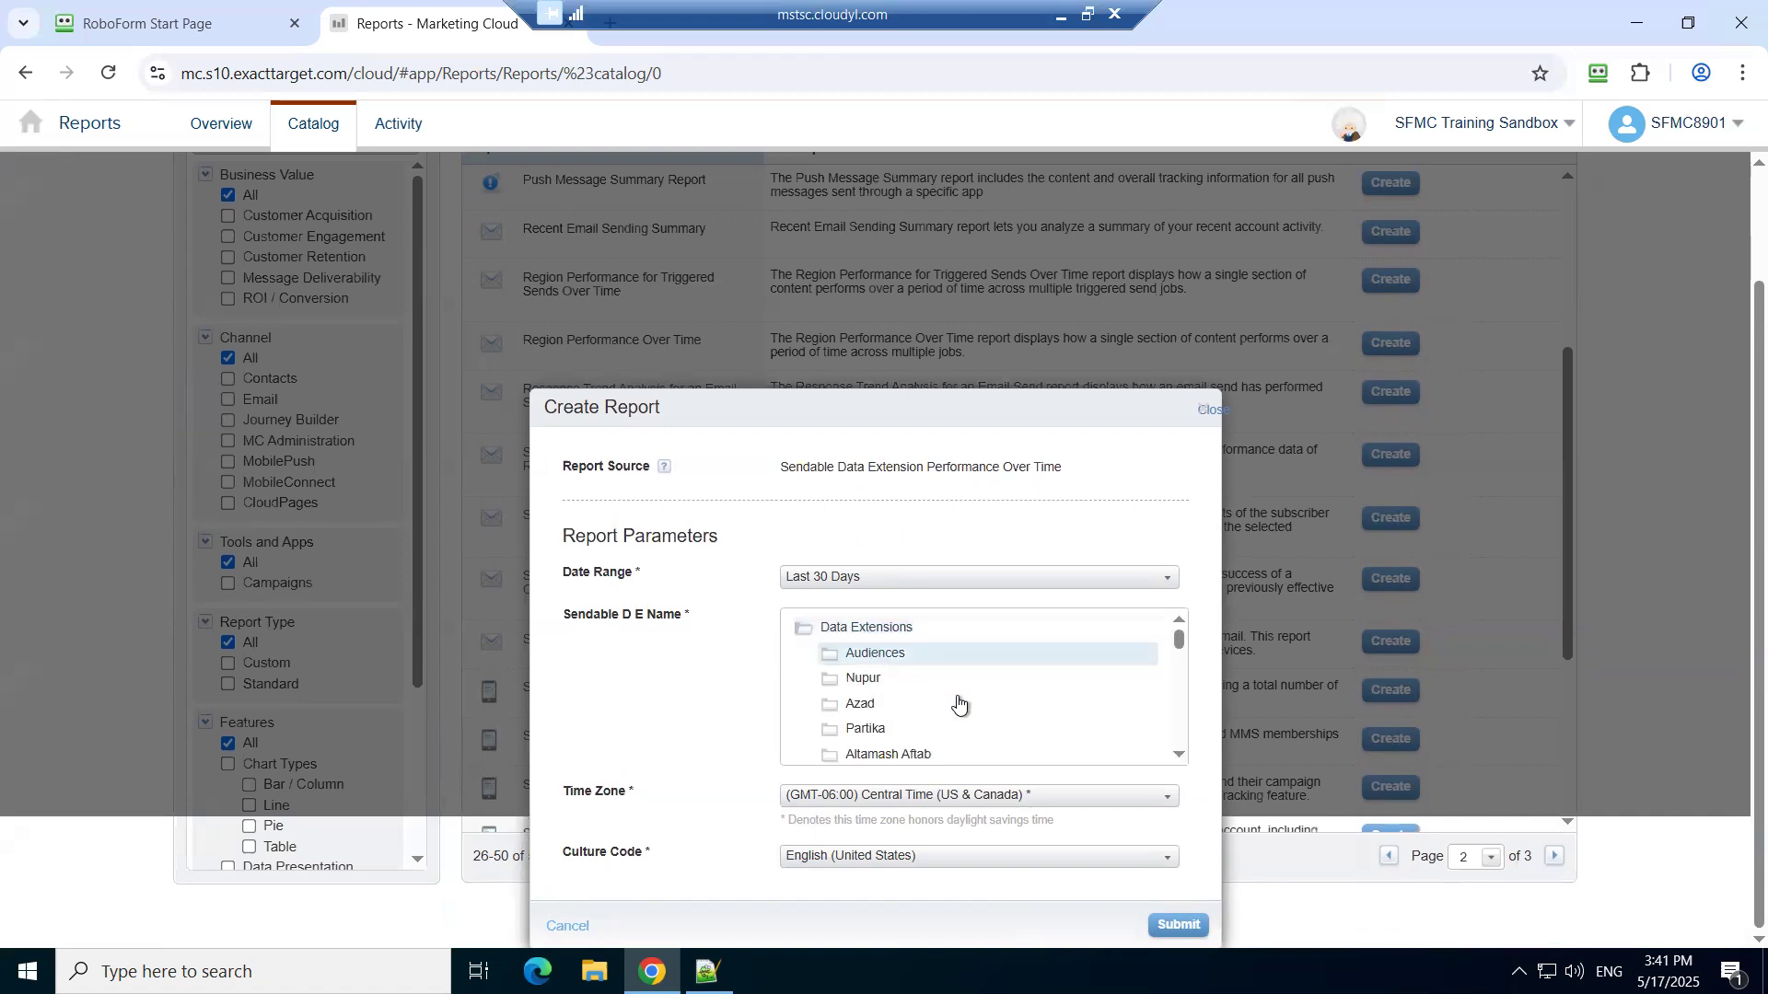
click(870, 705)
scroll(1011, 717, down, 3)
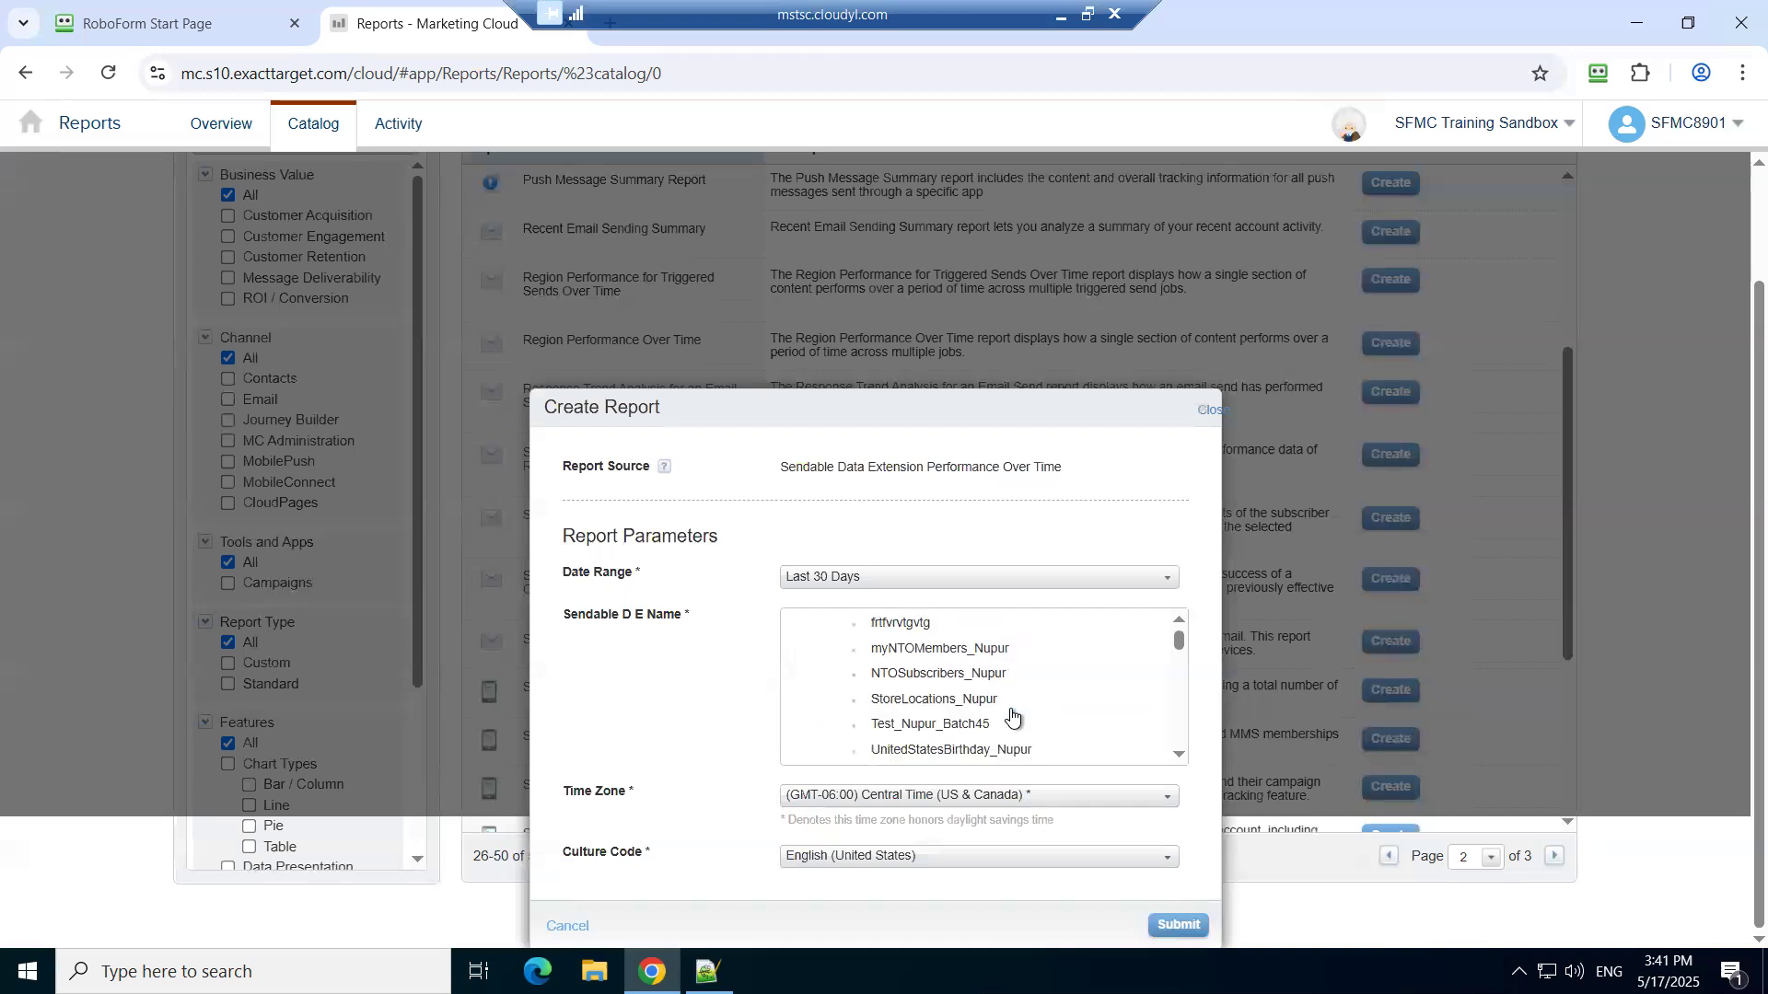
click(960, 652)
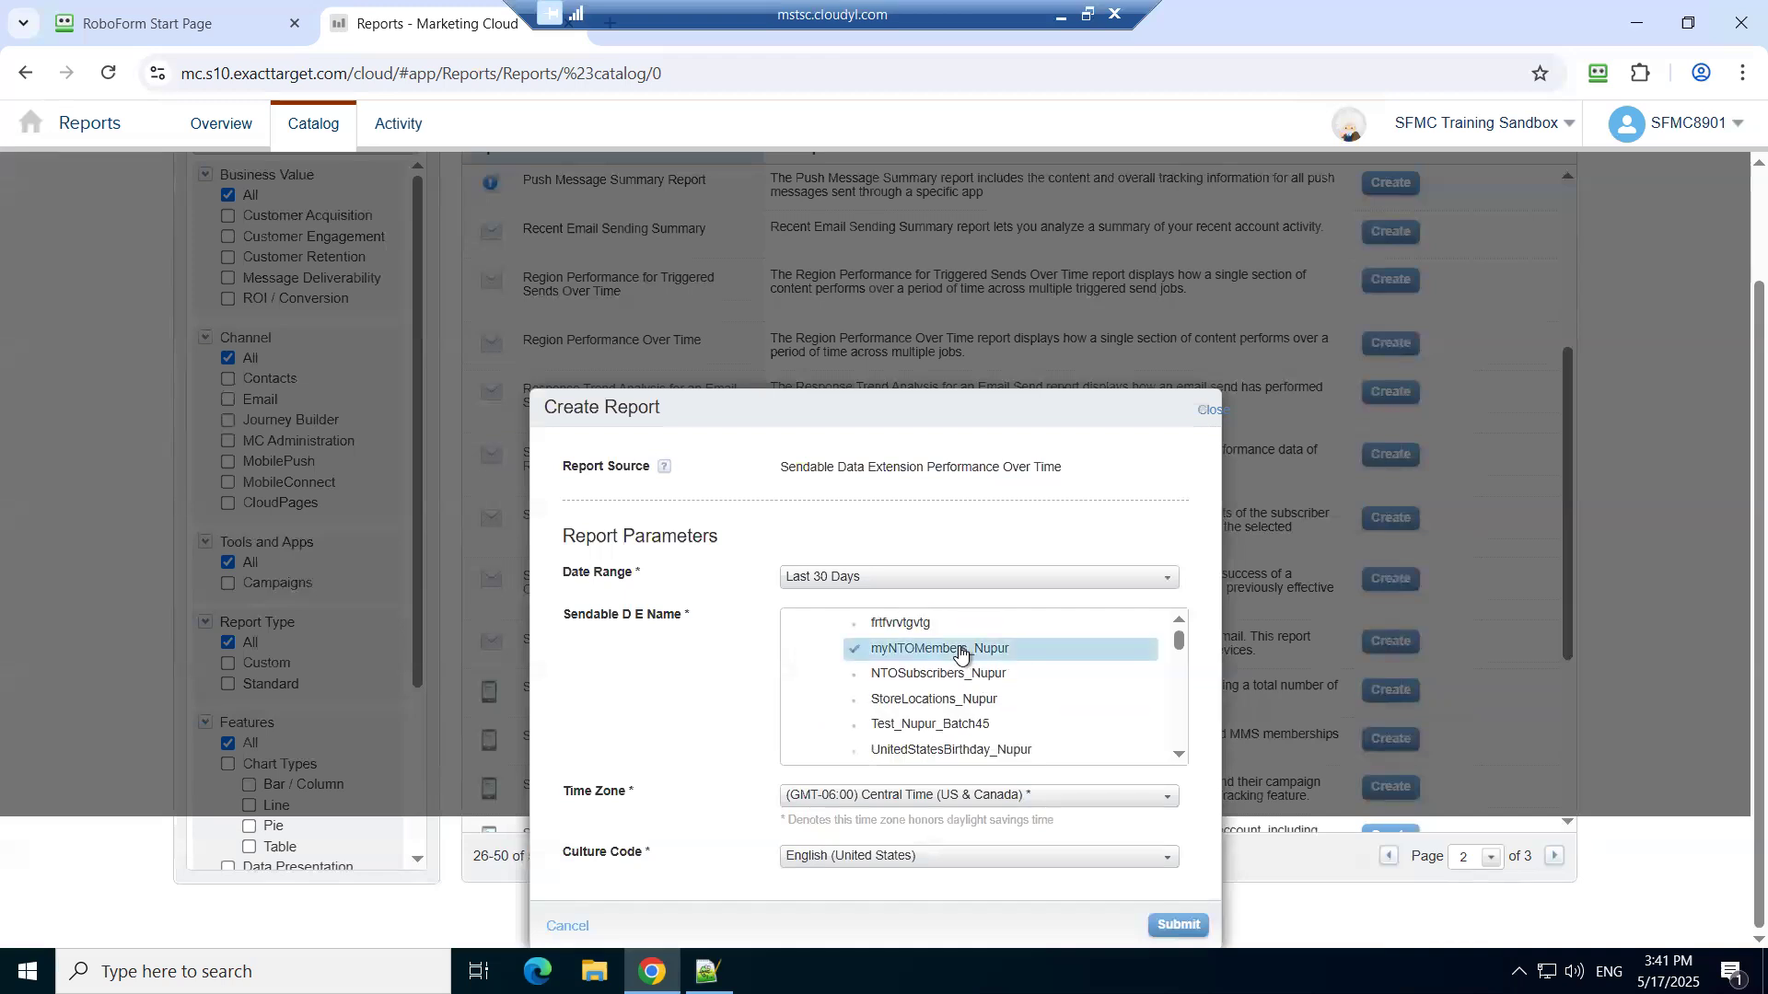
click(976, 727)
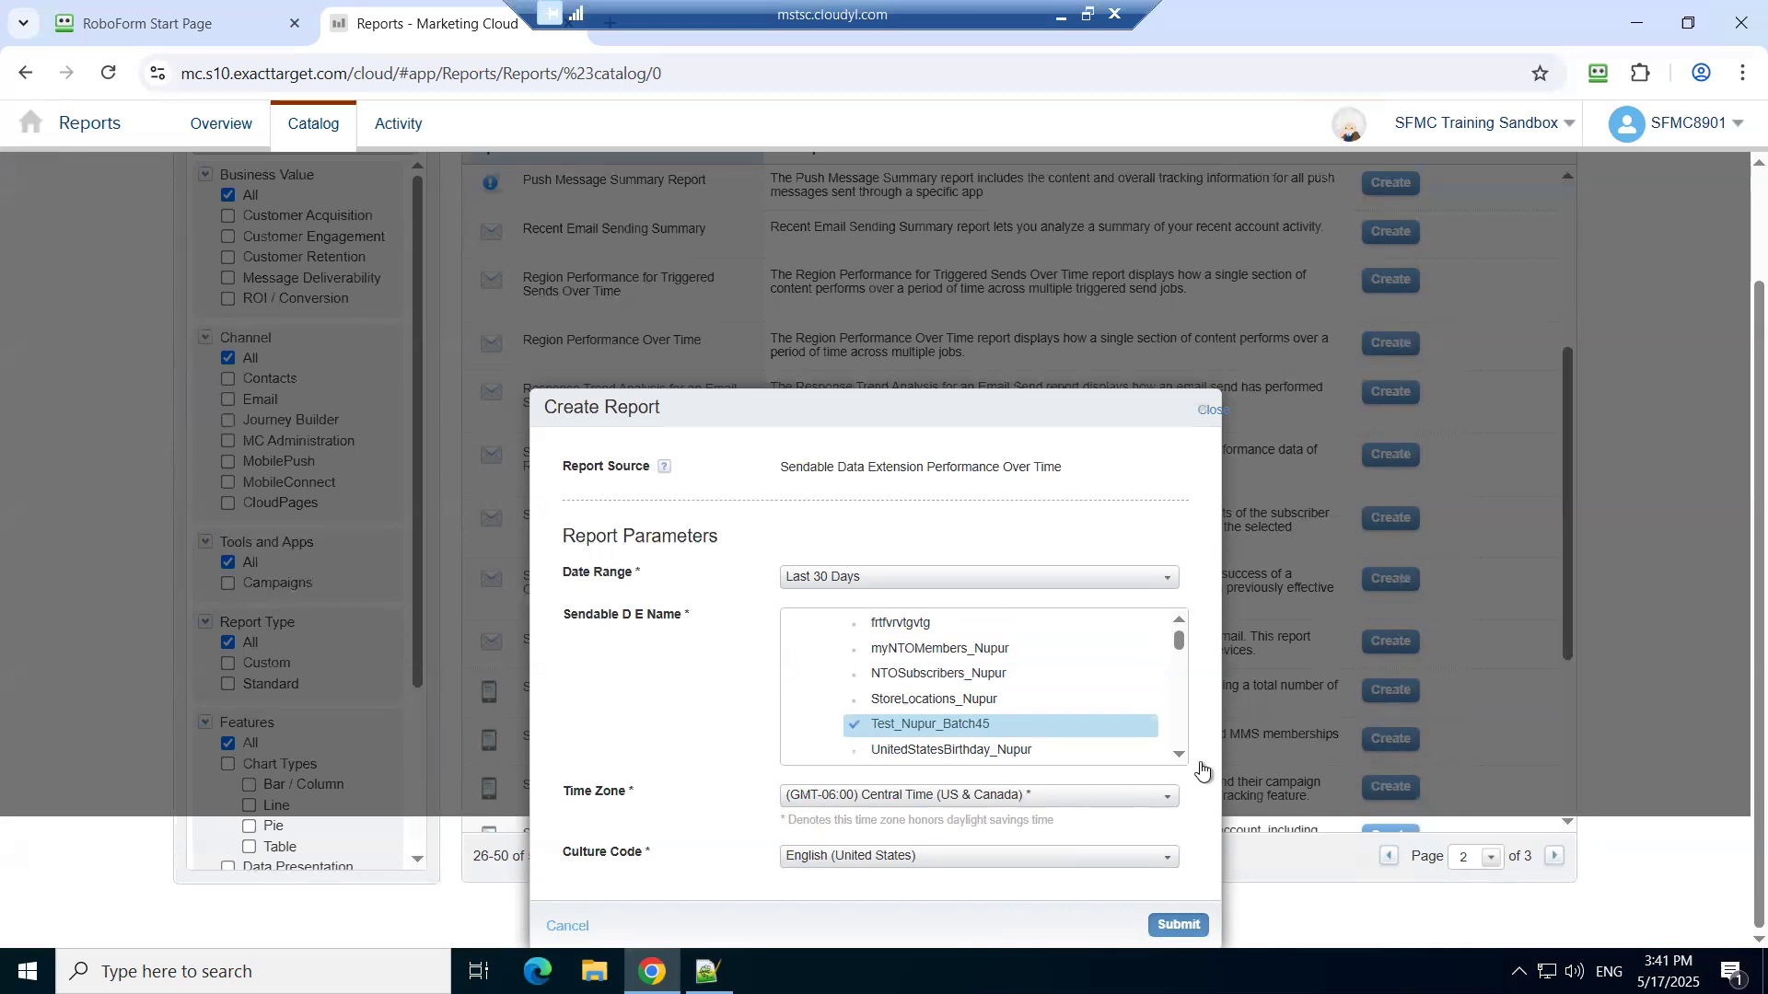
scroll(1130, 620, up, 2)
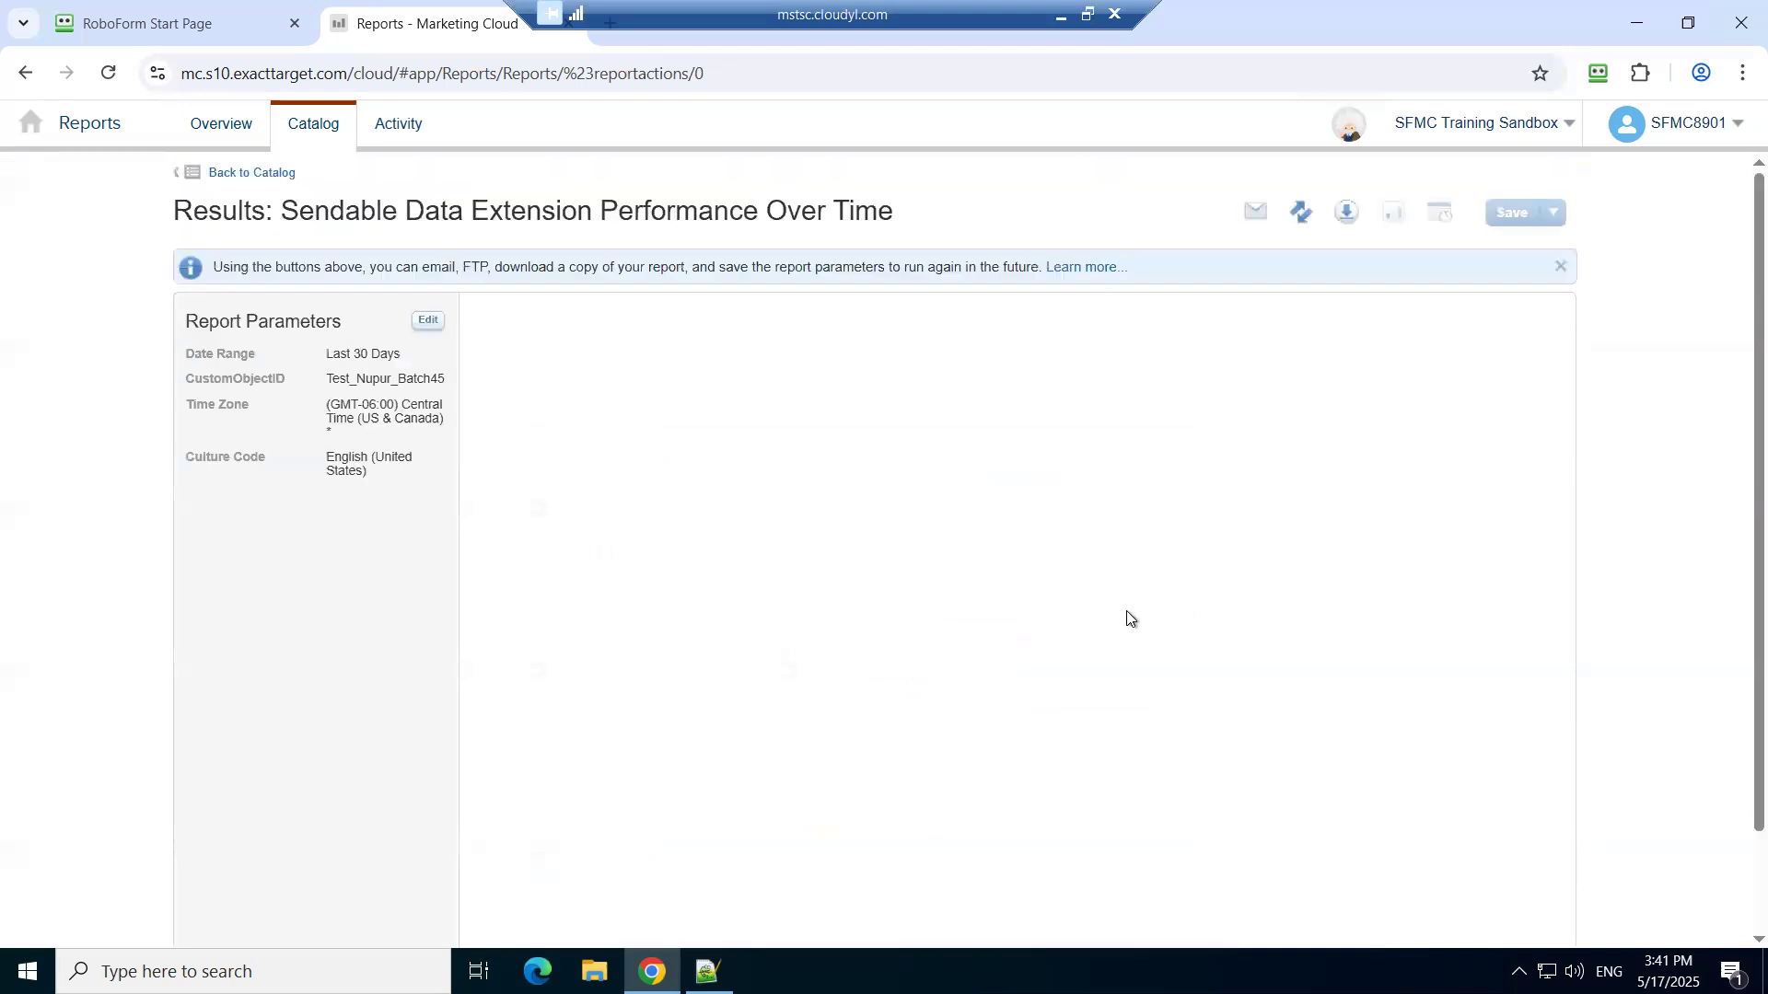
- Start emailing the report results and set the filename to "sendable data extension"
click(1254, 215)
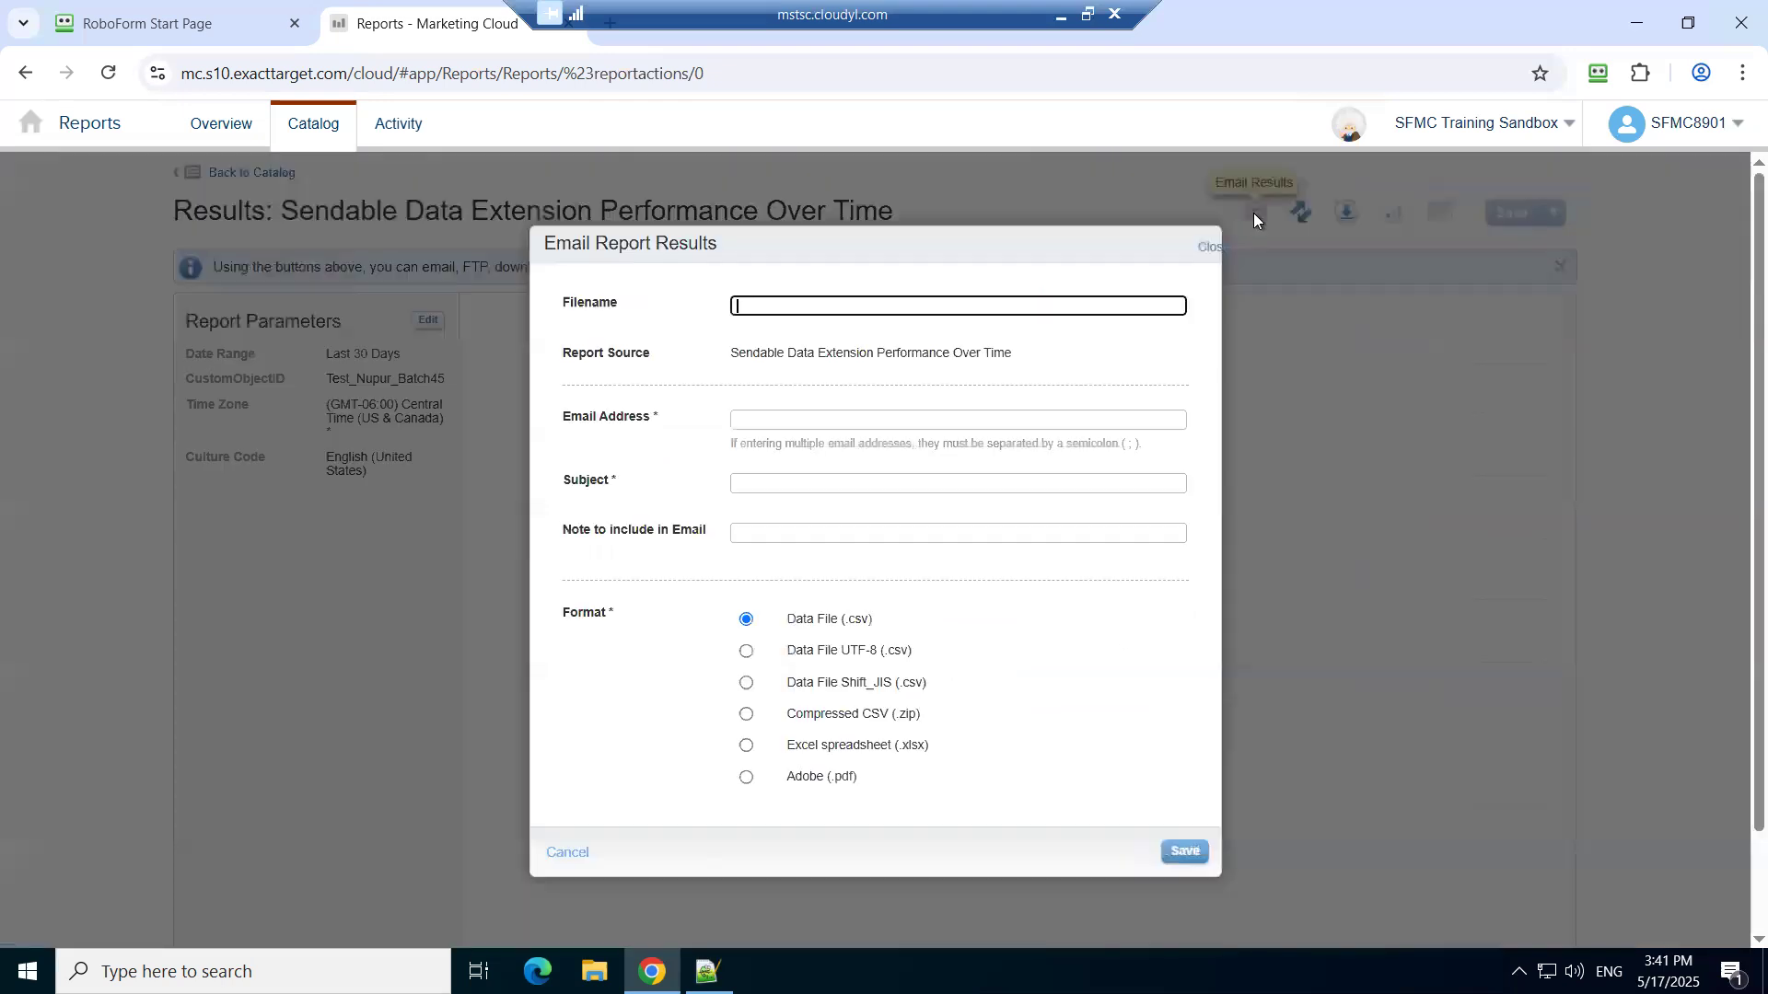
text(s)
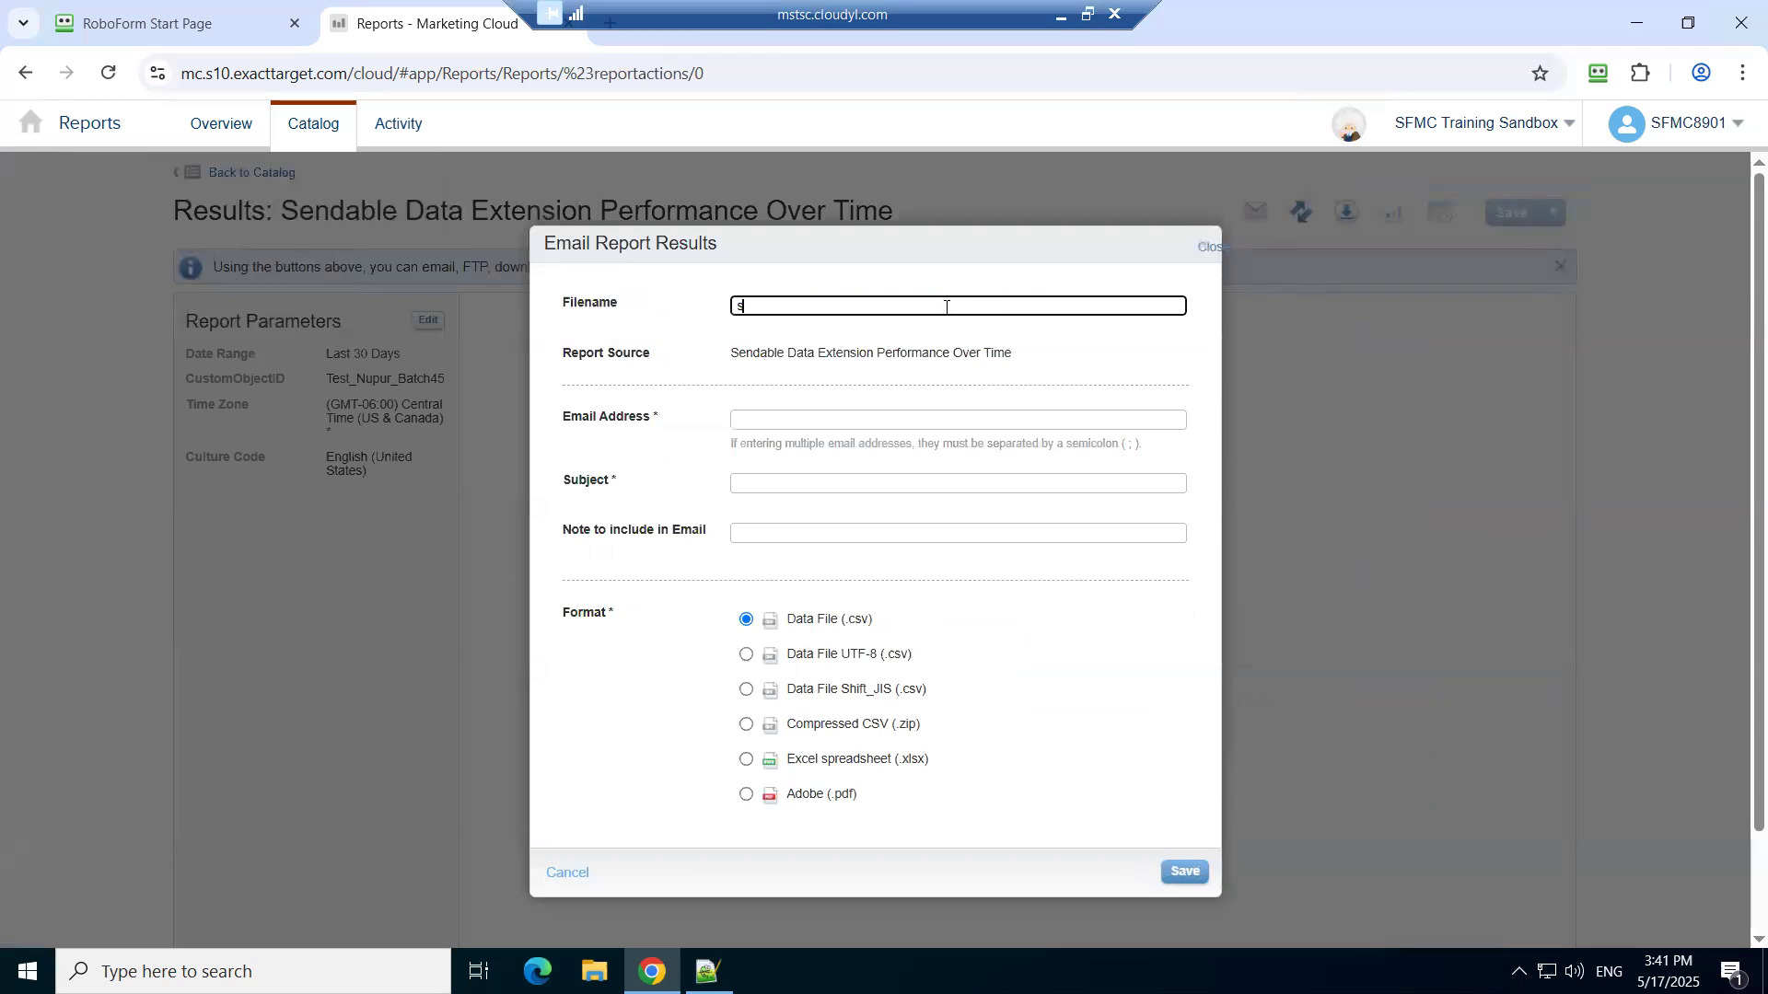
text(endable data extensio)
text(n)
key(Tab)
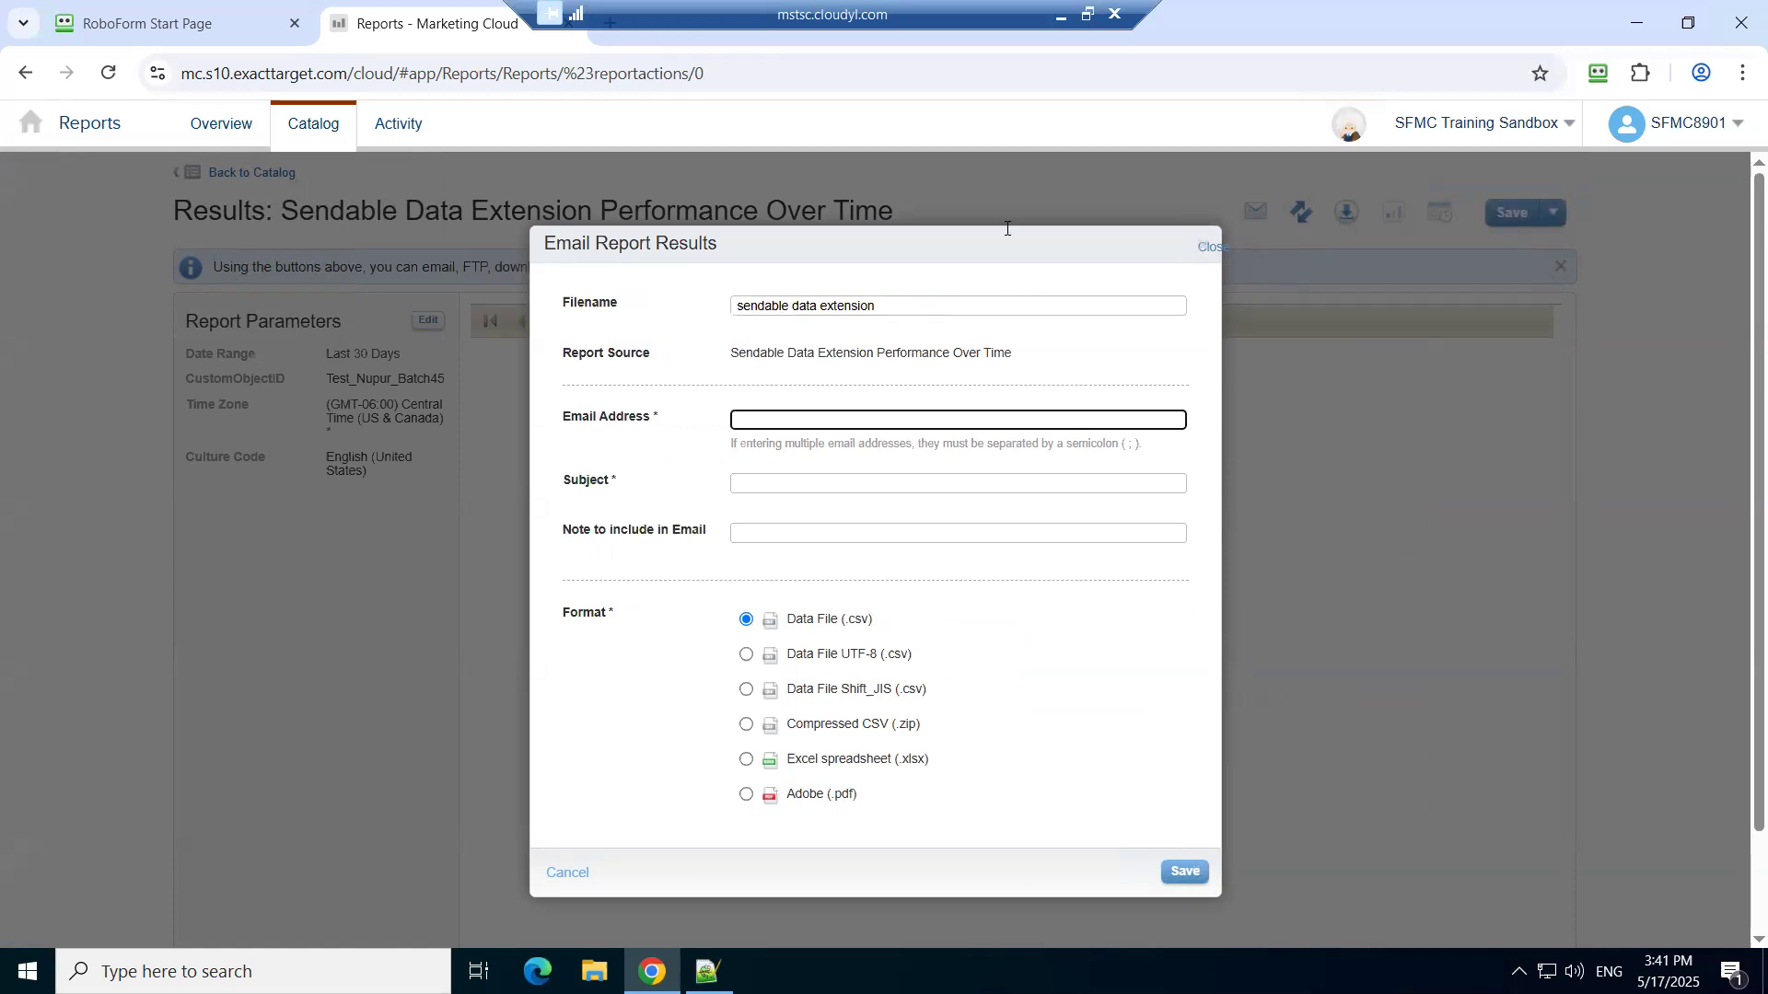
click(660, 510)
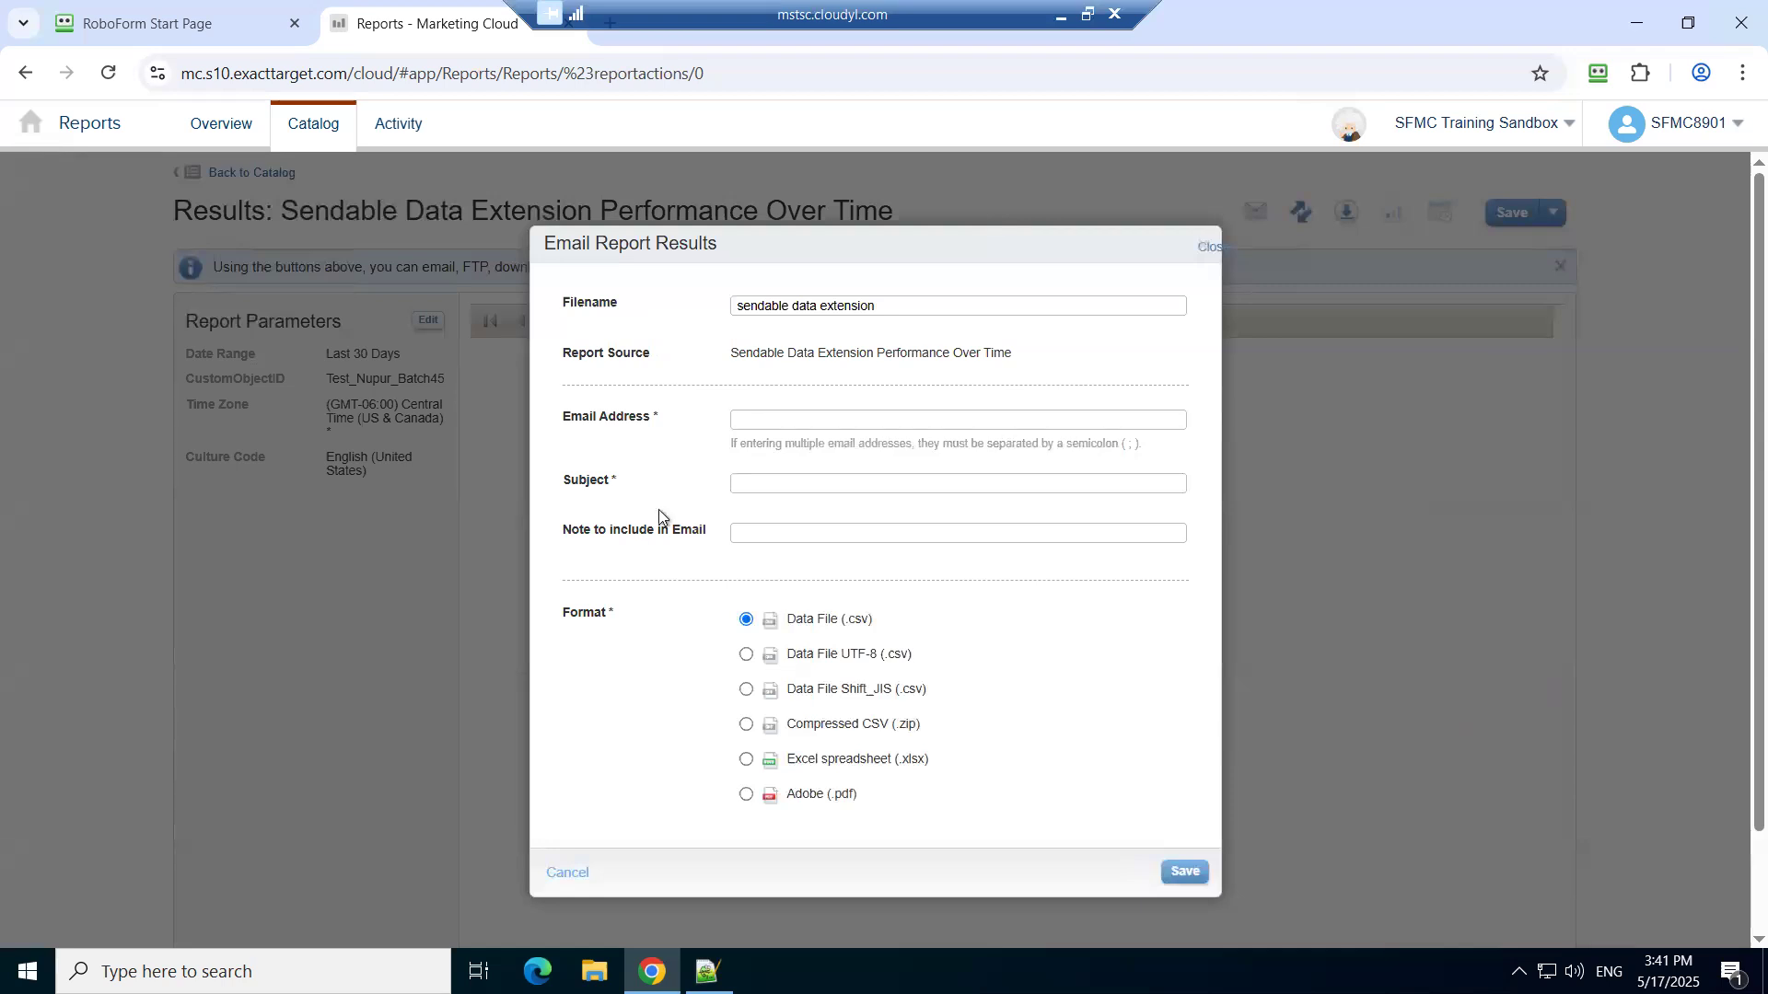
- Fill in the recipient's email address and enter the subject "Sendable Datea Excel"
click(859, 421)
key(ctrl+v)
click(845, 484)
text(Sendable Date)
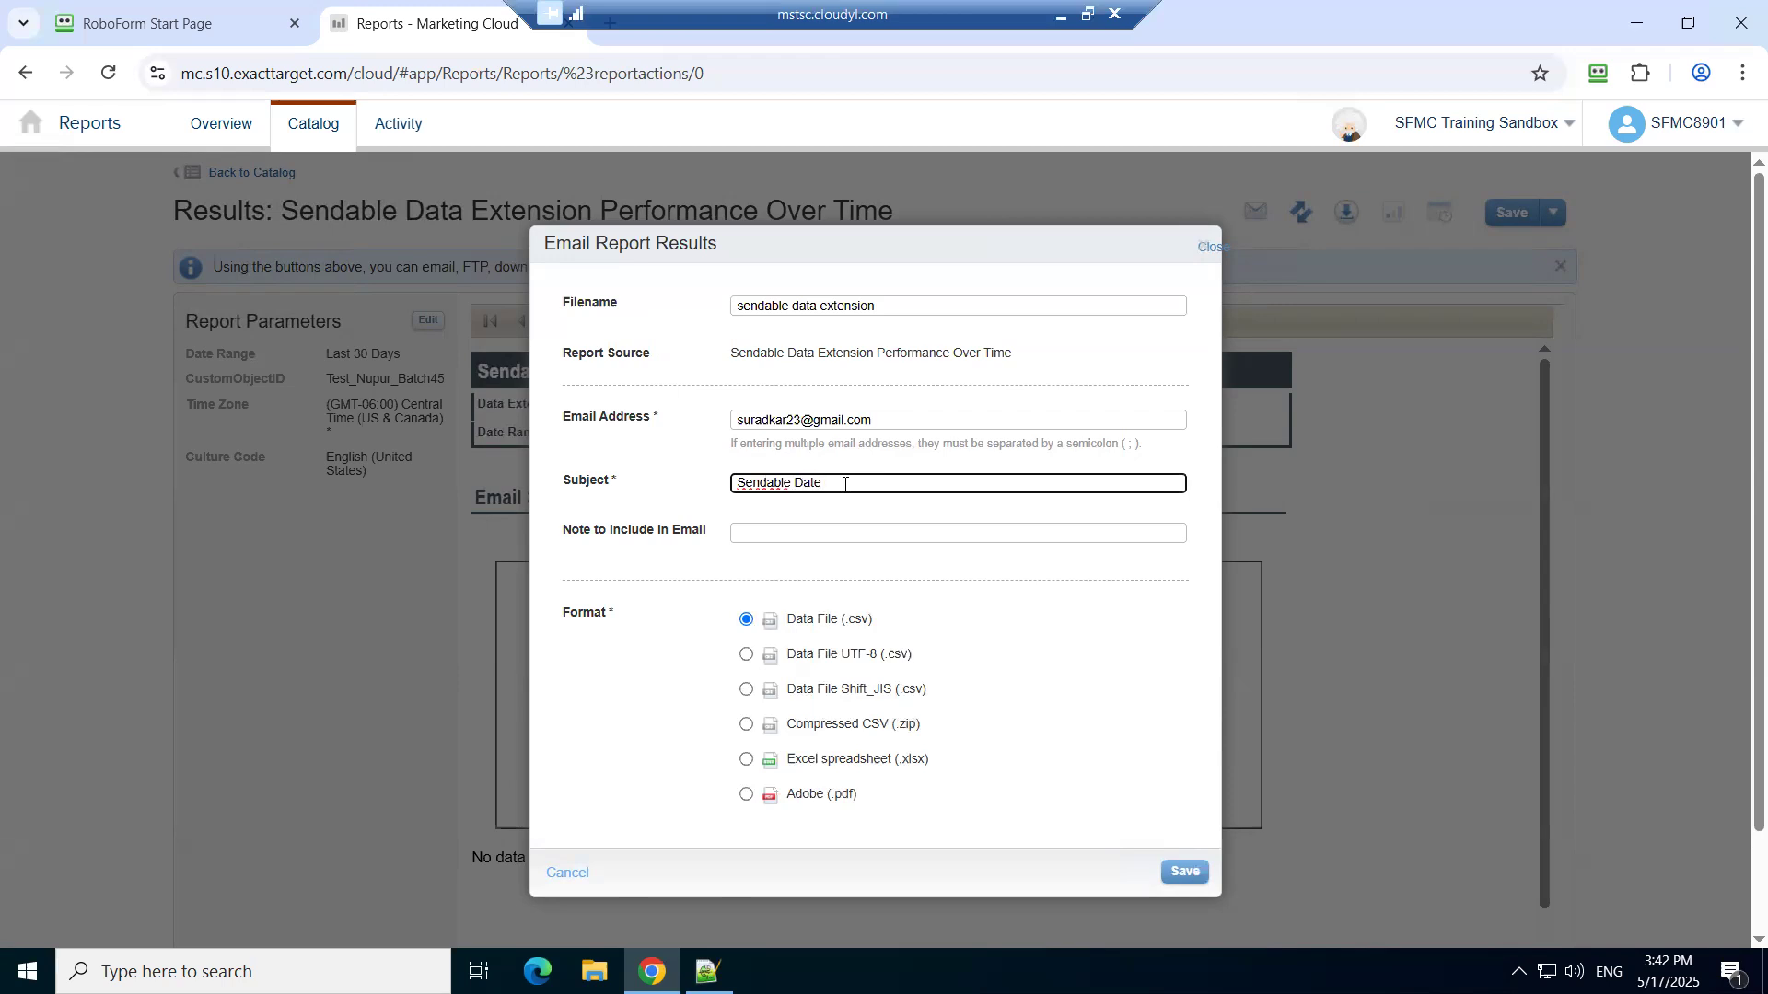
text(a Ex)
text(t)
text(el)
- Choose Adobe (.pdf) as the format of the emailed report results
click(747, 727)
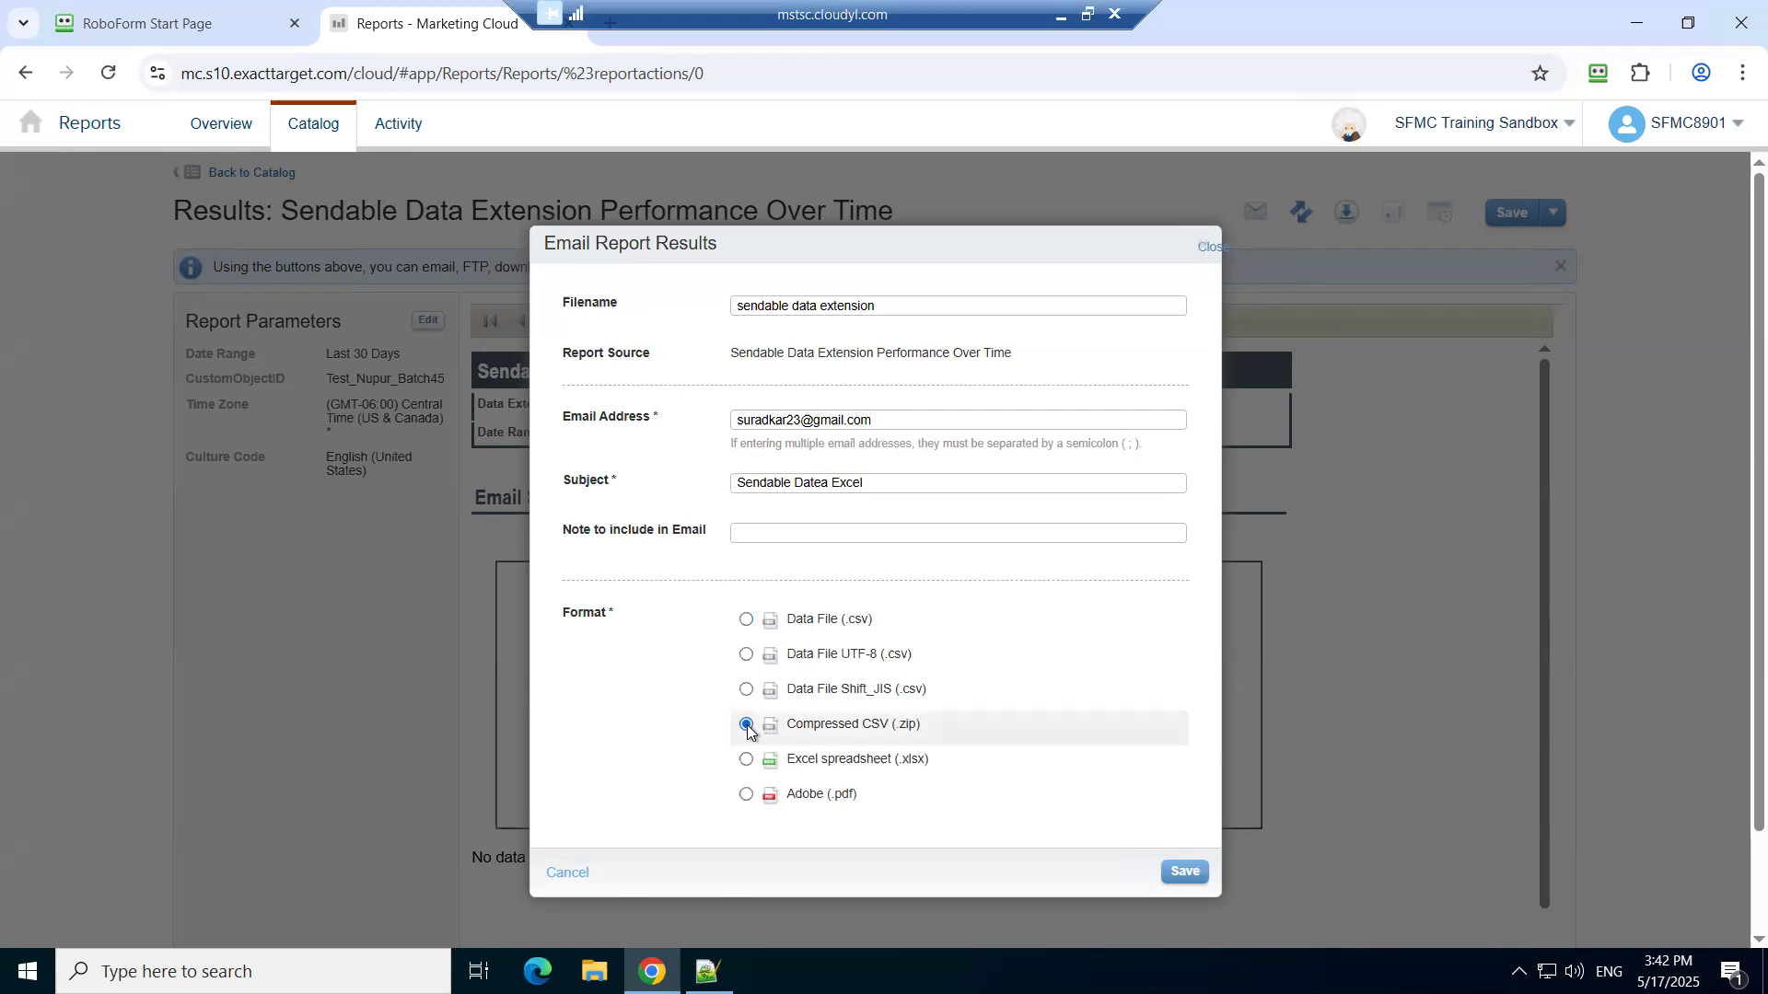
click(747, 795)
scroll(952, 731, down, 1)
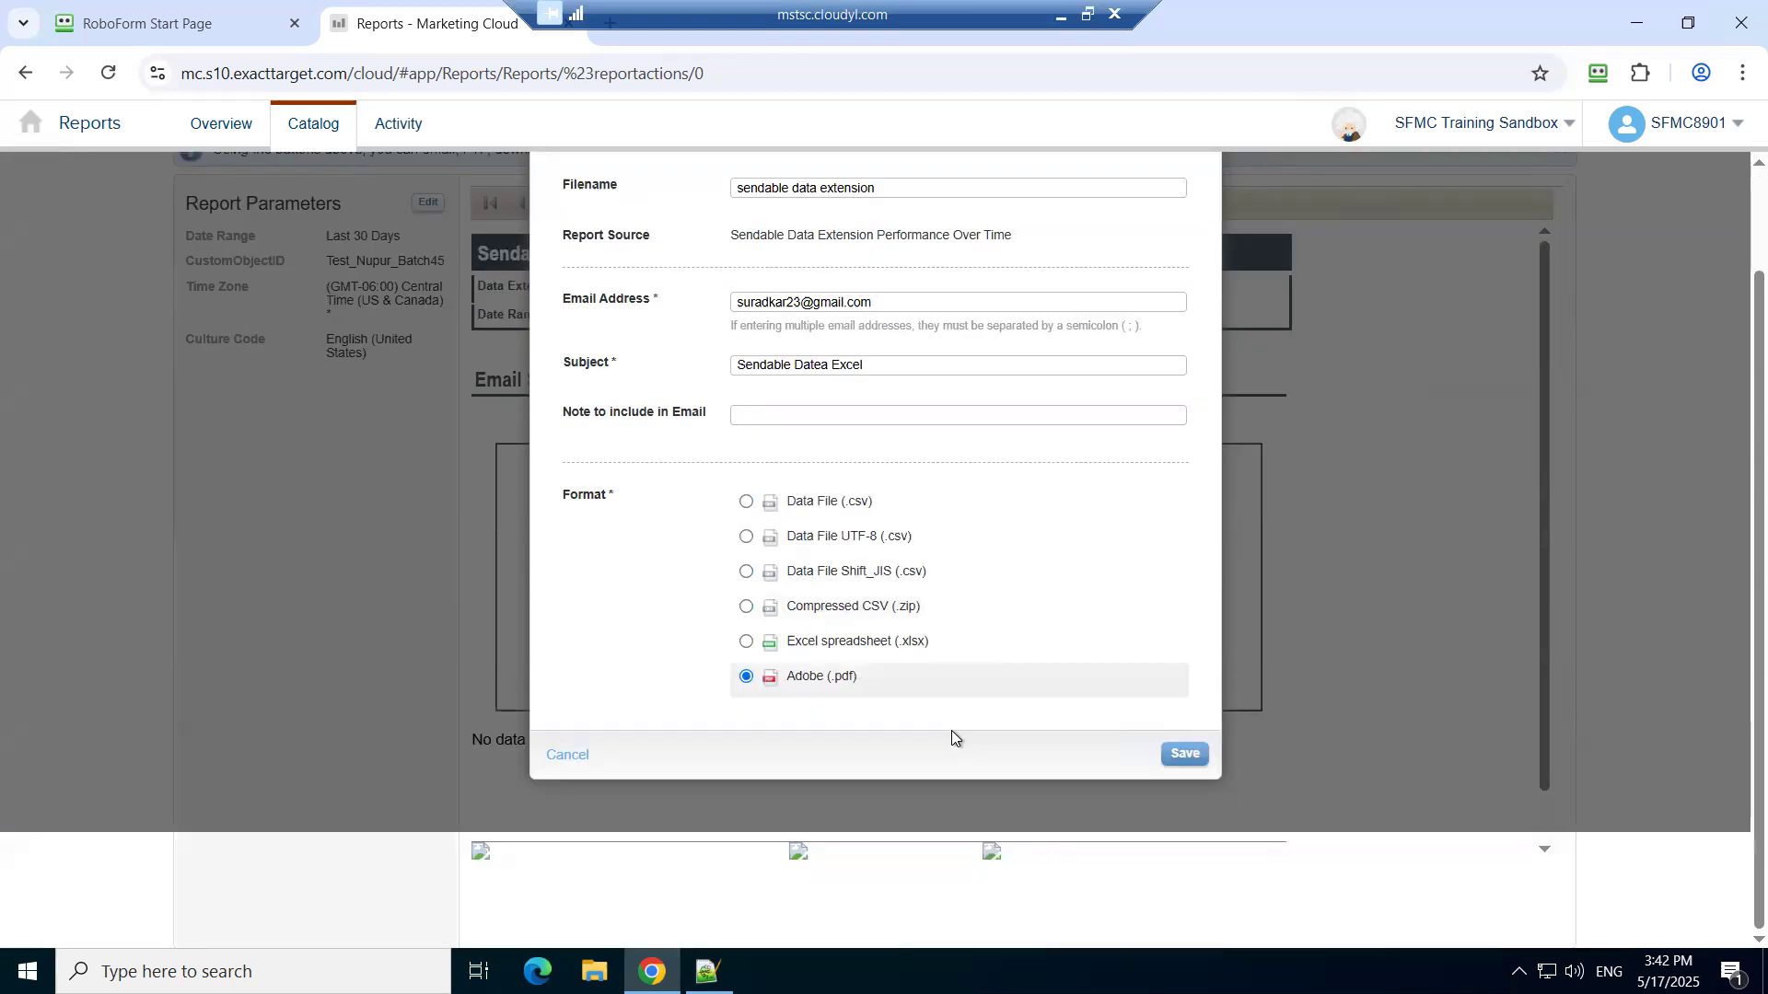
- Correct the email subject to "Sendable Data Excel" and send the report results without a note
click(886, 416)
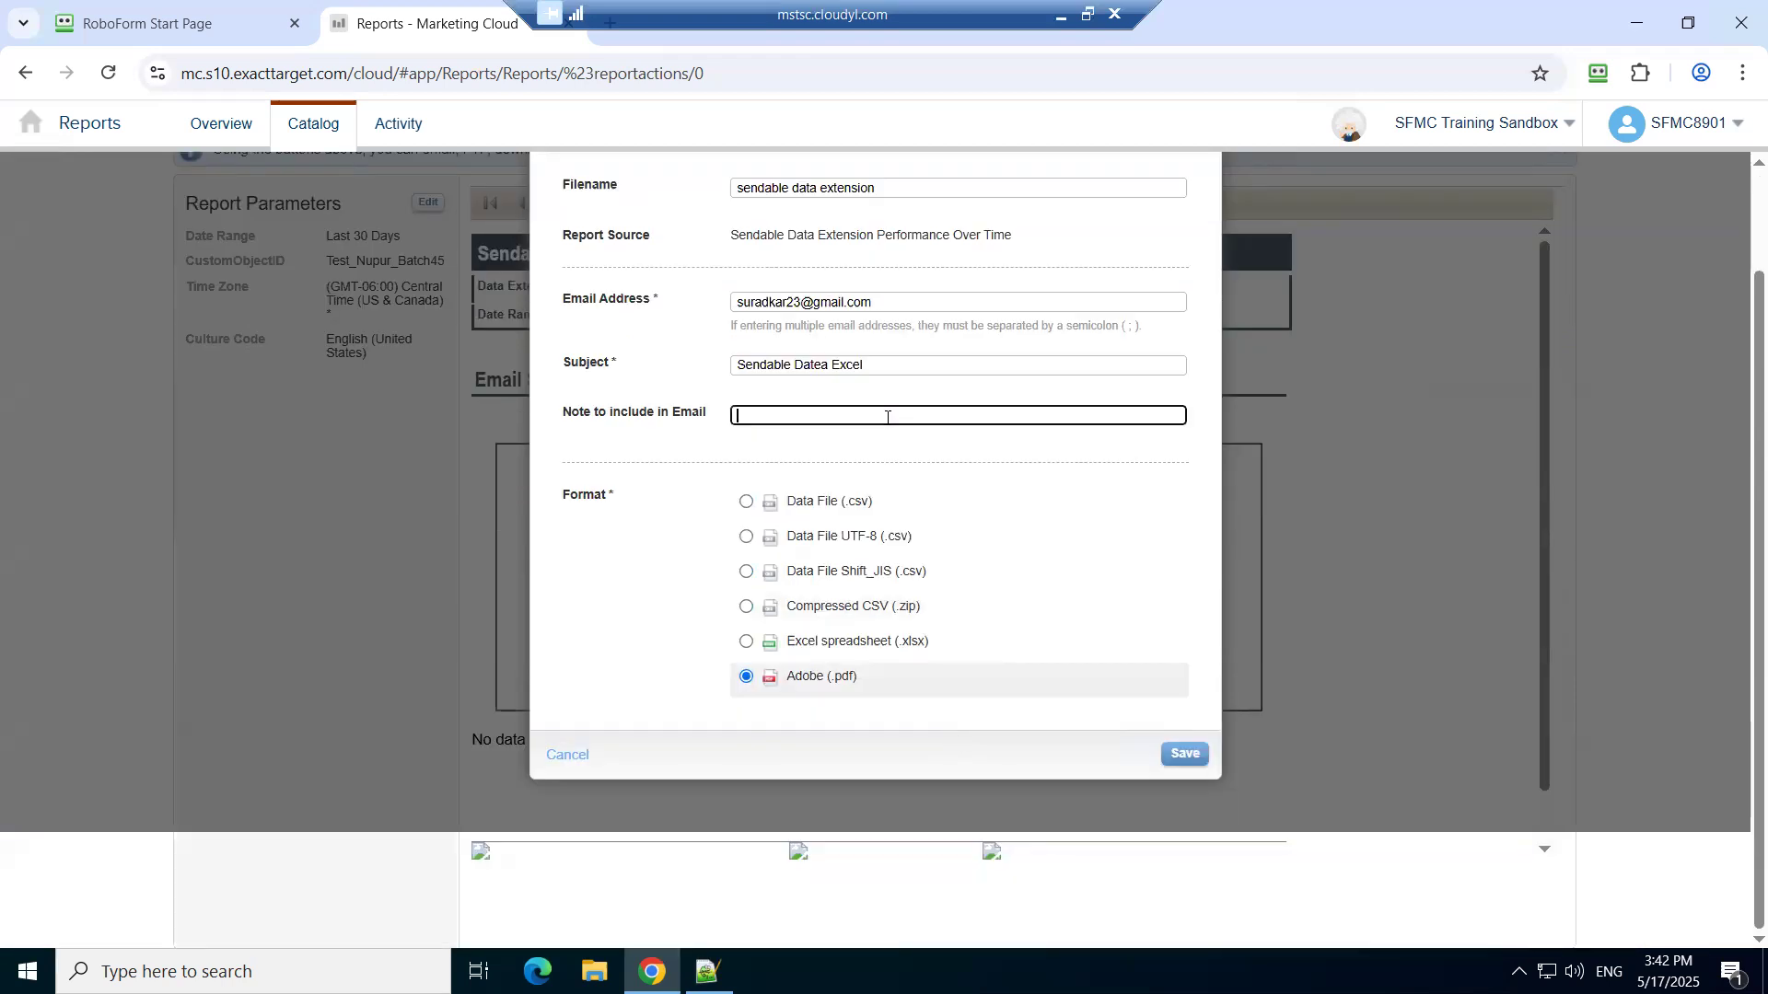
click(830, 369)
key(BackSpace)
key(BackSpace)
text(a)
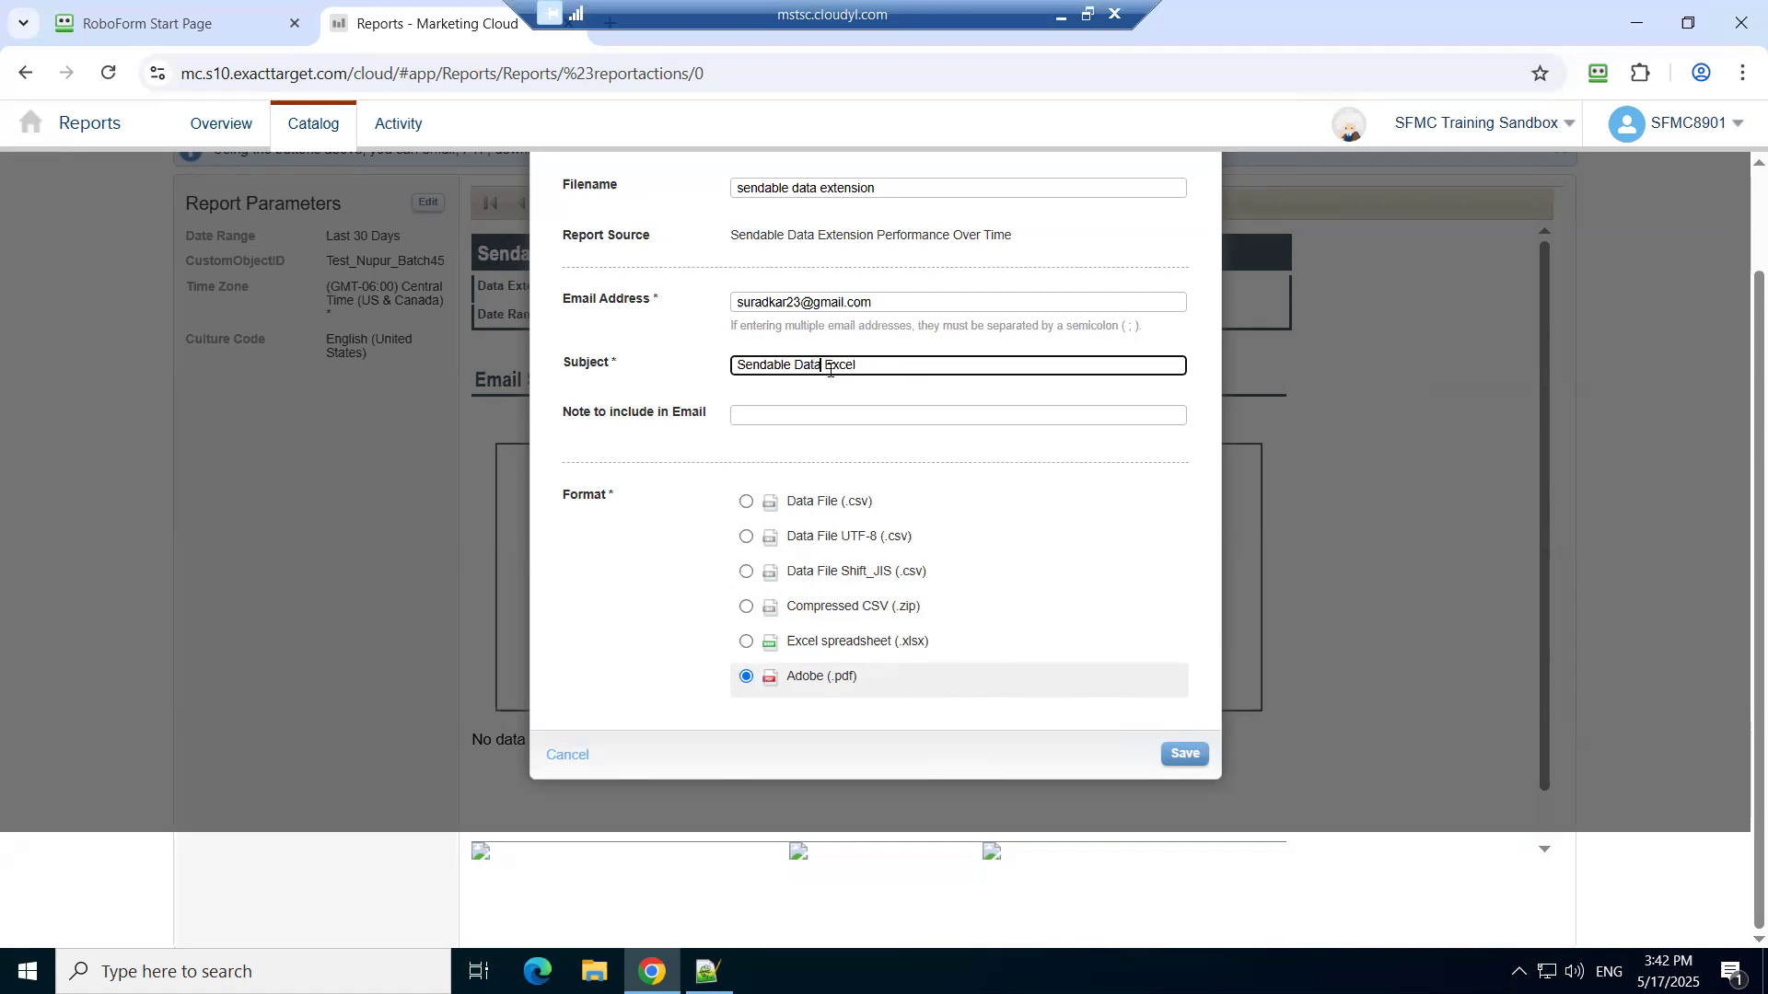
click(842, 409)
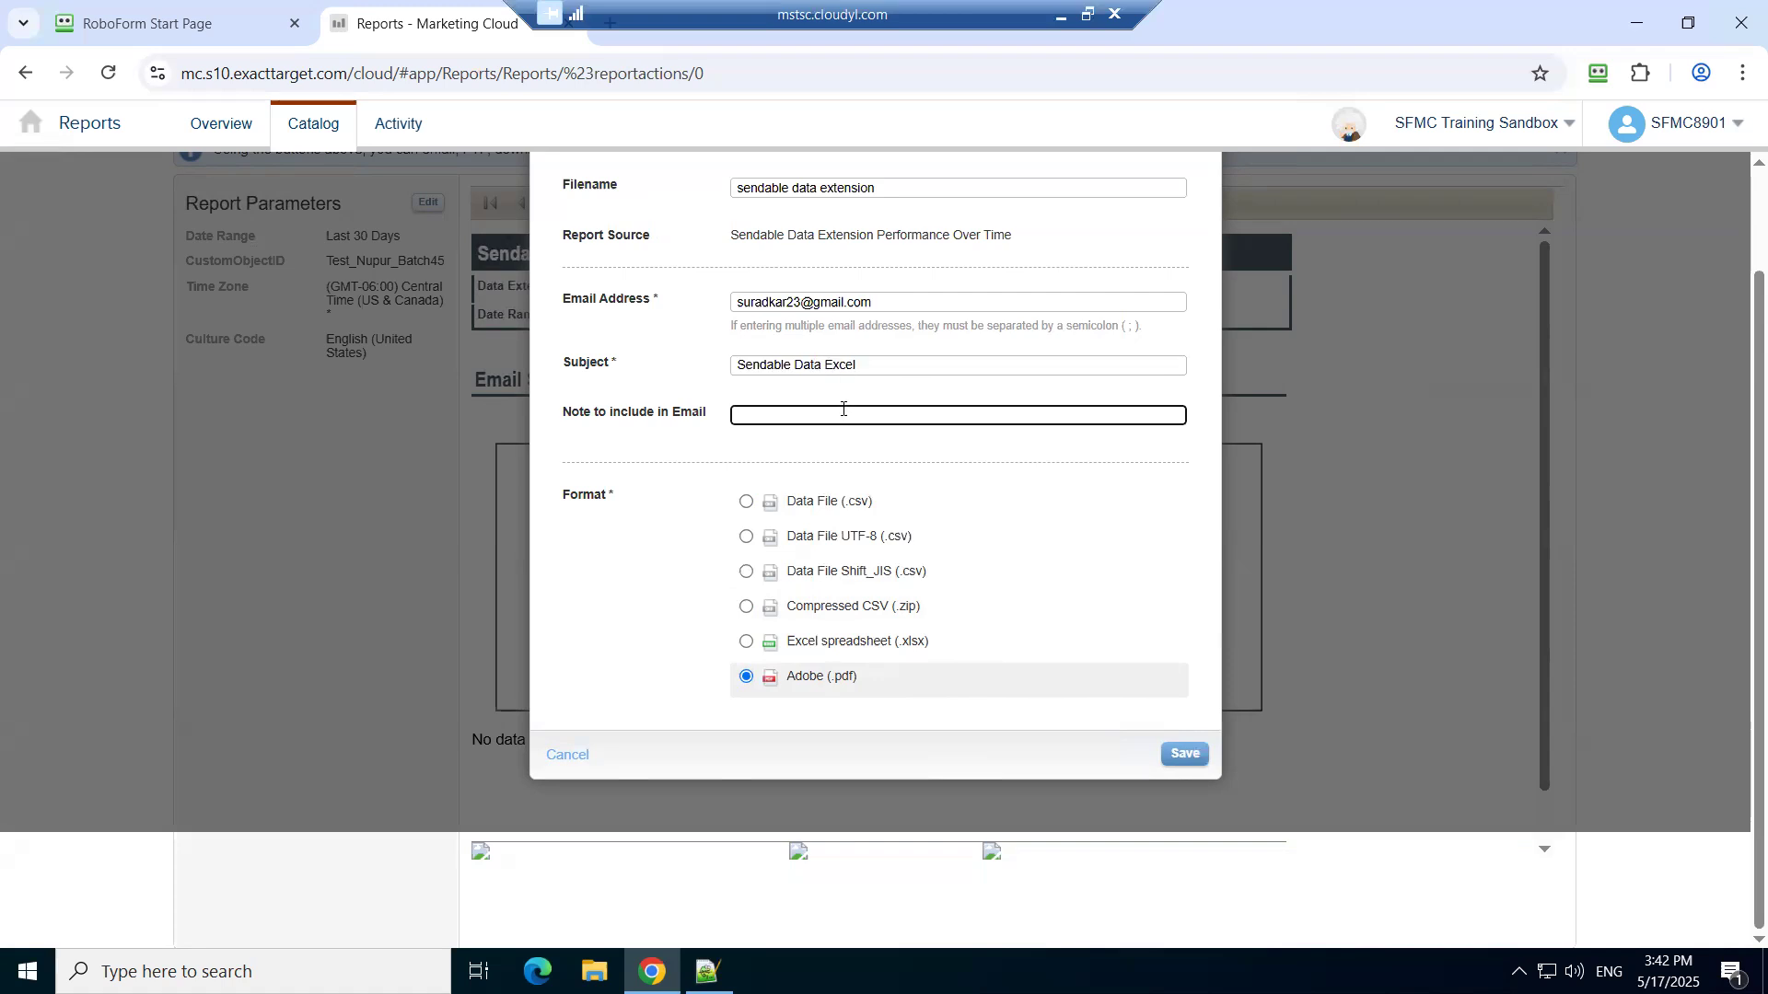
scroll(842, 409, up, 2)
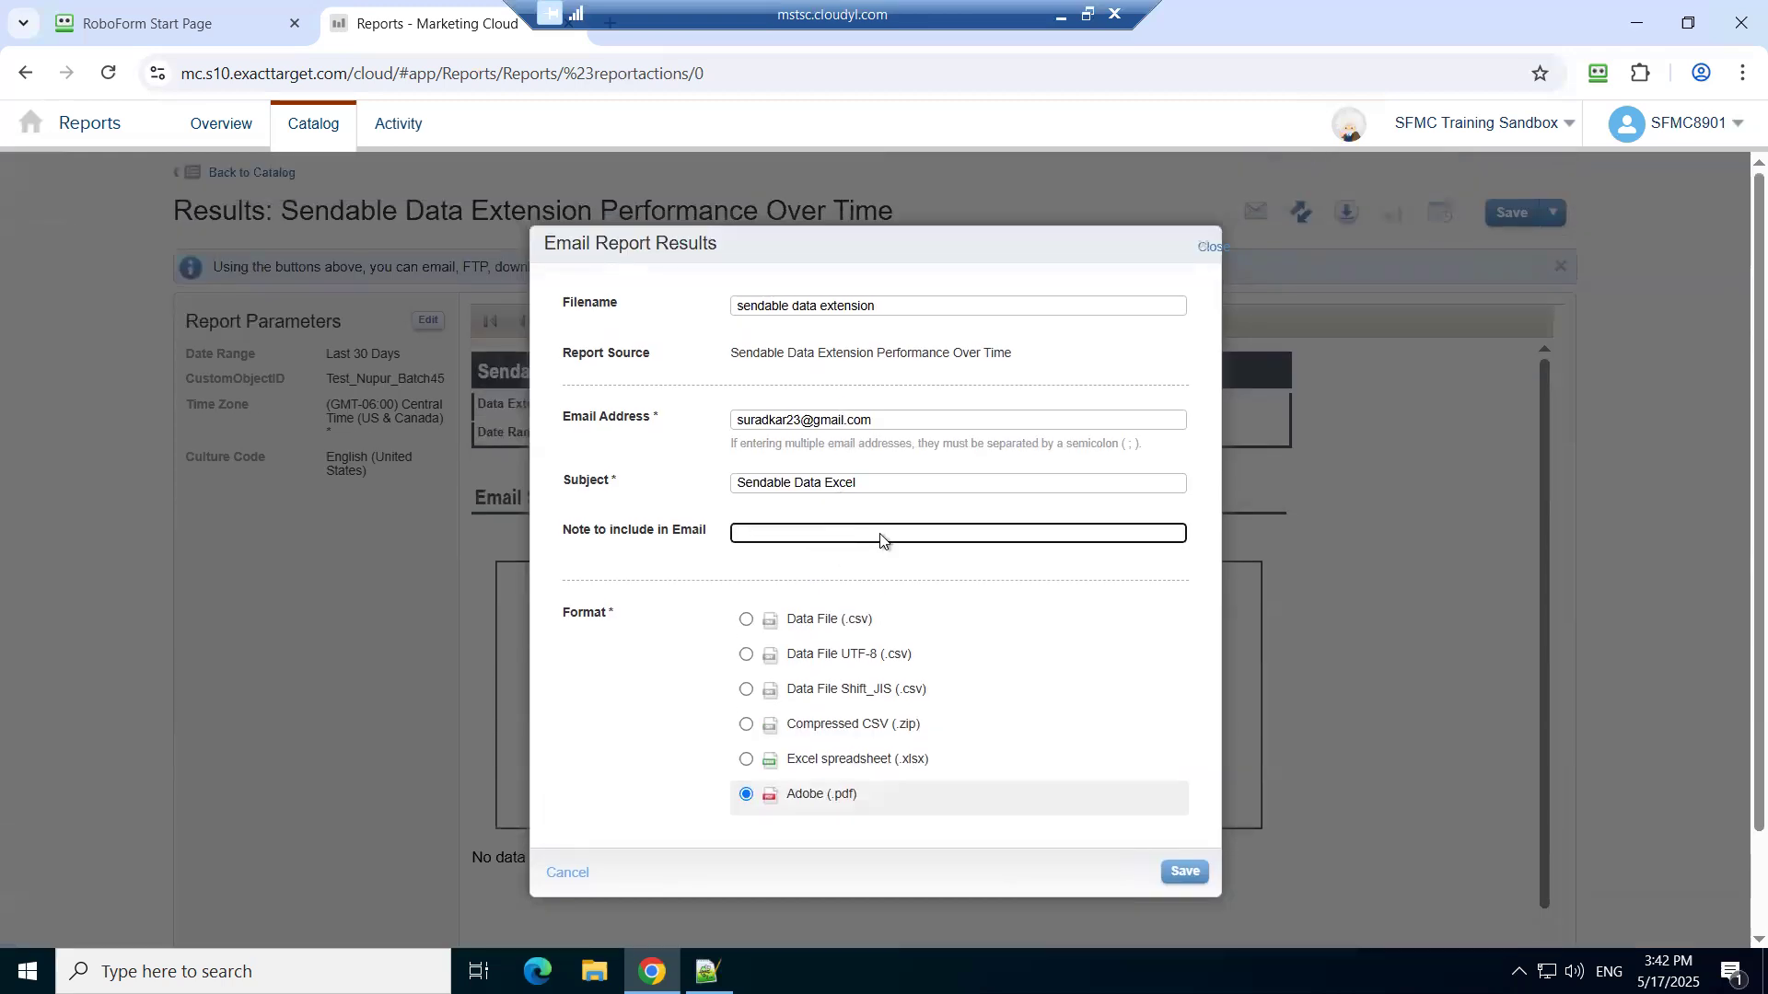
click(1183, 875)
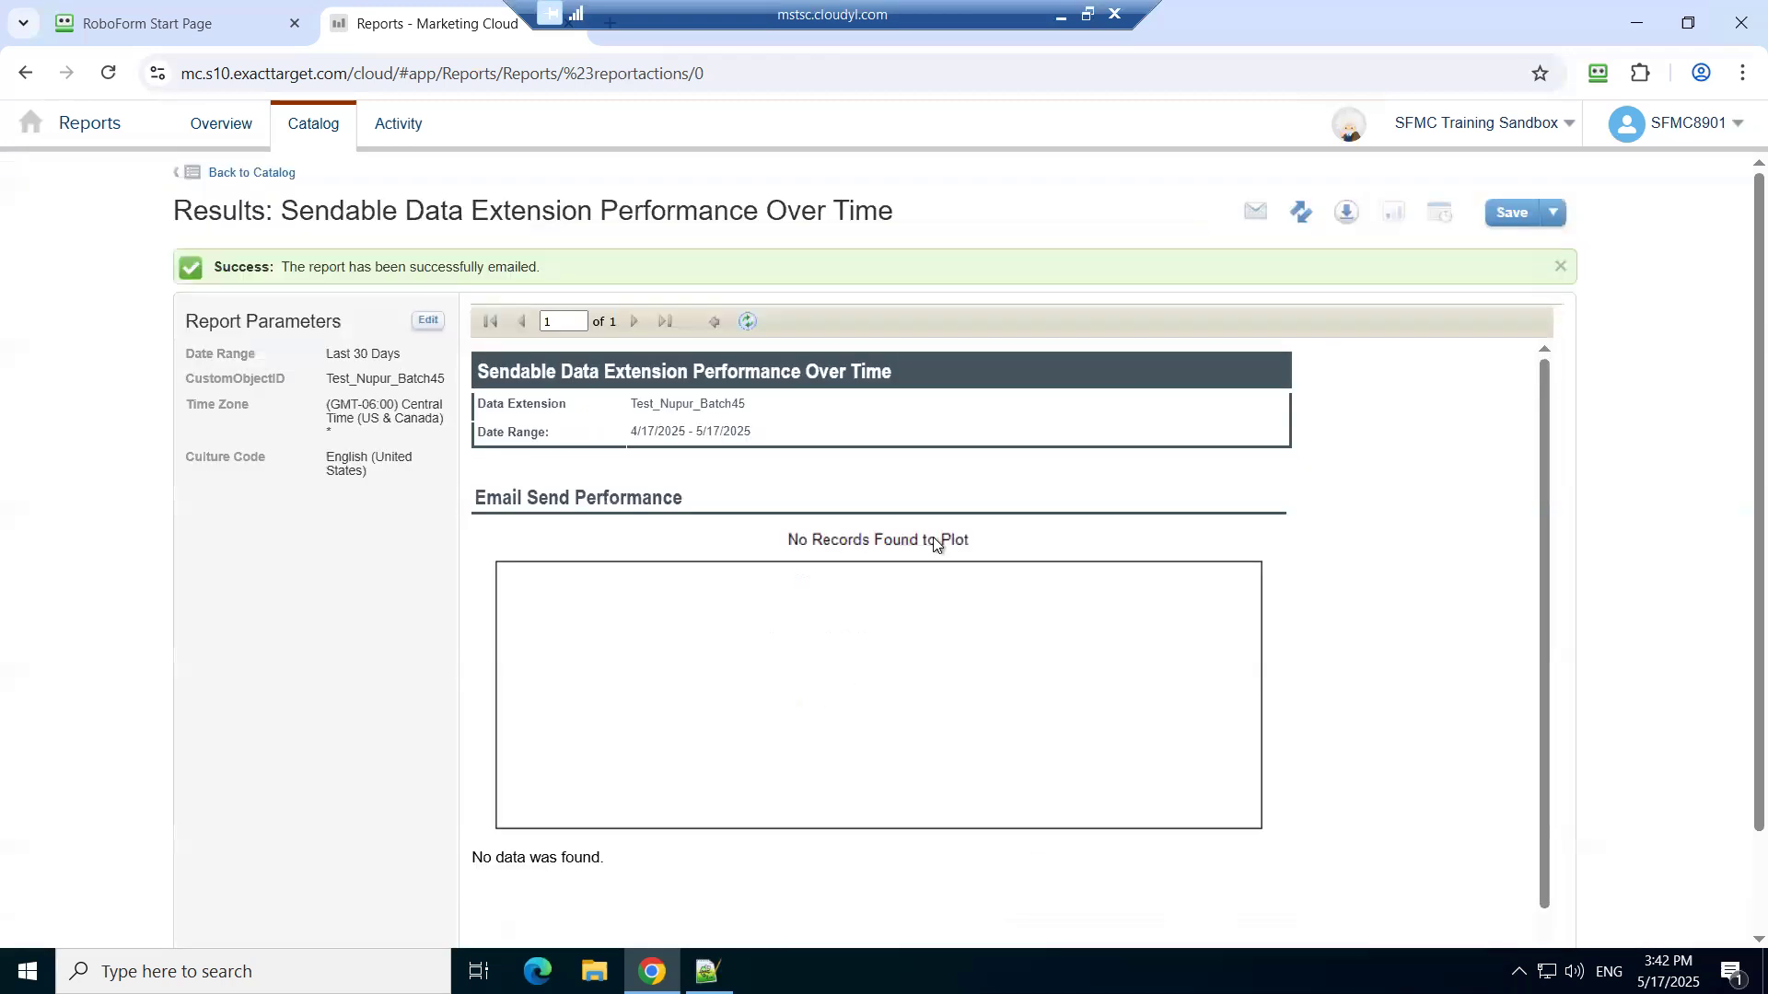
- Check the report's data message, return to the report catalog and look through its first page
double_click(574, 863)
click(258, 173)
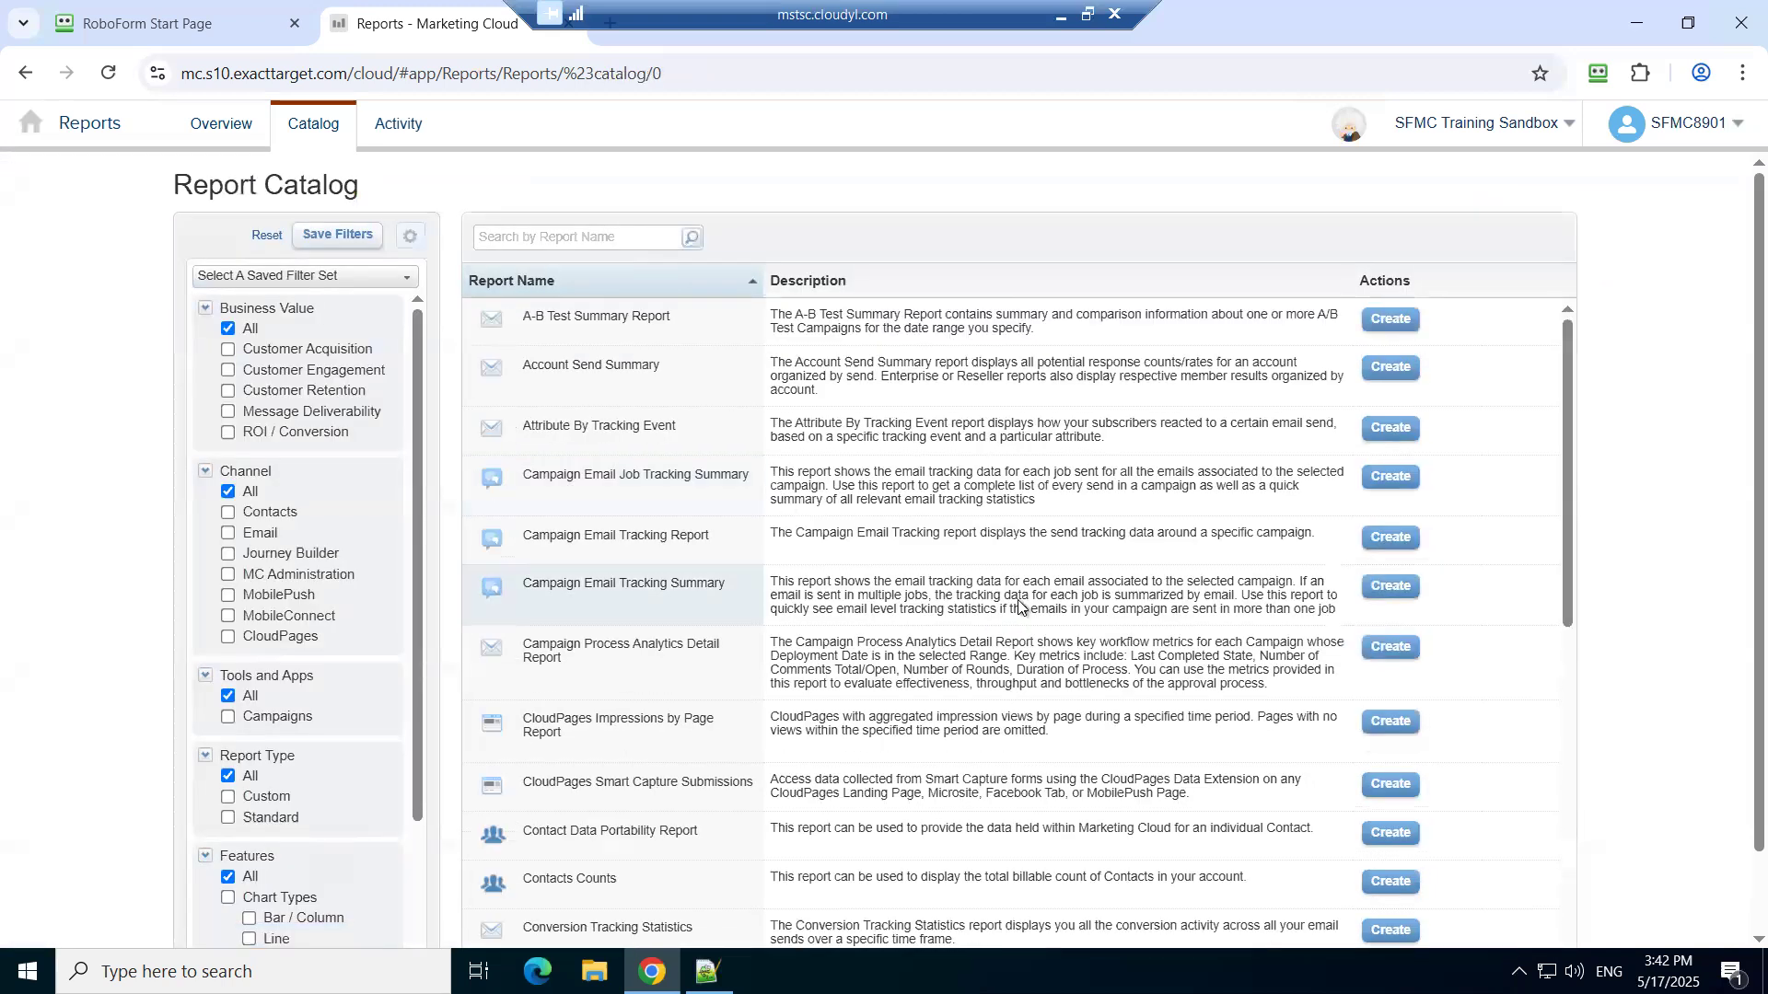
scroll(1019, 607, down, 10)
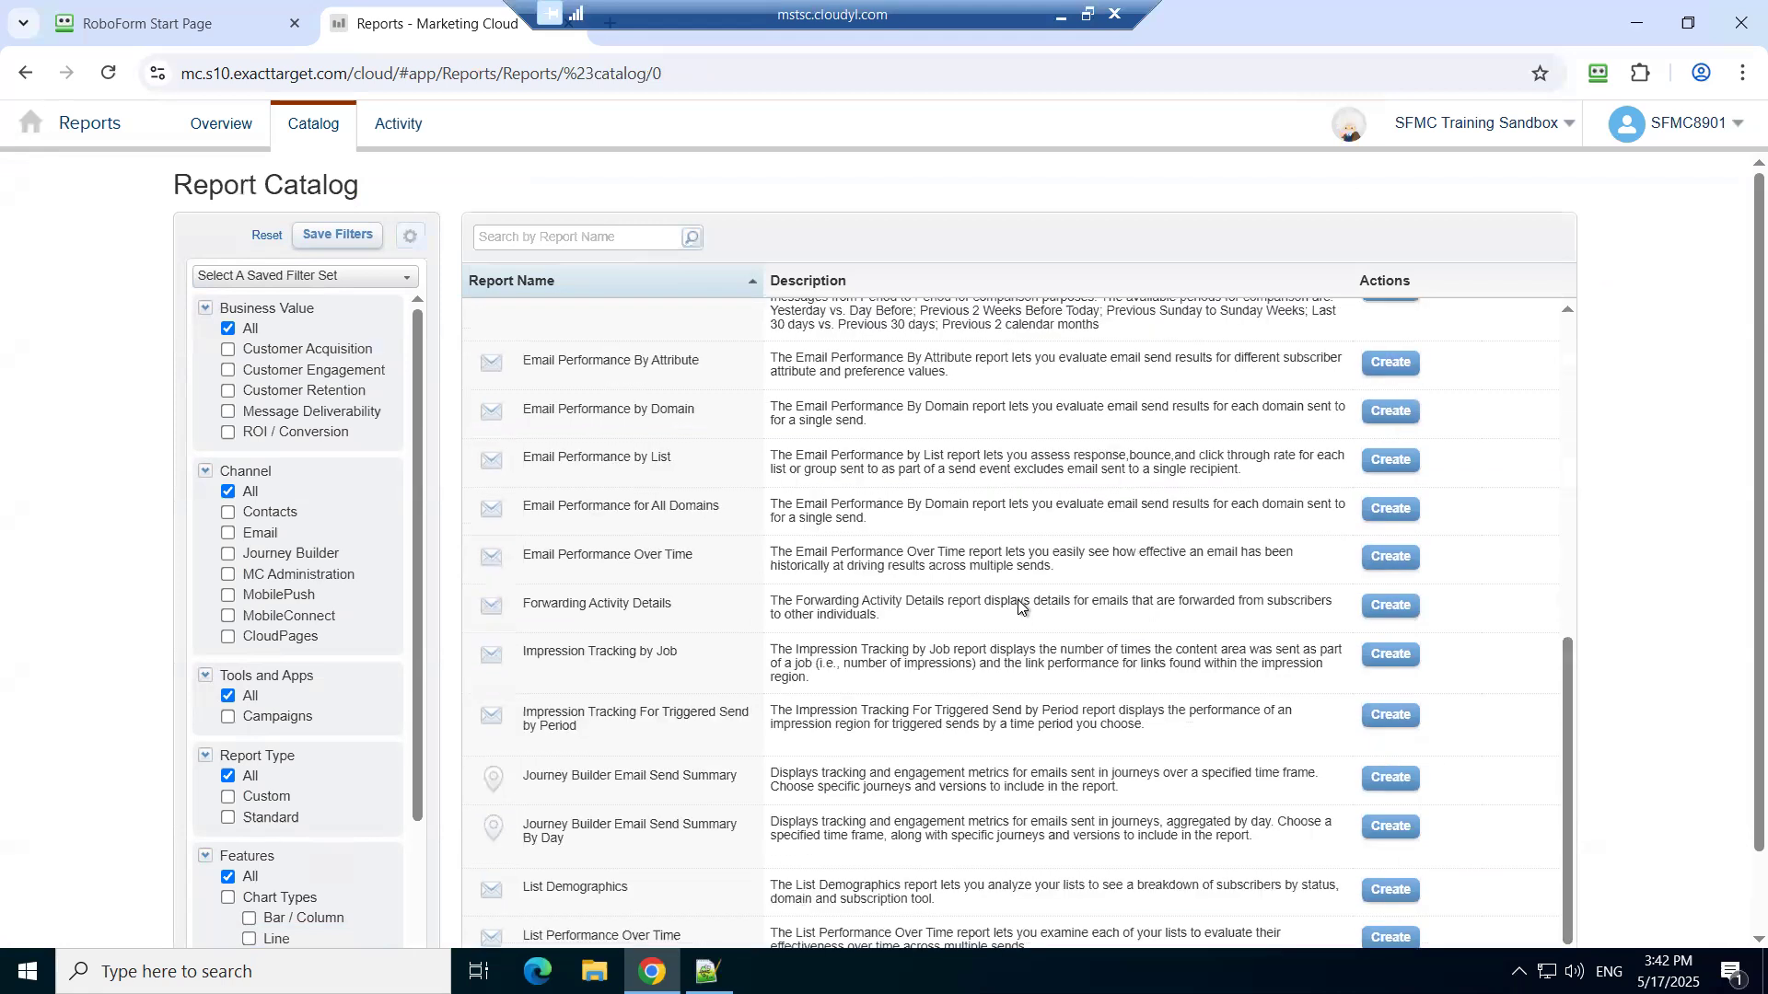
- Look through the first page of the report catalog and open today's report activity
scroll(1019, 607, down, 1)
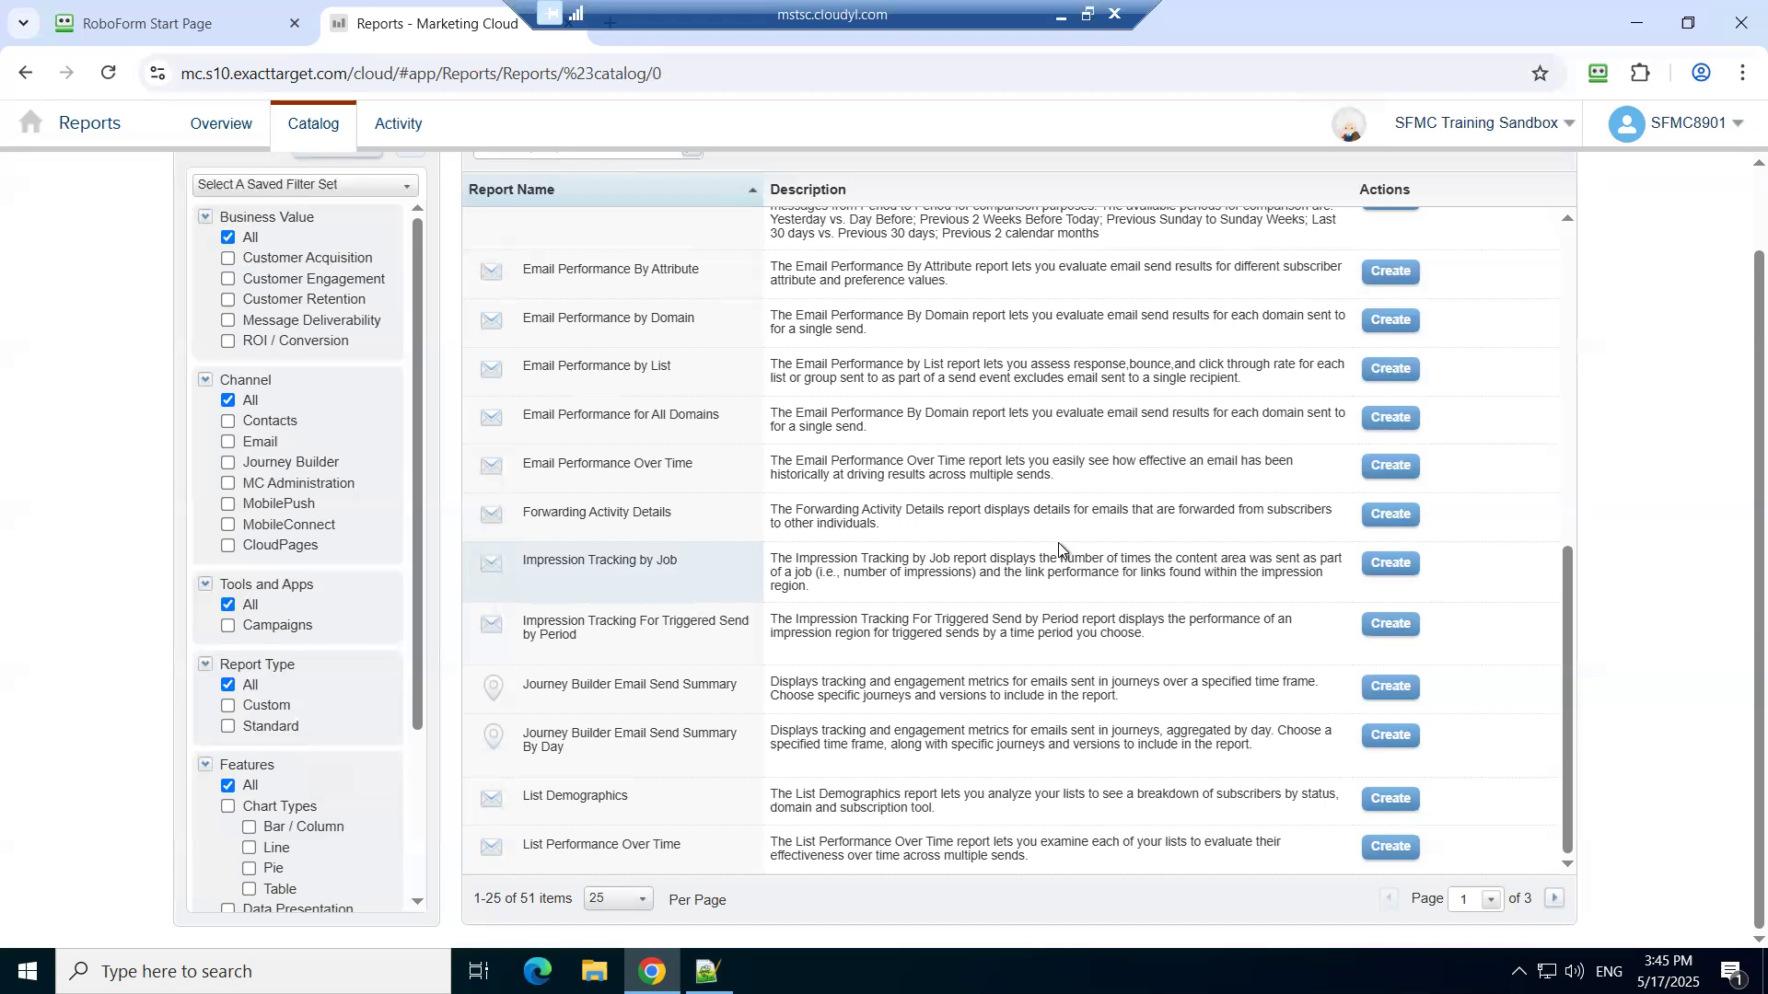
scroll(1058, 543, up, 5)
scroll(1058, 550, up, 3)
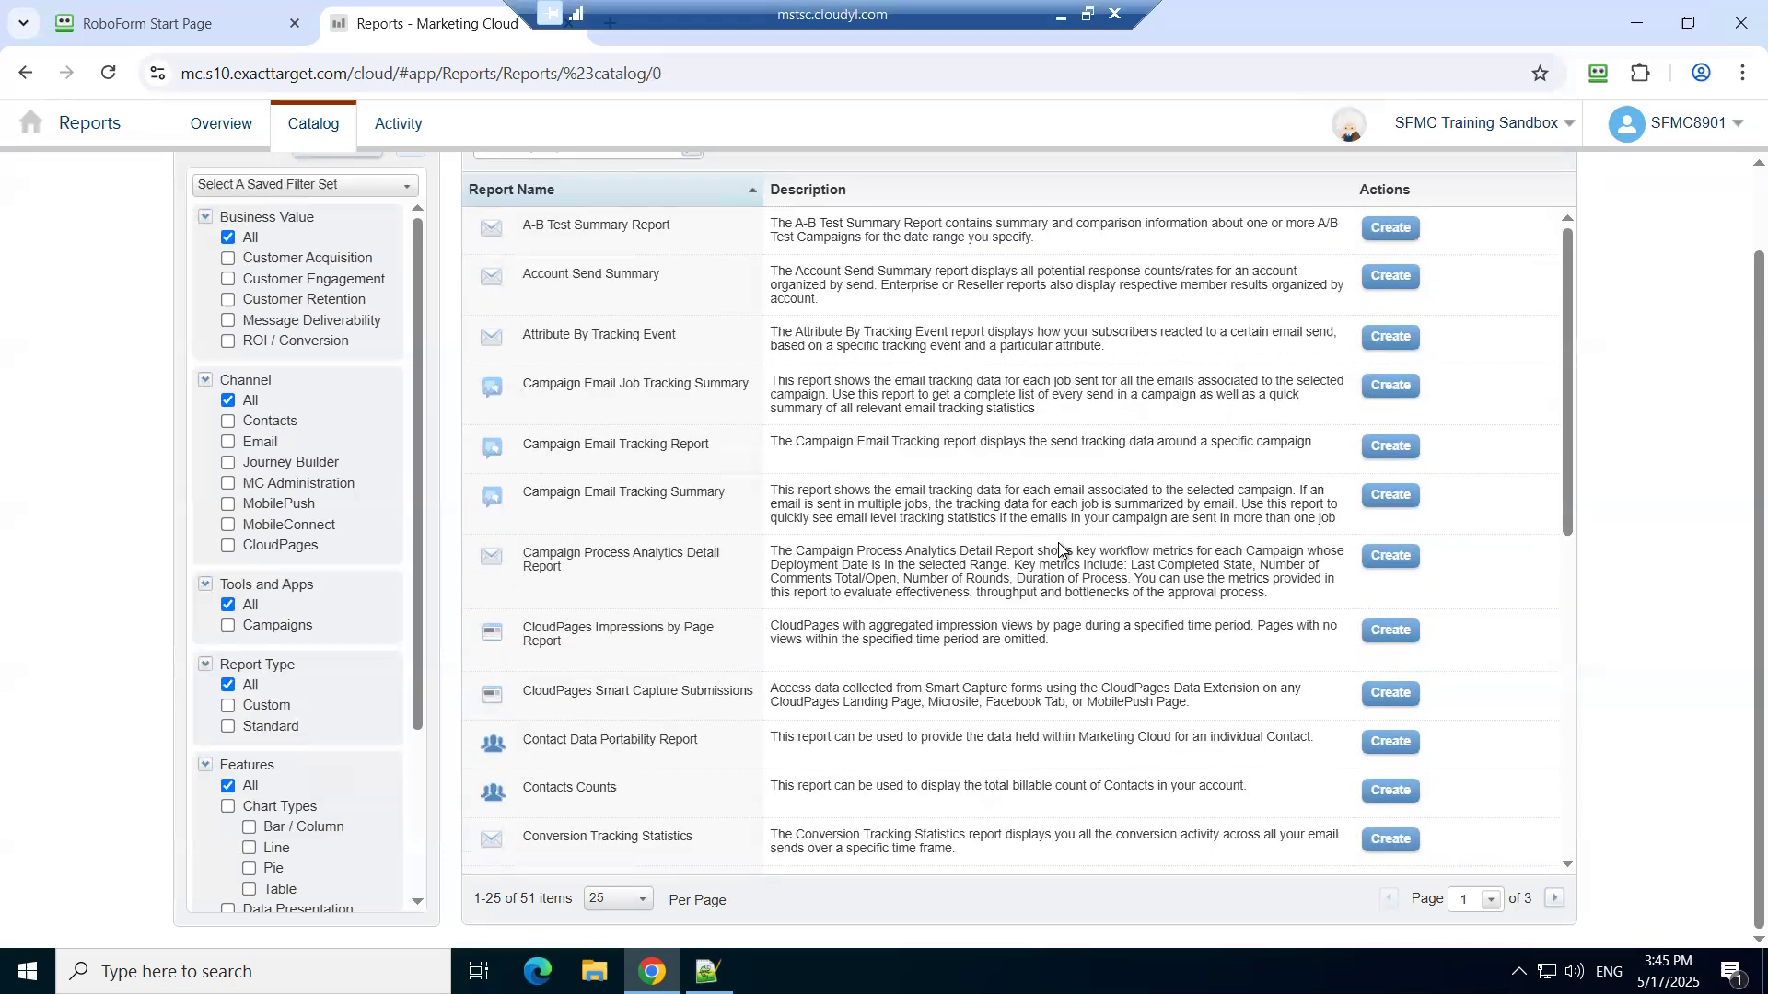
scroll(1605, 588, up, 1)
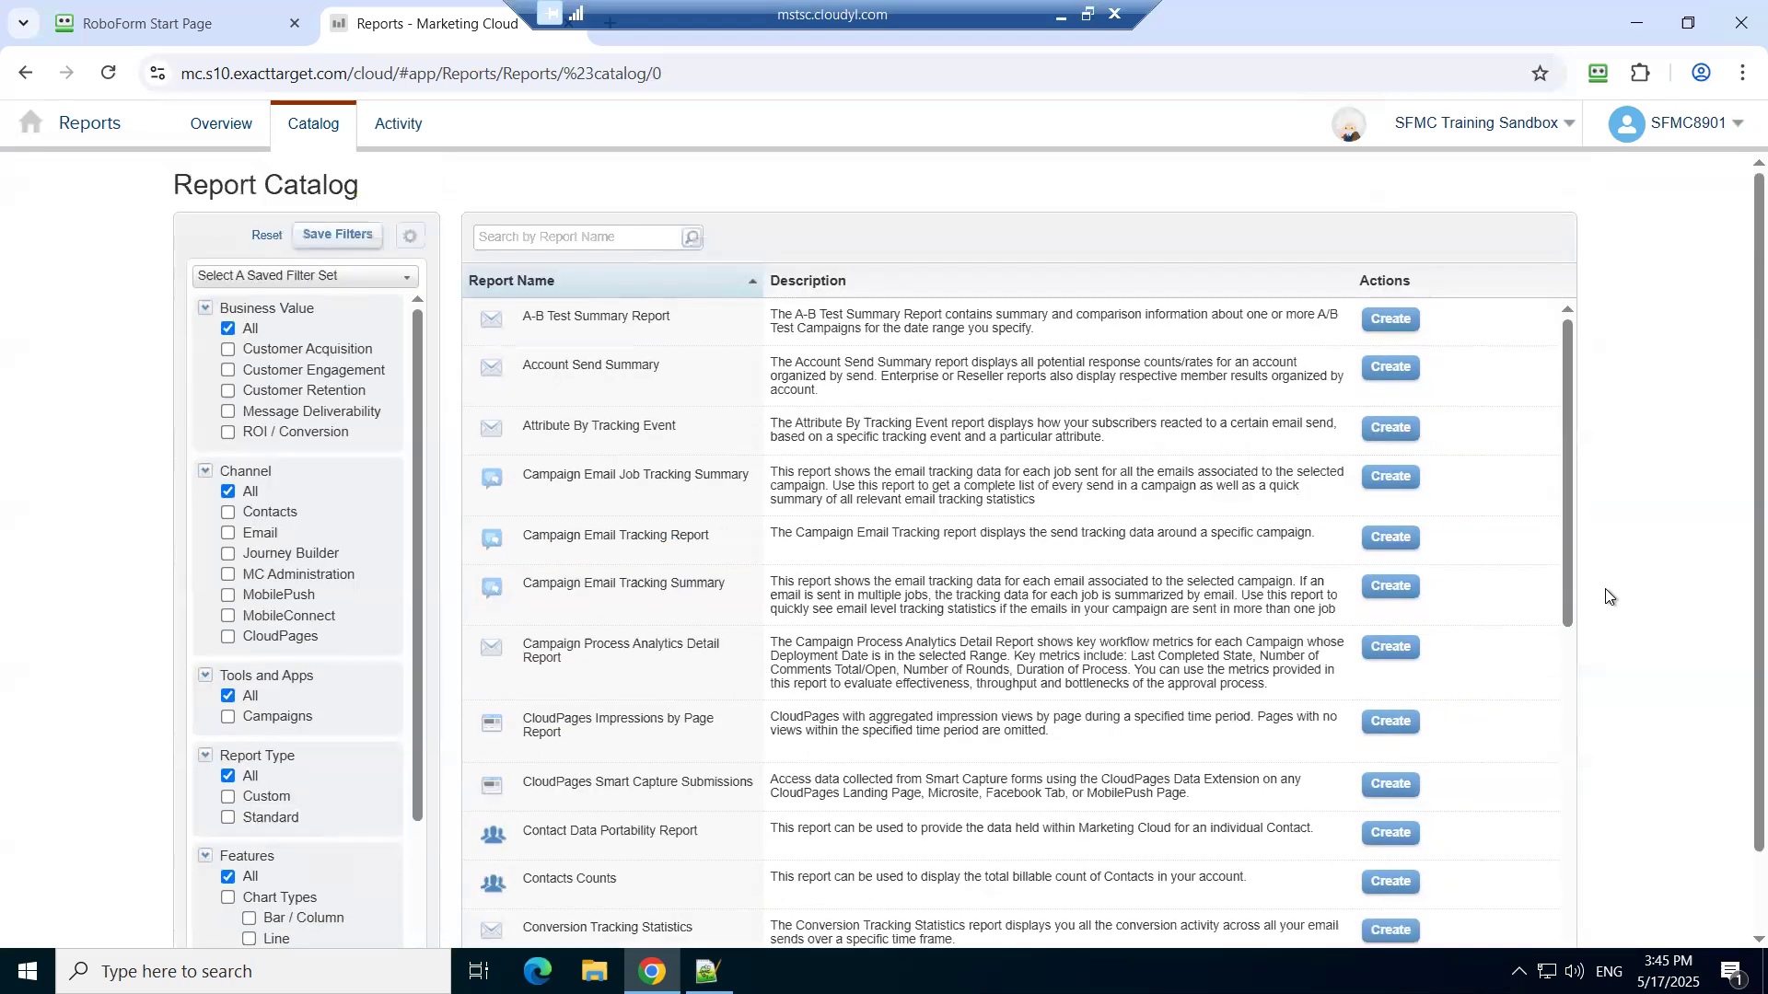
click(401, 126)
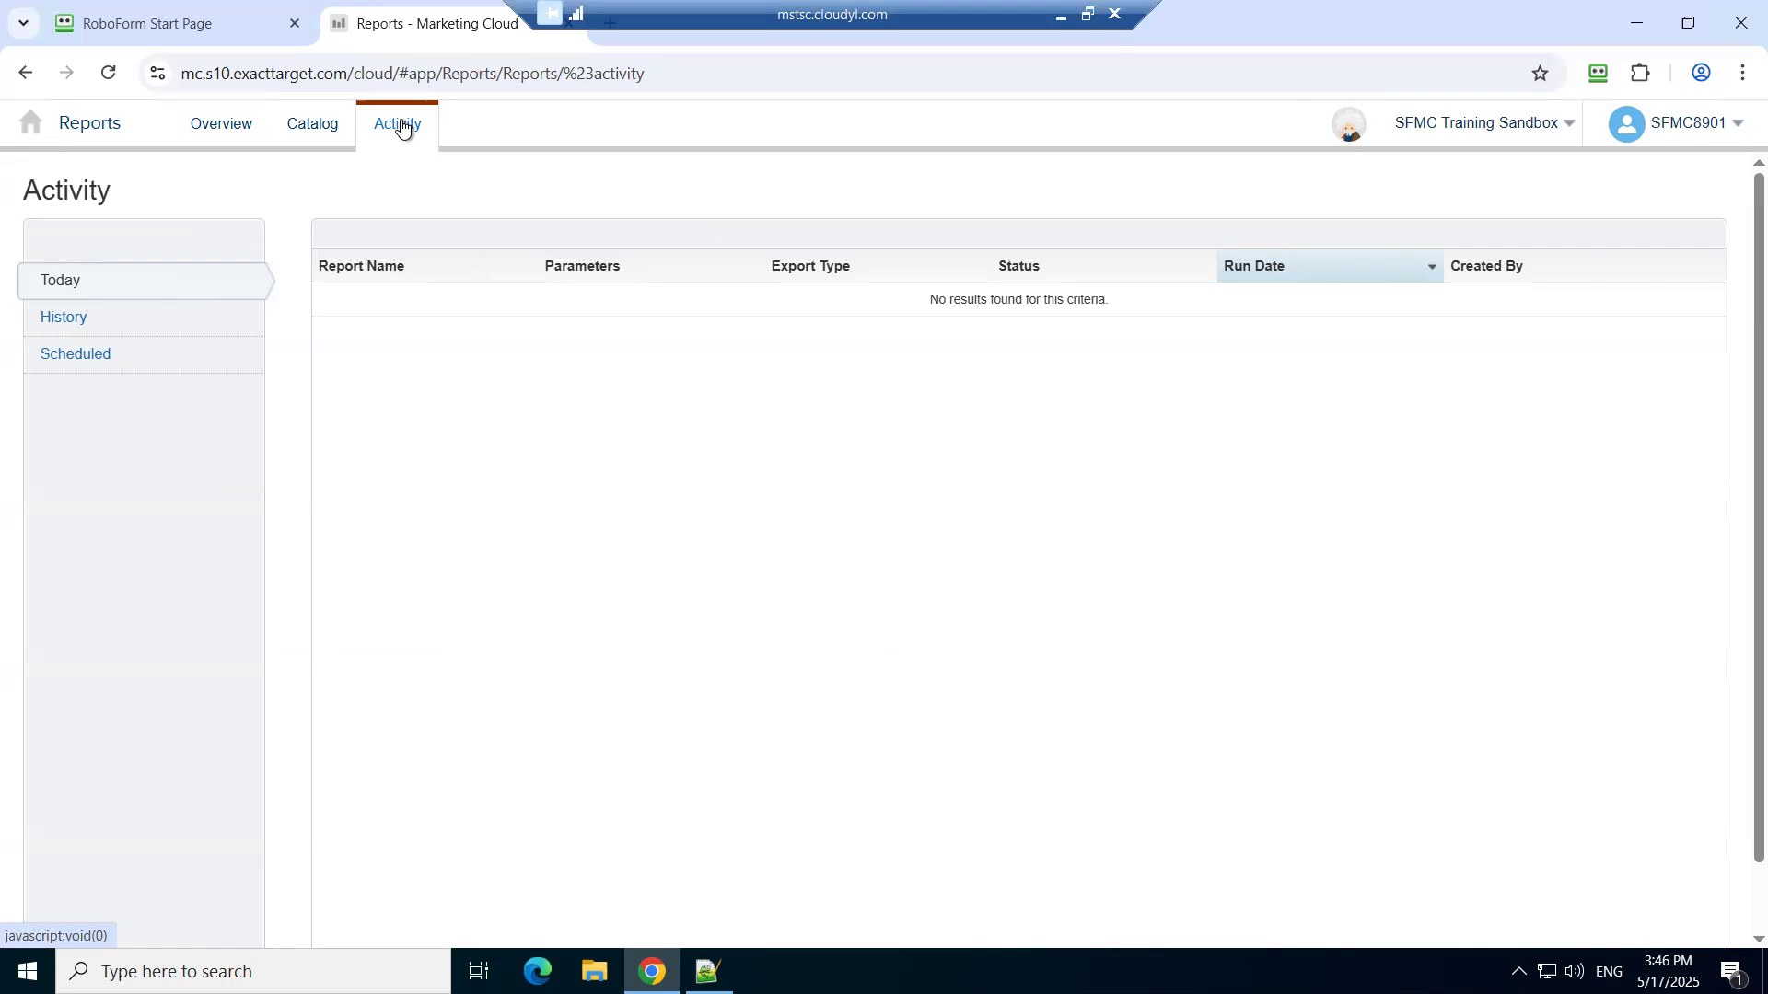
- Browse the saved reports on the overview, inspect the Account Send Summary report last run on 10/04/2024, and return to the overview
click(231, 125)
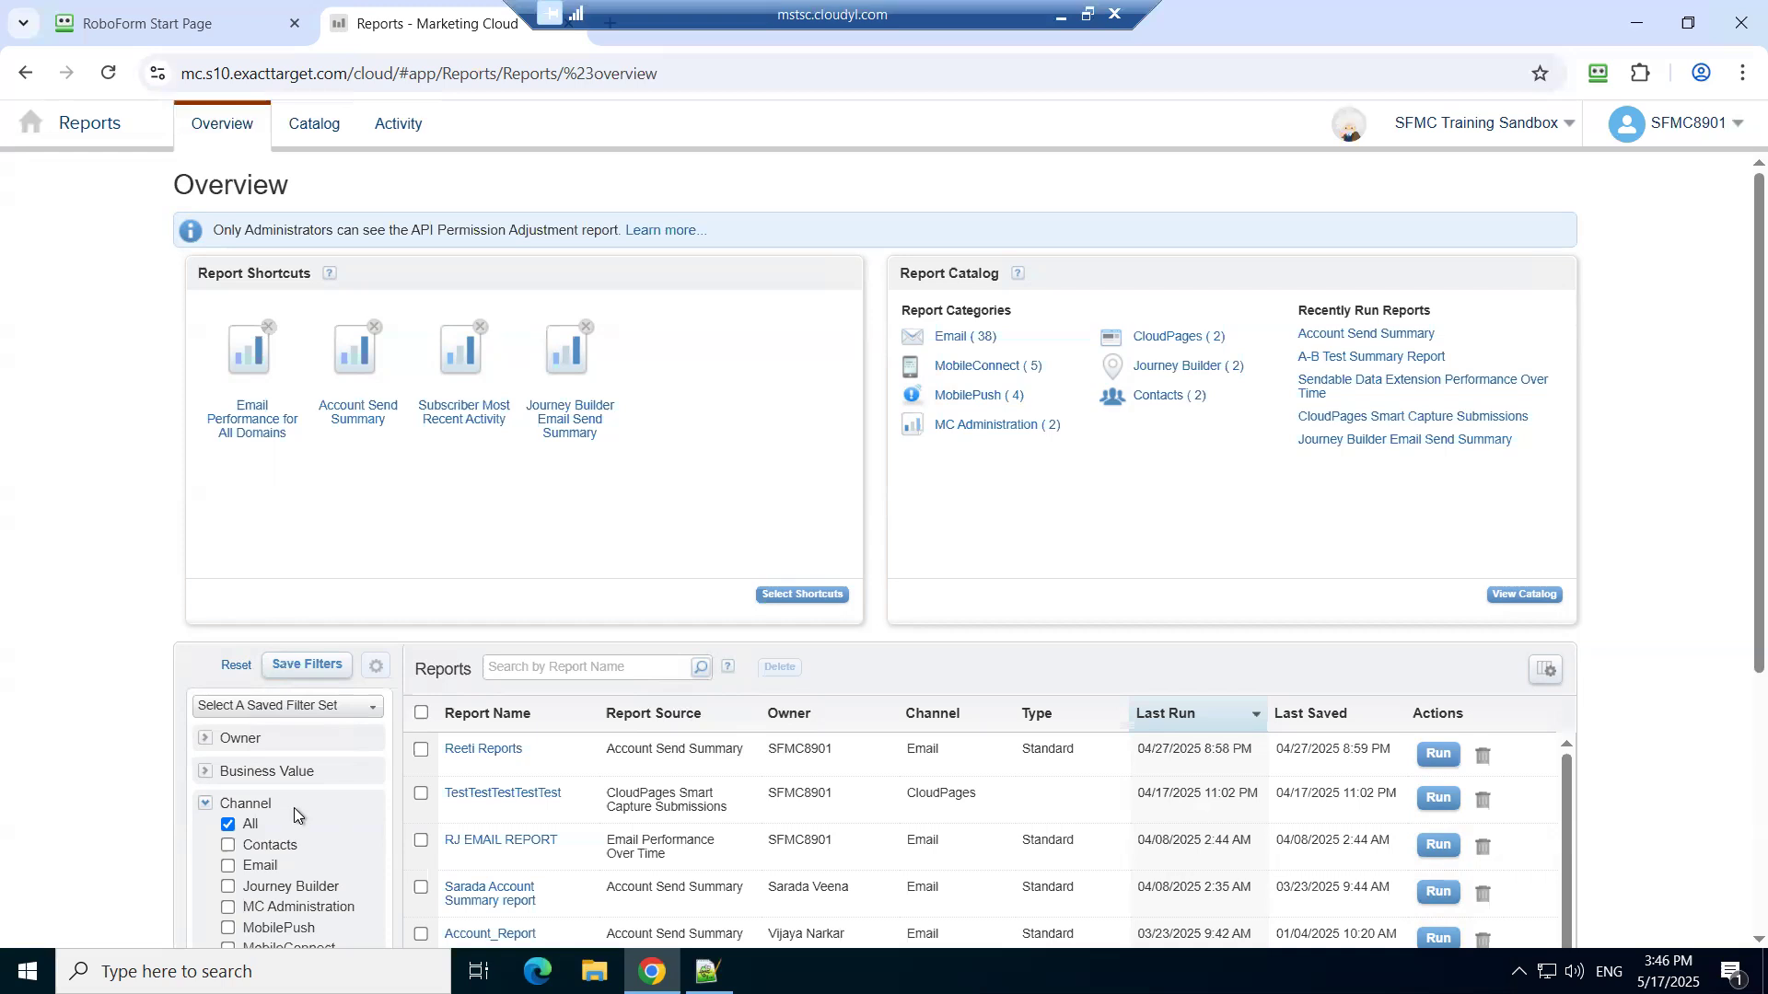
scroll(1047, 582, down, 4)
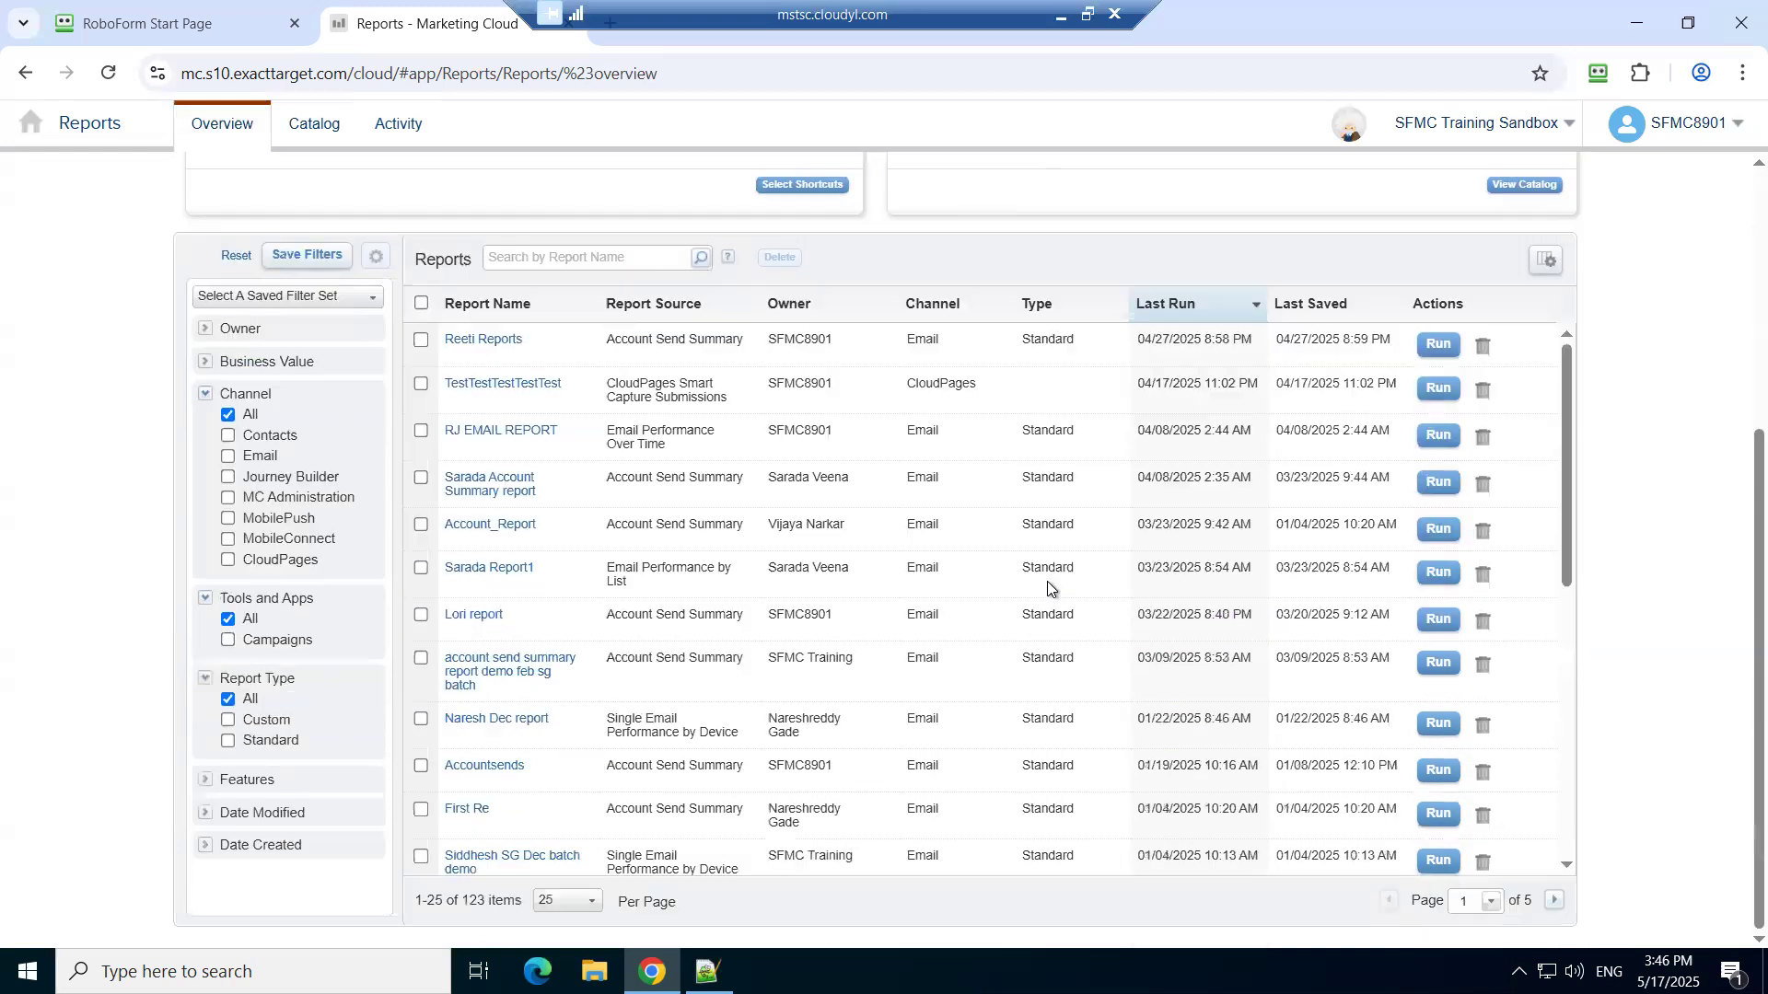
scroll(920, 527, down, 8)
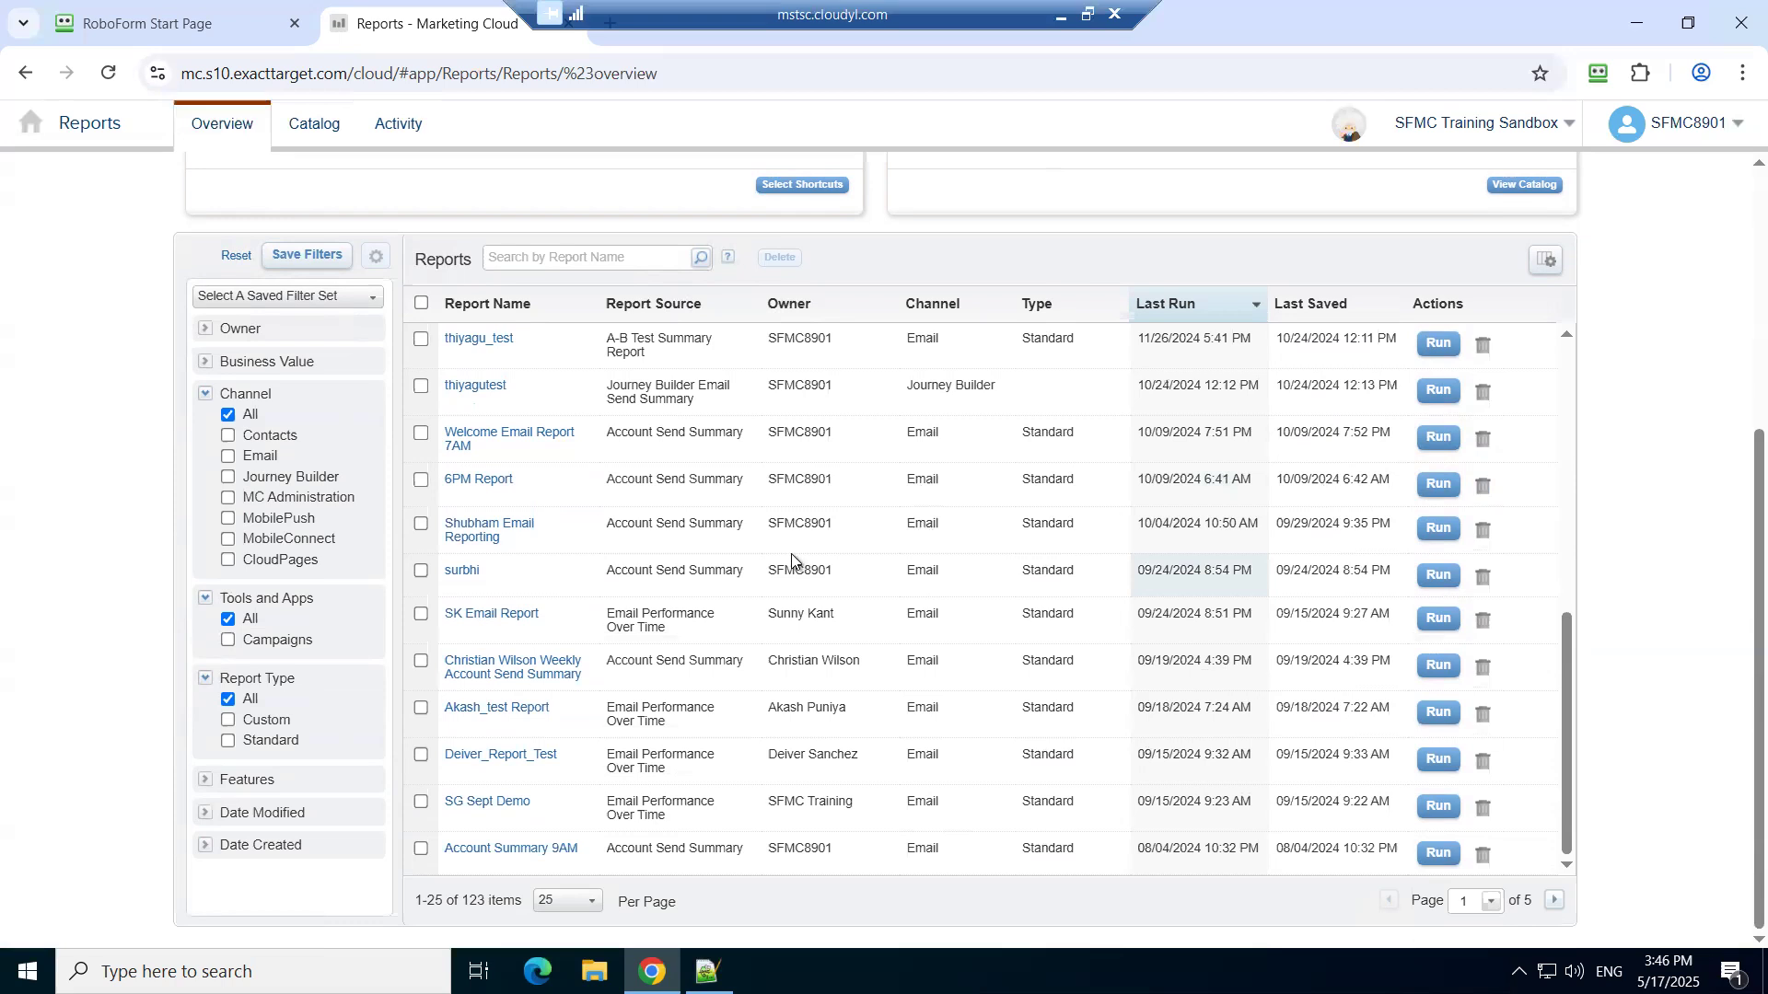
click(501, 534)
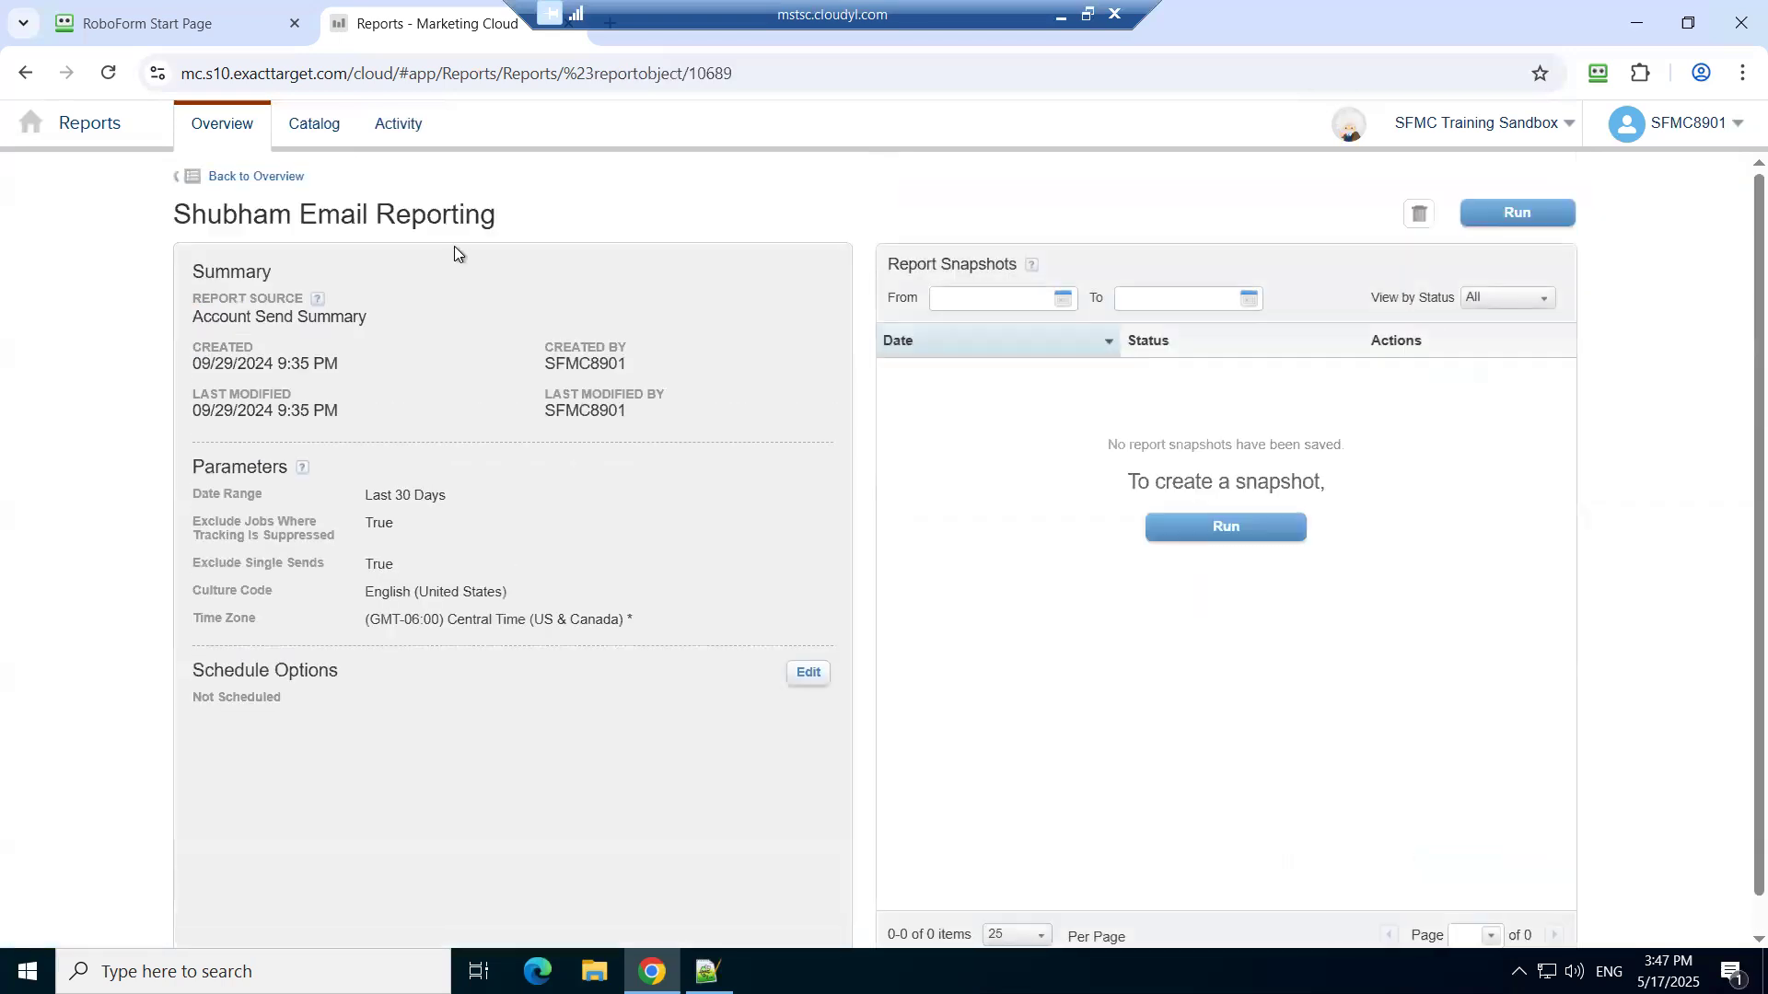
click(278, 178)
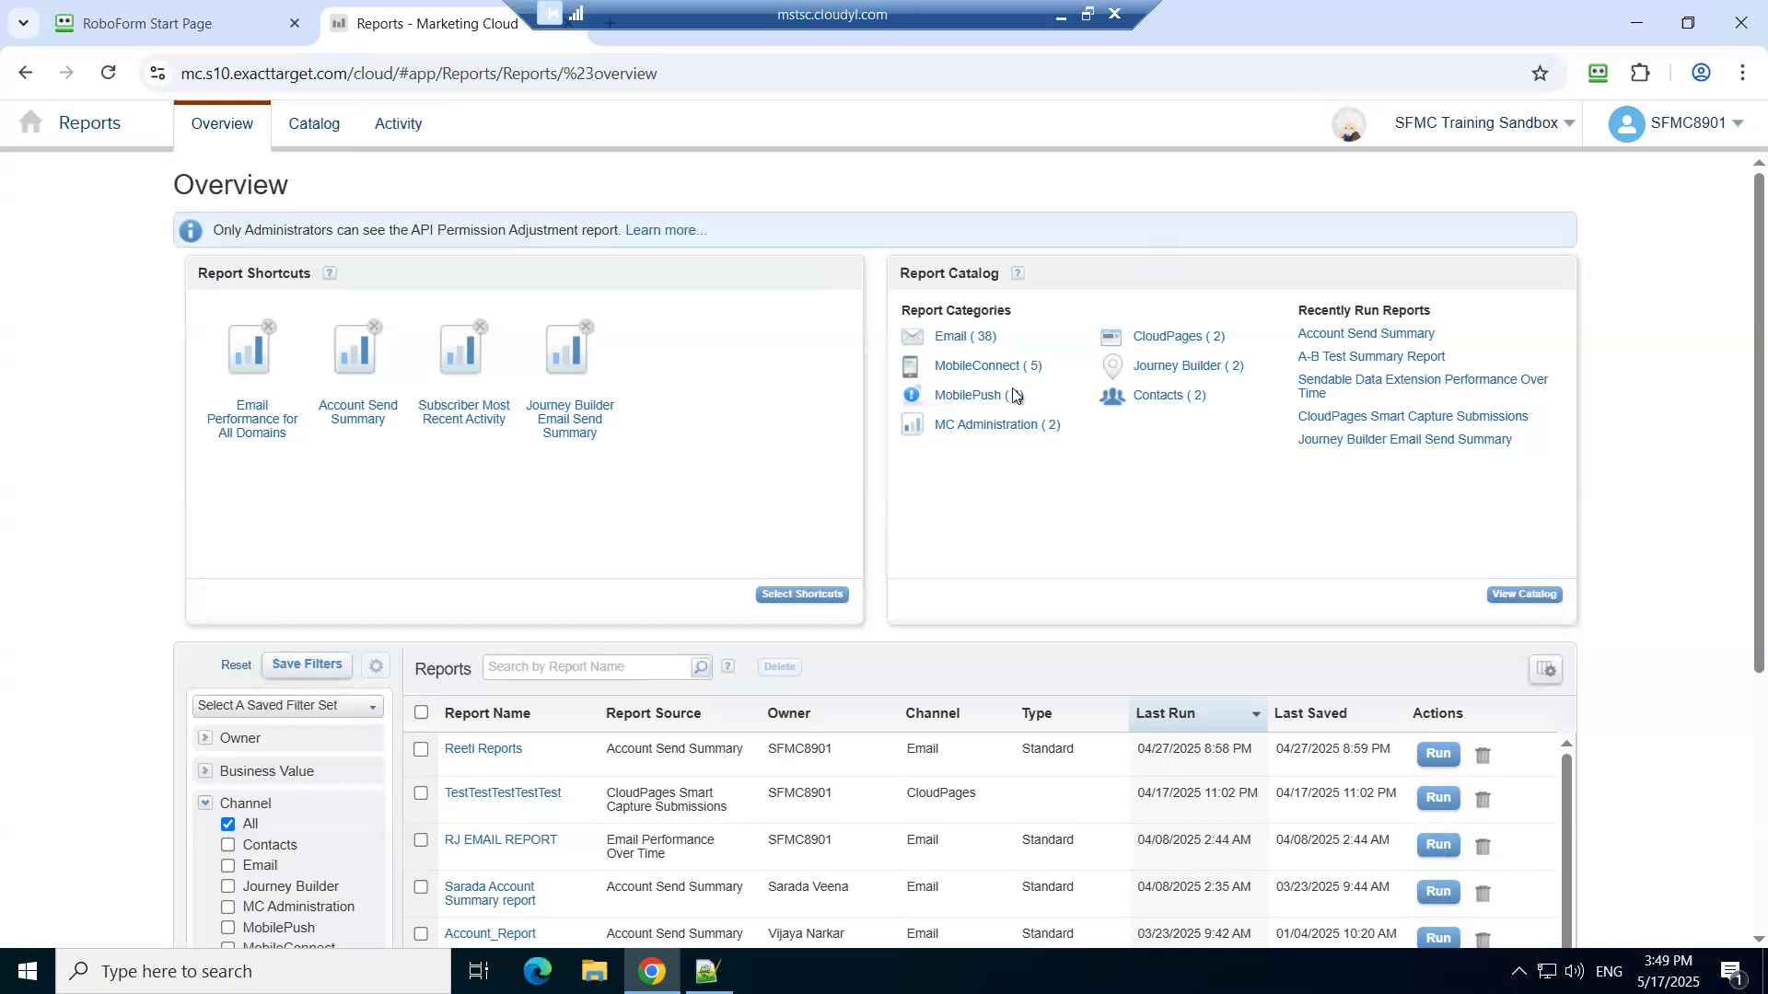
- Open the Email category from the report overview and look through its first page of reports
click(958, 339)
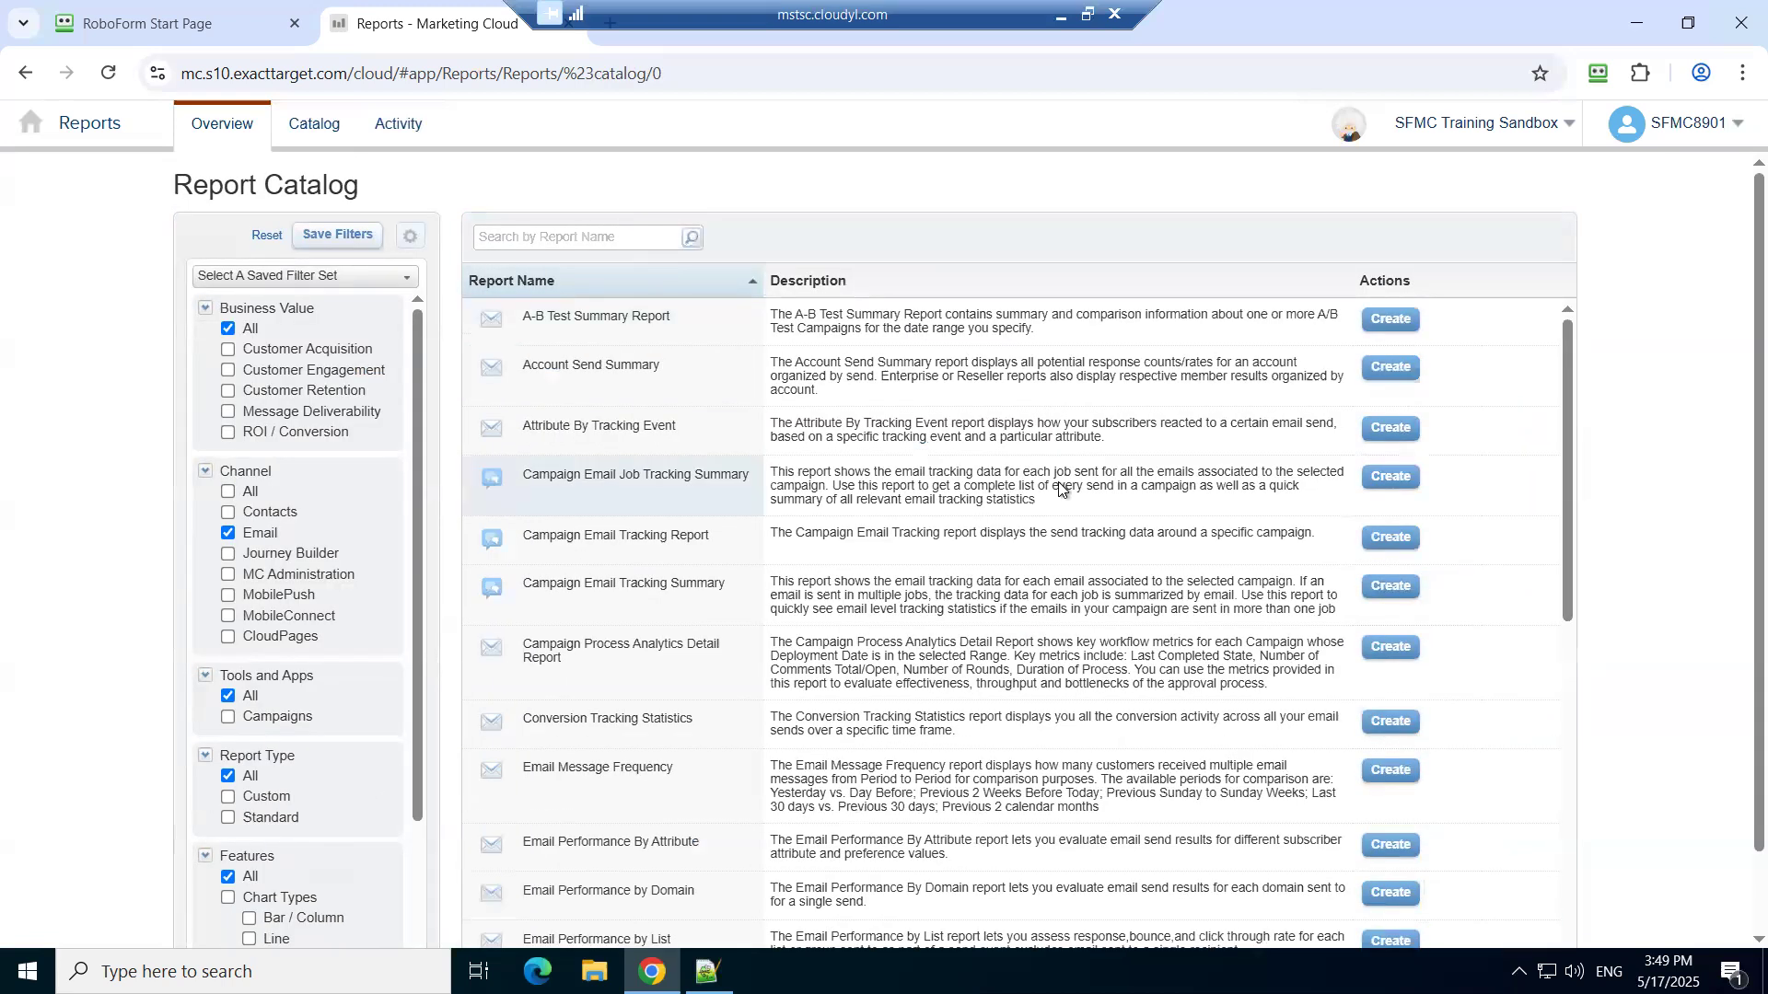
scroll(1059, 489, down, 10)
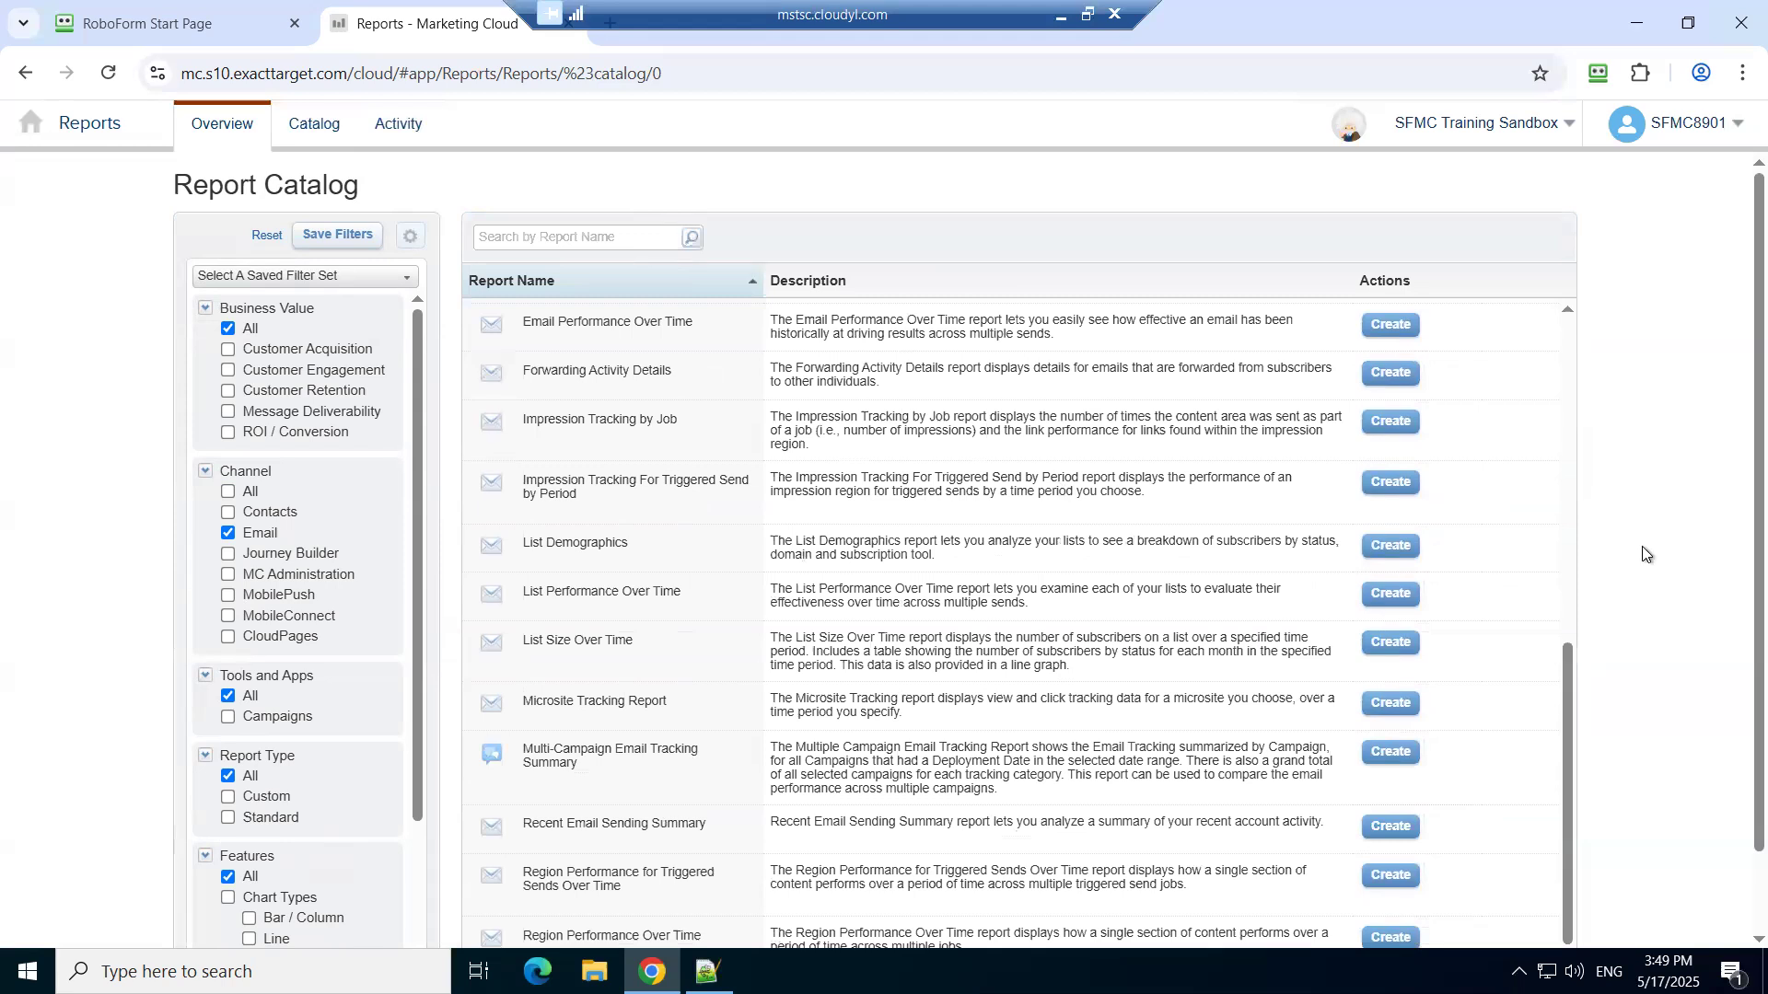
scroll(1646, 552, down, 1)
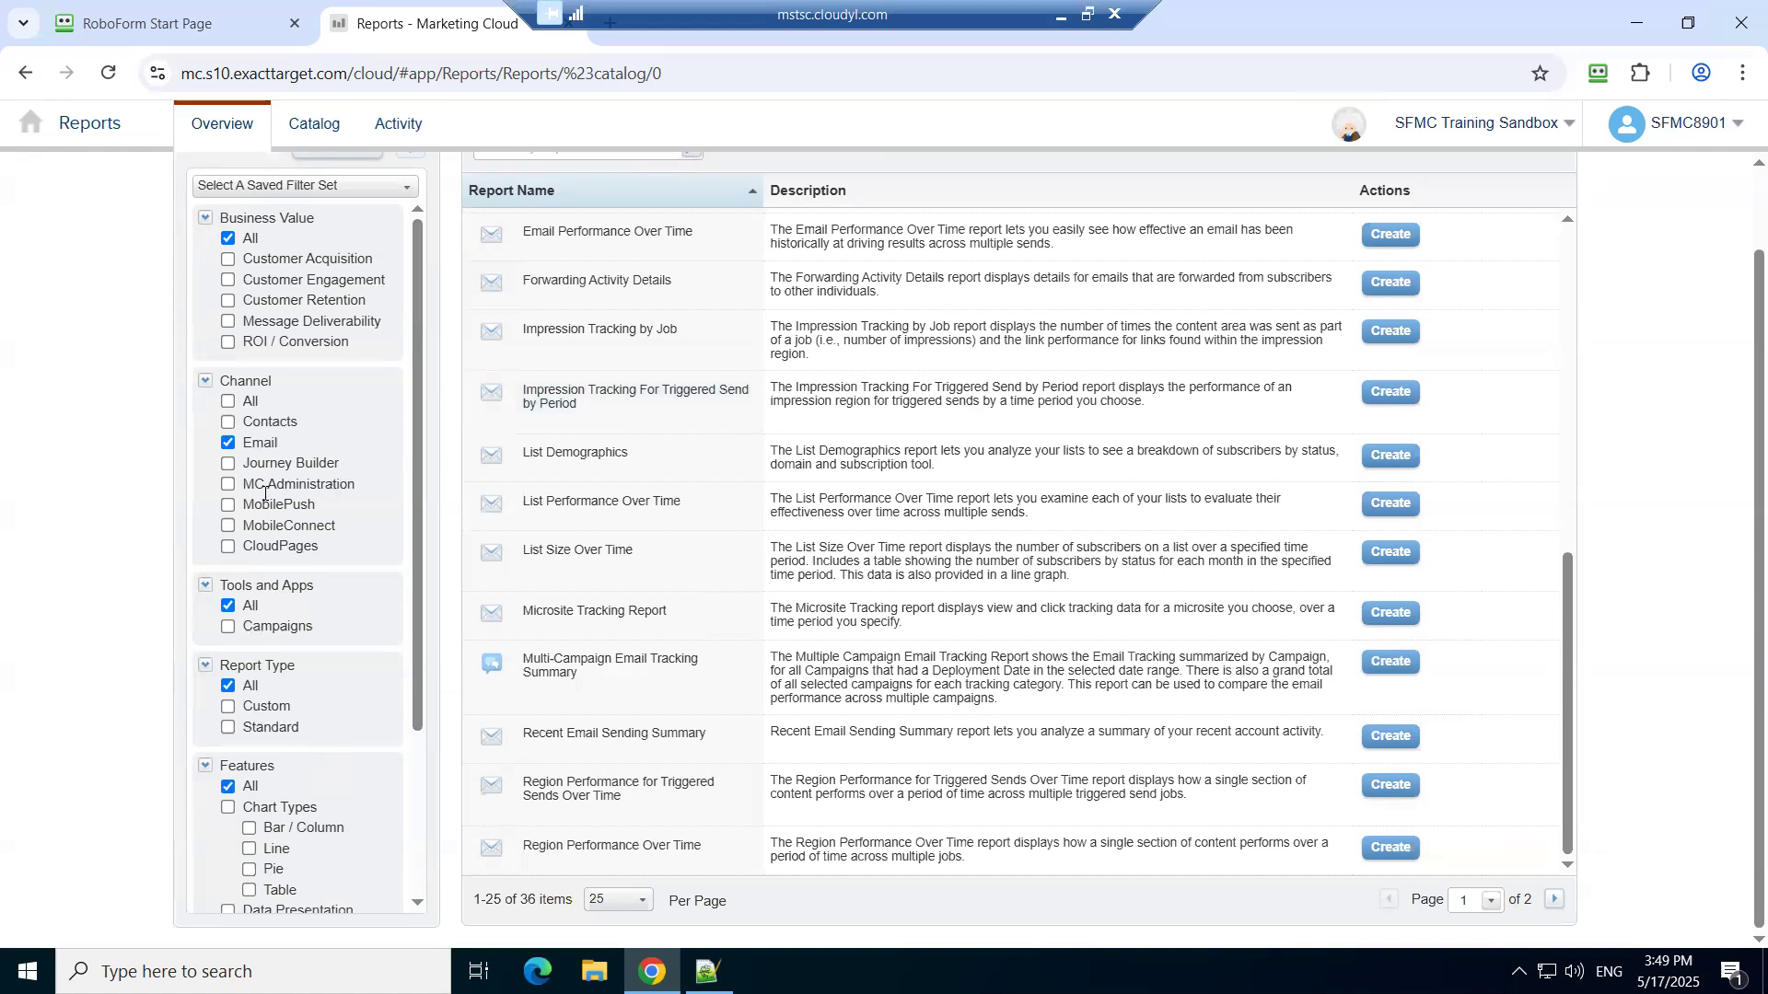
- Switch the catalog's channel filter from Email to MobilePush, and open the same MobilePush category from the overview
click(228, 505)
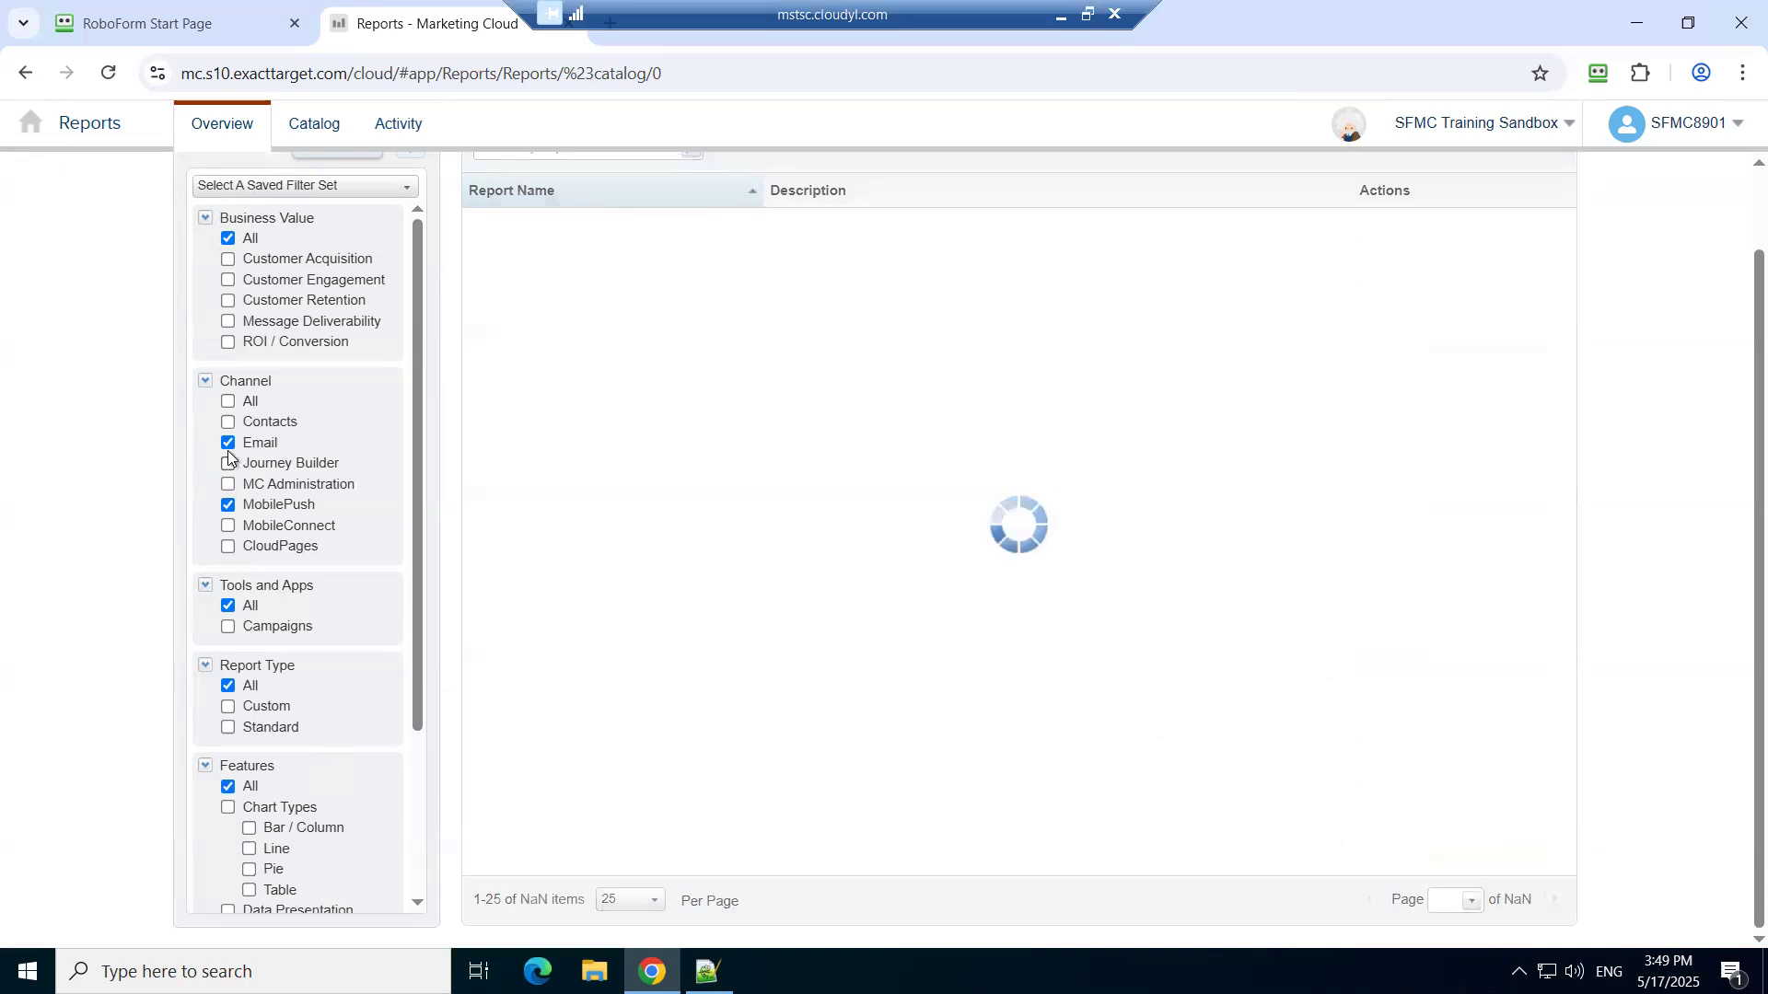
click(228, 444)
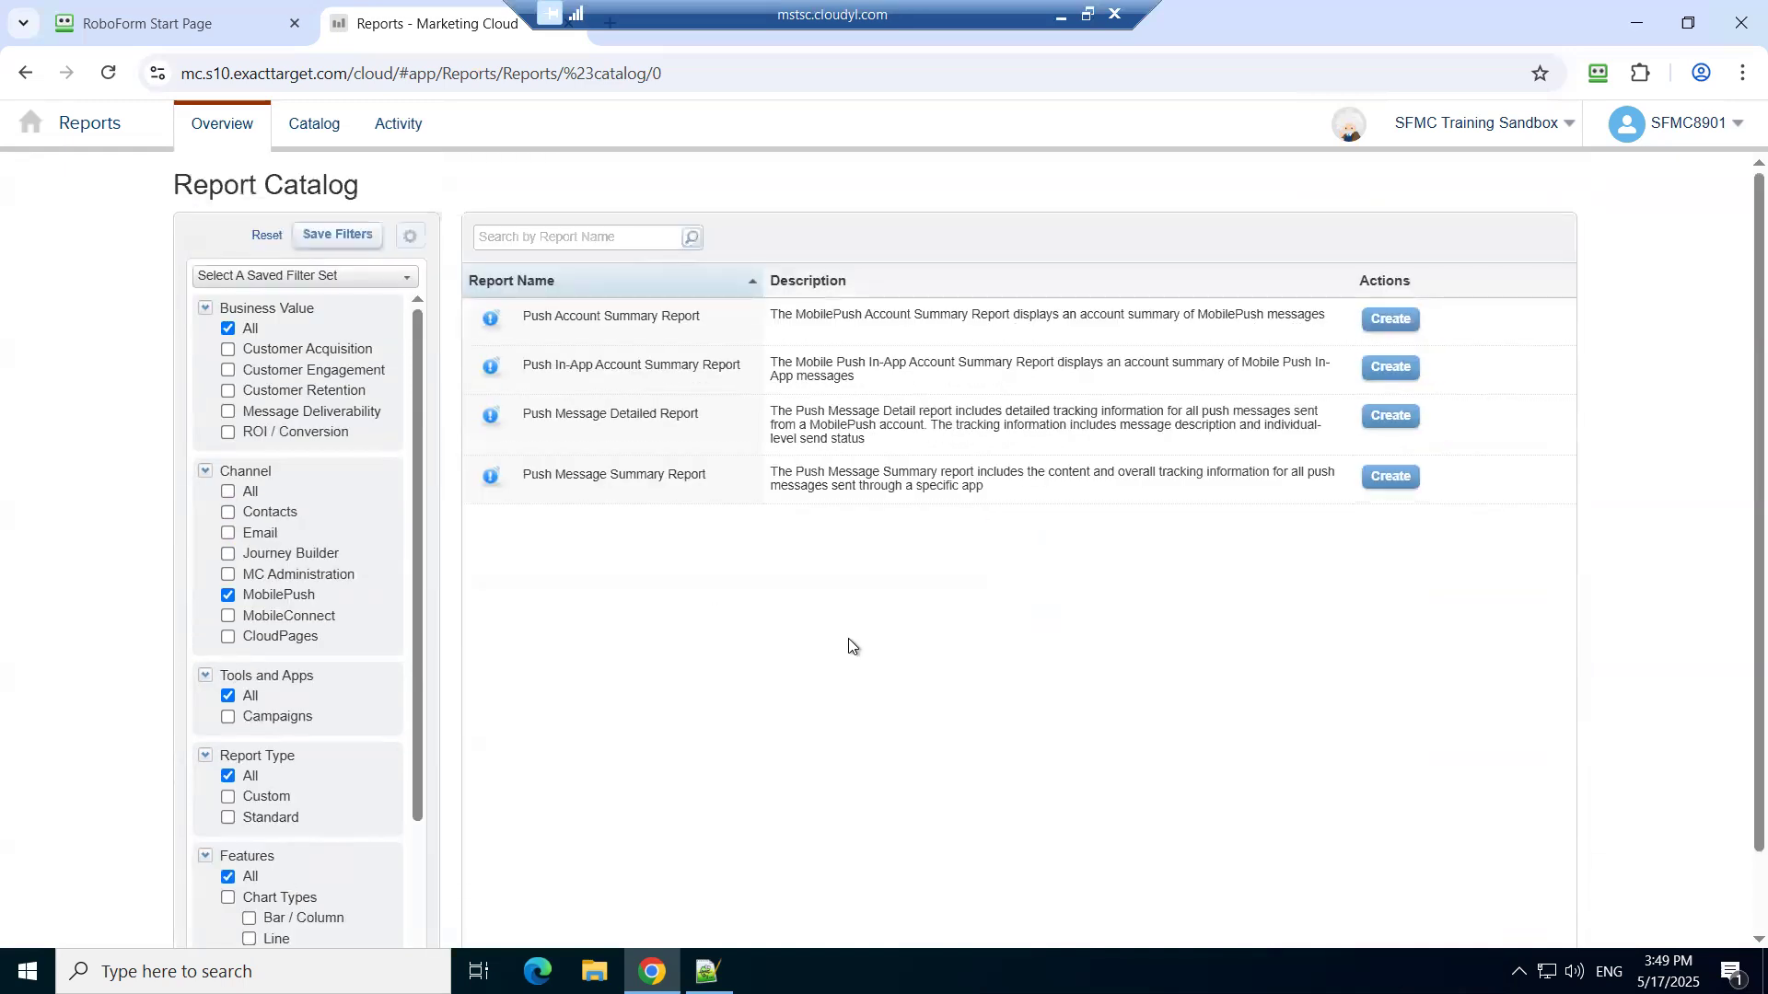
click(226, 129)
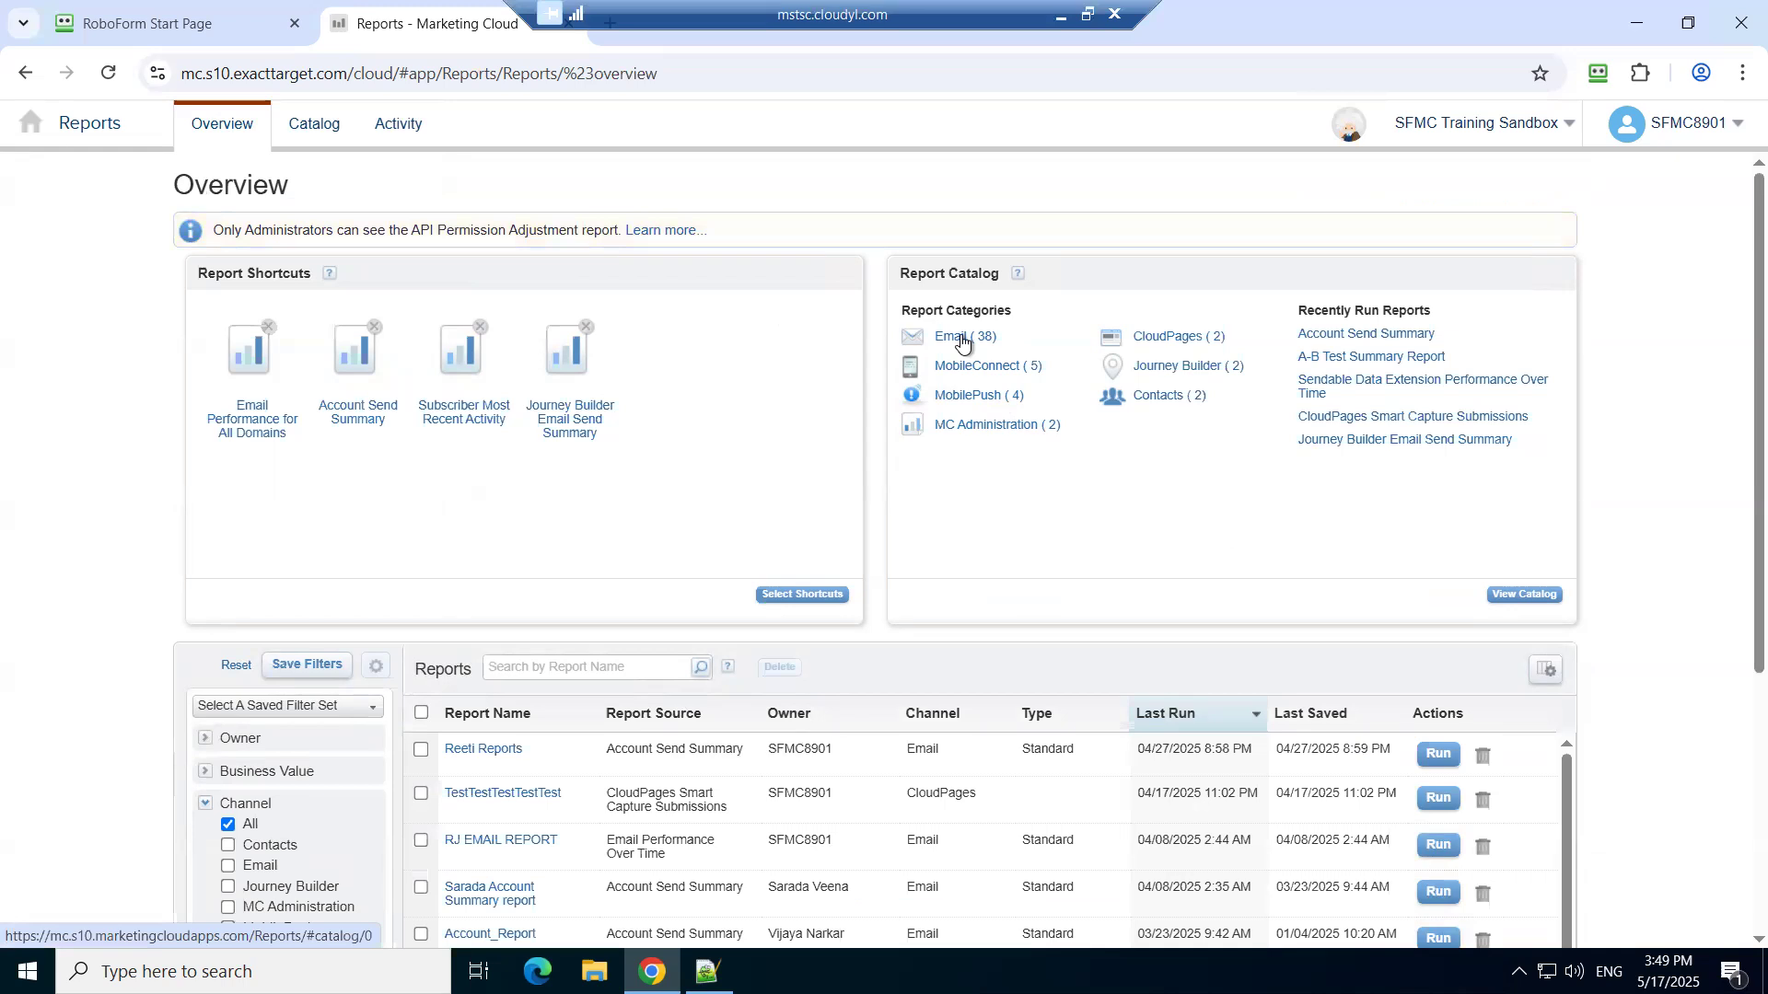
click(973, 397)
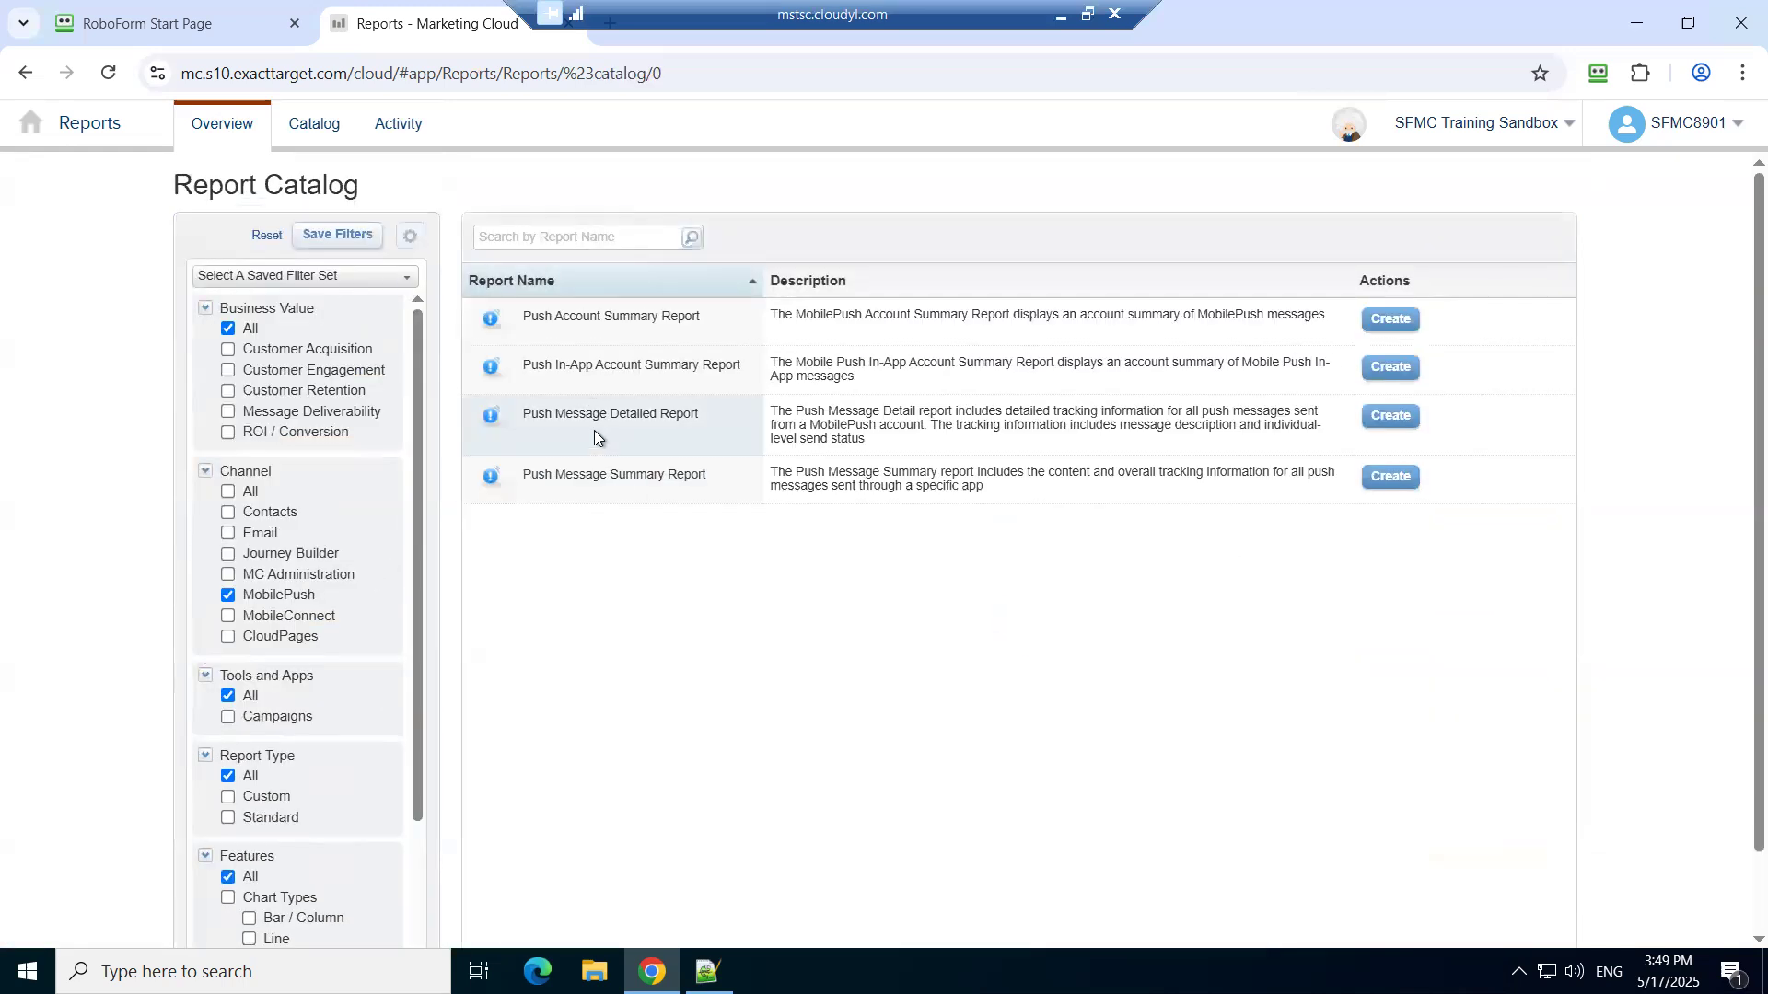
- Open the Email category from the overview and clear the All filters for Features, Report Type, Tools and Apps, and Business Value
click(204, 137)
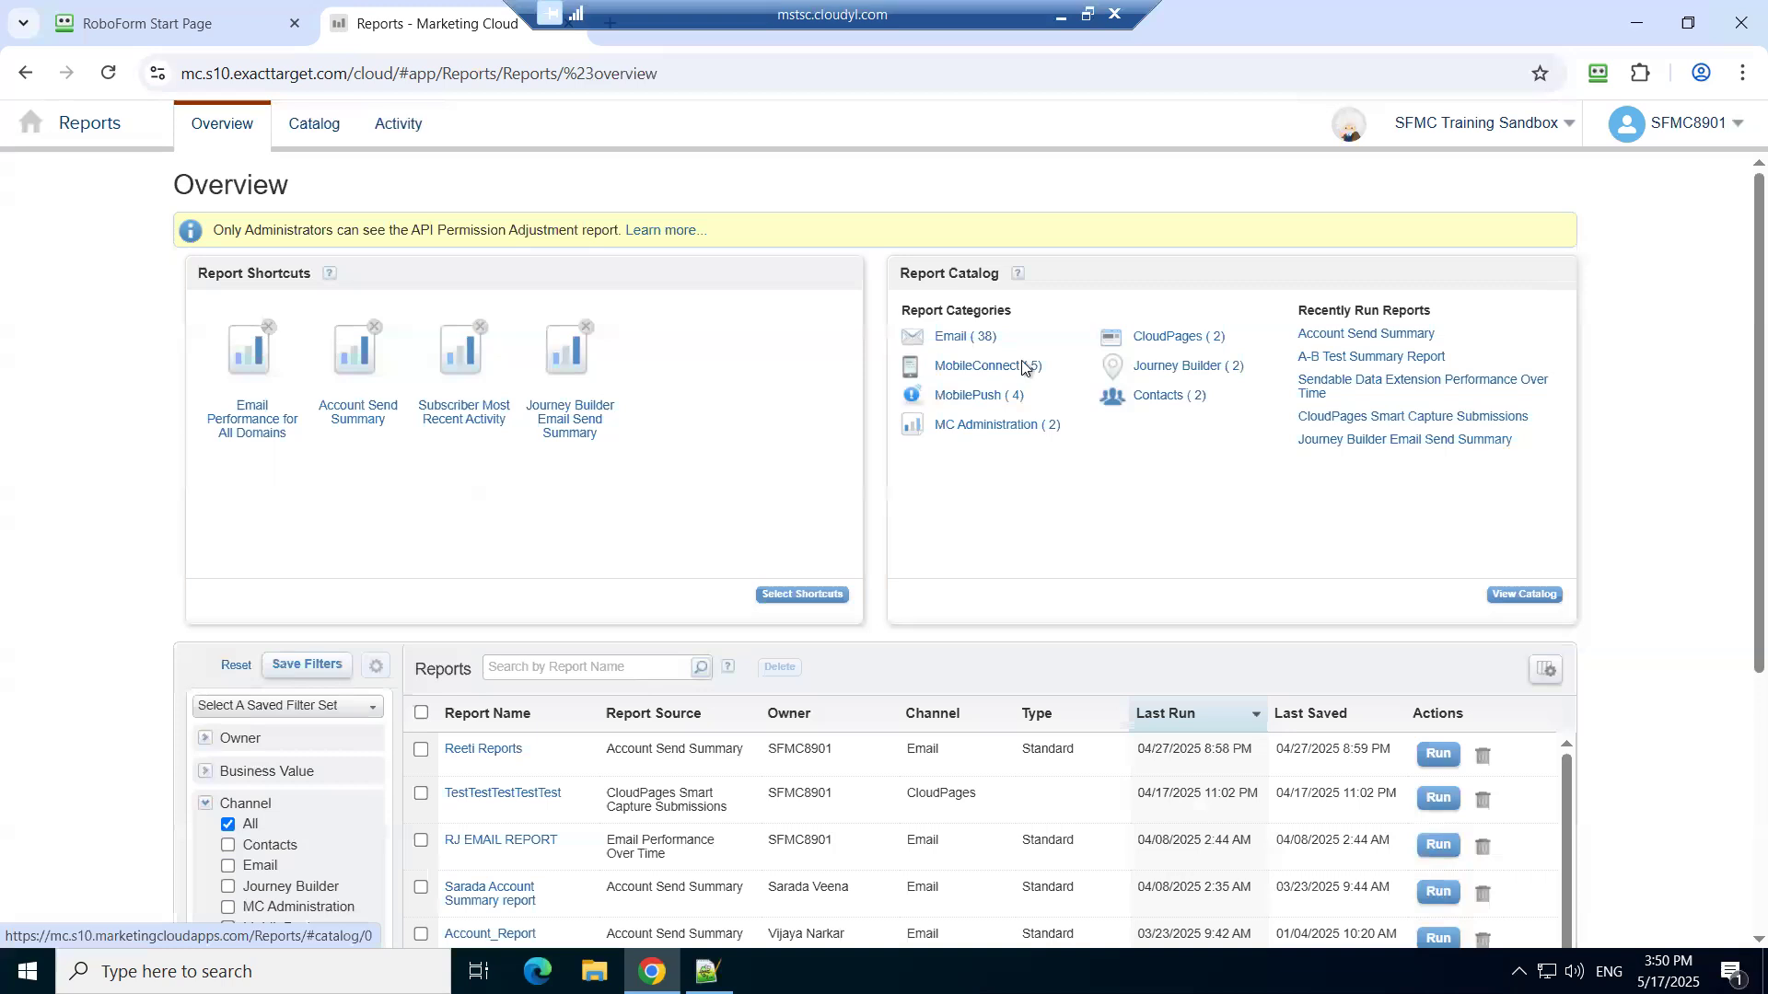
click(1023, 368)
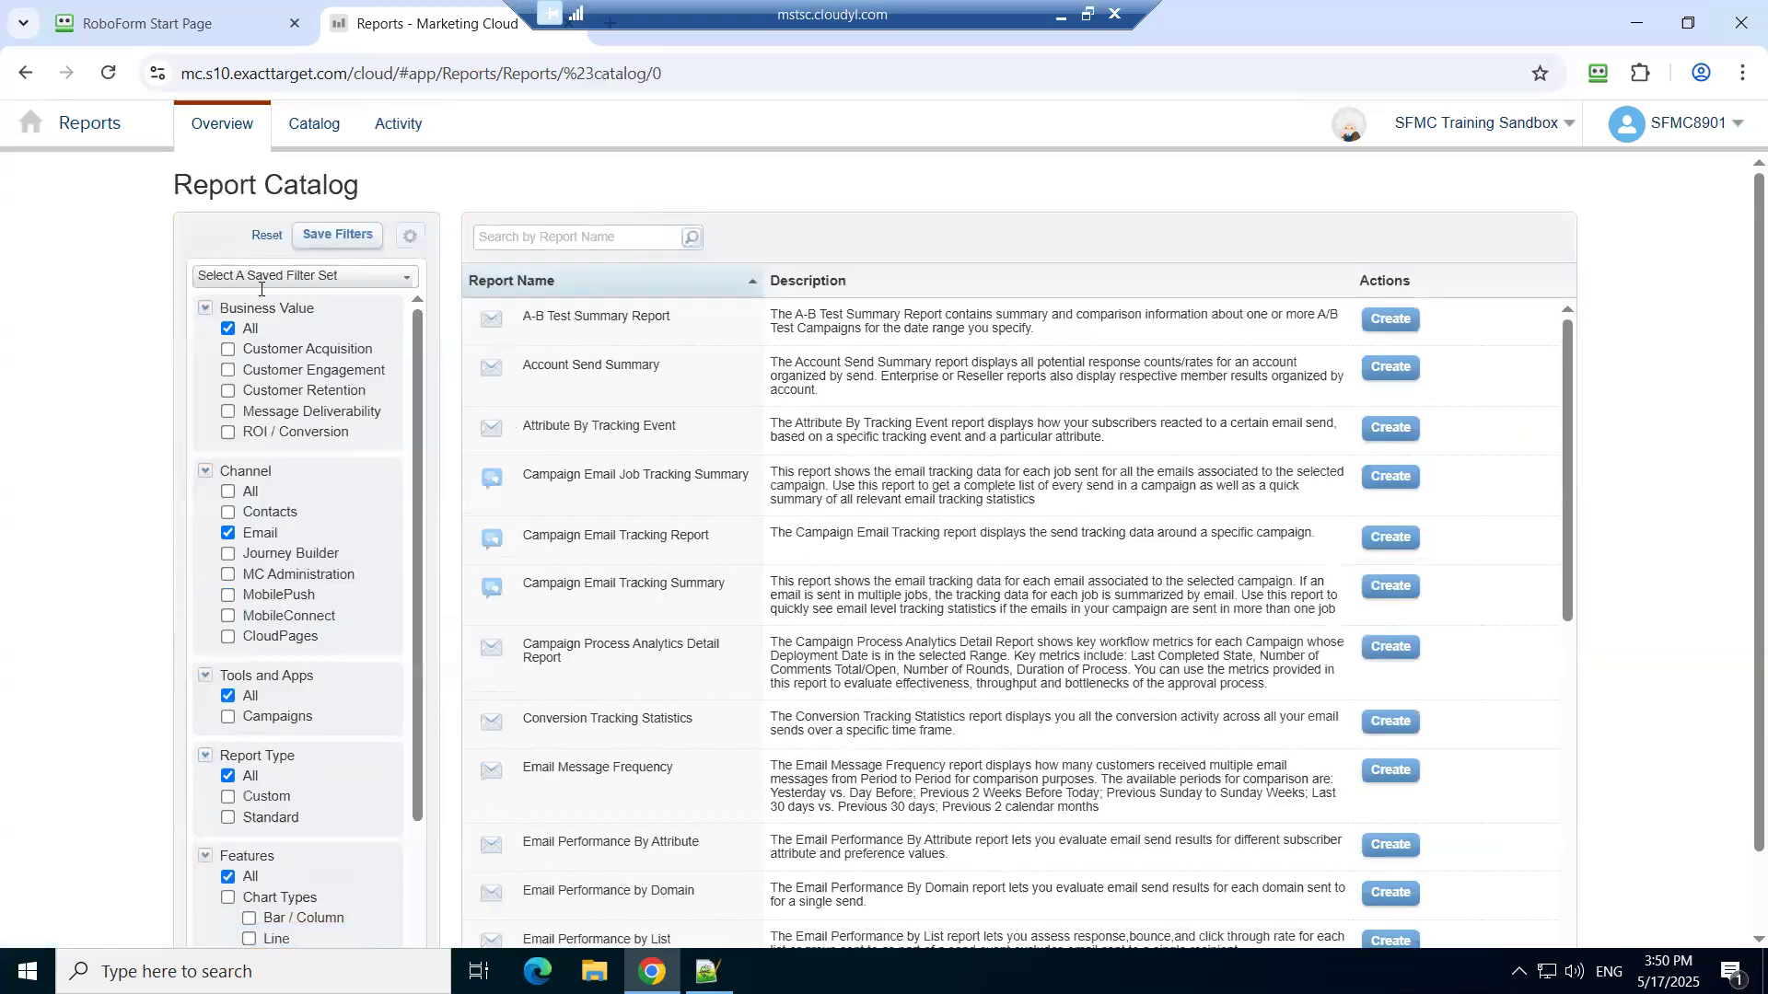
scroll(307, 649, down, 2)
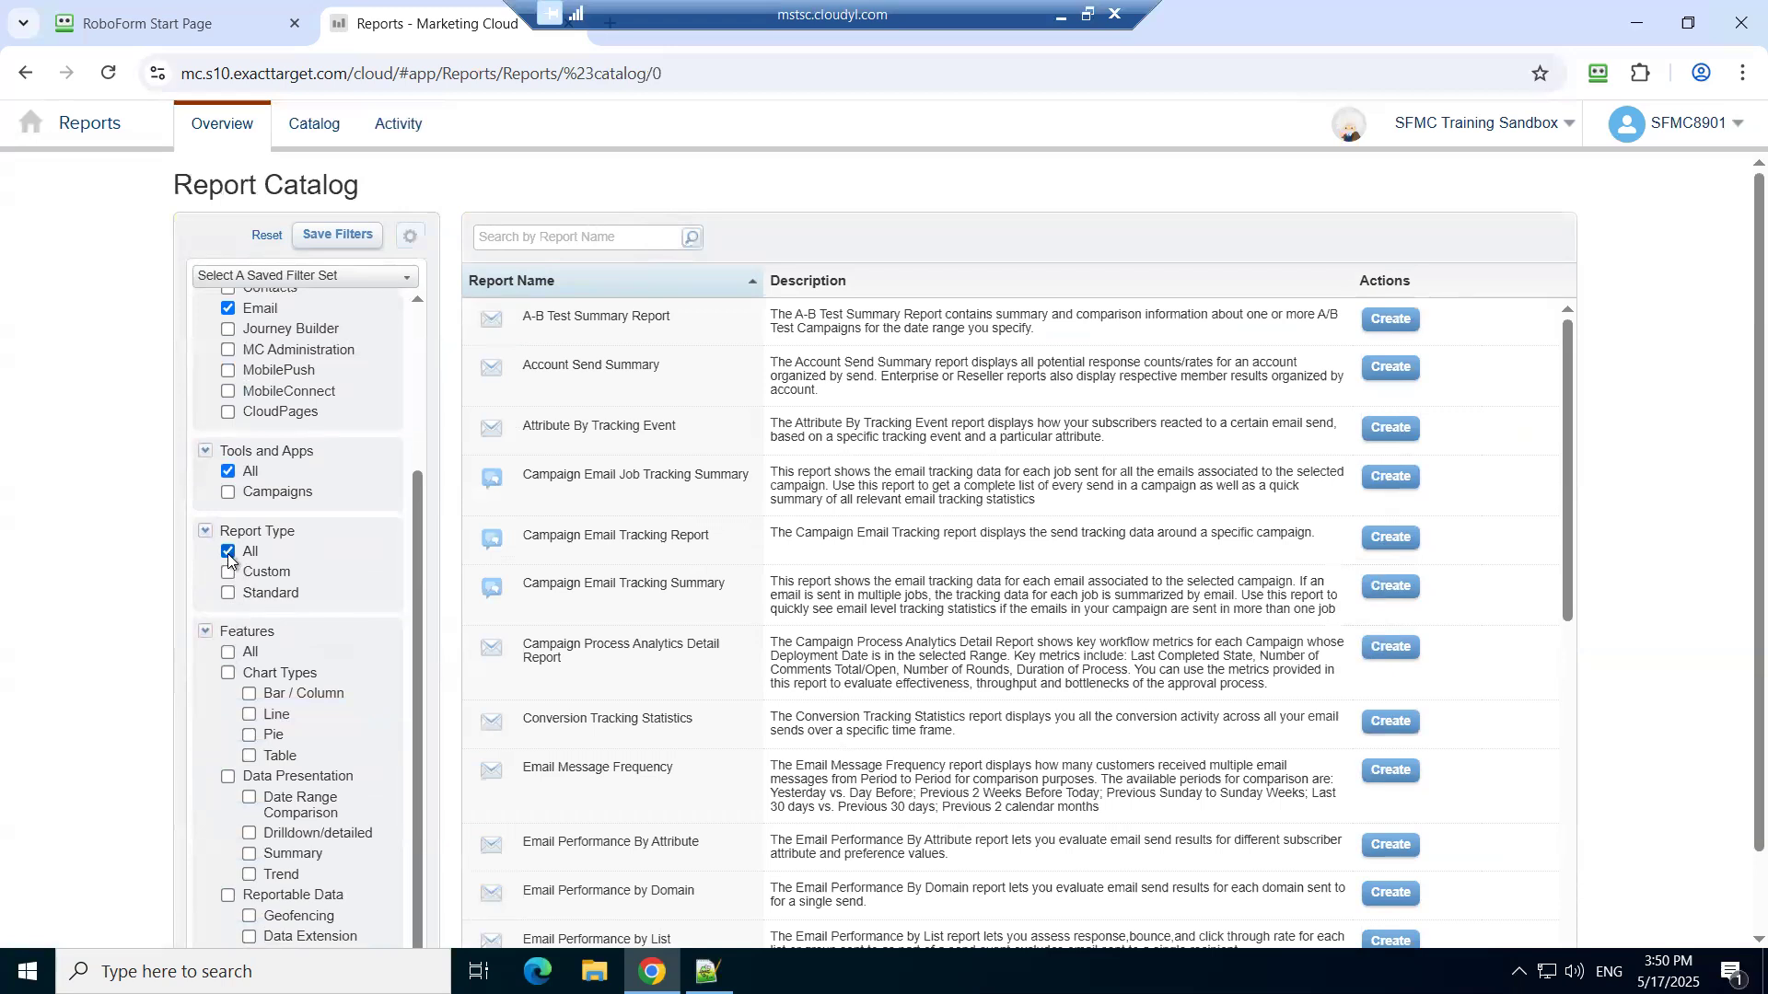
click(230, 471)
scroll(250, 497, up, 2)
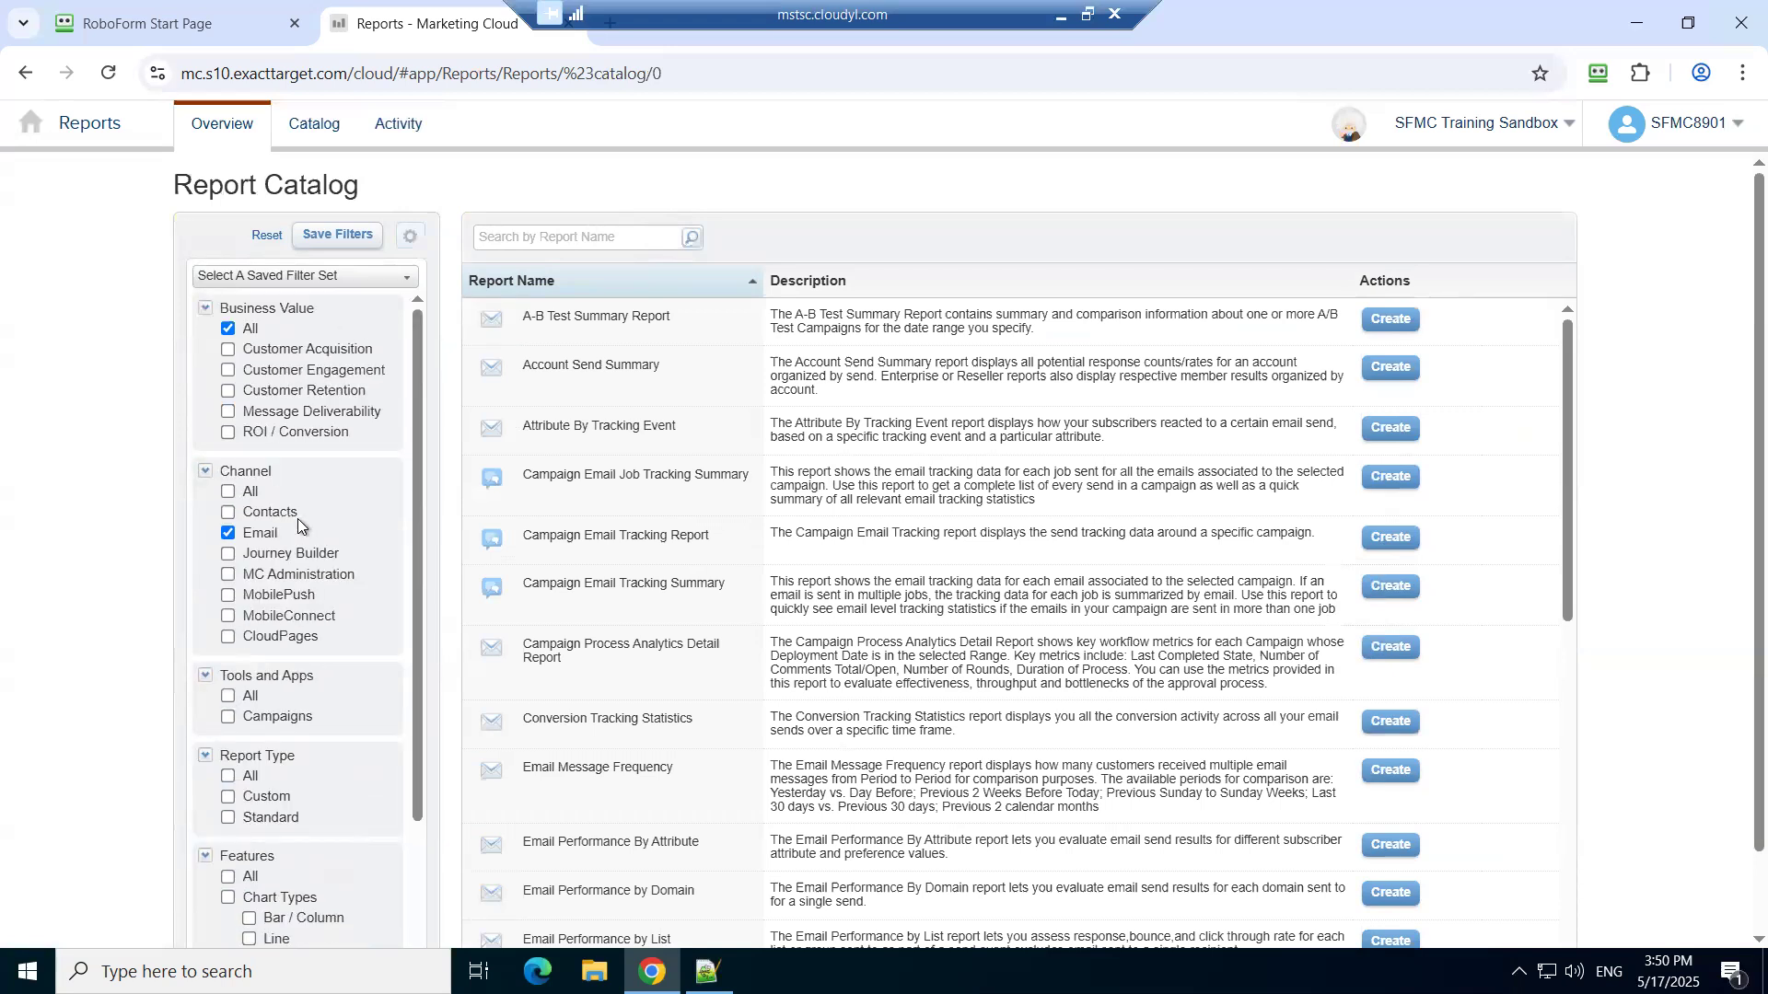
click(229, 329)
- Look through the rest of the first page and the second page of the Email channel reports
scroll(948, 549, down, 6)
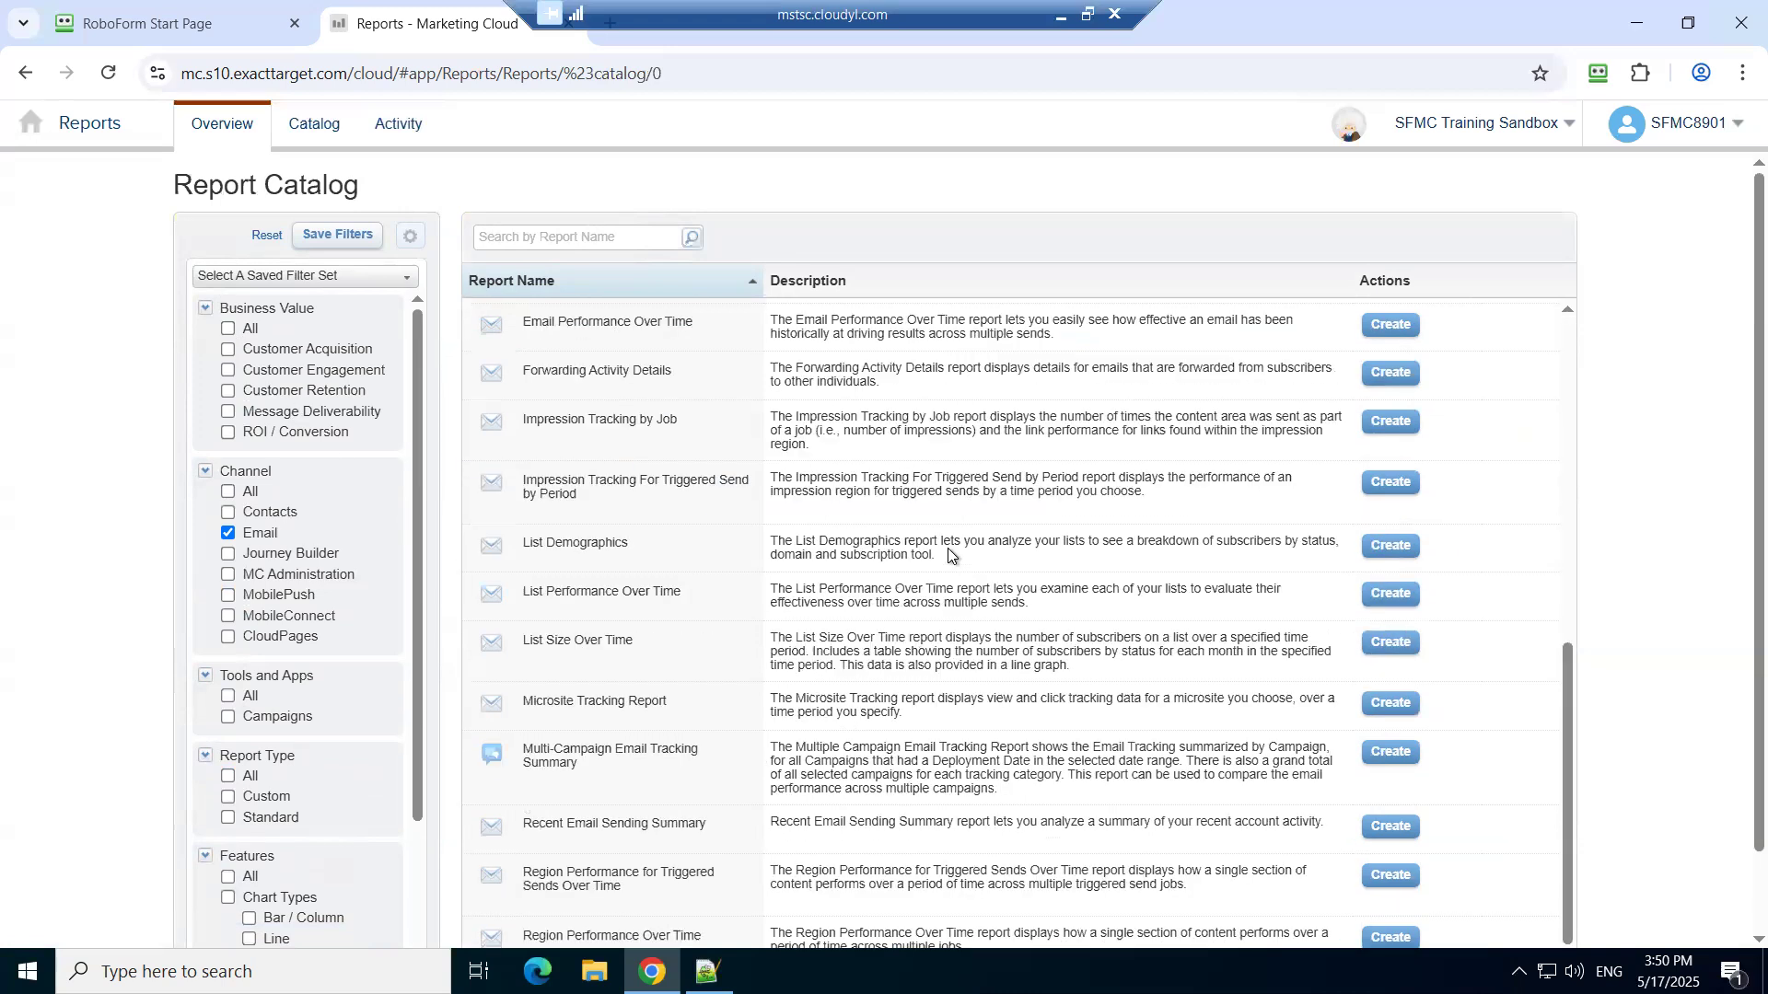
scroll(1609, 631, down, 1)
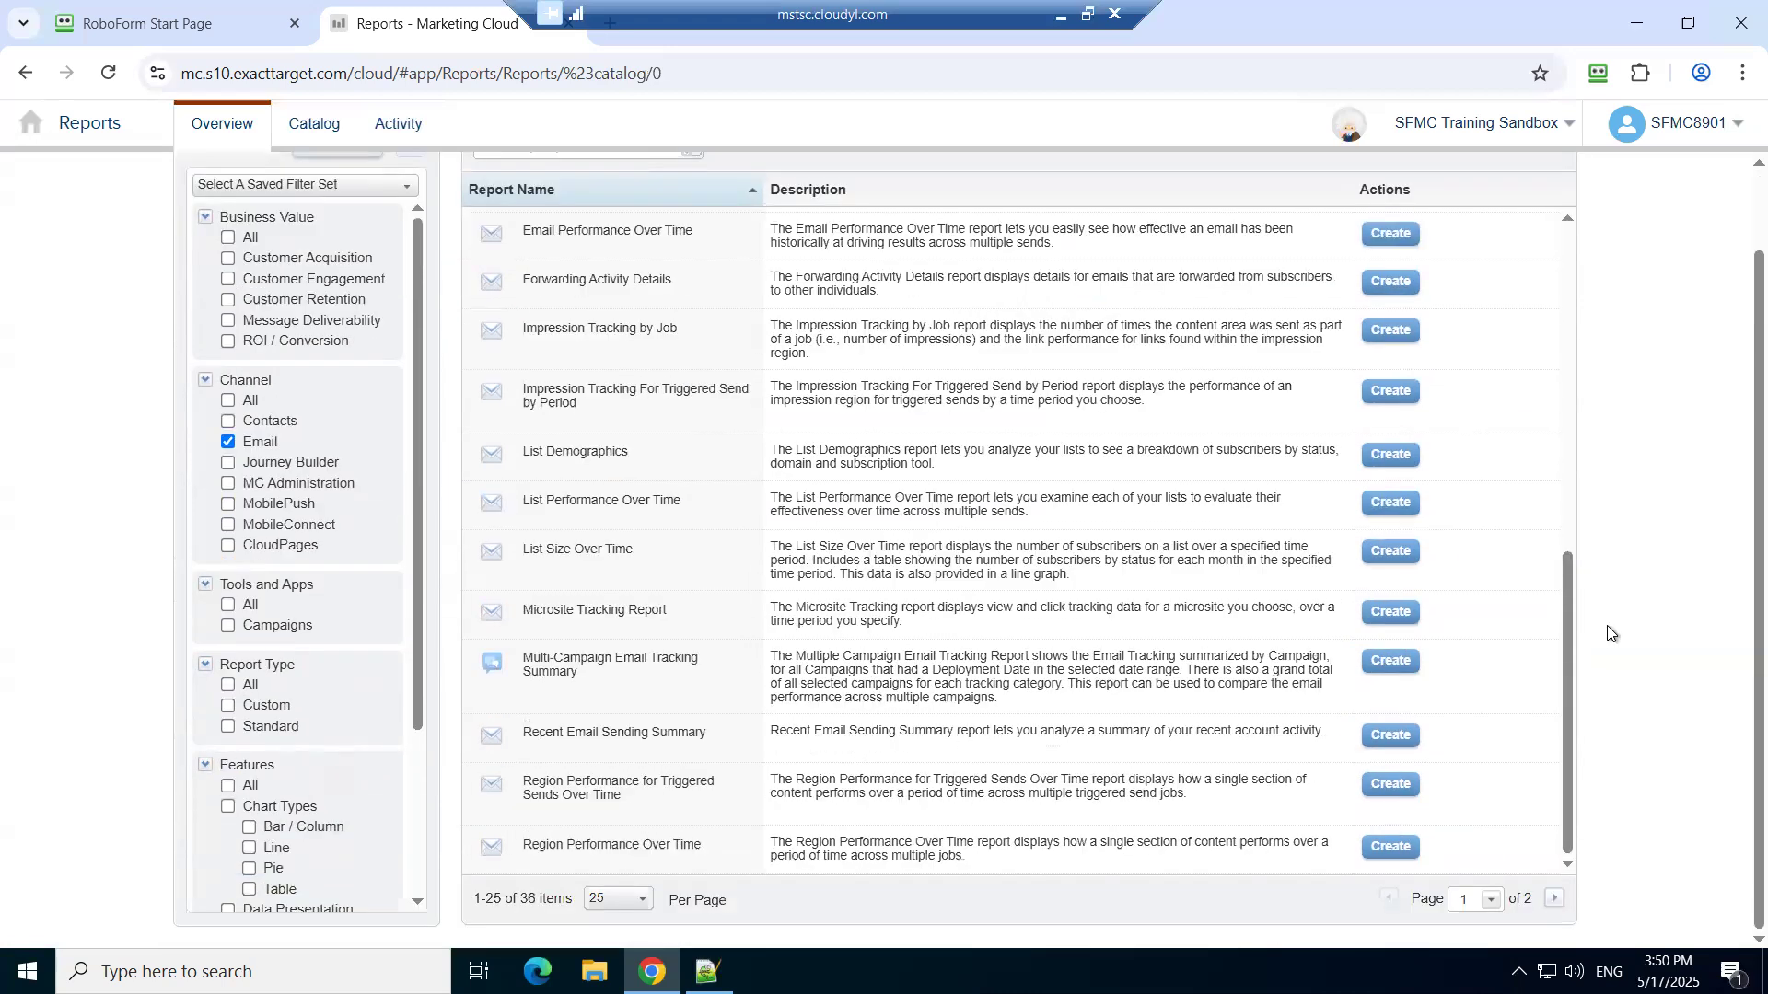
click(1554, 900)
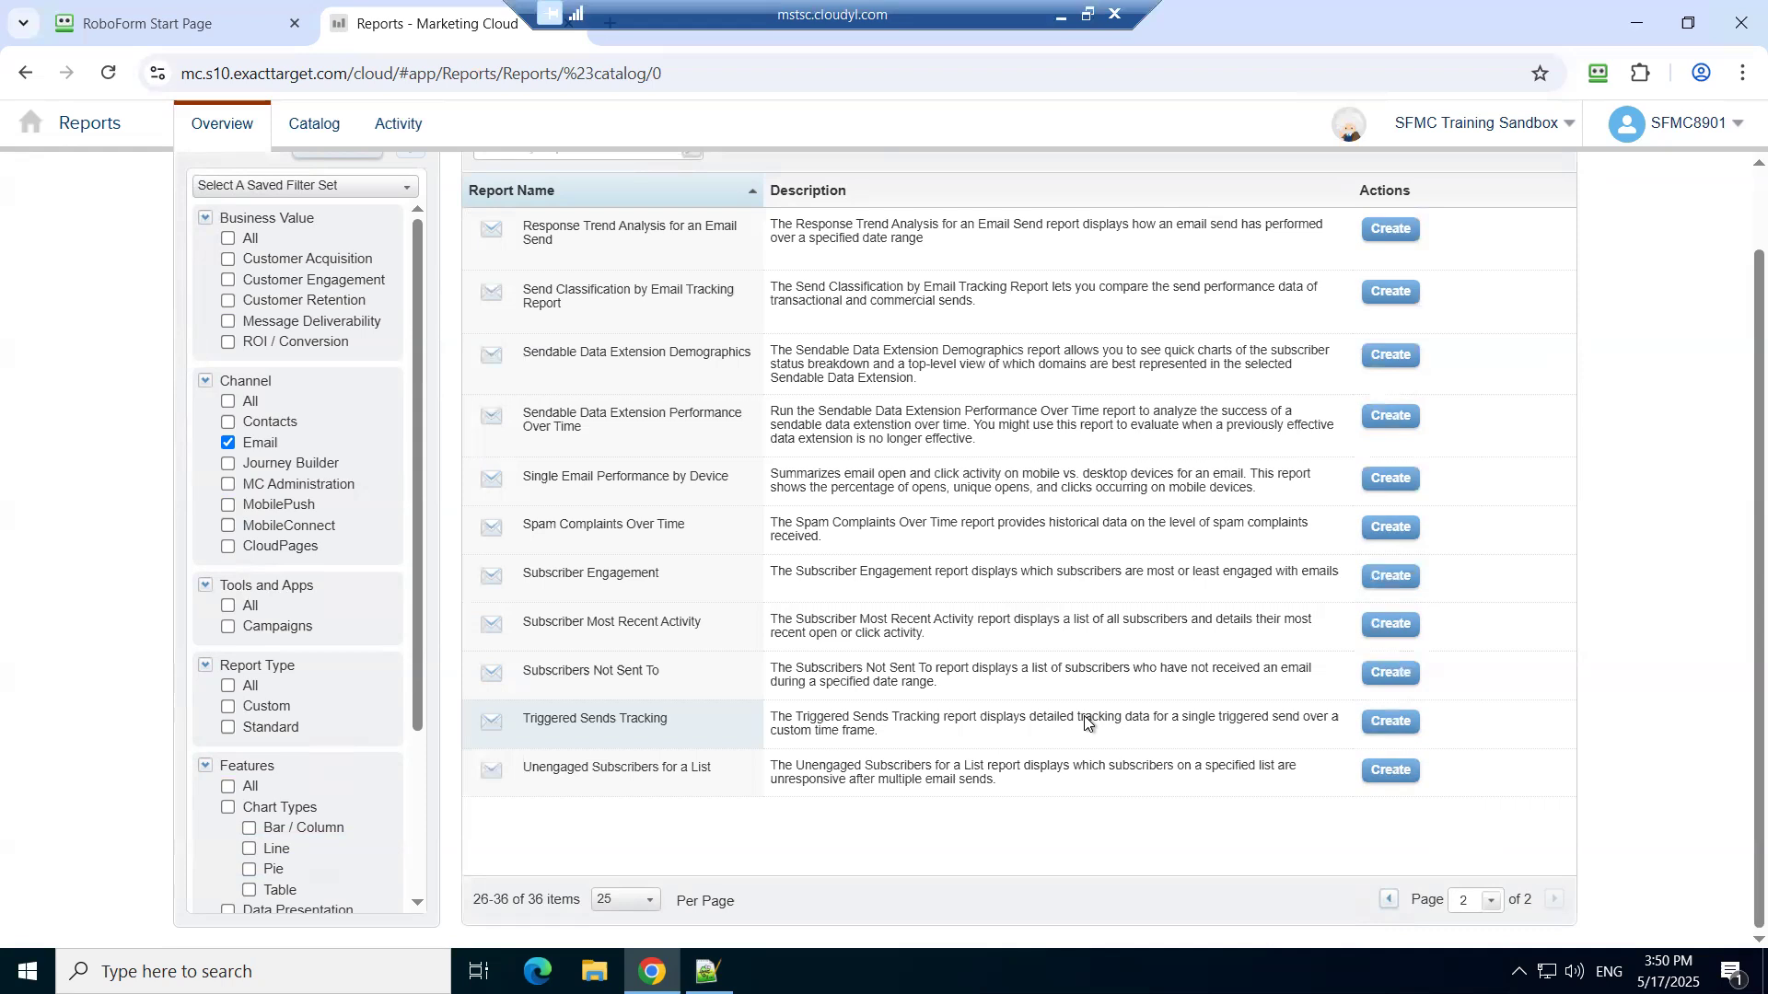
scroll(1086, 724, up, 1)
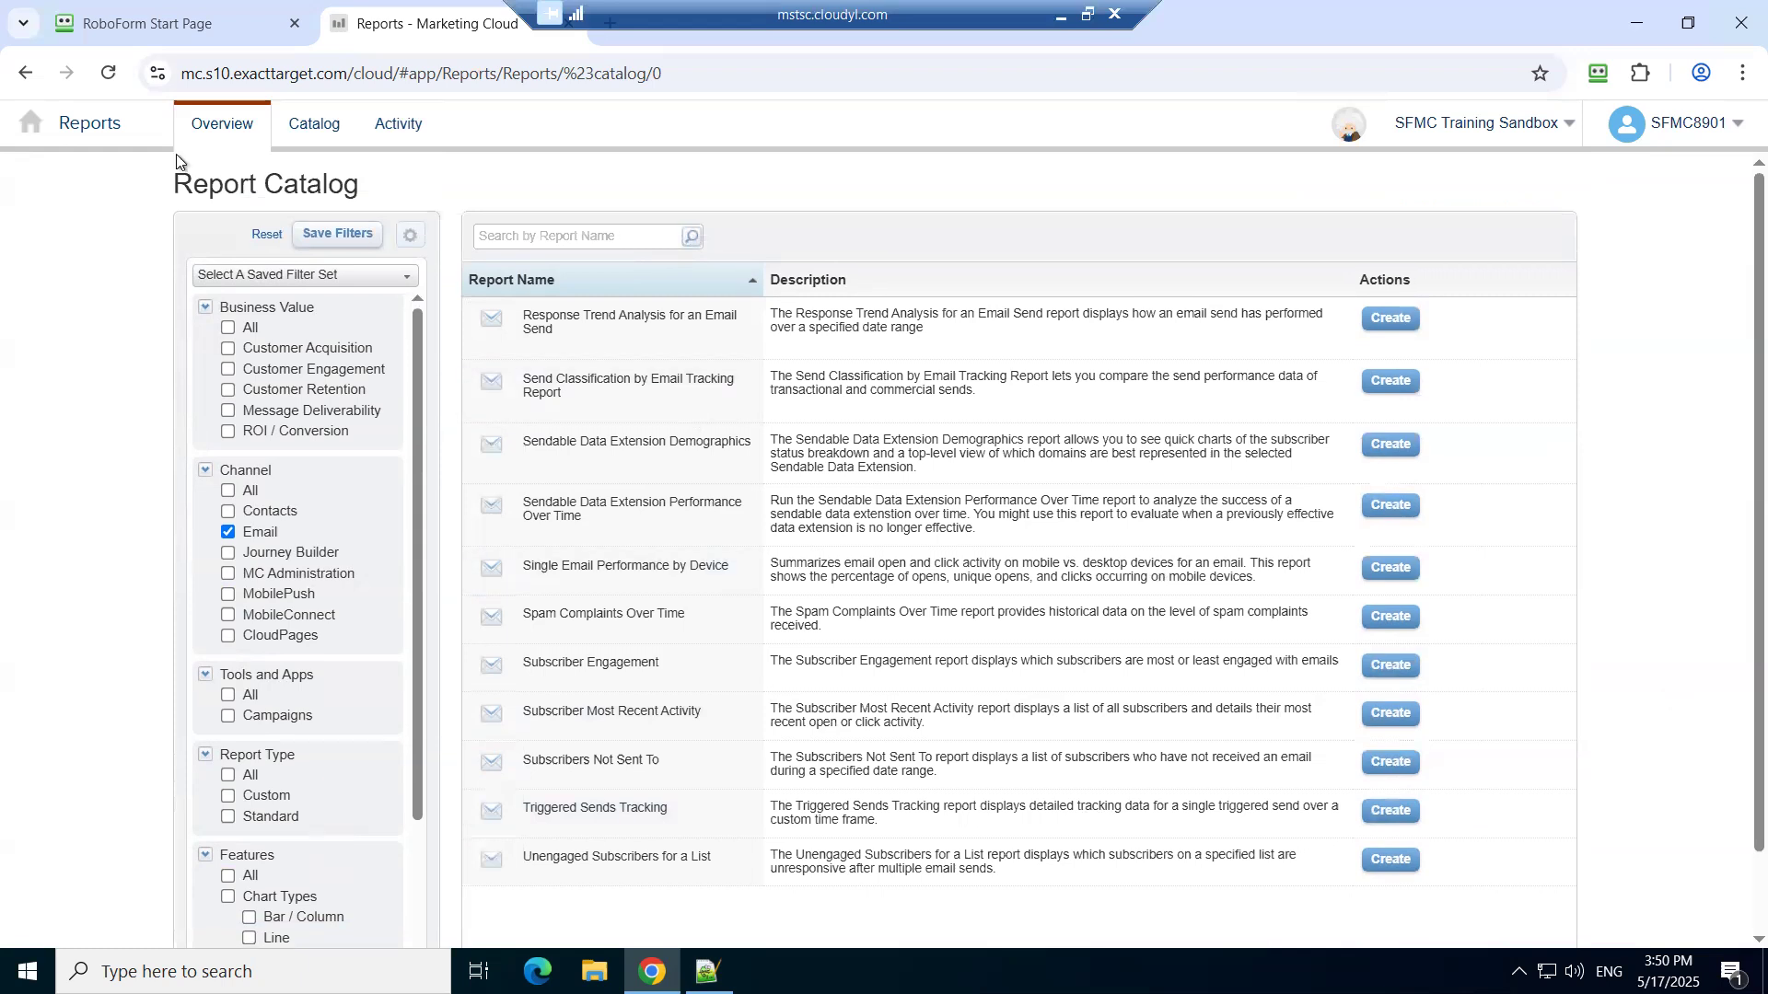
mouse_move(34, 130)
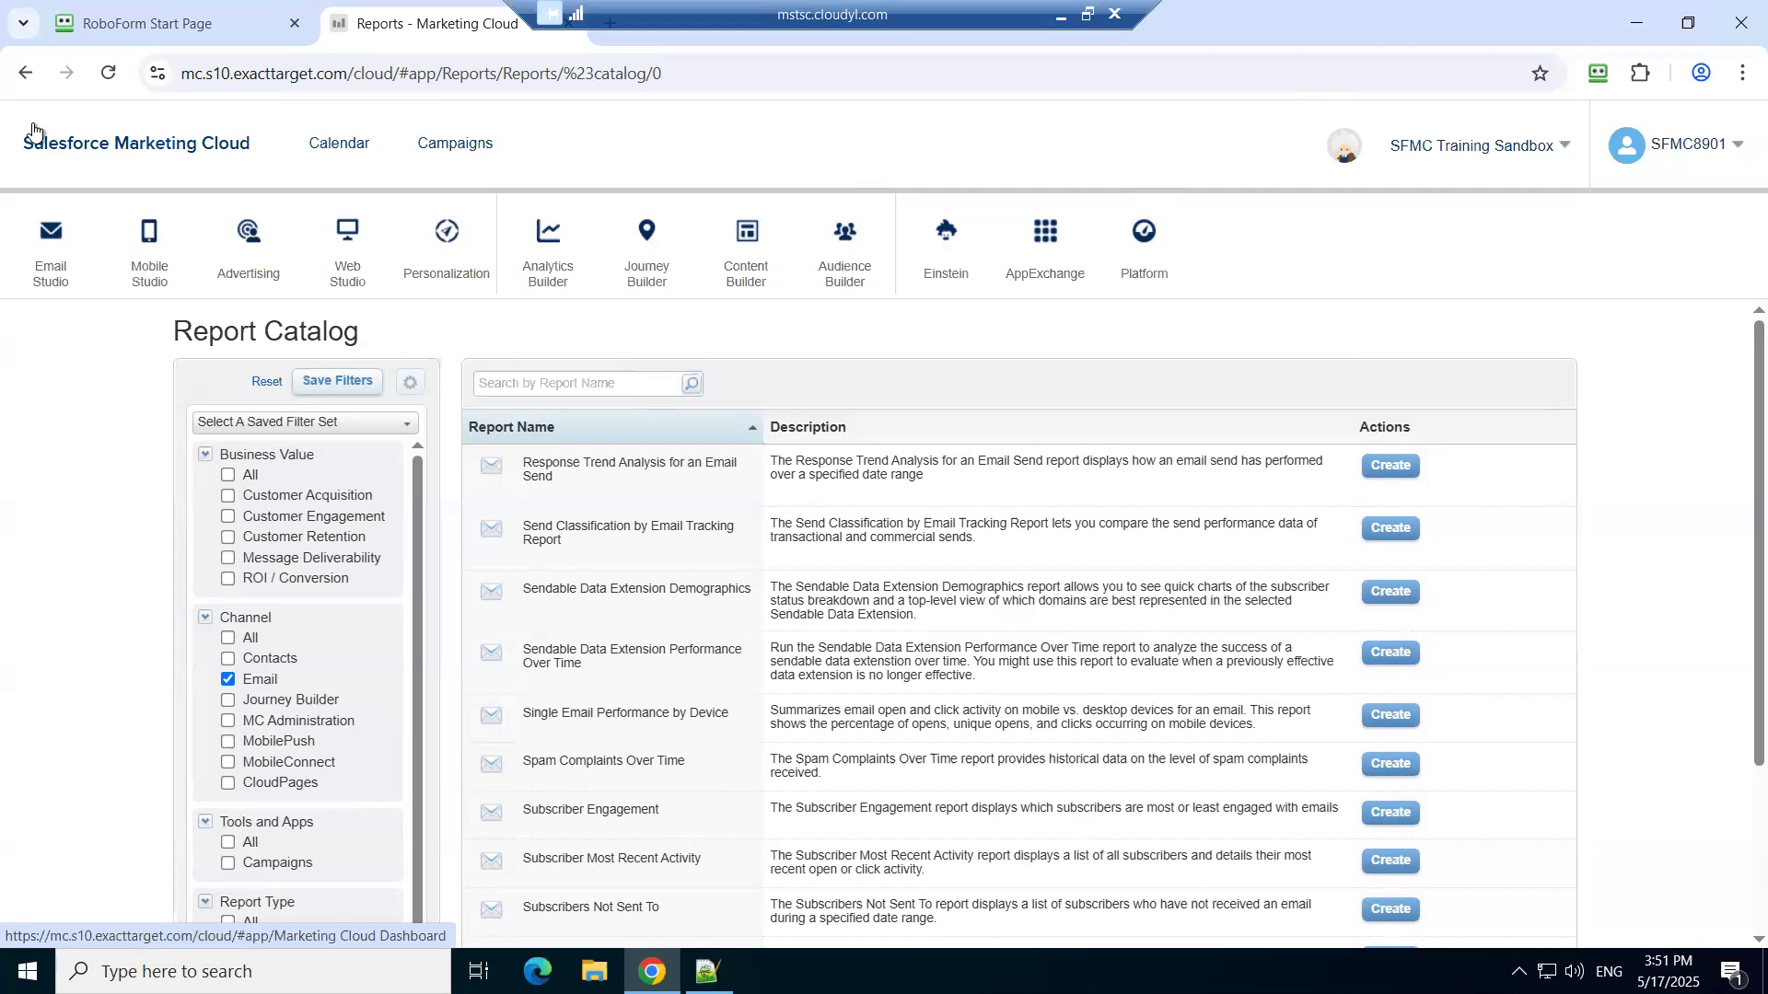
mouse_move(550, 273)
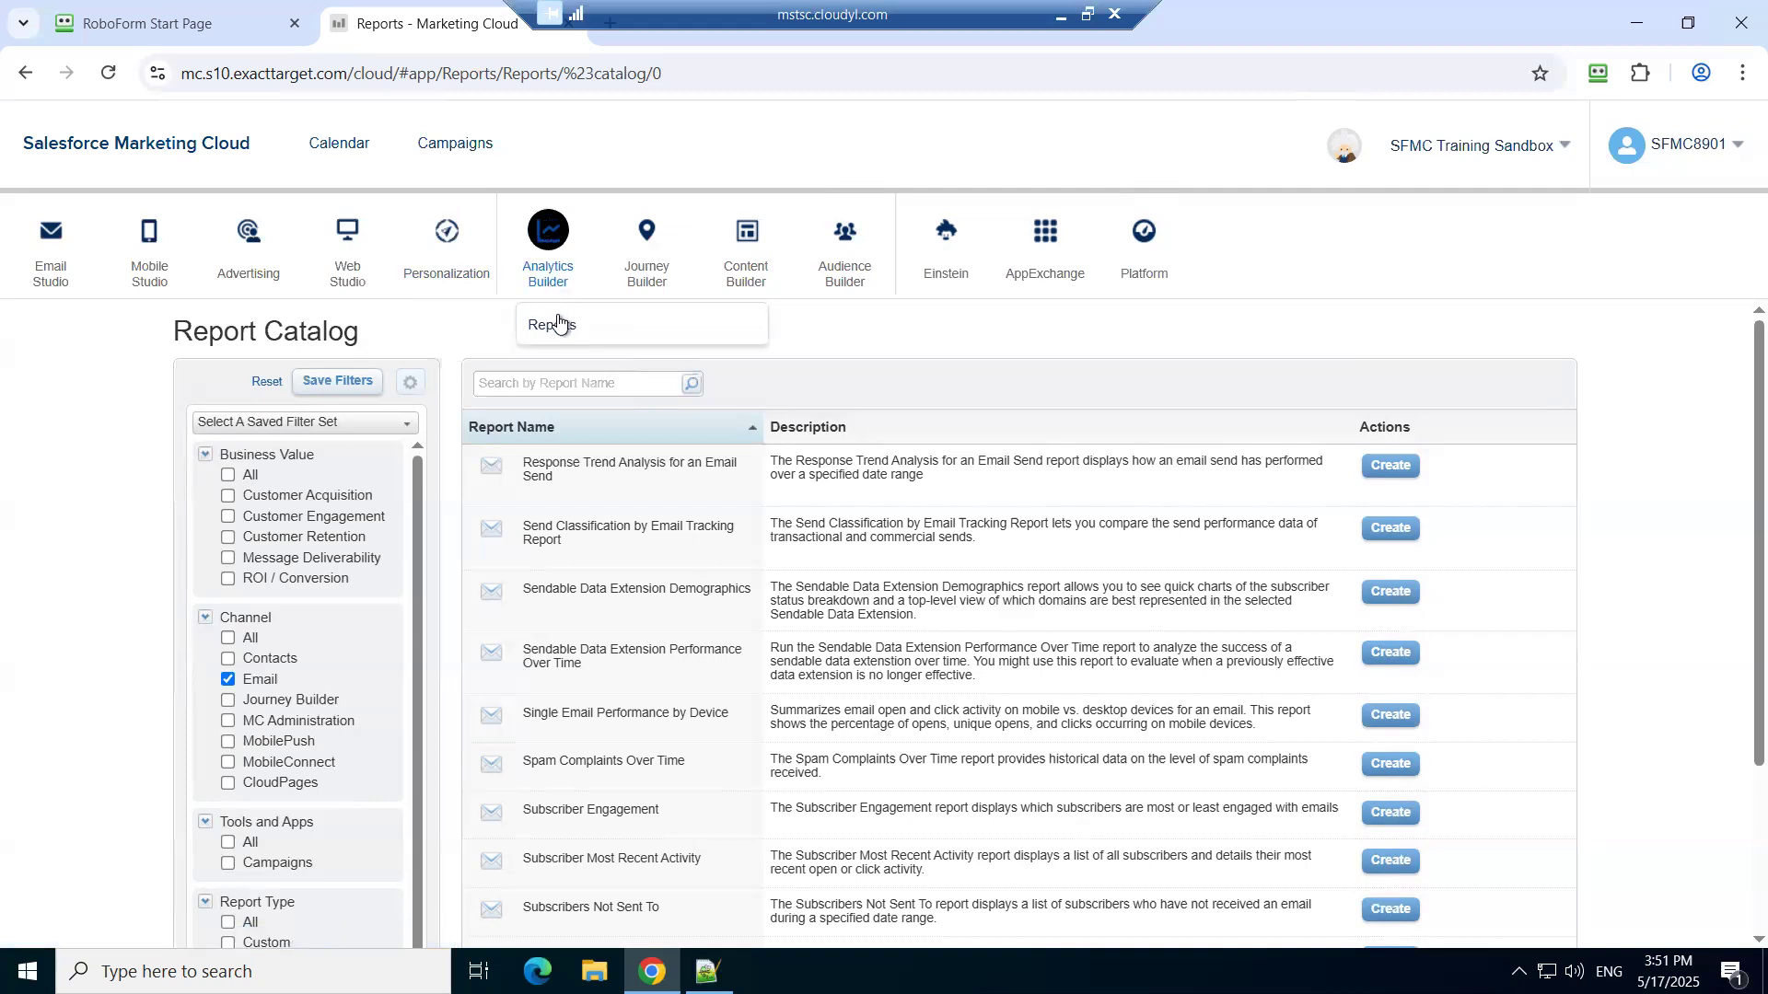
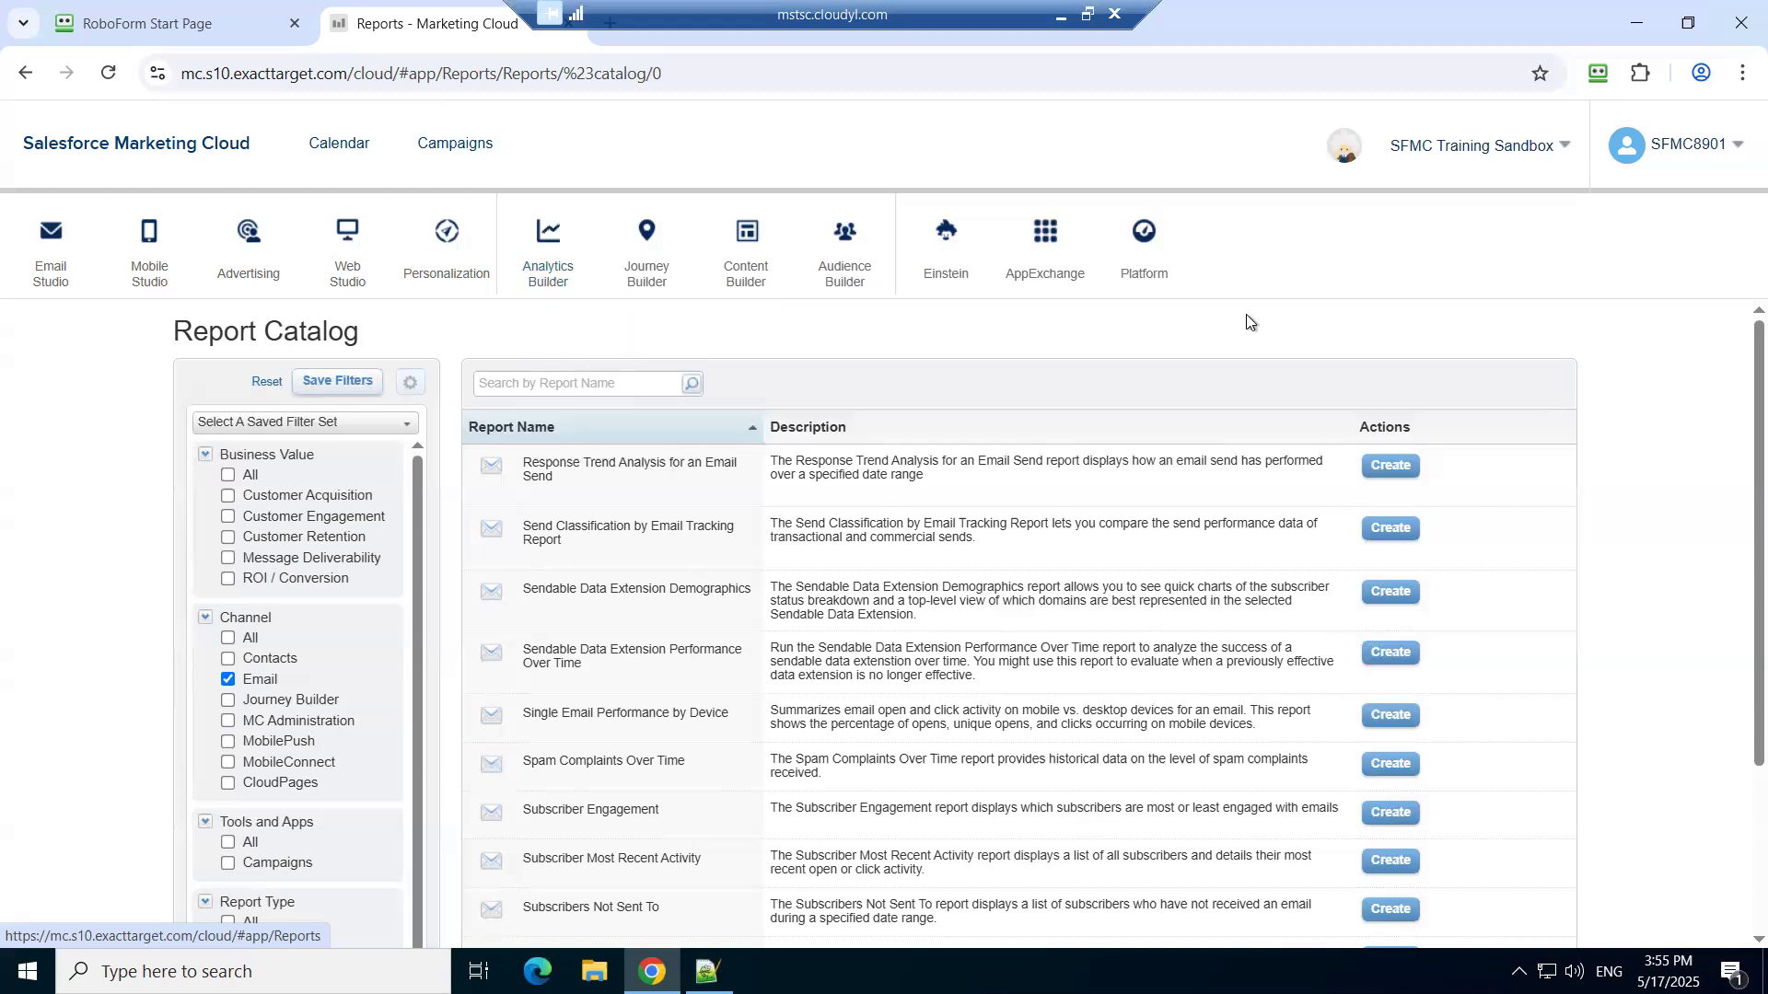
mouse_move(1591, 211)
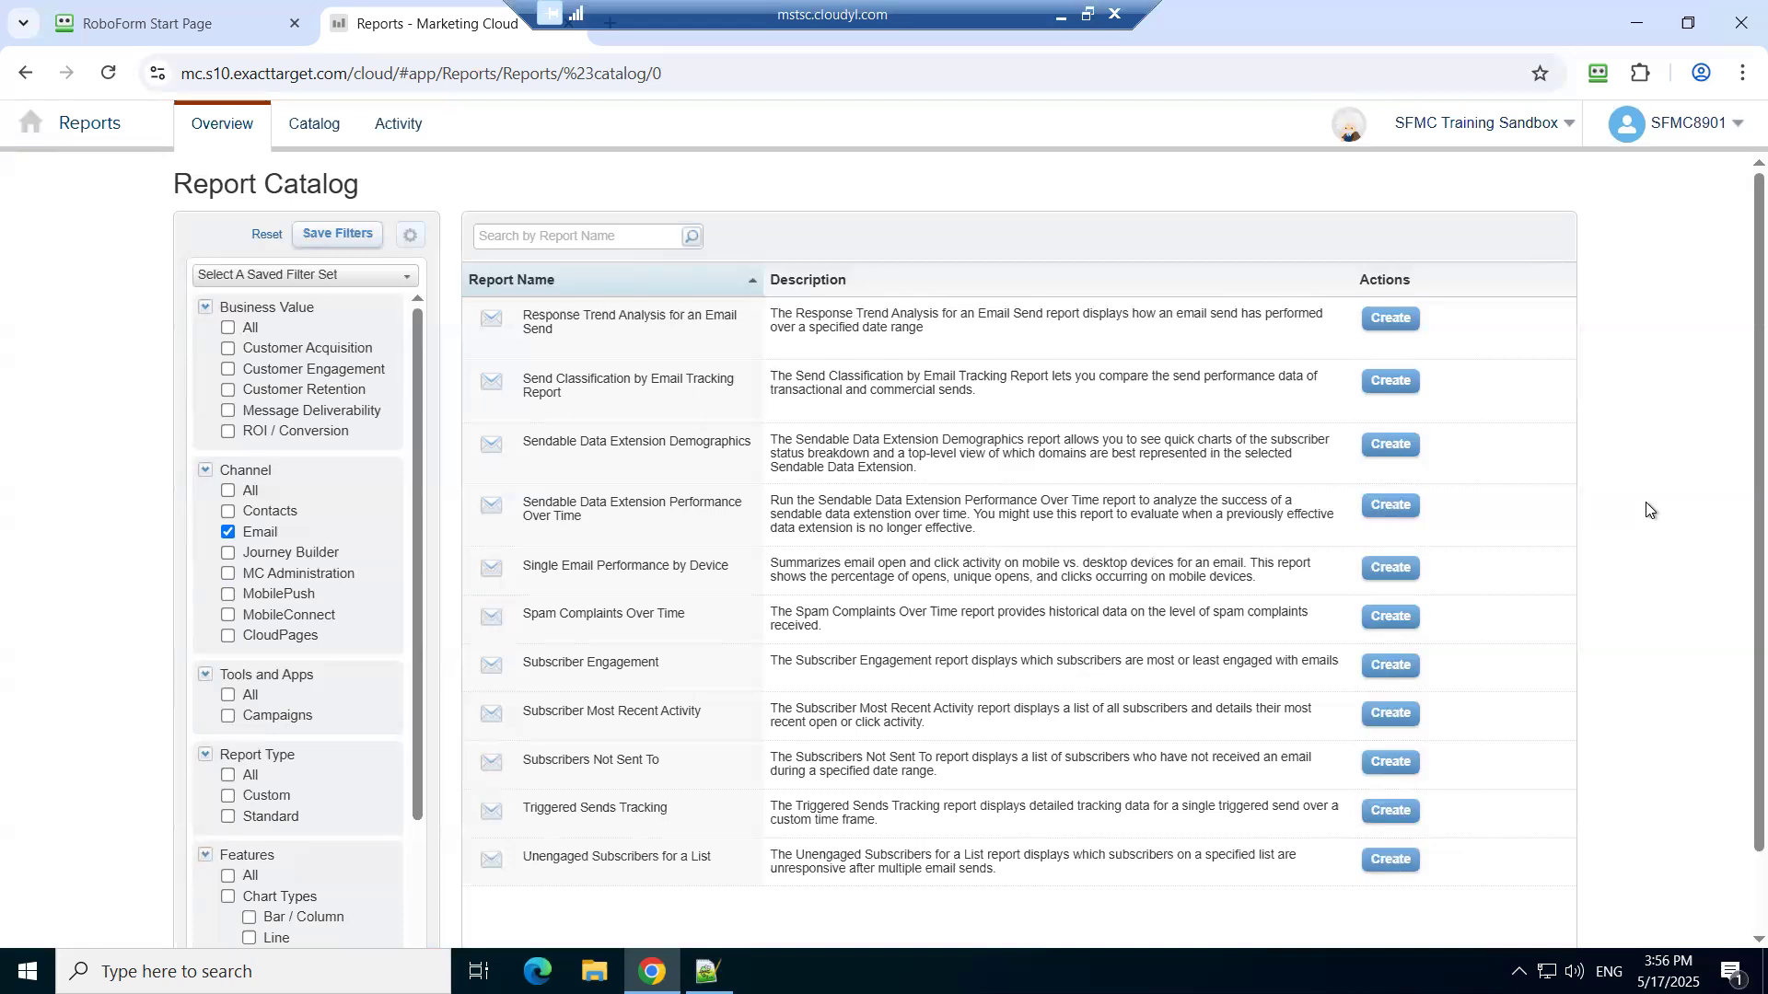
mouse_move(1690, 125)
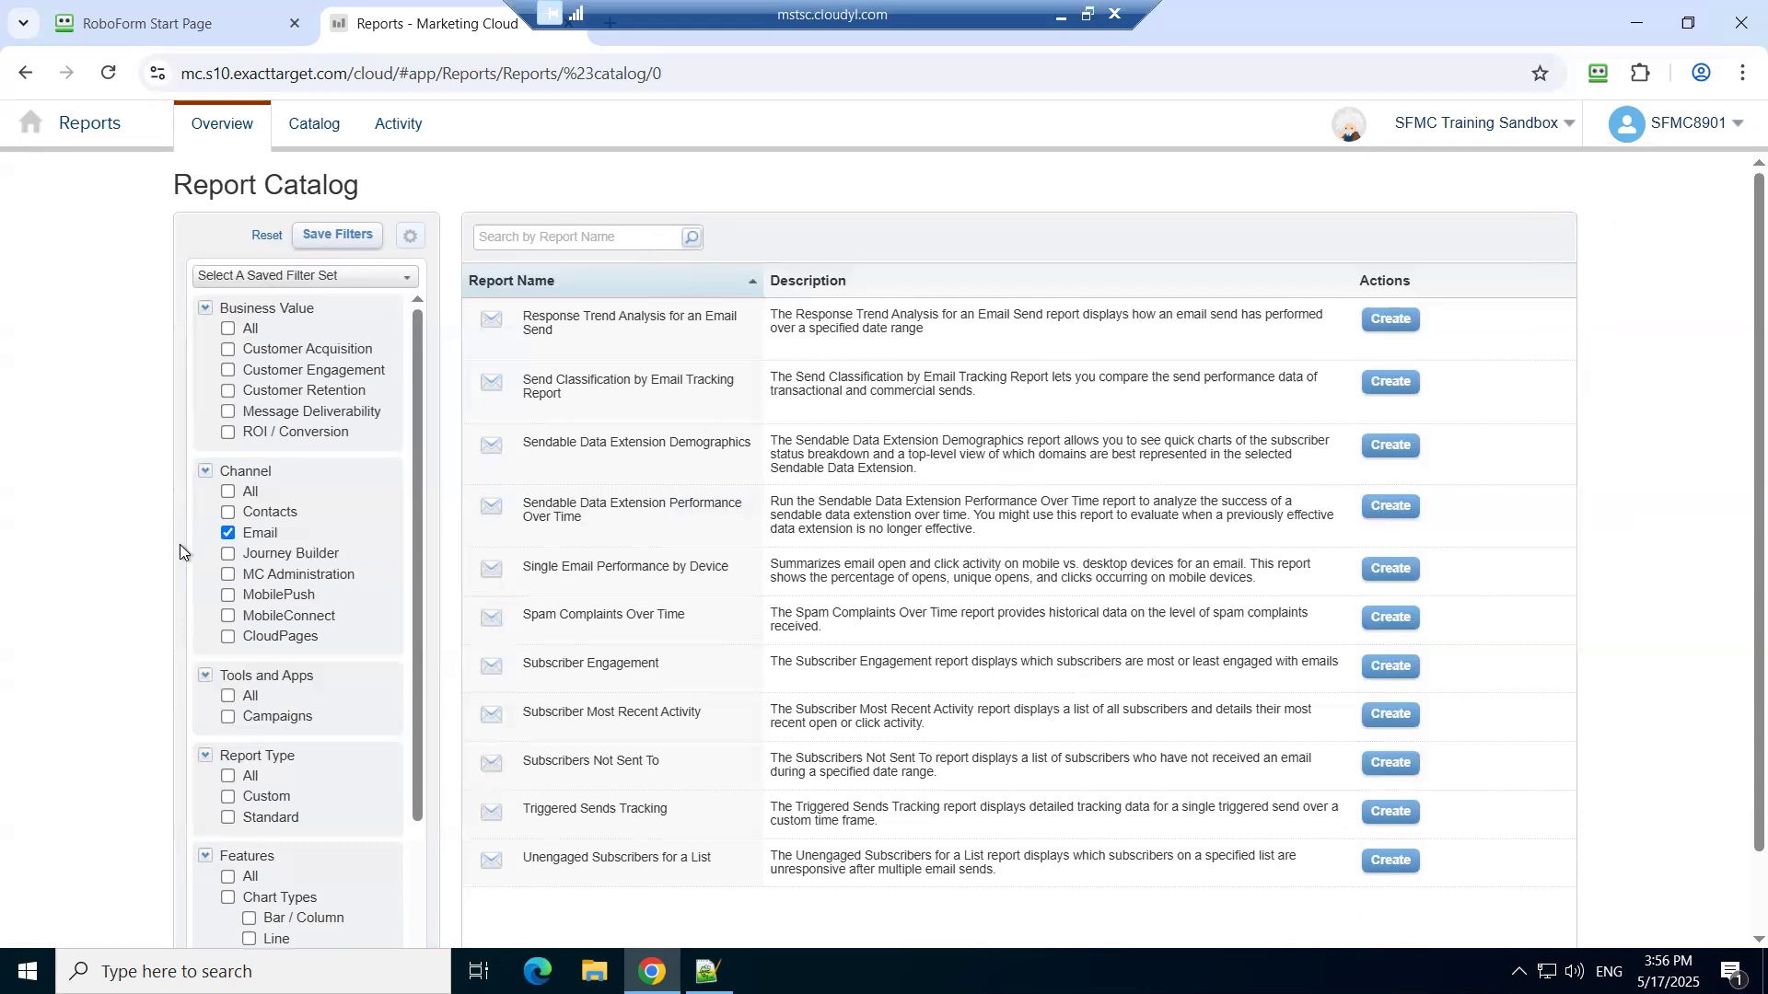
mouse_move(22, 137)
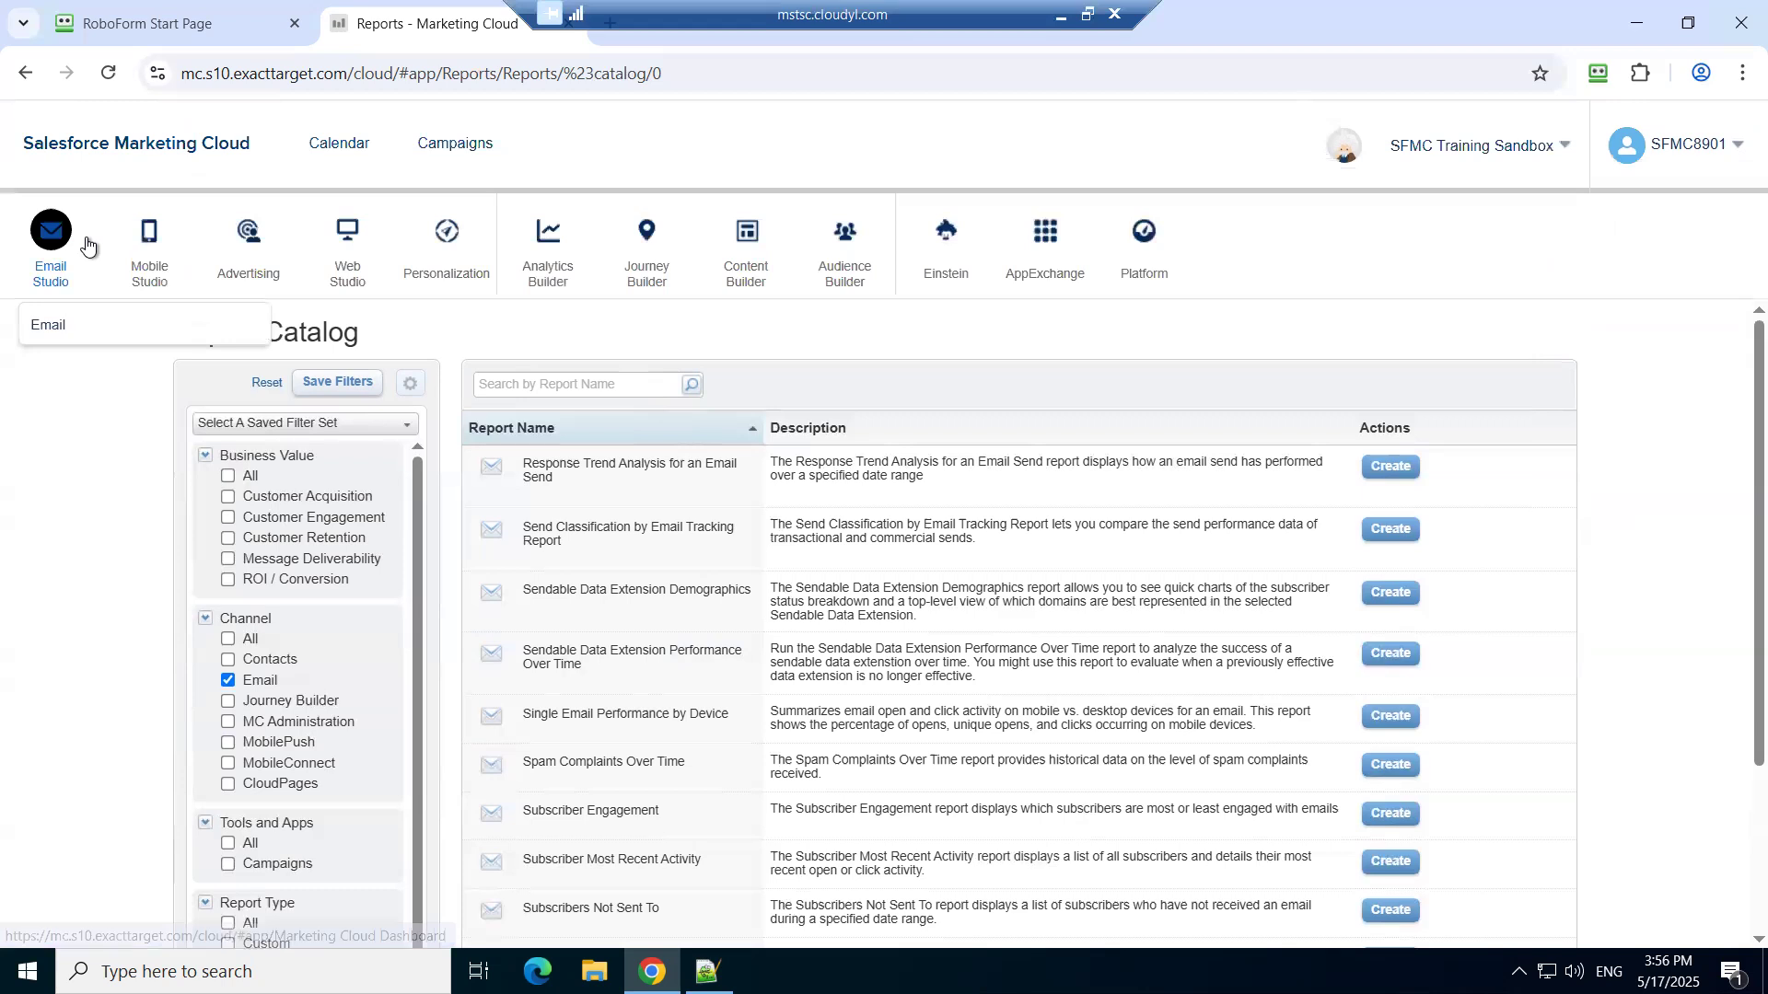
mouse_move(833, 286)
mouse_move(947, 269)
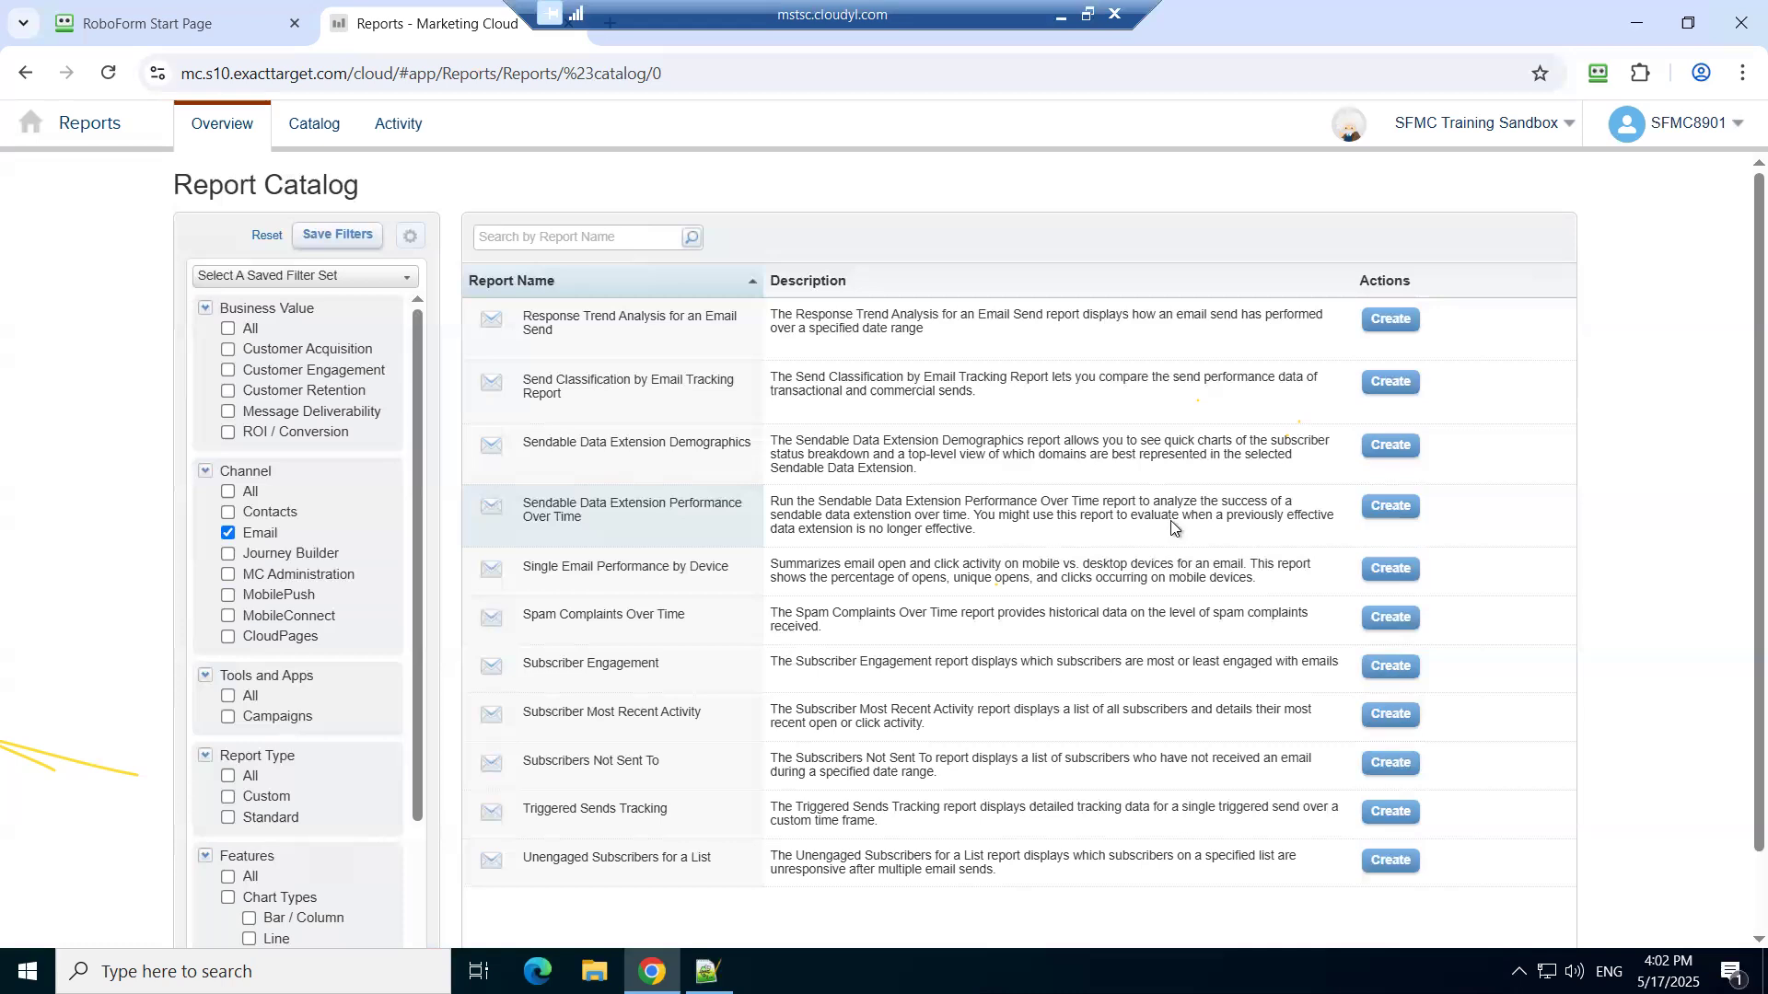
mouse_move(1702, 213)
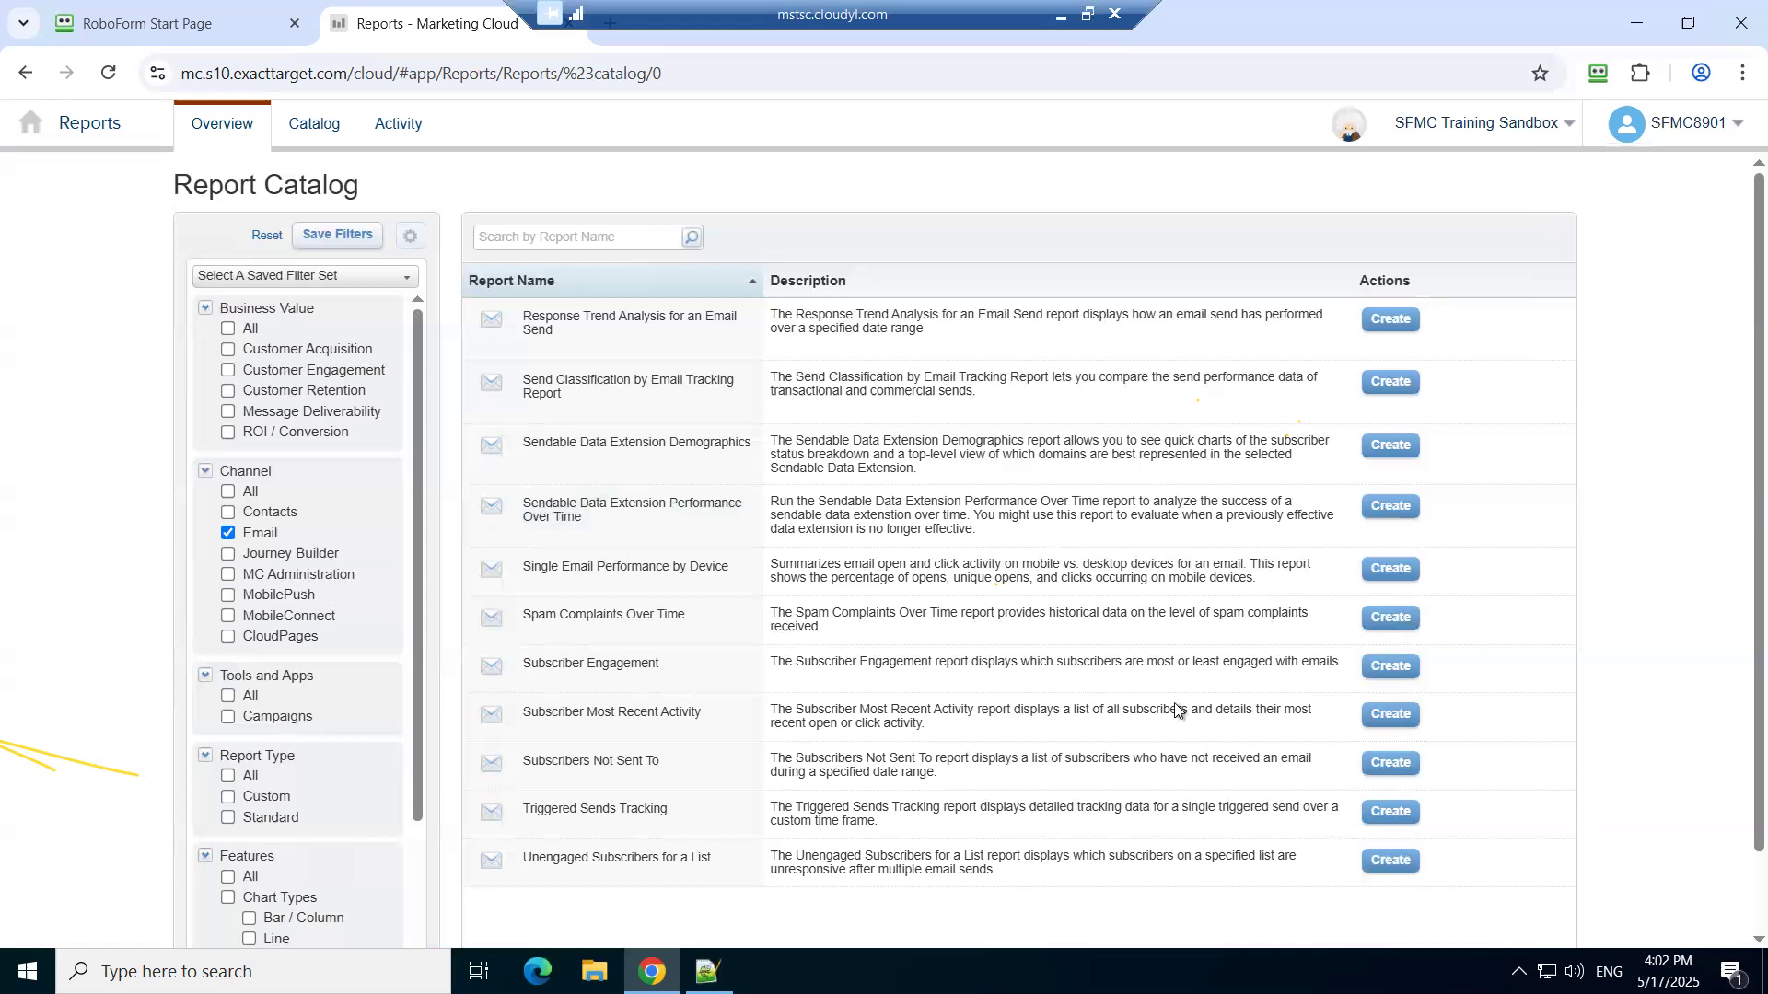
scroll(1146, 723, down, 1)
scroll(1145, 723, up, 1)
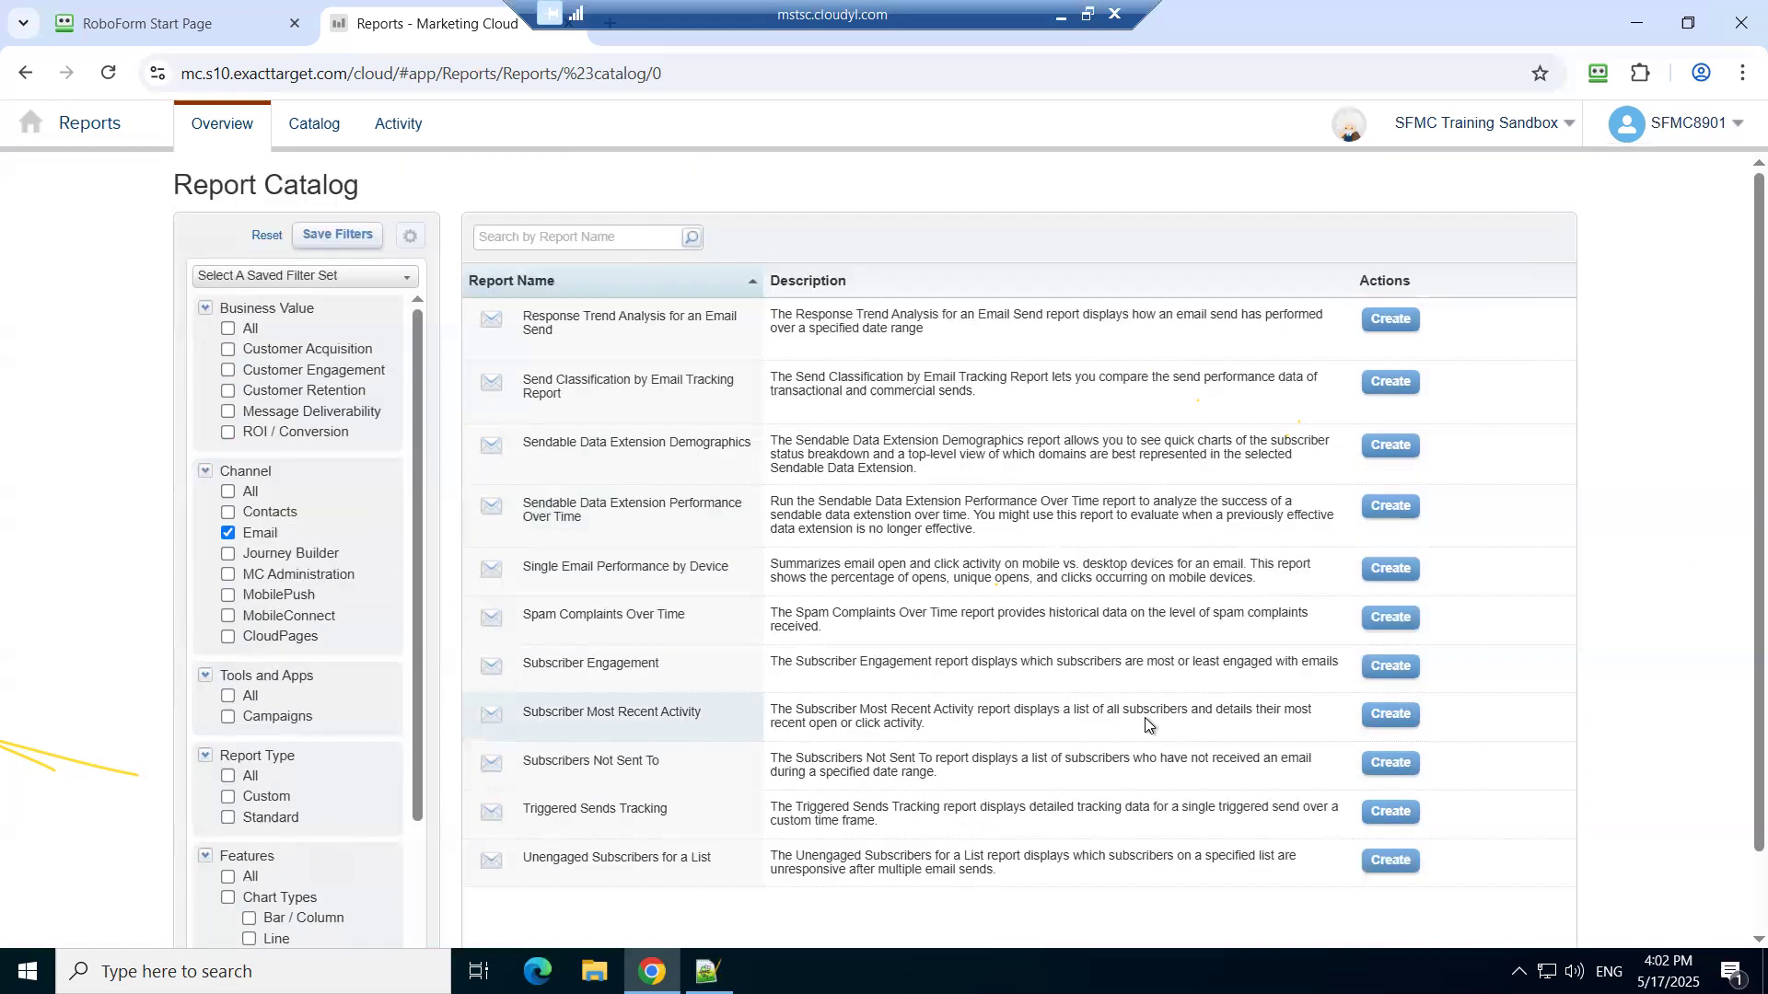